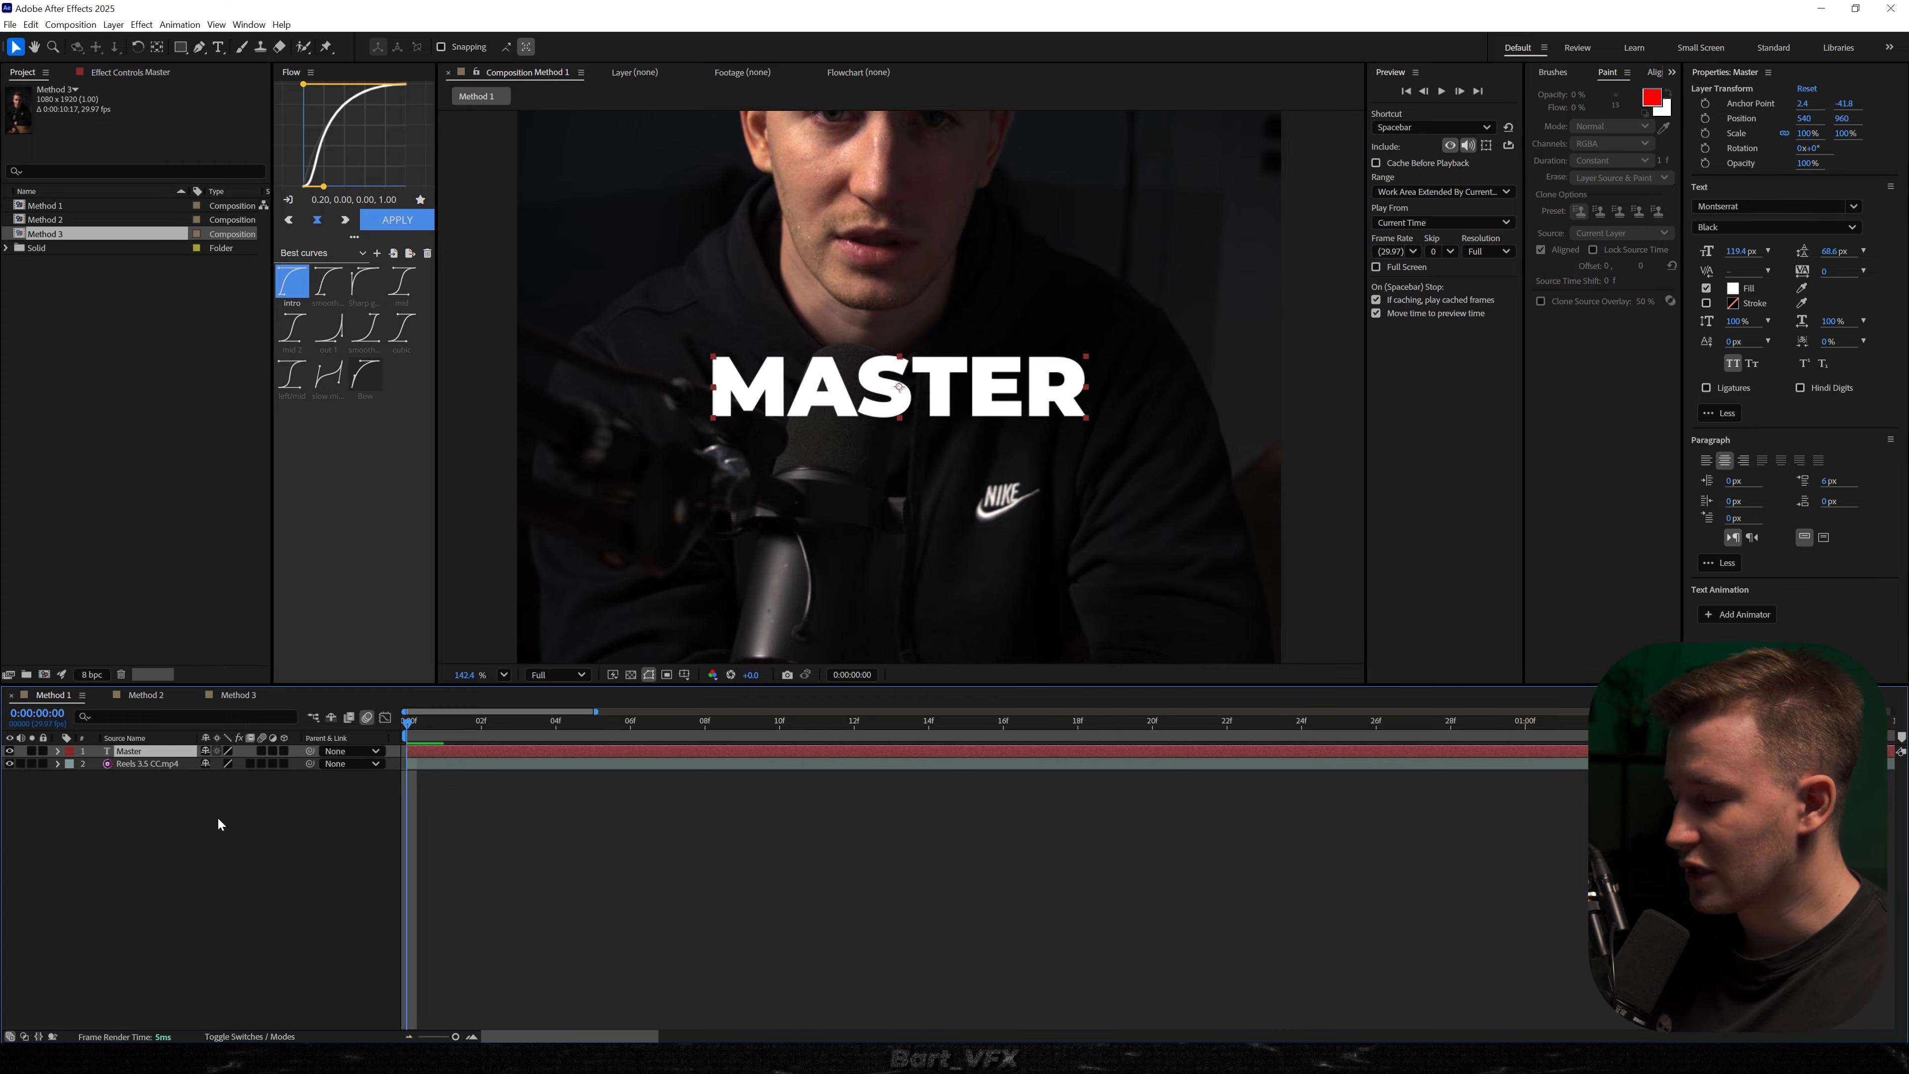
# - Add a Position keyframe to the Master text layer and move it to about frame 19
pyautogui.hotkey('alt', 'shift', 'p')
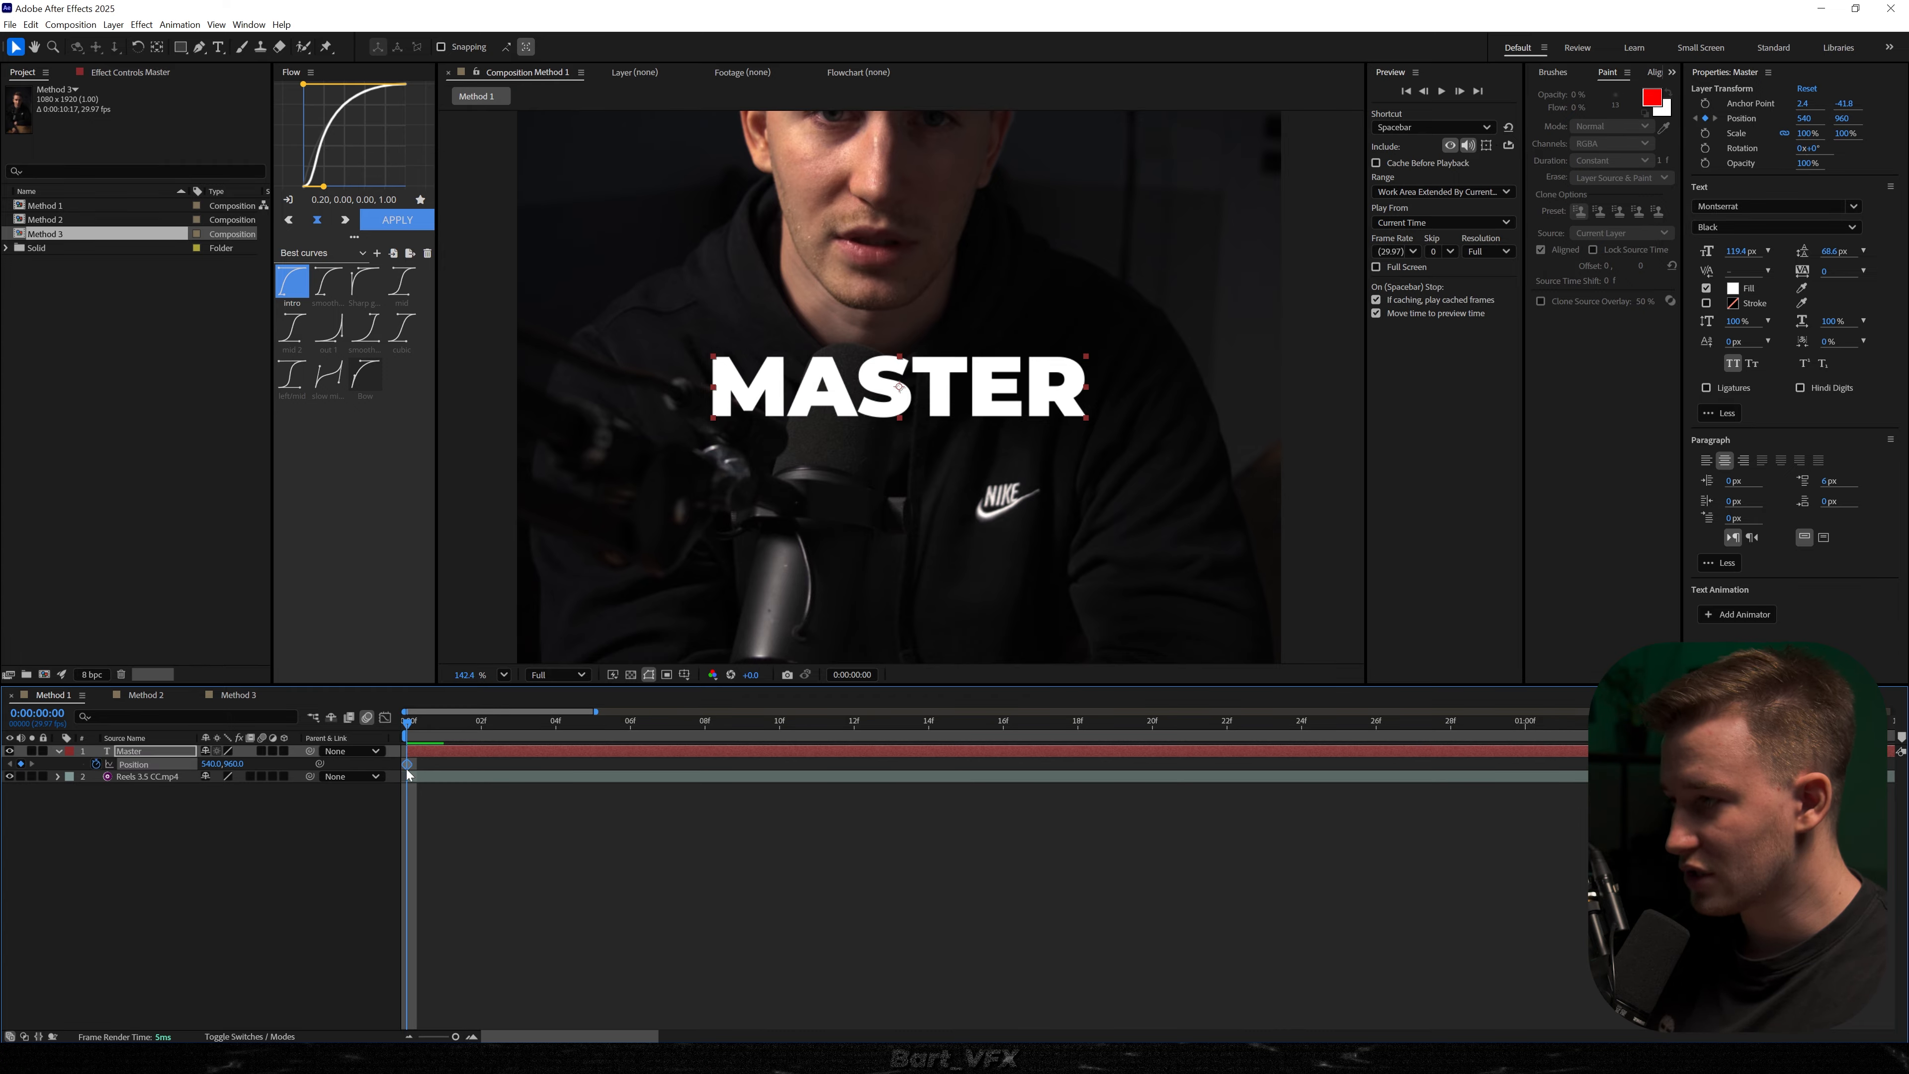
pyautogui.moveTo(446, 767); pyautogui.dragTo(591, 774)
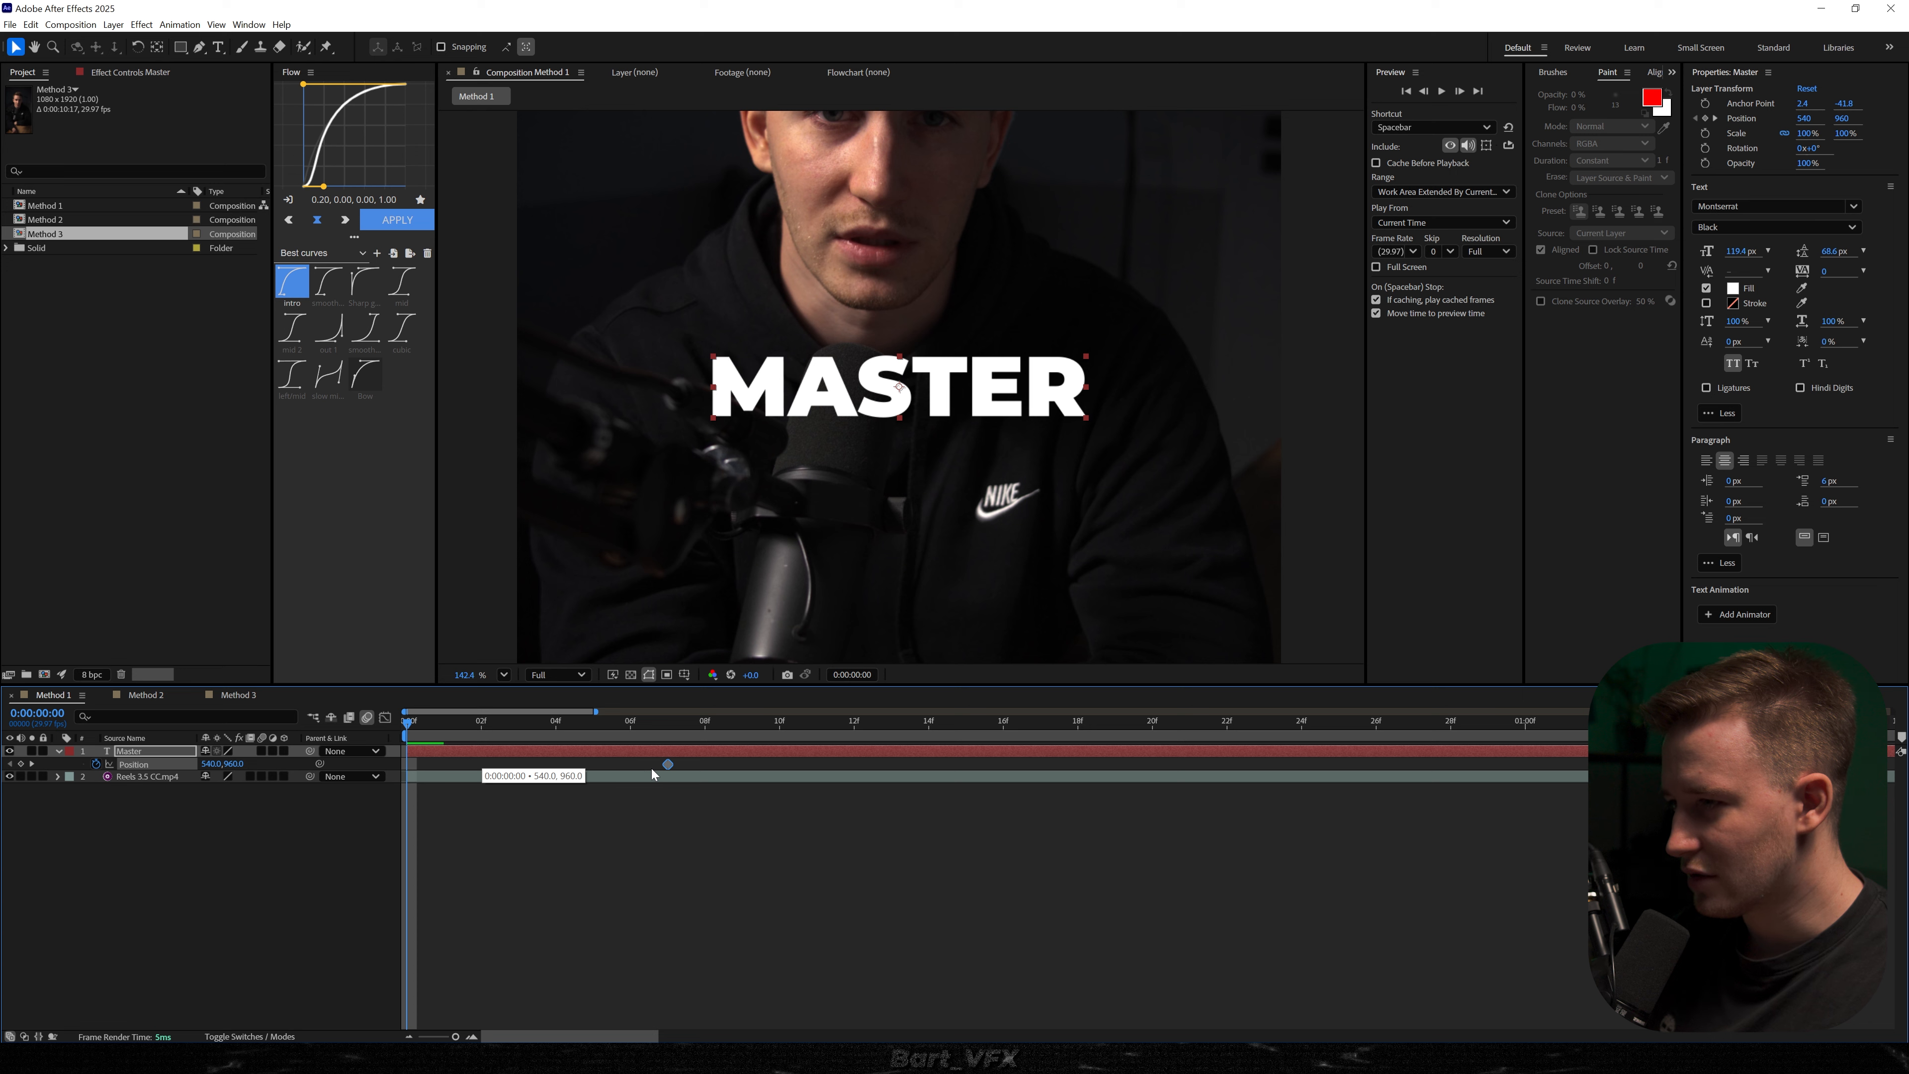
pyautogui.moveTo(650, 767); pyautogui.dragTo(798, 772)
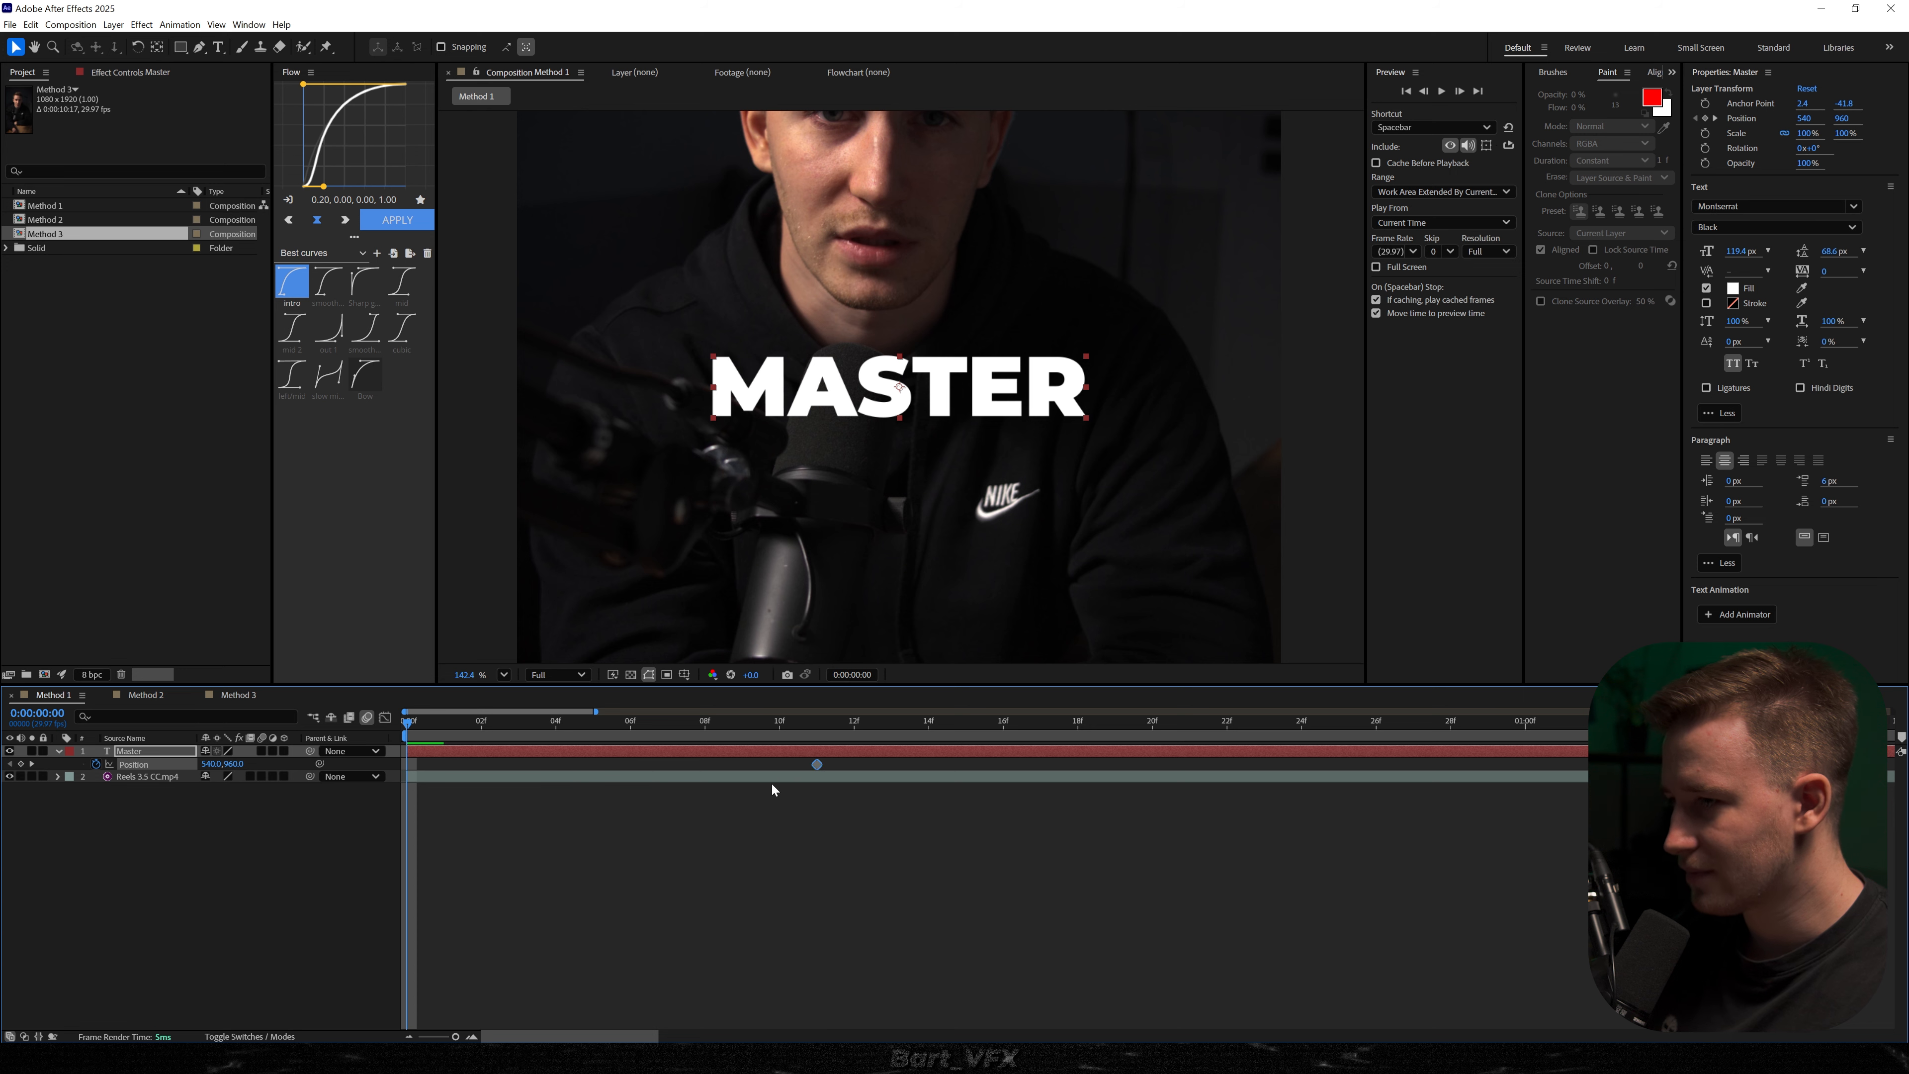
pyautogui.scroll(-5, 784, 775)
pyautogui.click(534, 721)
# - Lower the MASTER text to a Y position of 1122.2 at frame 0 and apply Easy Ease to both Position keyframes
pyautogui.moveTo(524, 763); pyautogui.dragTo(398, 735)
pyautogui.click(538, 798)
pyautogui.moveTo(830, 385); pyautogui.dragTo(835, 497)
pyautogui.moveTo(579, 757); pyautogui.dragTo(431, 795)
pyautogui.press('F9')
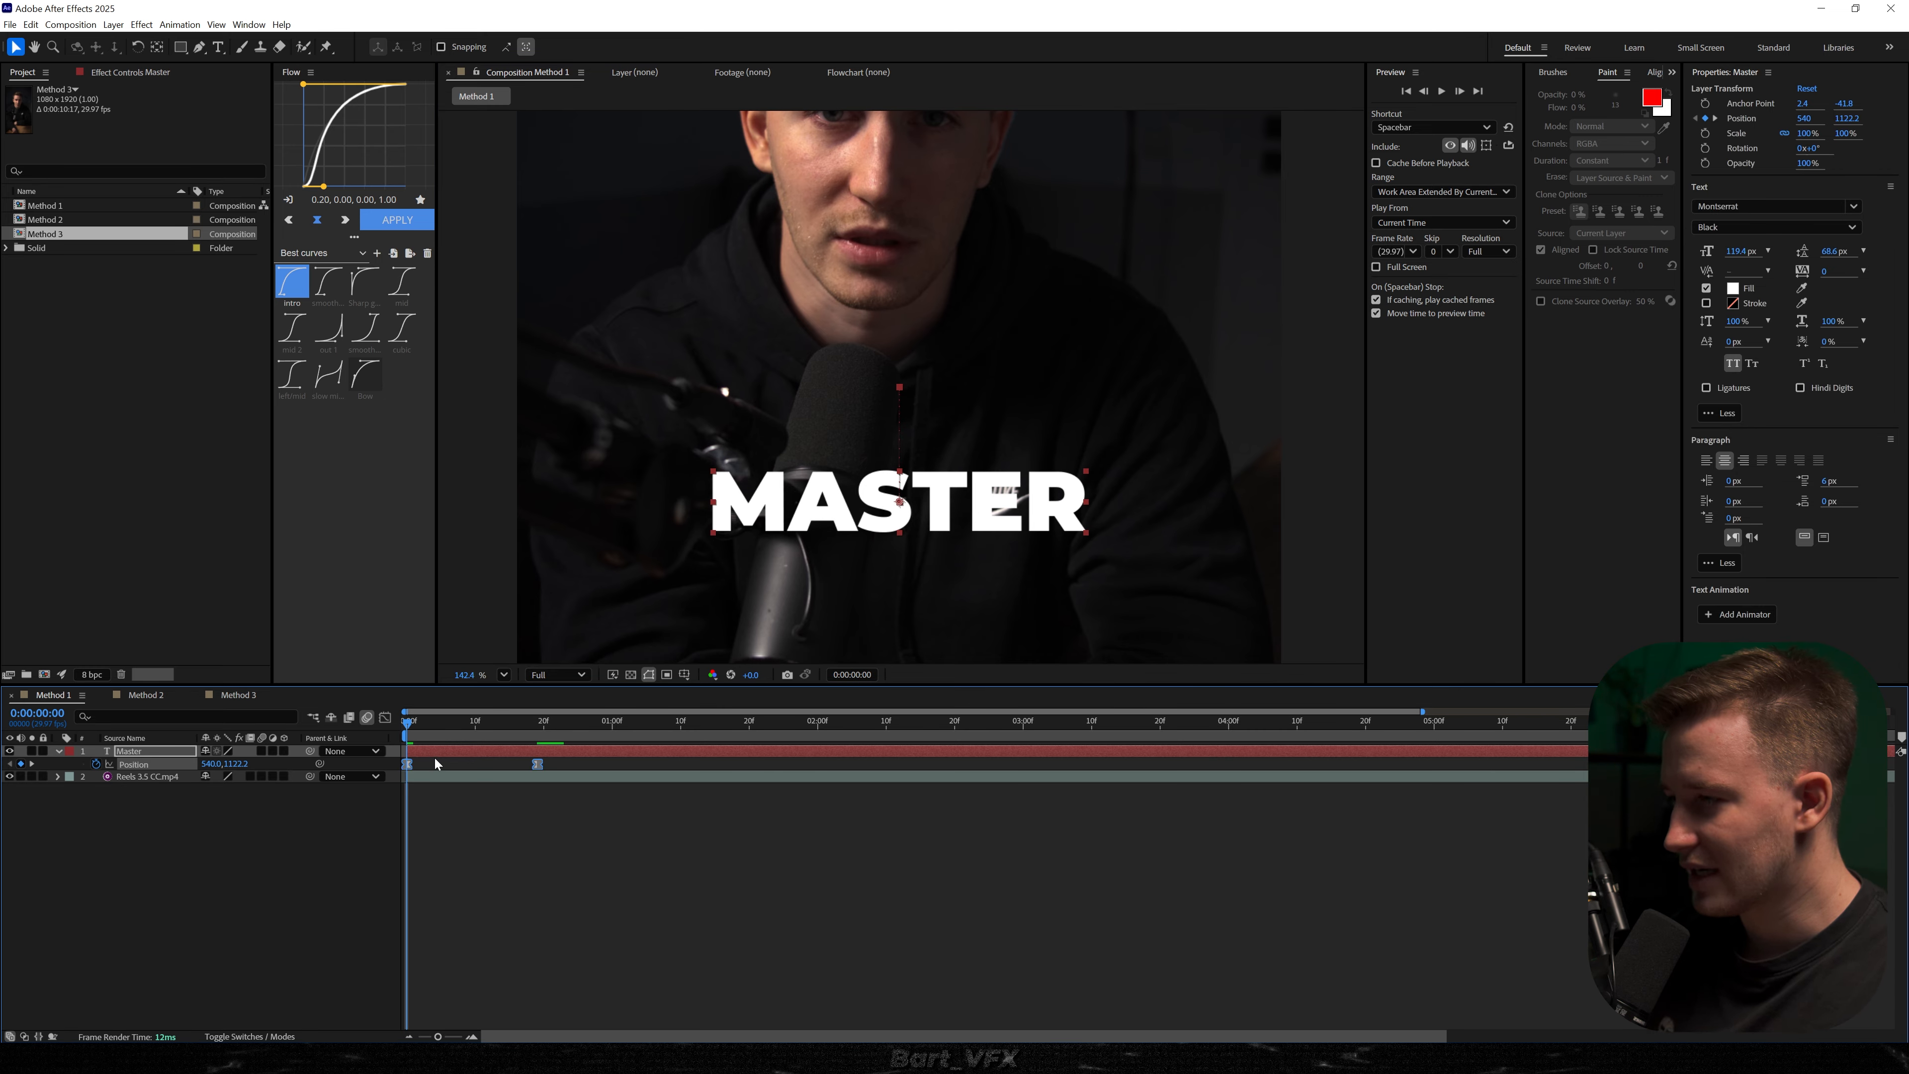
# - Reshape the Master layer's Position speed graph to peak near the first keyframe with a long ease-out, and preview the motion
pyautogui.click(384, 719)
pyautogui.click(514, 914)
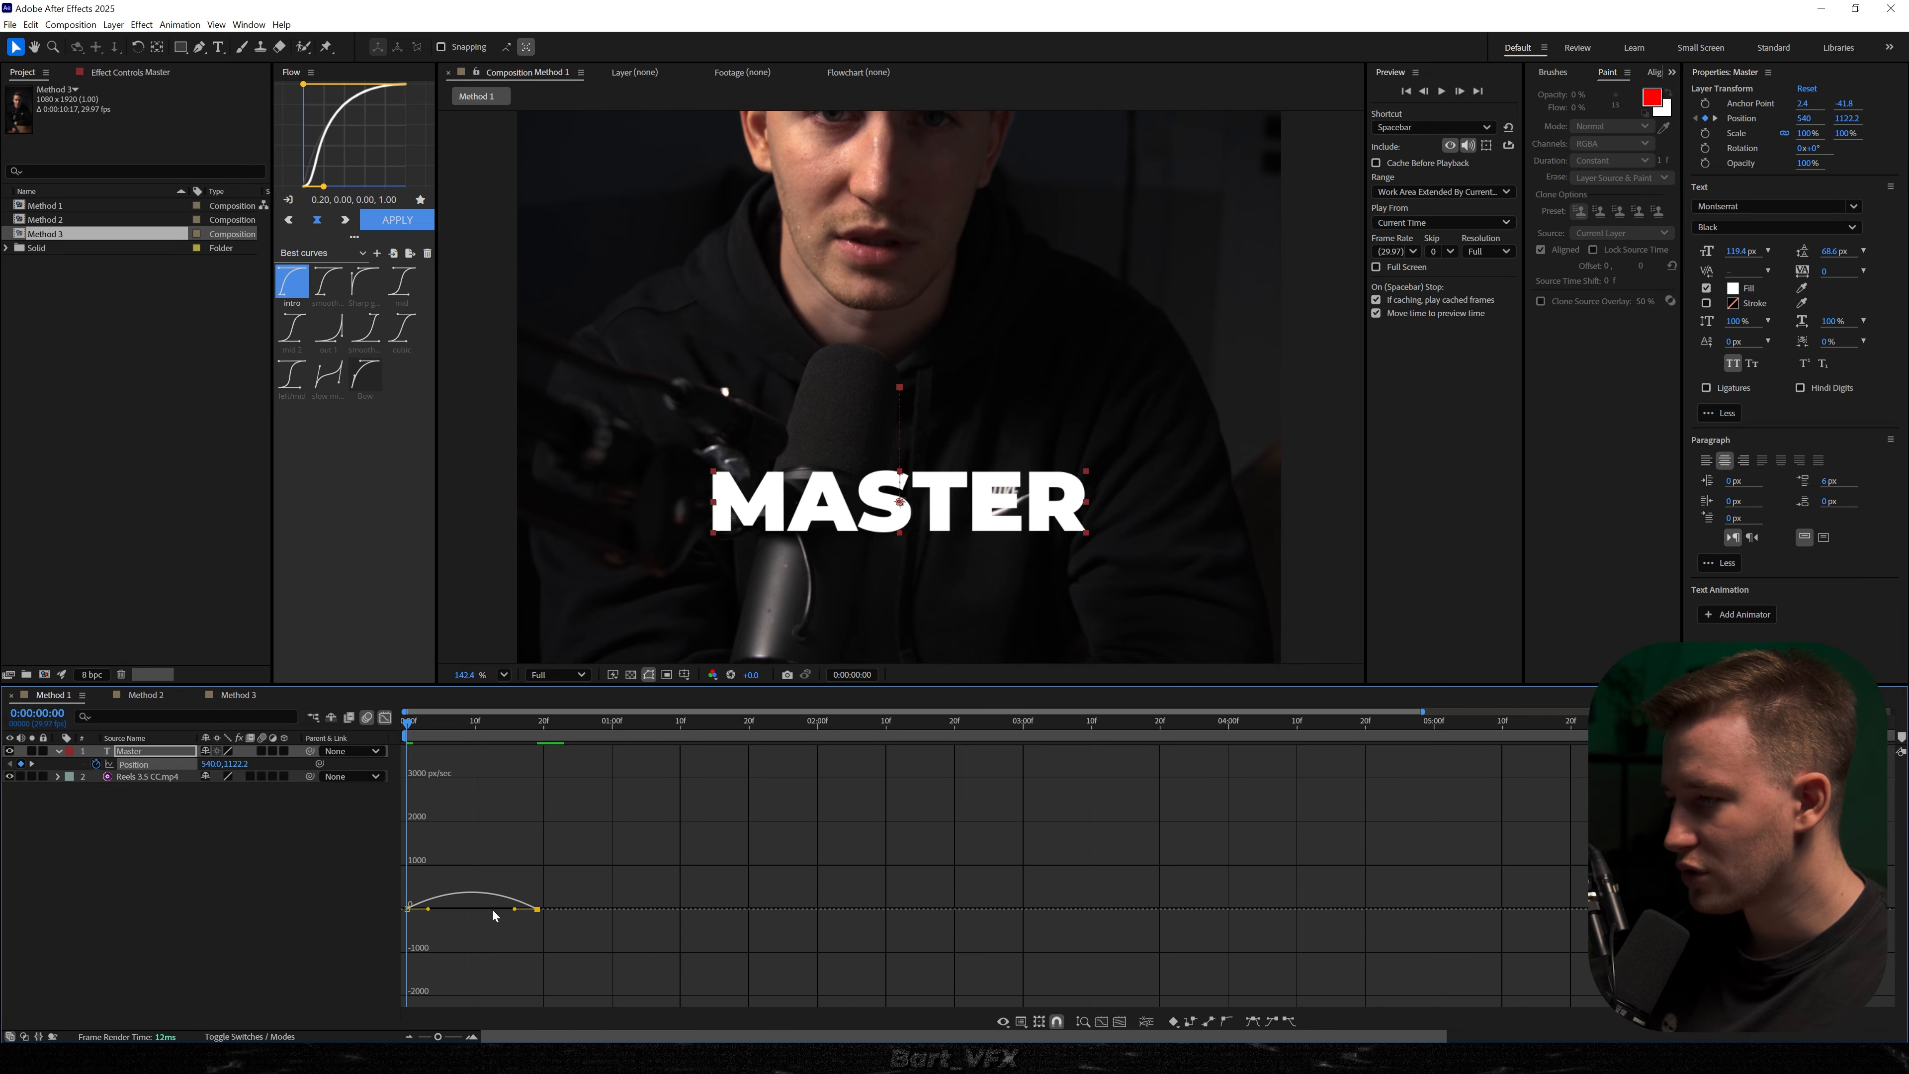
pyautogui.moveTo(511, 920); pyautogui.dragTo(413, 923)
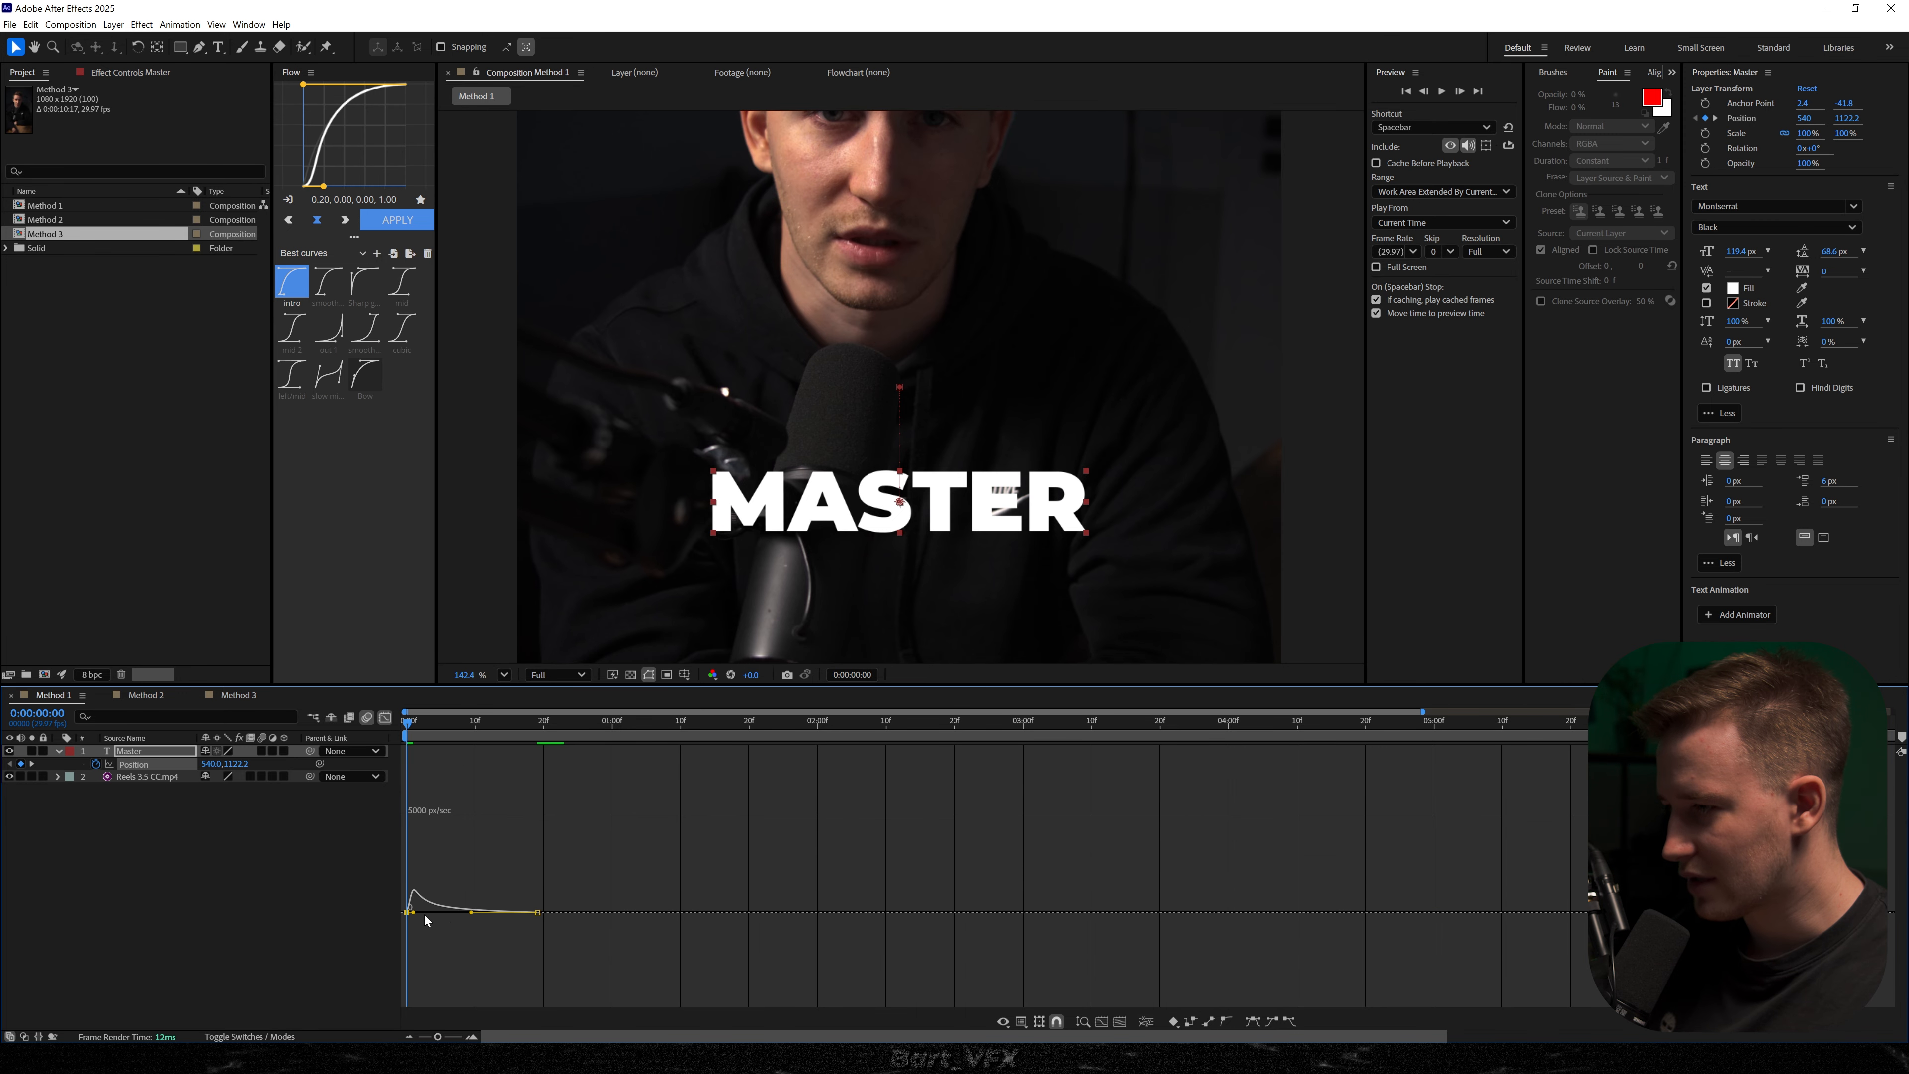
pyautogui.press('space')
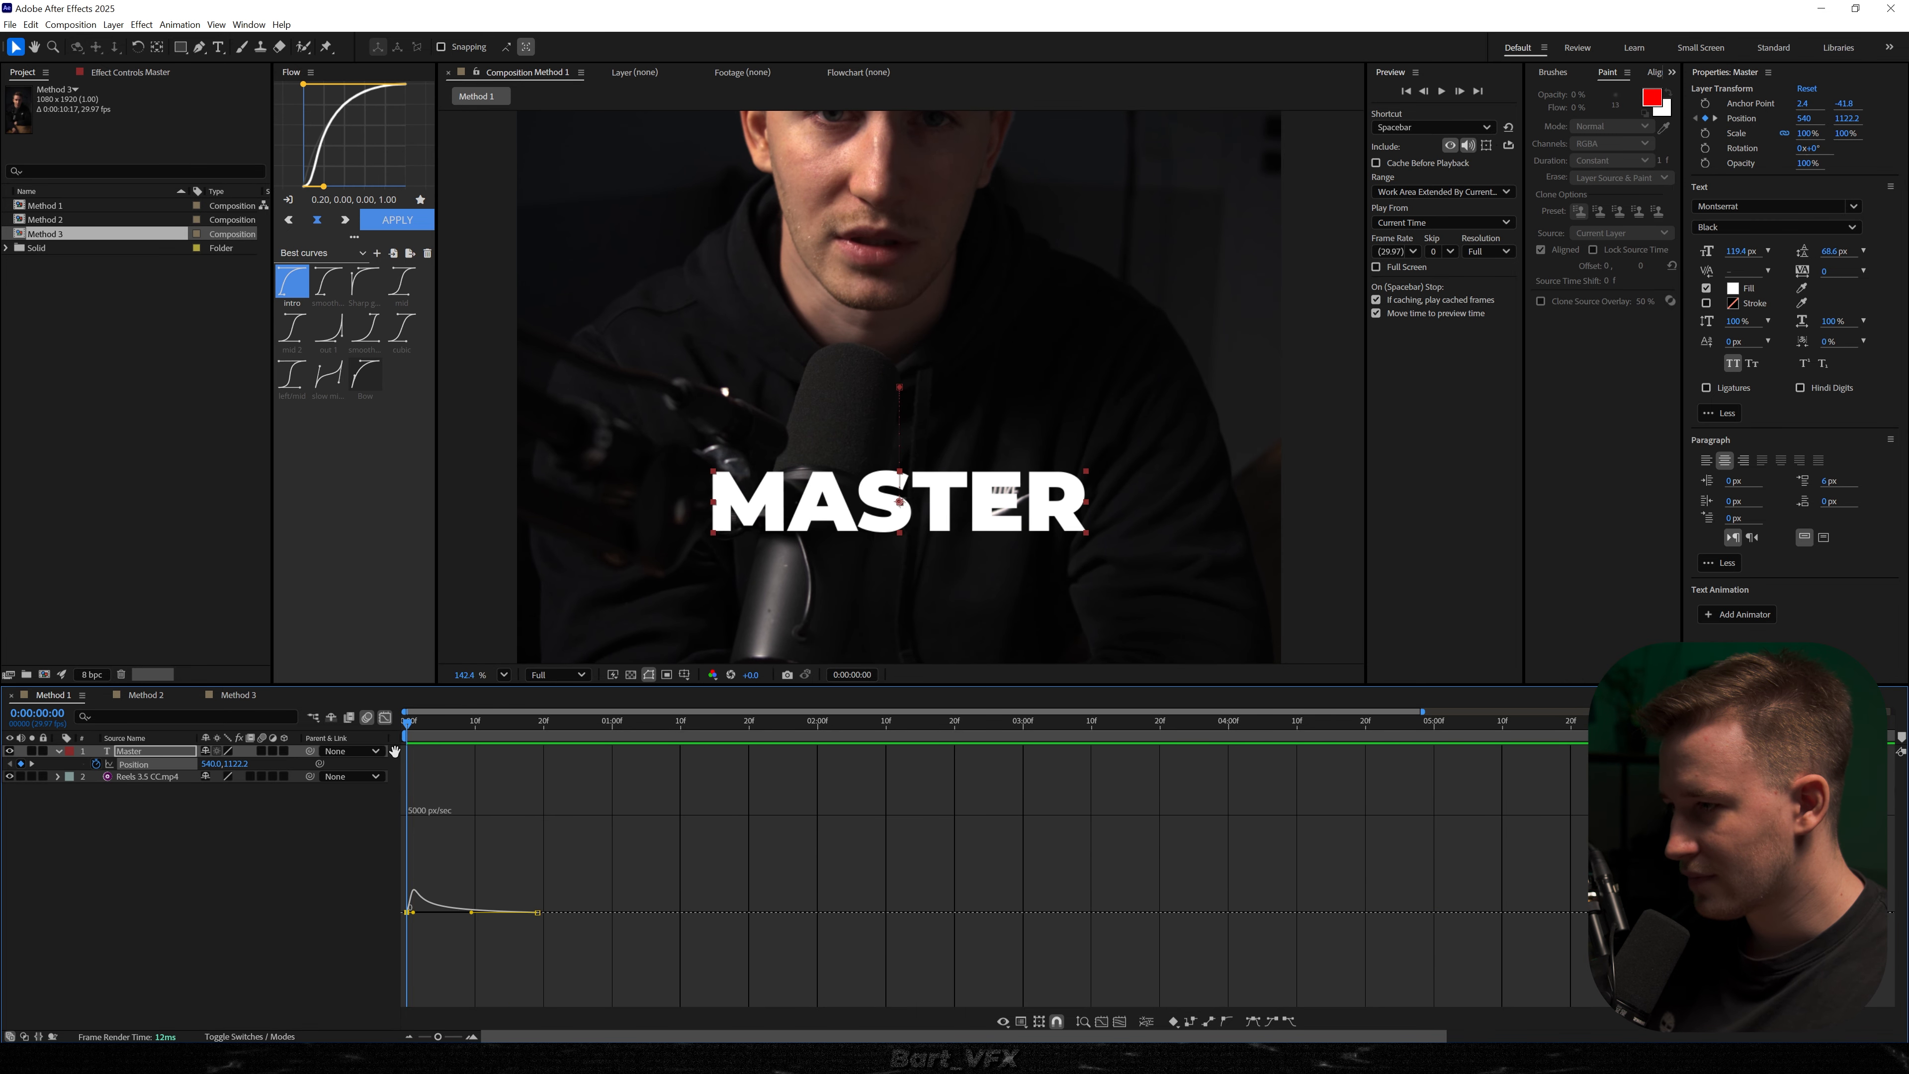
pyautogui.click(385, 716)
pyautogui.click(618, 861)
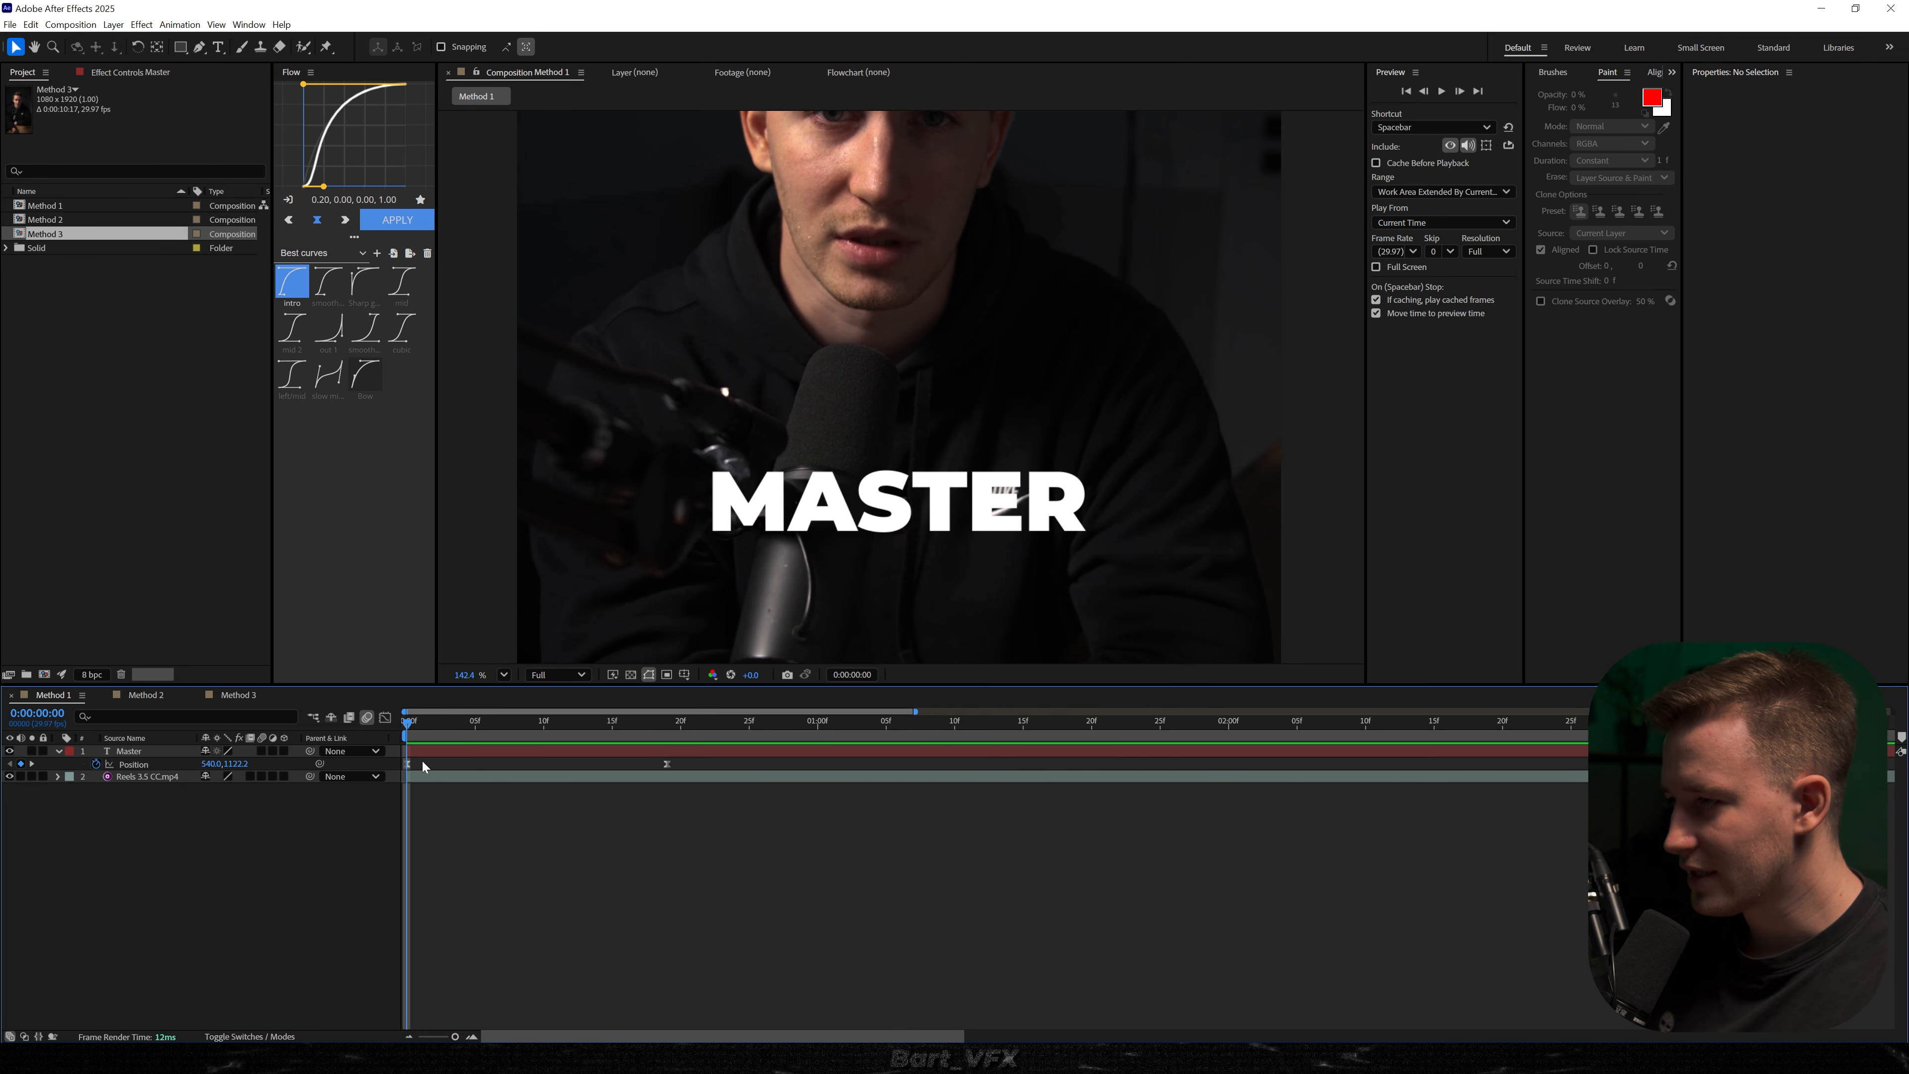
# - Keyframe the Master layer's Opacity from 0% at frame 0 to 100% at frame 4 and preview the fade
pyautogui.moveTo(415, 720); pyautogui.dragTo(461, 721)
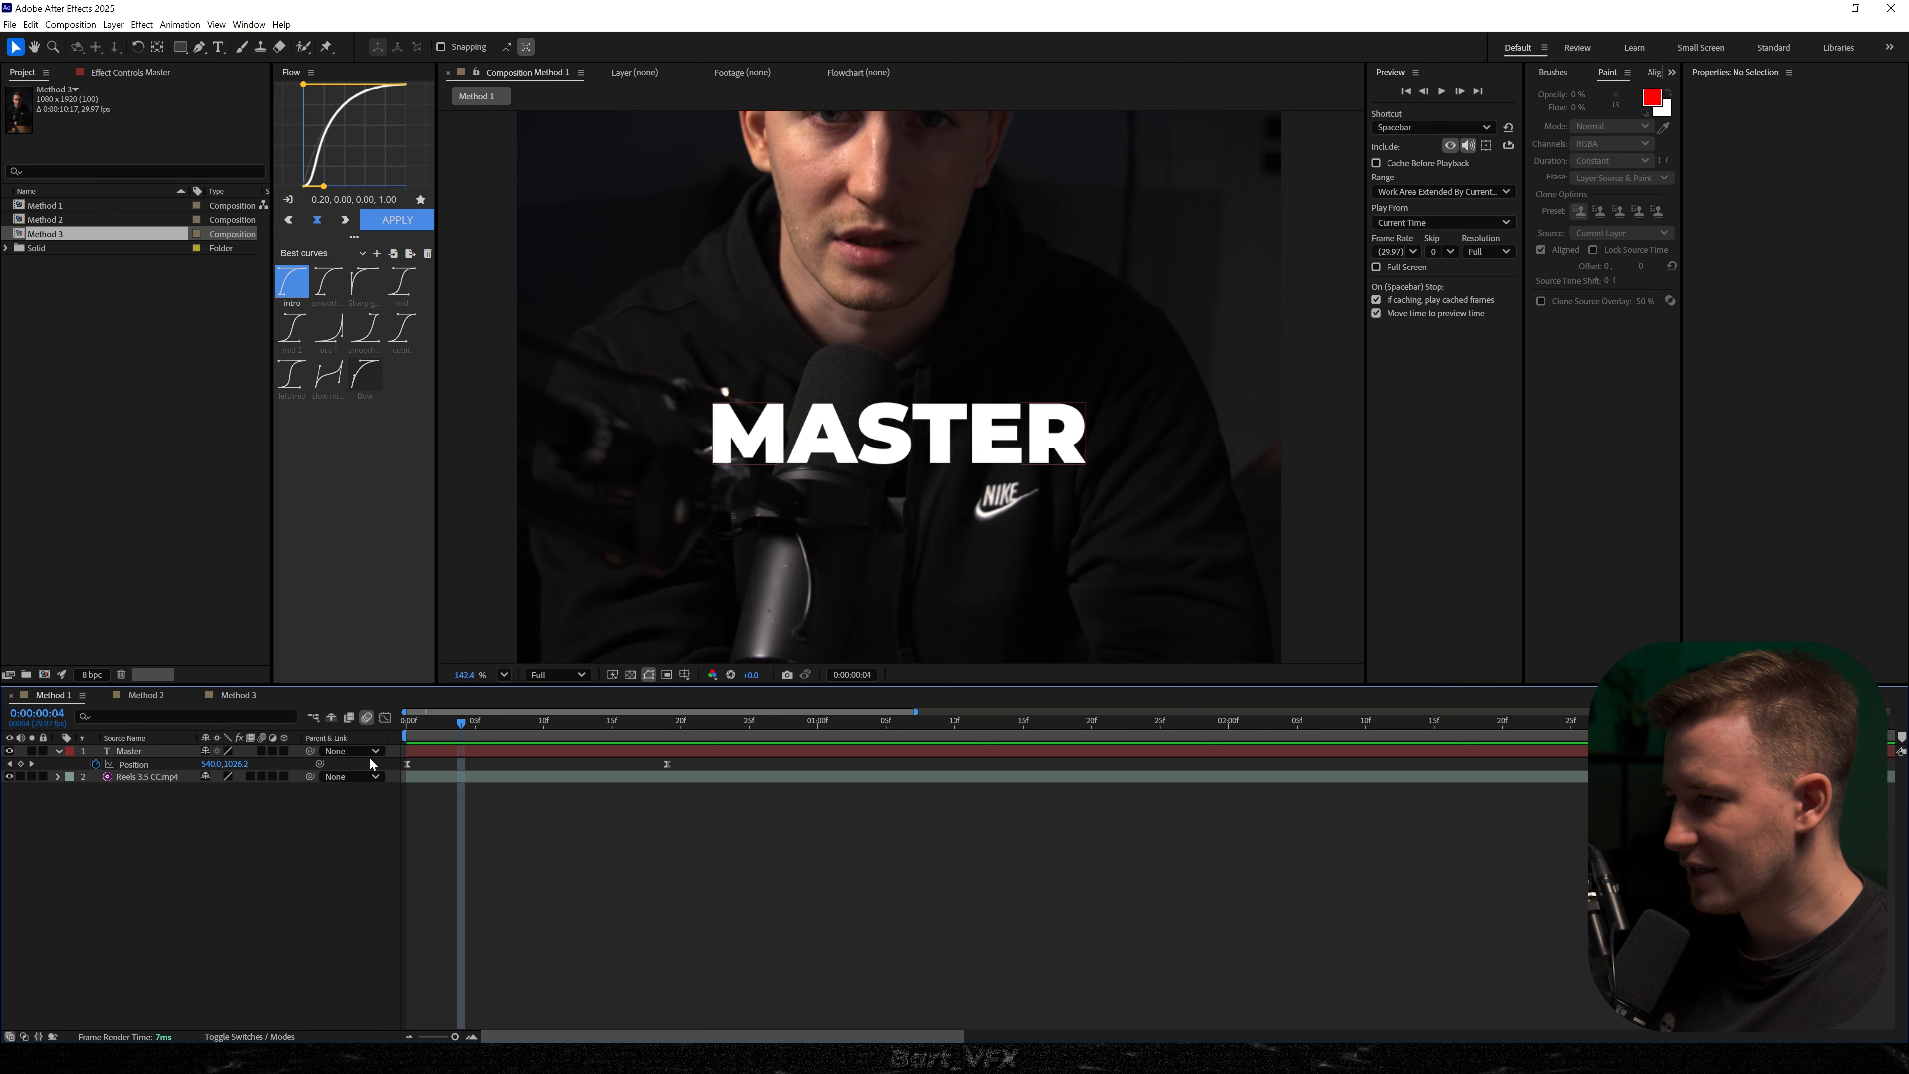
pyautogui.click(126, 753)
pyautogui.hotkey('alt', 'shift', 't')
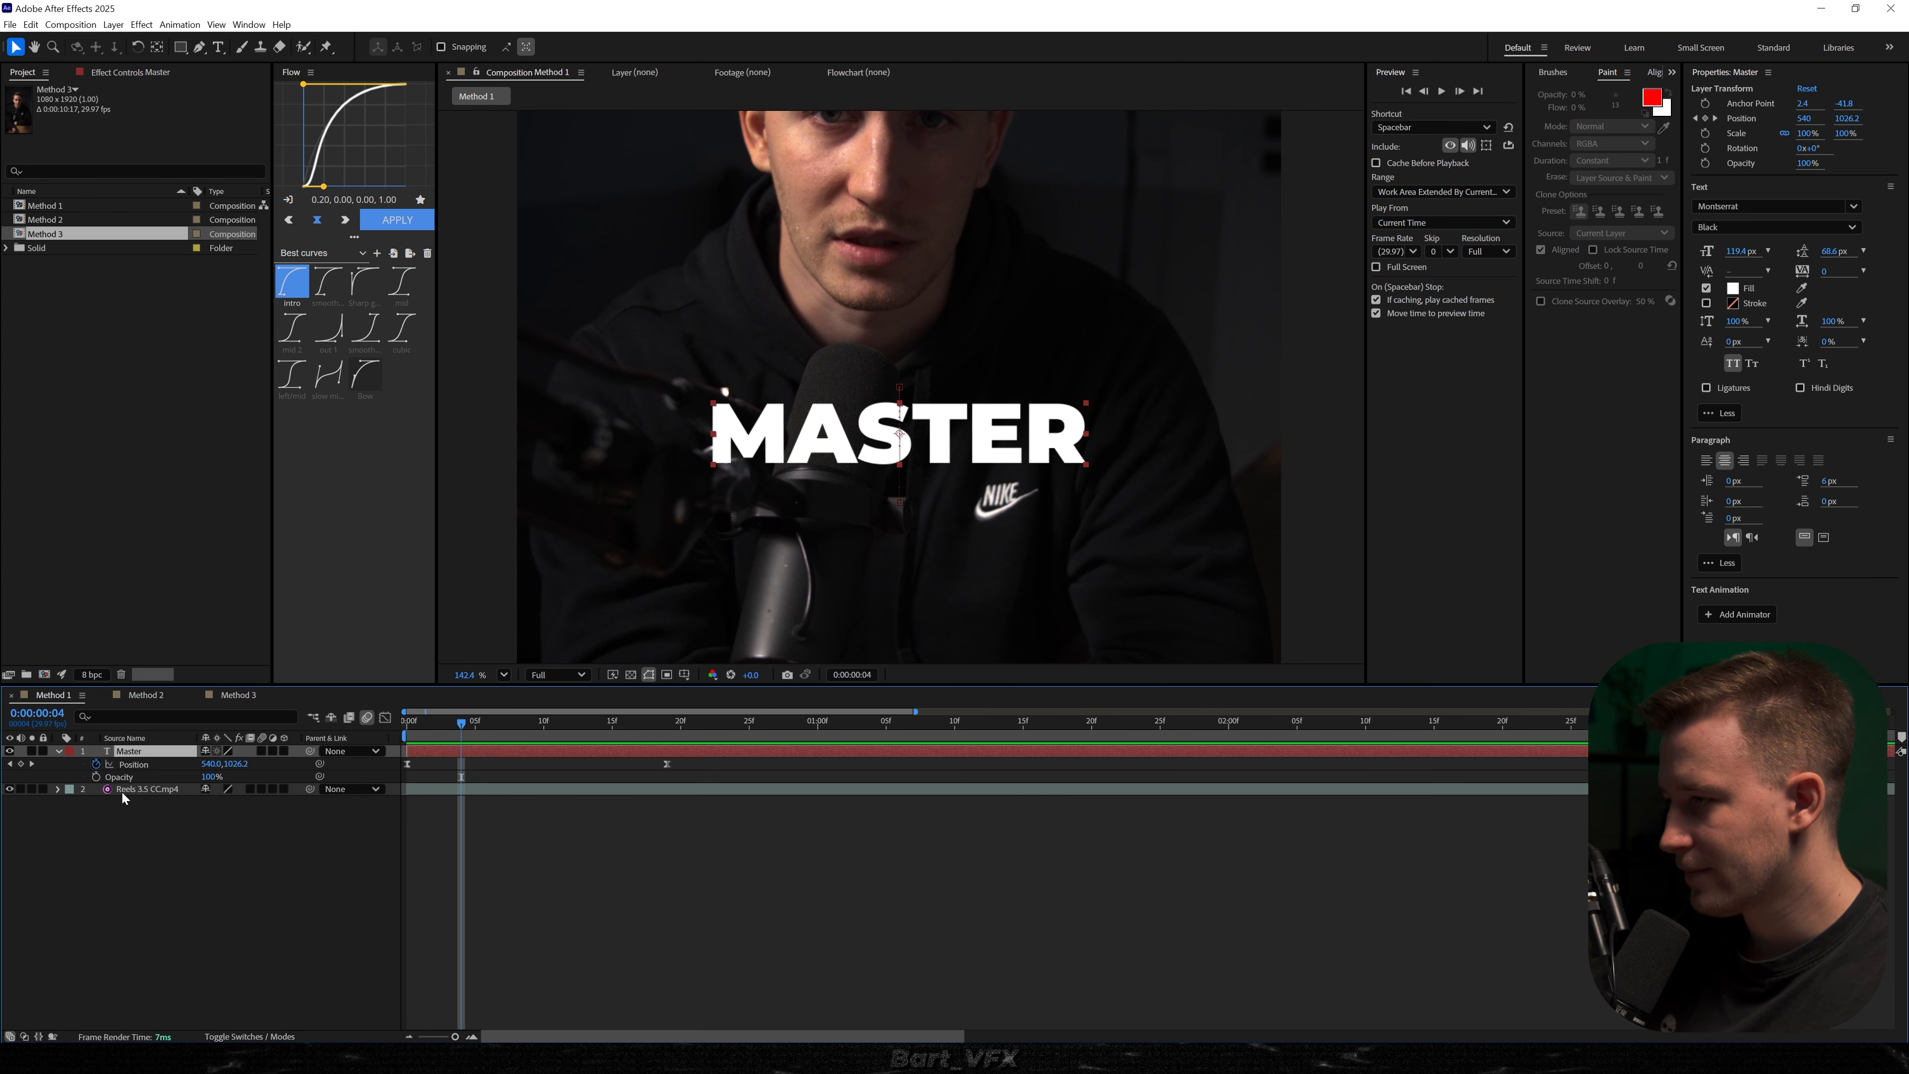
pyautogui.click(95, 776)
pyautogui.moveTo(465, 724); pyautogui.dragTo(364, 752)
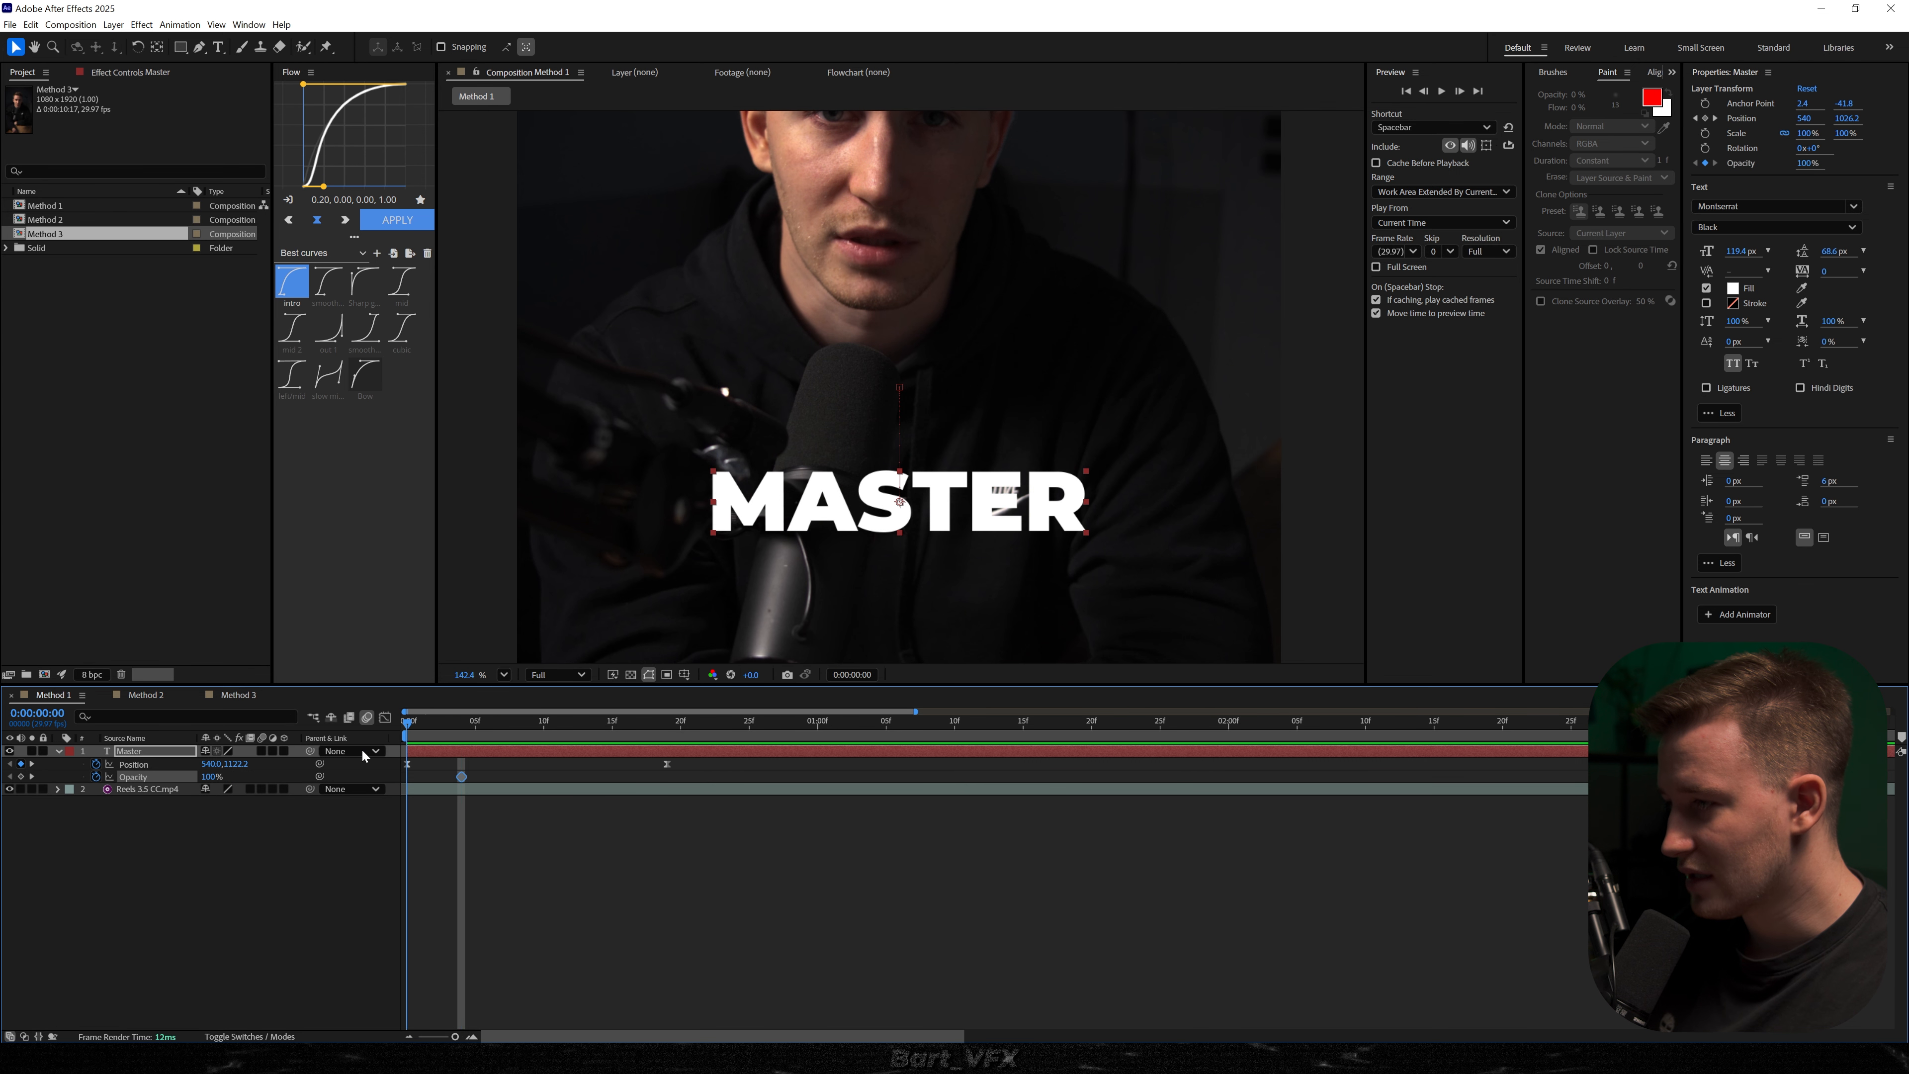
pyautogui.moveTo(207, 778); pyautogui.dragTo(135, 781)
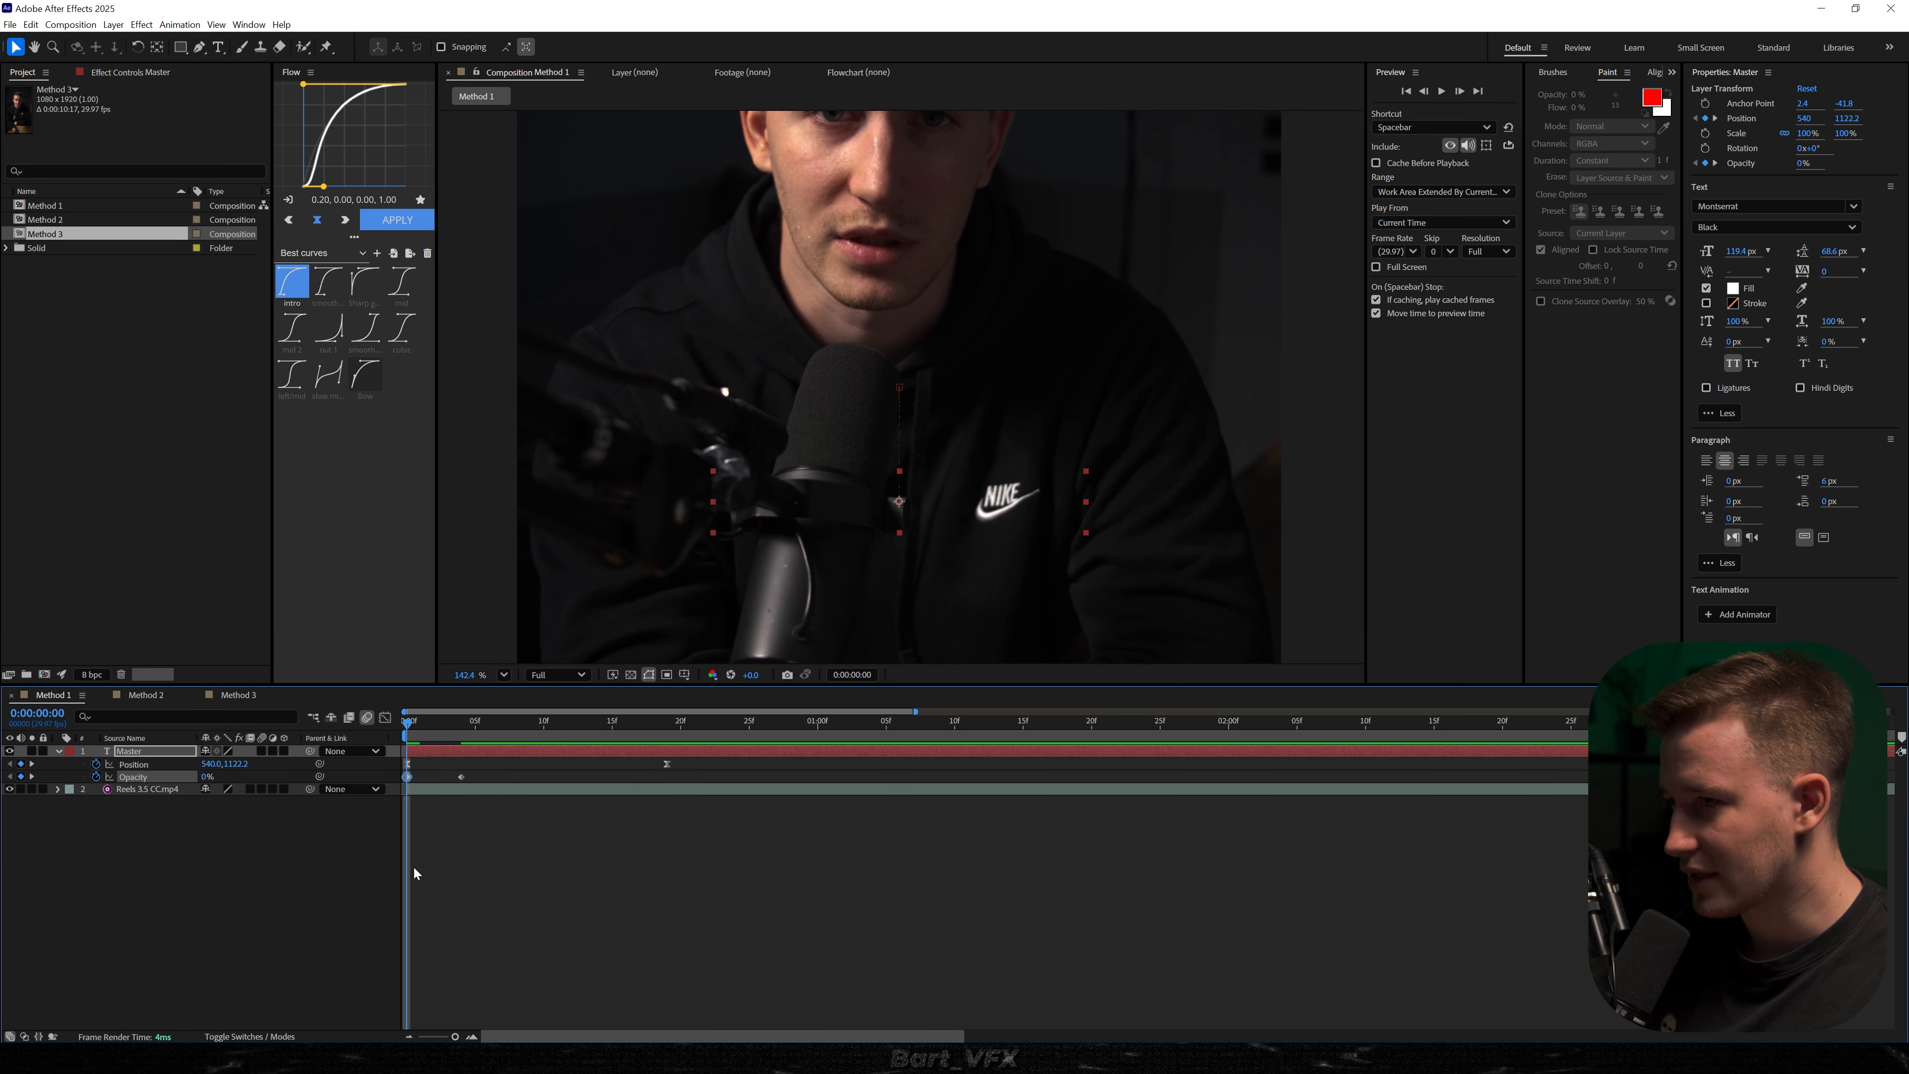
pyautogui.press('space')
pyautogui.press('space')
# - Apply Easy Ease to the Master layer's Opacity keyframes and enable motion blur for the layer
pyautogui.click(479, 776)
pyautogui.moveTo(479, 776); pyautogui.dragTo(448, 732)
pyautogui.press('F9')
pyautogui.click(608, 937)
pyautogui.click(261, 751)
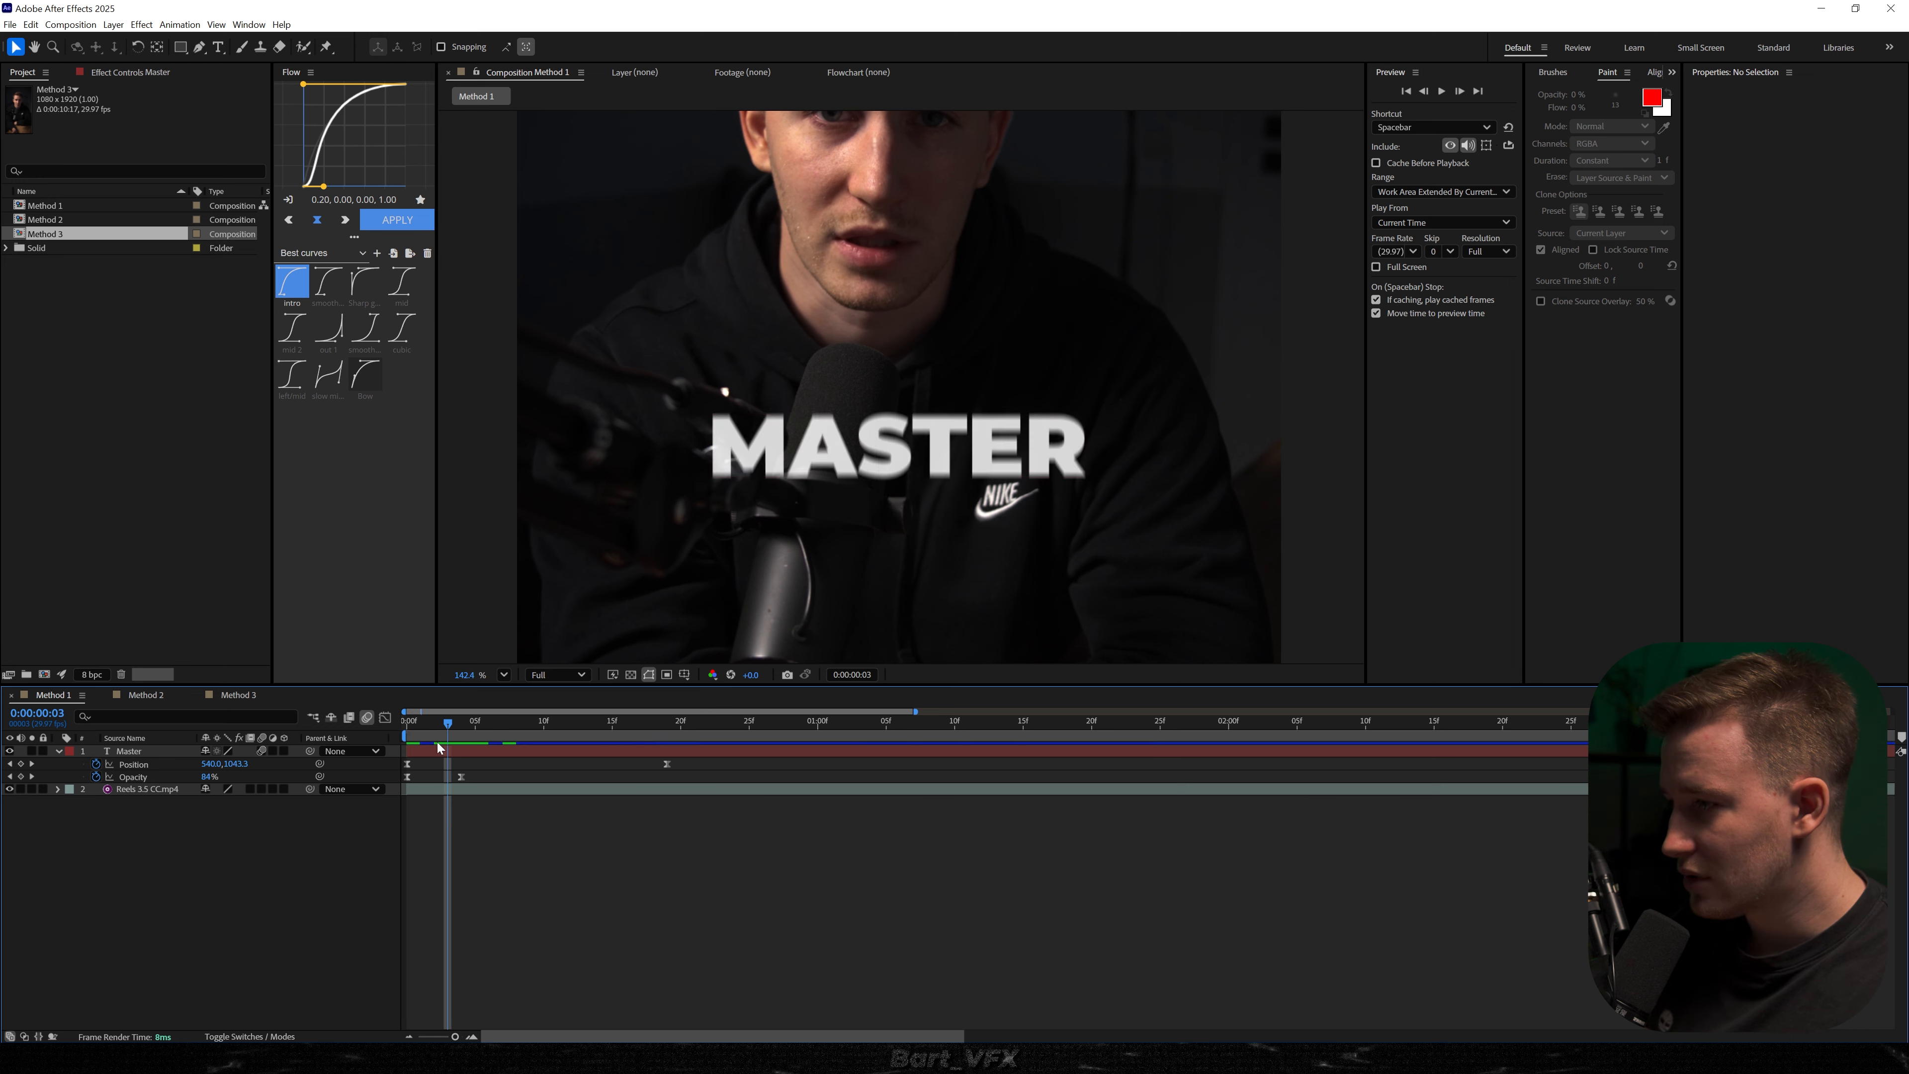
# - Find the Echo effect and apply it to the Master text layer
pyautogui.click(129, 755)
pyautogui.hotkey('ctrl', 'space')
pyautogui.write('echo')
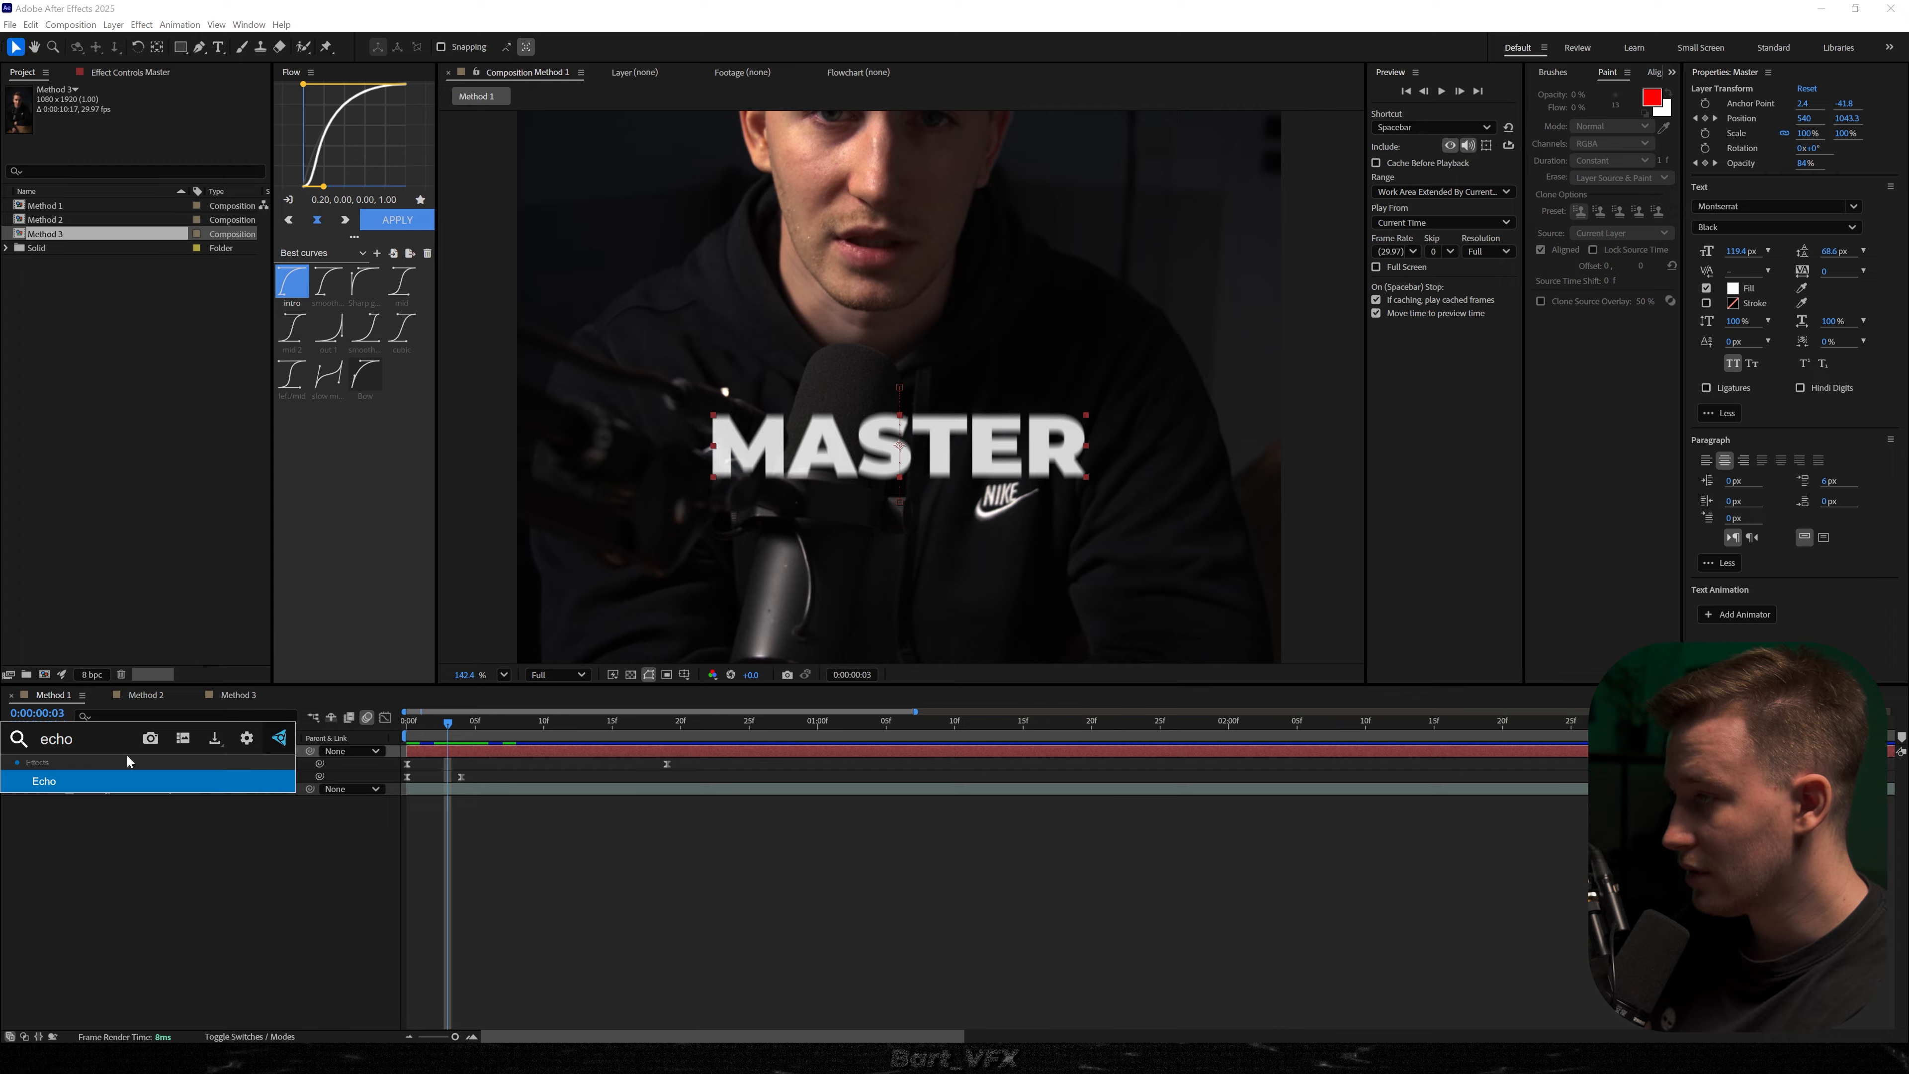
pyautogui.press('Return')
pyautogui.click(84, 376)
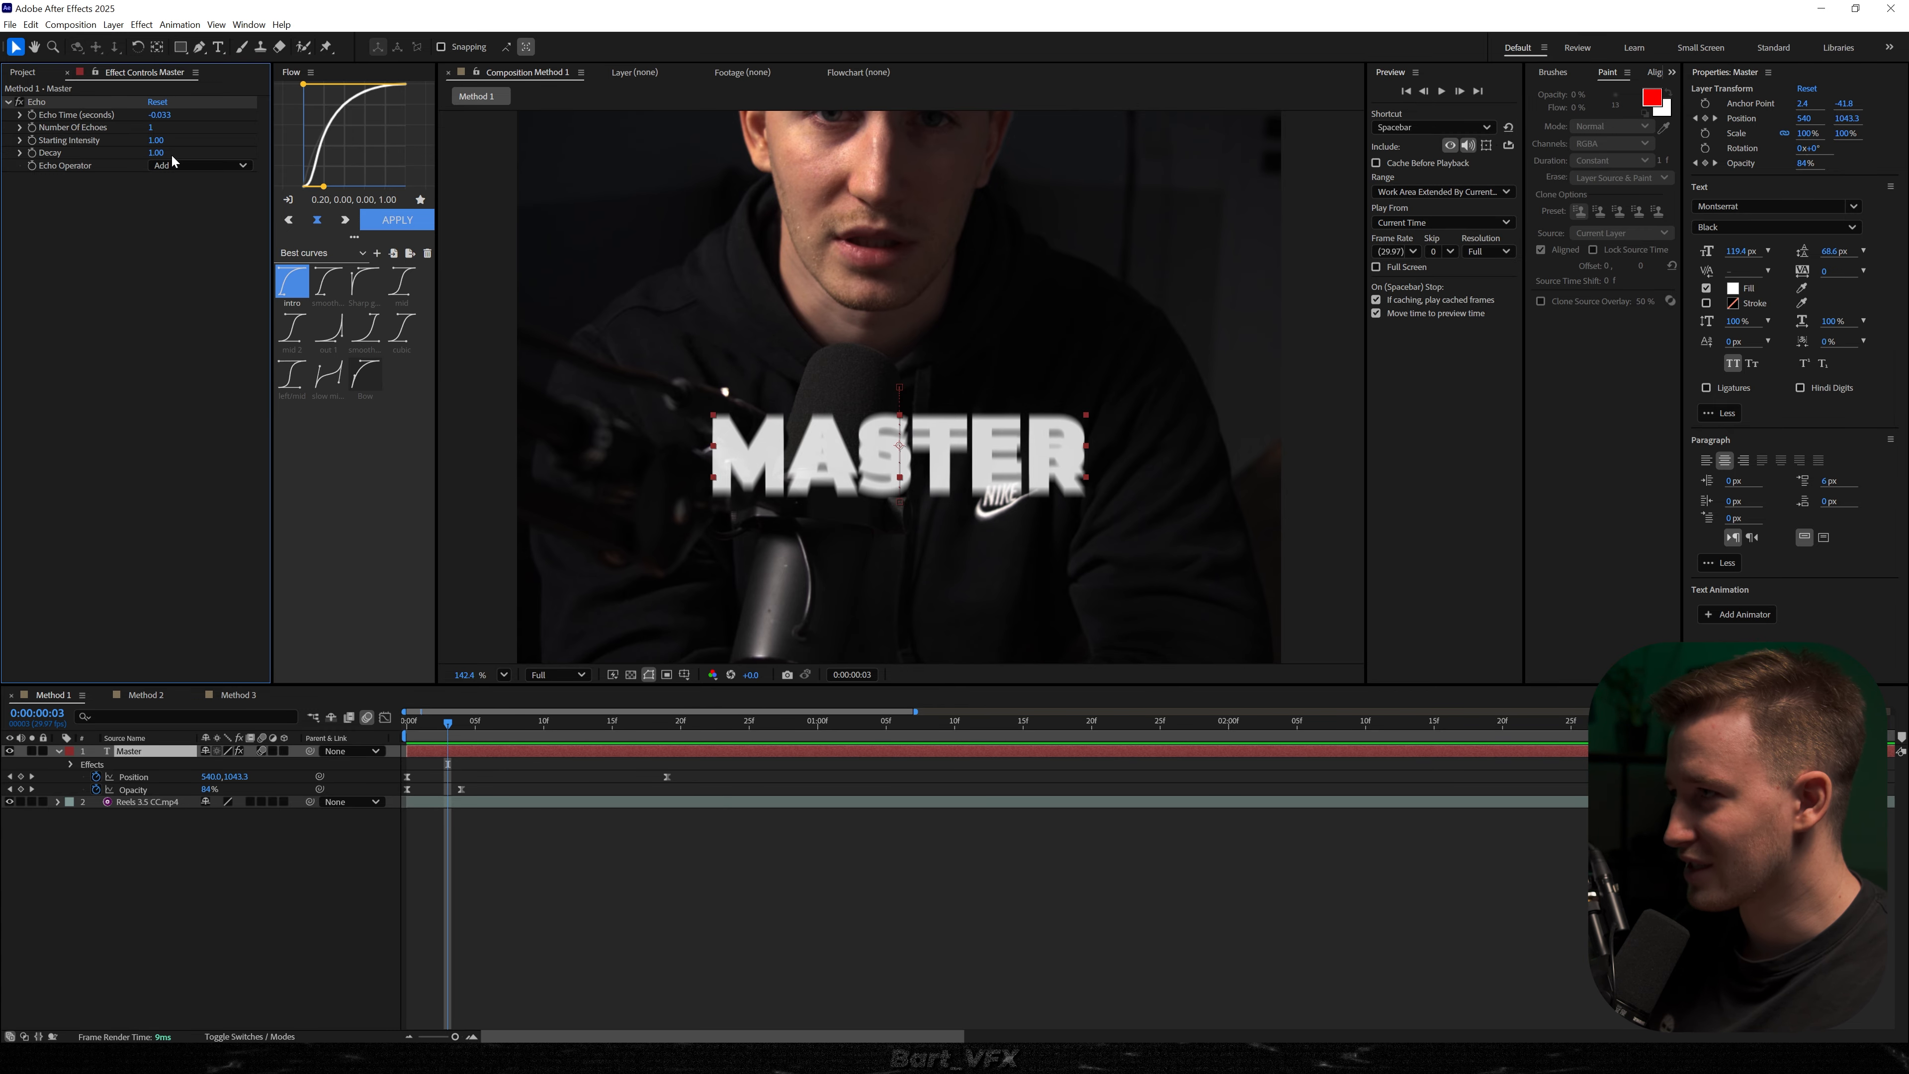
# - Set the Echo effect's Echo Time to -0.006 seconds and Number Of Echoes to 10, and preview the animation
pyautogui.click(162, 115)
pyautogui.click(158, 117)
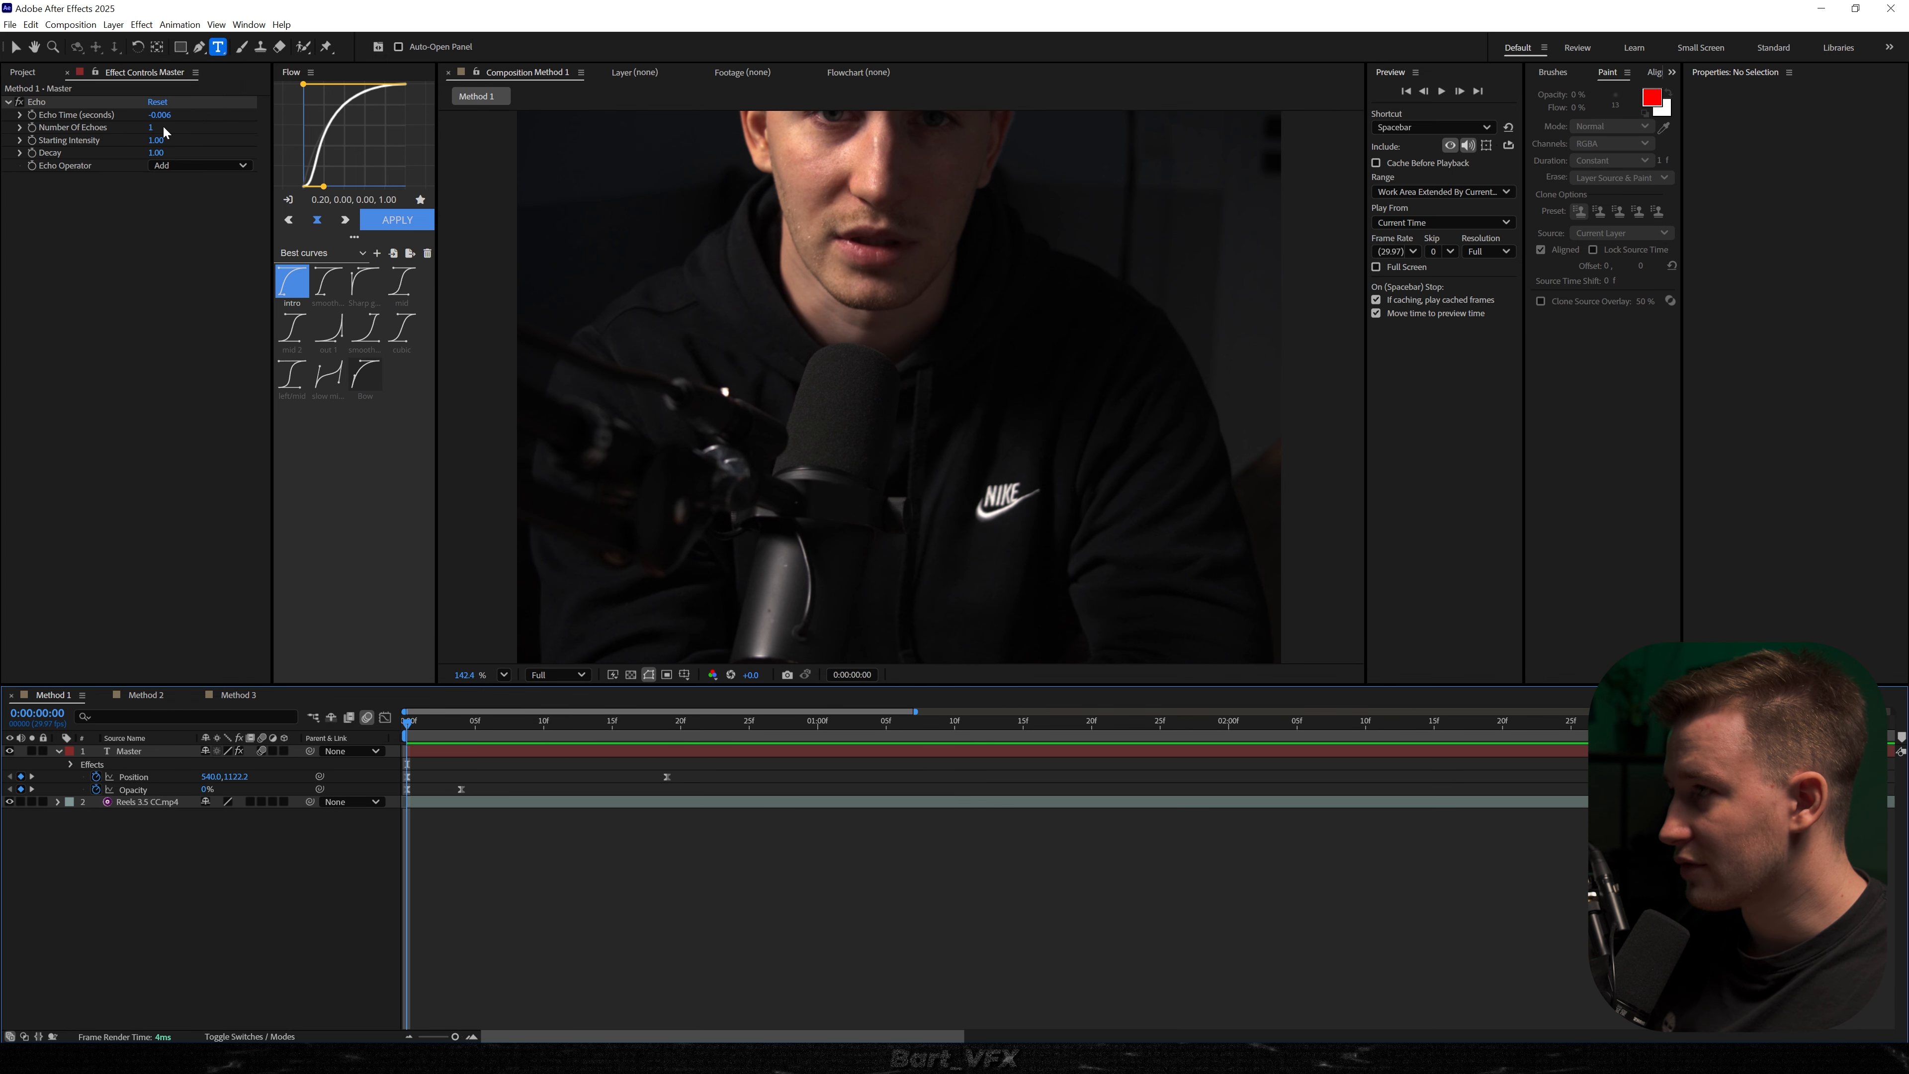
pyautogui.click(153, 127)
pyautogui.write('10')
pyautogui.press('Return')
pyautogui.hotkey('shift', '/')
pyautogui.press('space')
pyautogui.press('space')
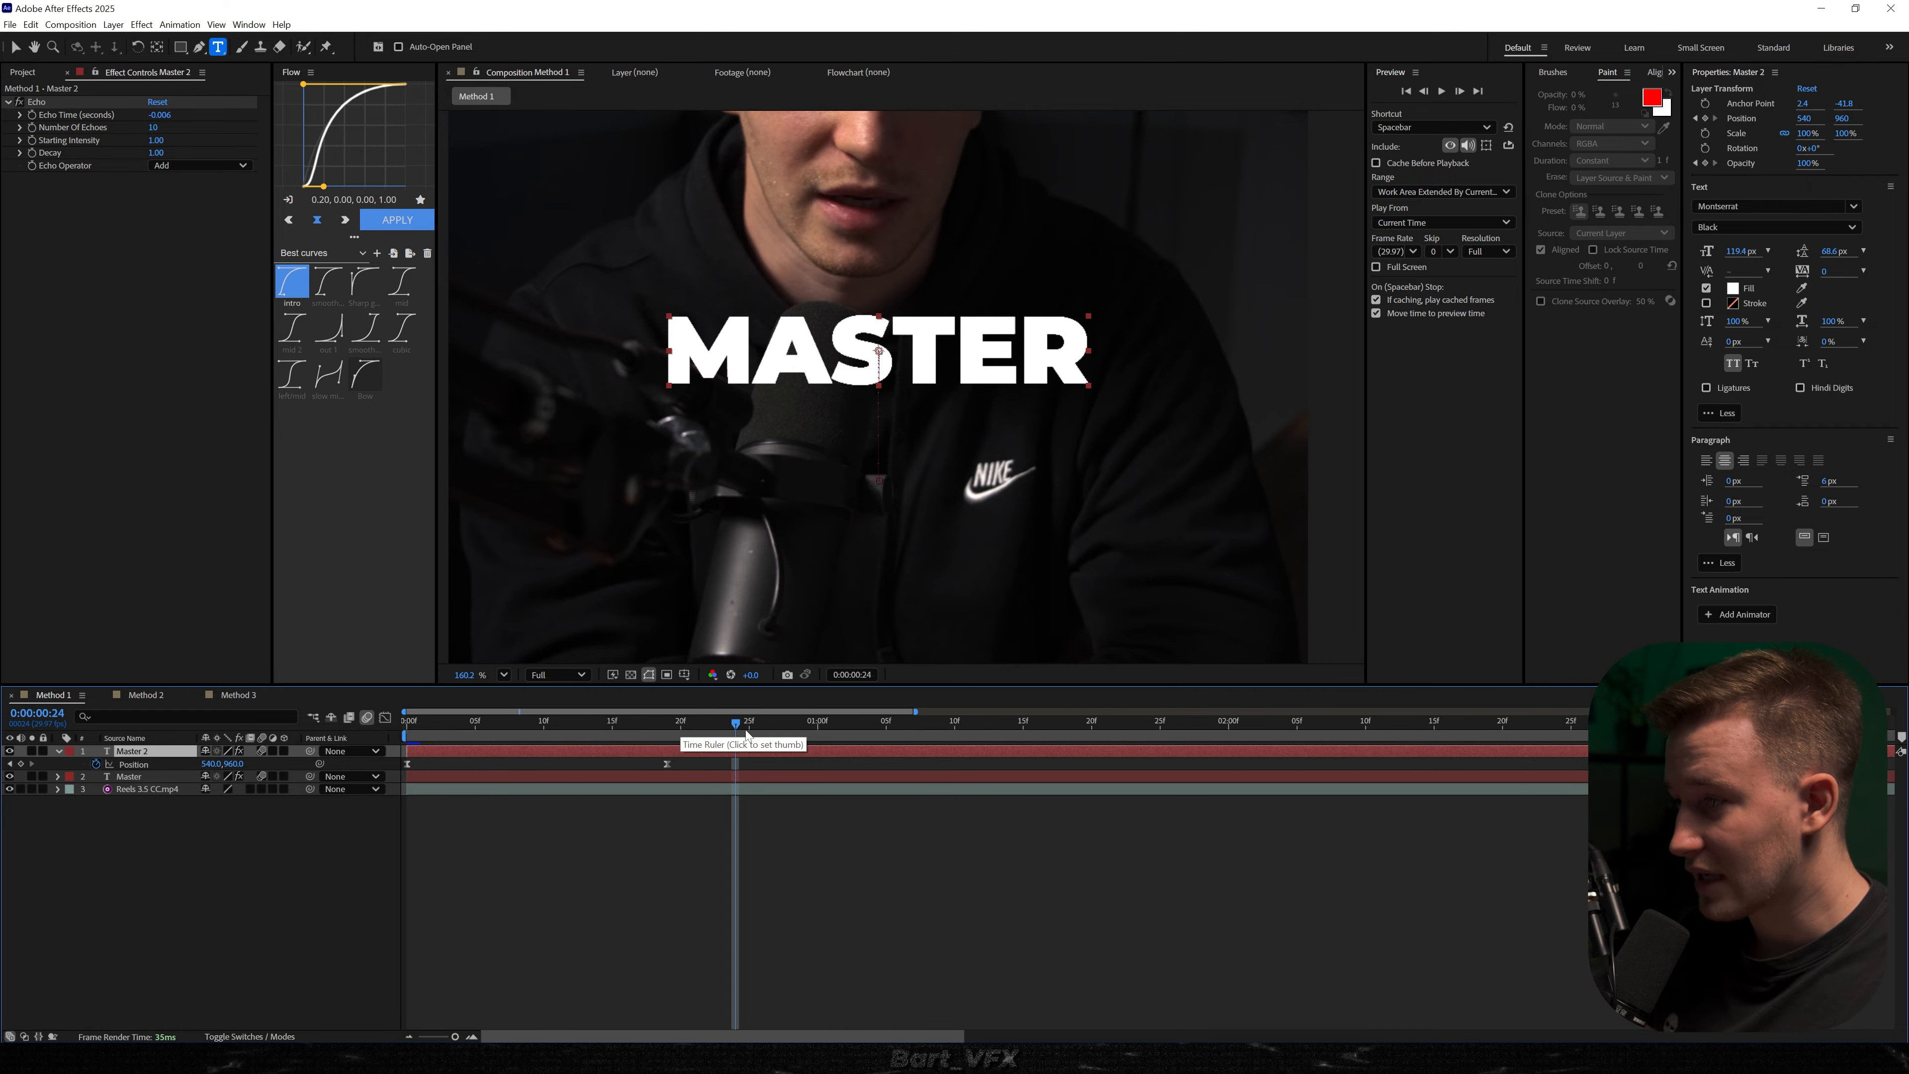
# - Move the duplicated MASTER text below the original and replace its wording with "smooth"
pyautogui.moveTo(733, 729); pyautogui.dragTo(354, 773)
pyautogui.press('v')
pyautogui.moveTo(789, 353); pyautogui.dragTo(742, 437)
pyautogui.doubleClick(743, 437)
pyautogui.write('smoot')
pyautogui.press('BackSpace')
pyautogui.write('oth')
# - Scale the smooth text to 51.6% and move it directly under MASTER, flush with the left edge of that word
pyautogui.click(153, 752)
pyautogui.press('s')
pyautogui.press('F2')
pyautogui.moveTo(222, 765); pyautogui.dragTo(186, 766)
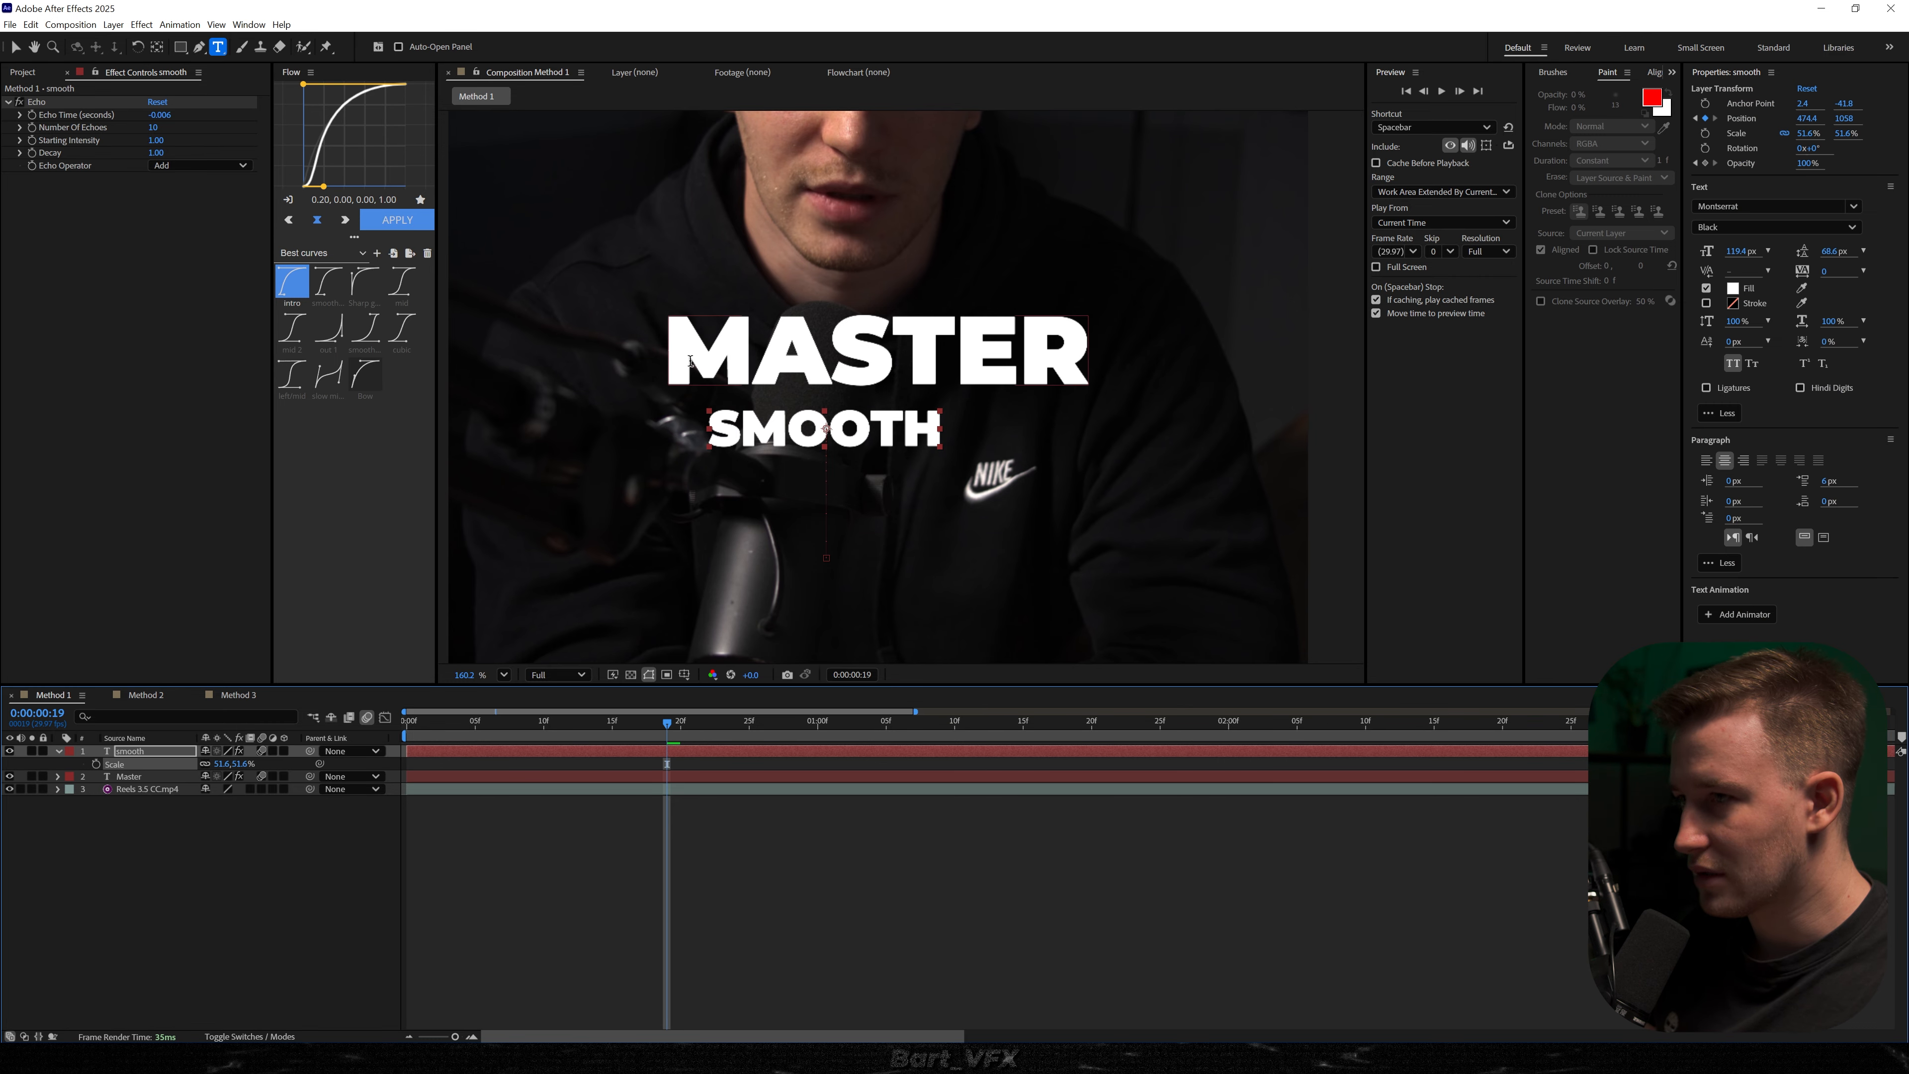
pyautogui.press('p')
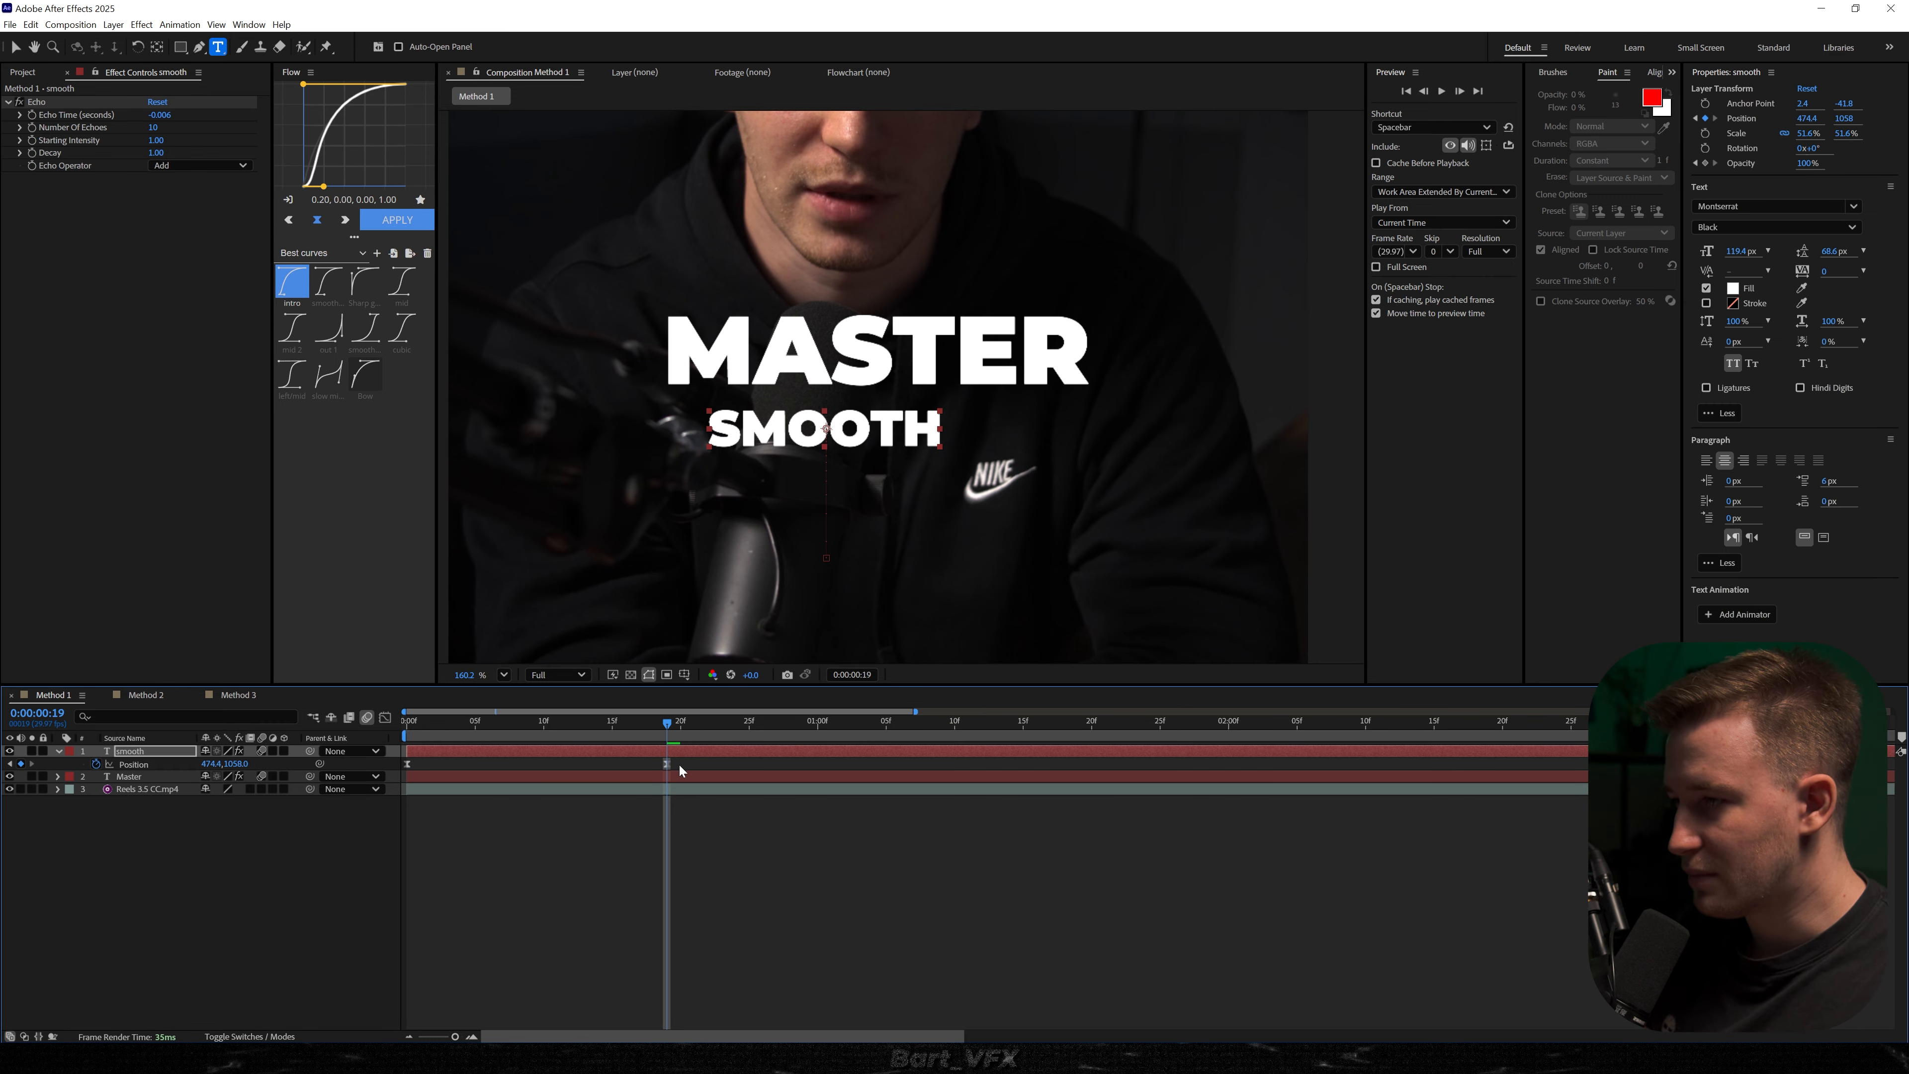
pyautogui.press('v')
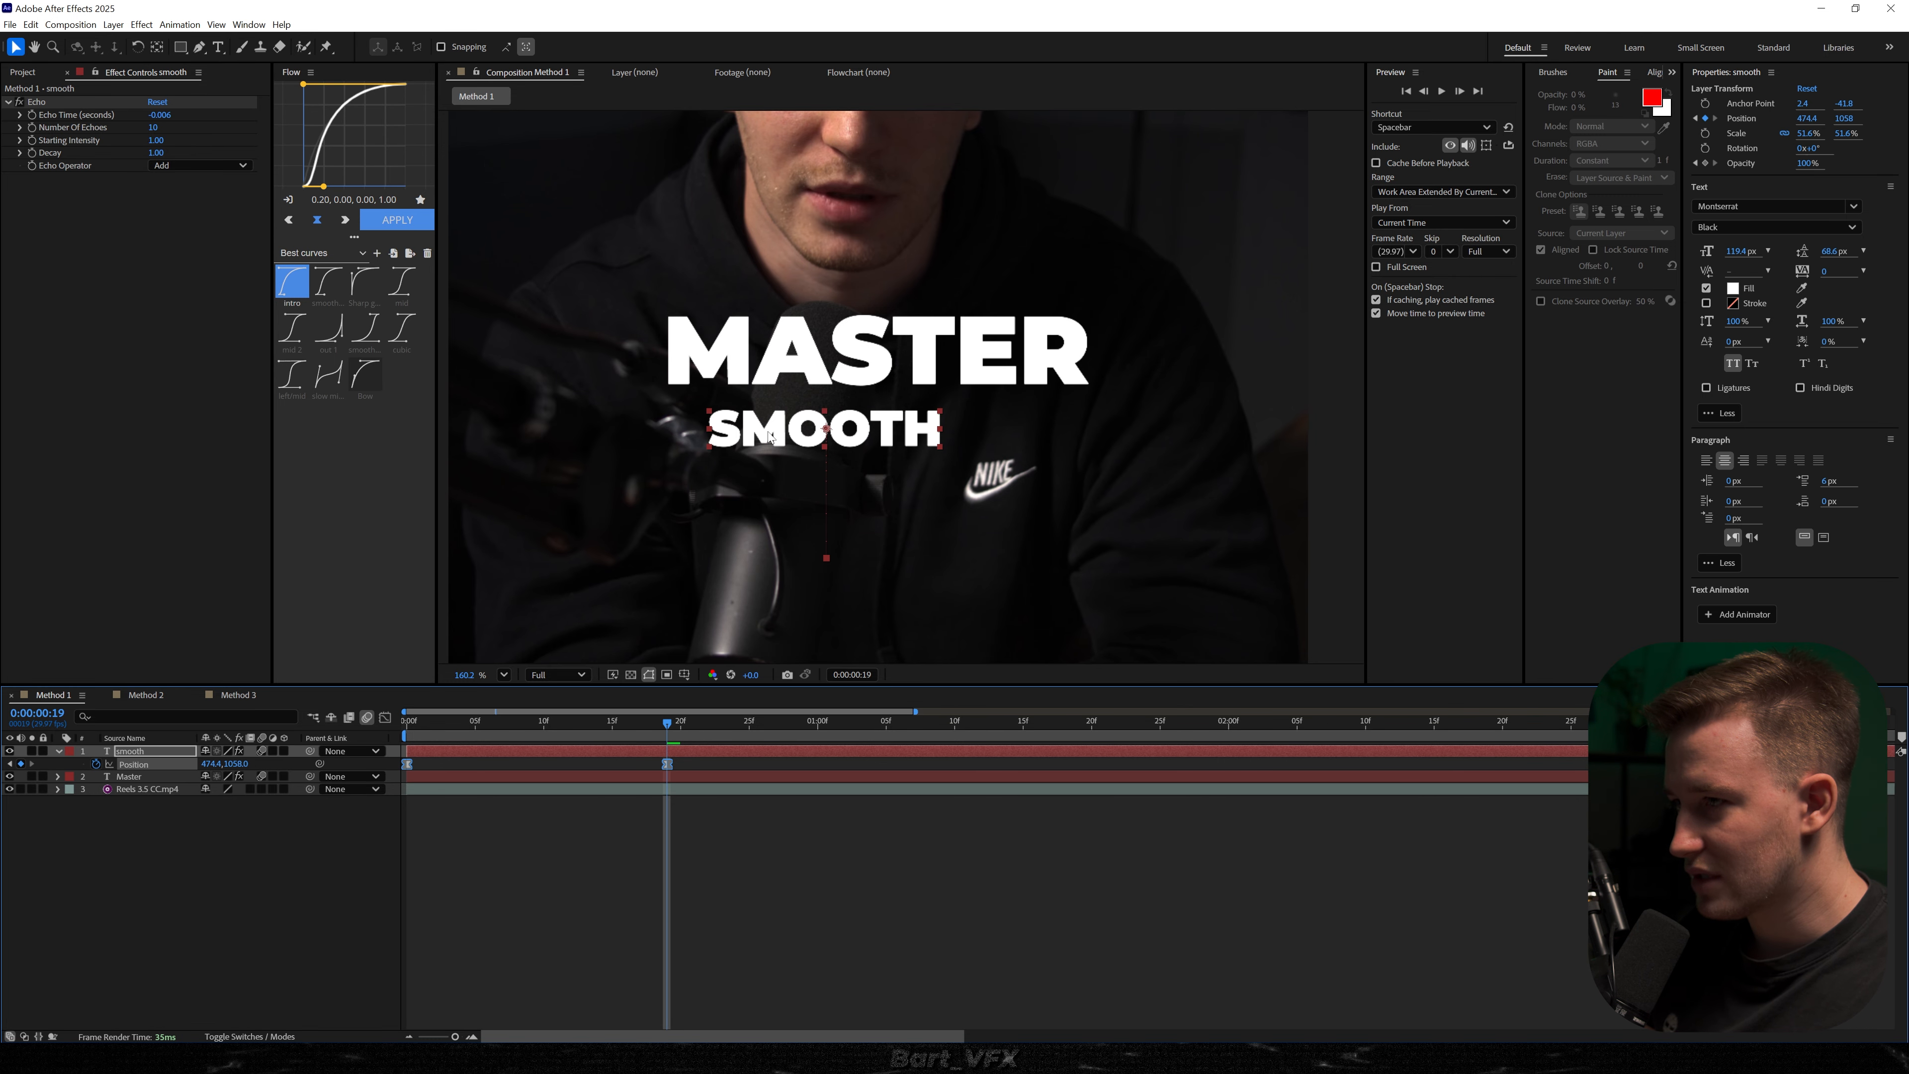
pyautogui.moveTo(771, 436); pyautogui.dragTo(729, 419)
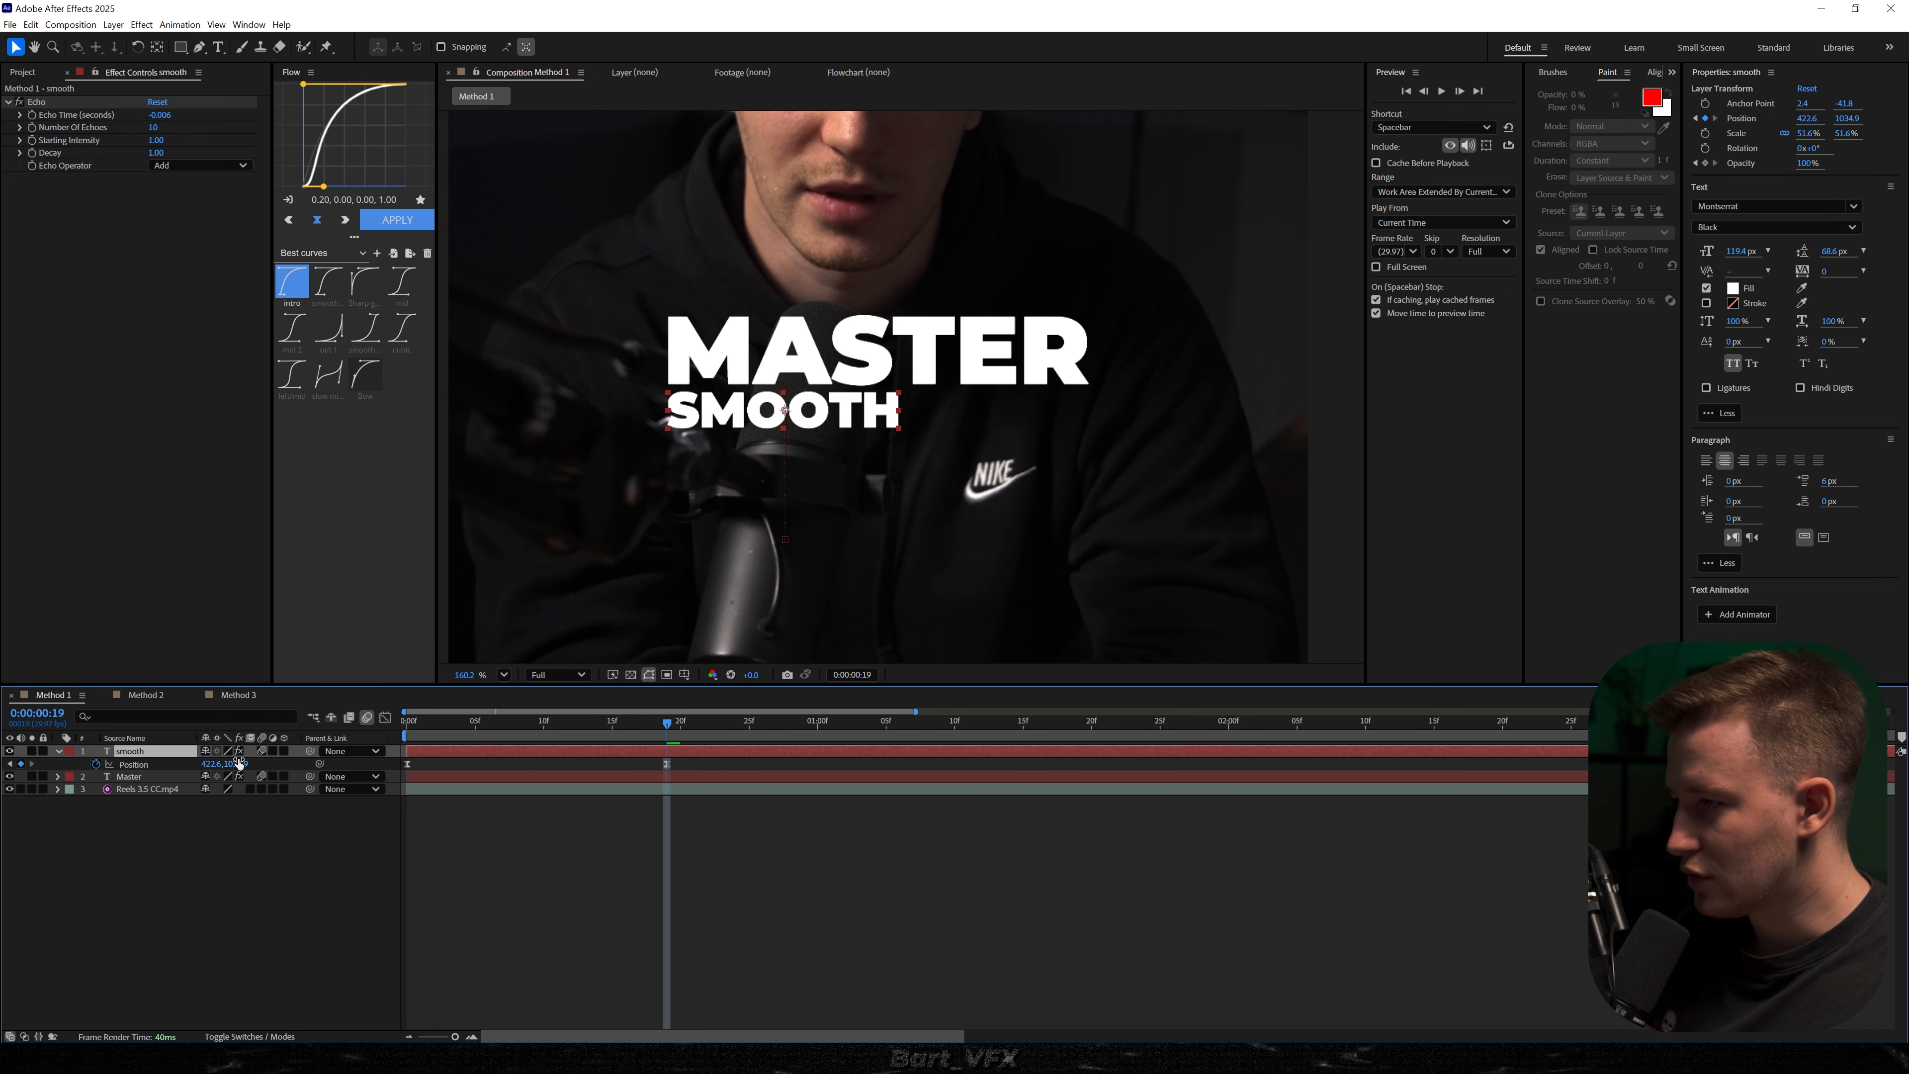
# - Duplicate the smooth layer, place the copy beside the original on the same line, and change its wording to "TEXT"
pyautogui.hotkey('ctrl', 'd')
pyautogui.moveTo(692, 759); pyautogui.dragTo(346, 785)
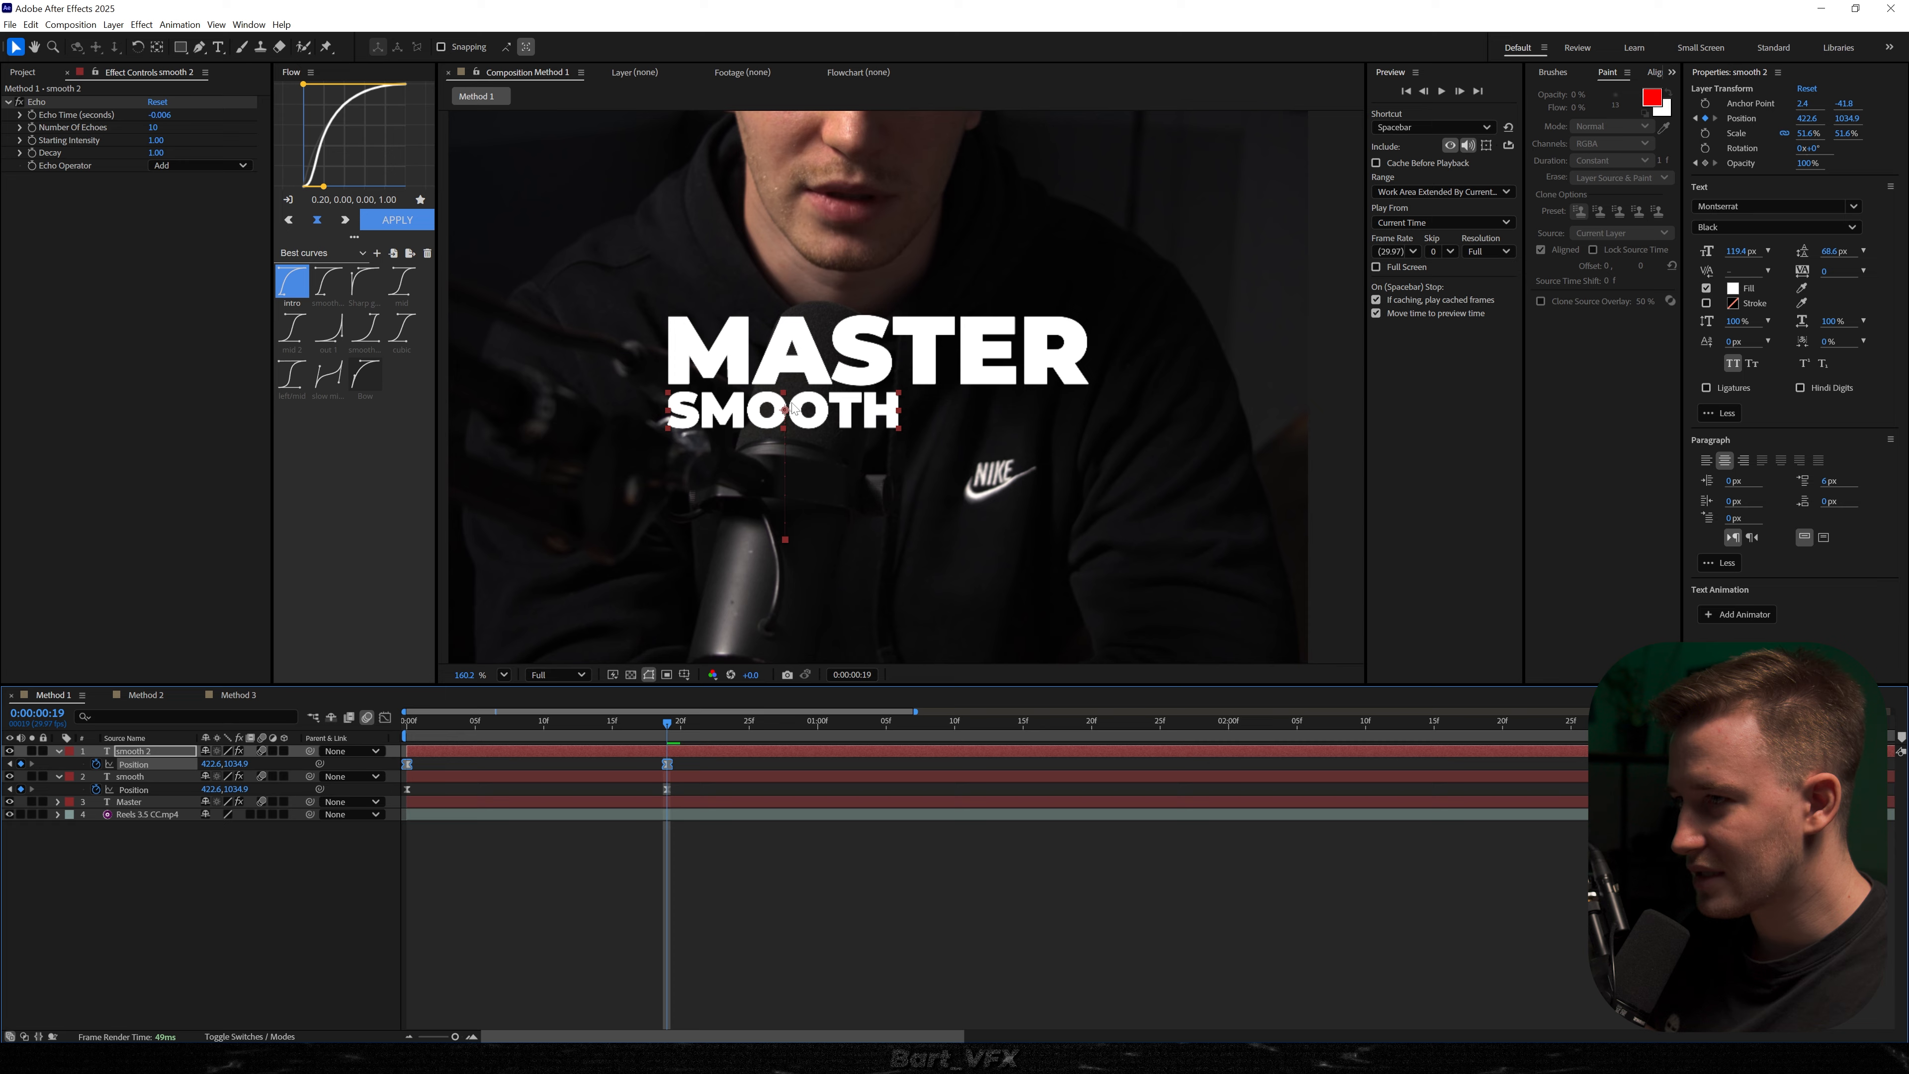
pyautogui.moveTo(740, 410); pyautogui.dragTo(939, 409)
pyautogui.doubleClick(940, 409)
pyautogui.write('TEXT')
pyautogui.click(976, 910)
# - Scale the smooth and text layers together to 56.4%
pyautogui.scroll(4, 997, 407)
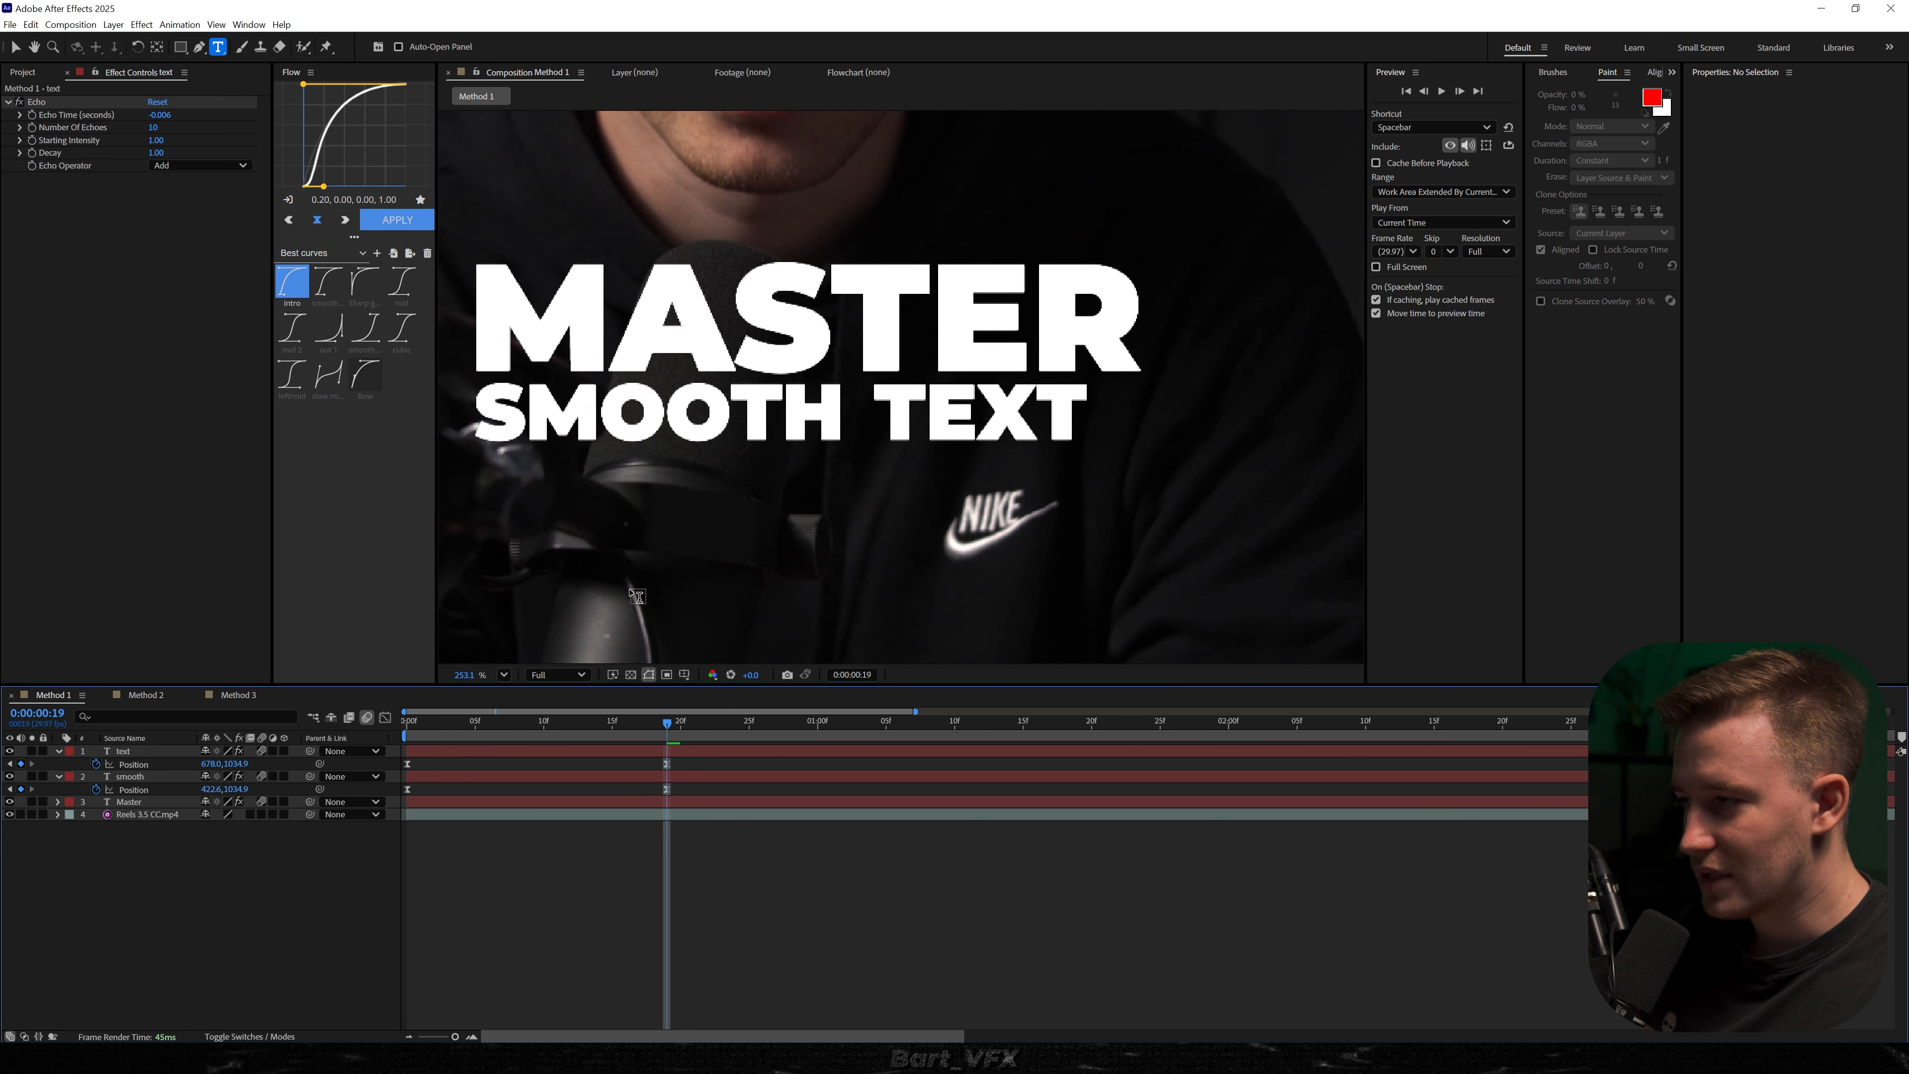
pyautogui.click(156, 777)
pyautogui.keyDown('shift'); pyautogui.click(149, 751); pyautogui.keyUp('shift')
pyautogui.press('s')
pyautogui.moveTo(233, 764); pyautogui.dragTo(260, 764)
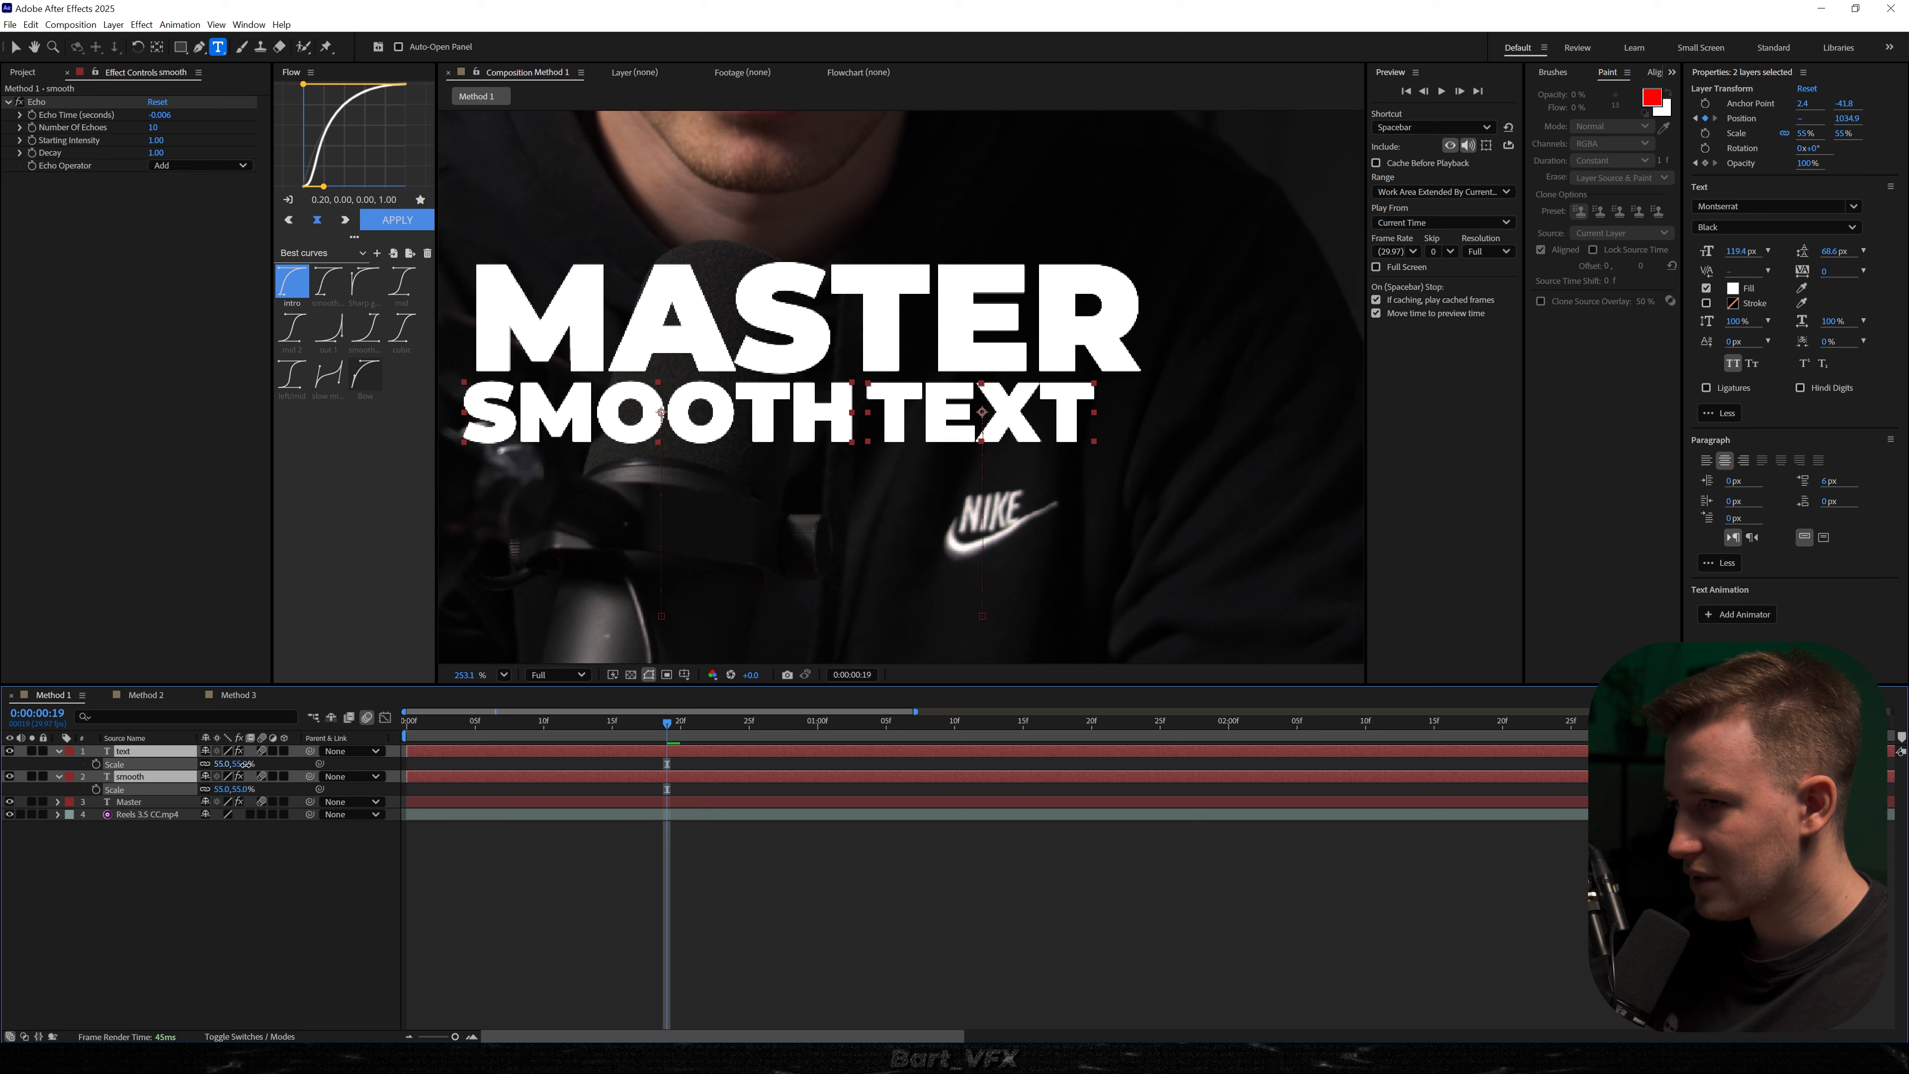
# - Shift the smooth and text layers along their Position keyframes to fit the width of MASTER with a gap between them, and preview the result
pyautogui.click(645, 763)
pyautogui.click(638, 775)
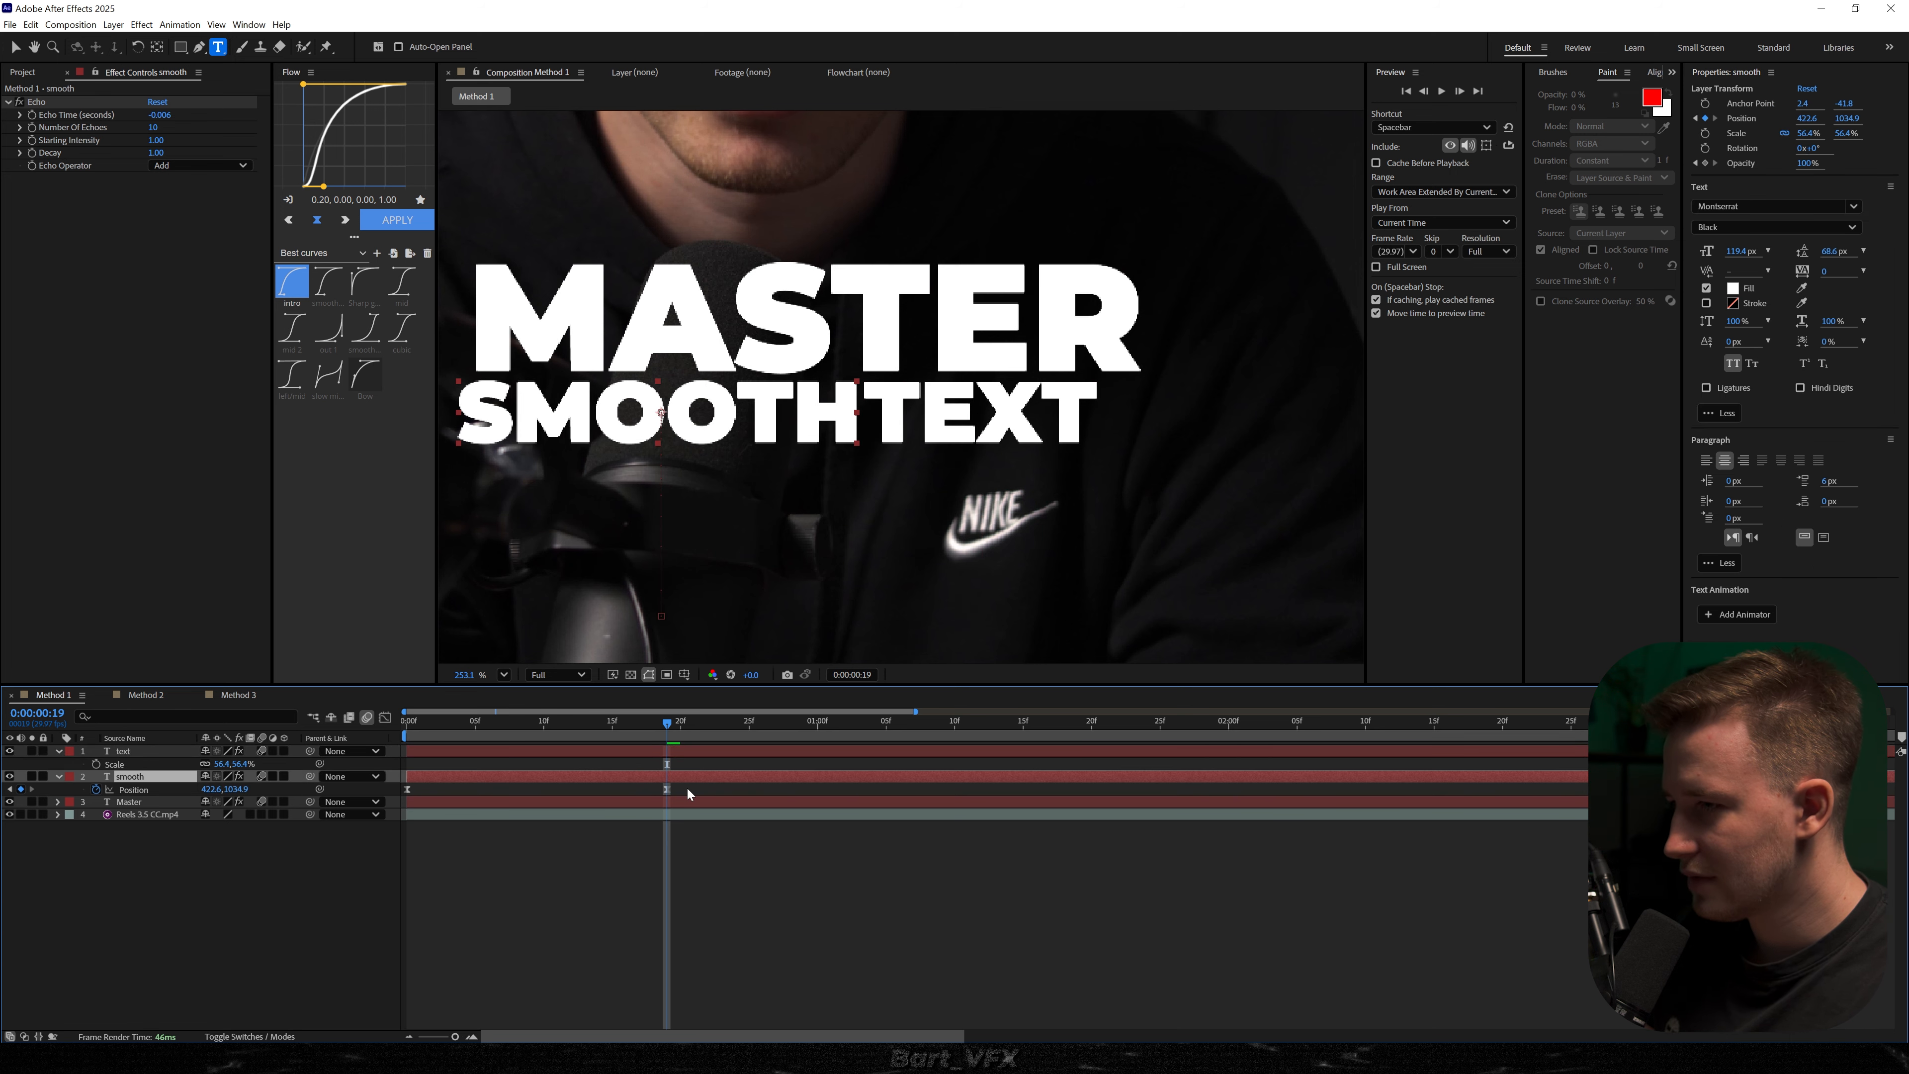
pyautogui.moveTo(1007, 412); pyautogui.dragTo(1037, 412)
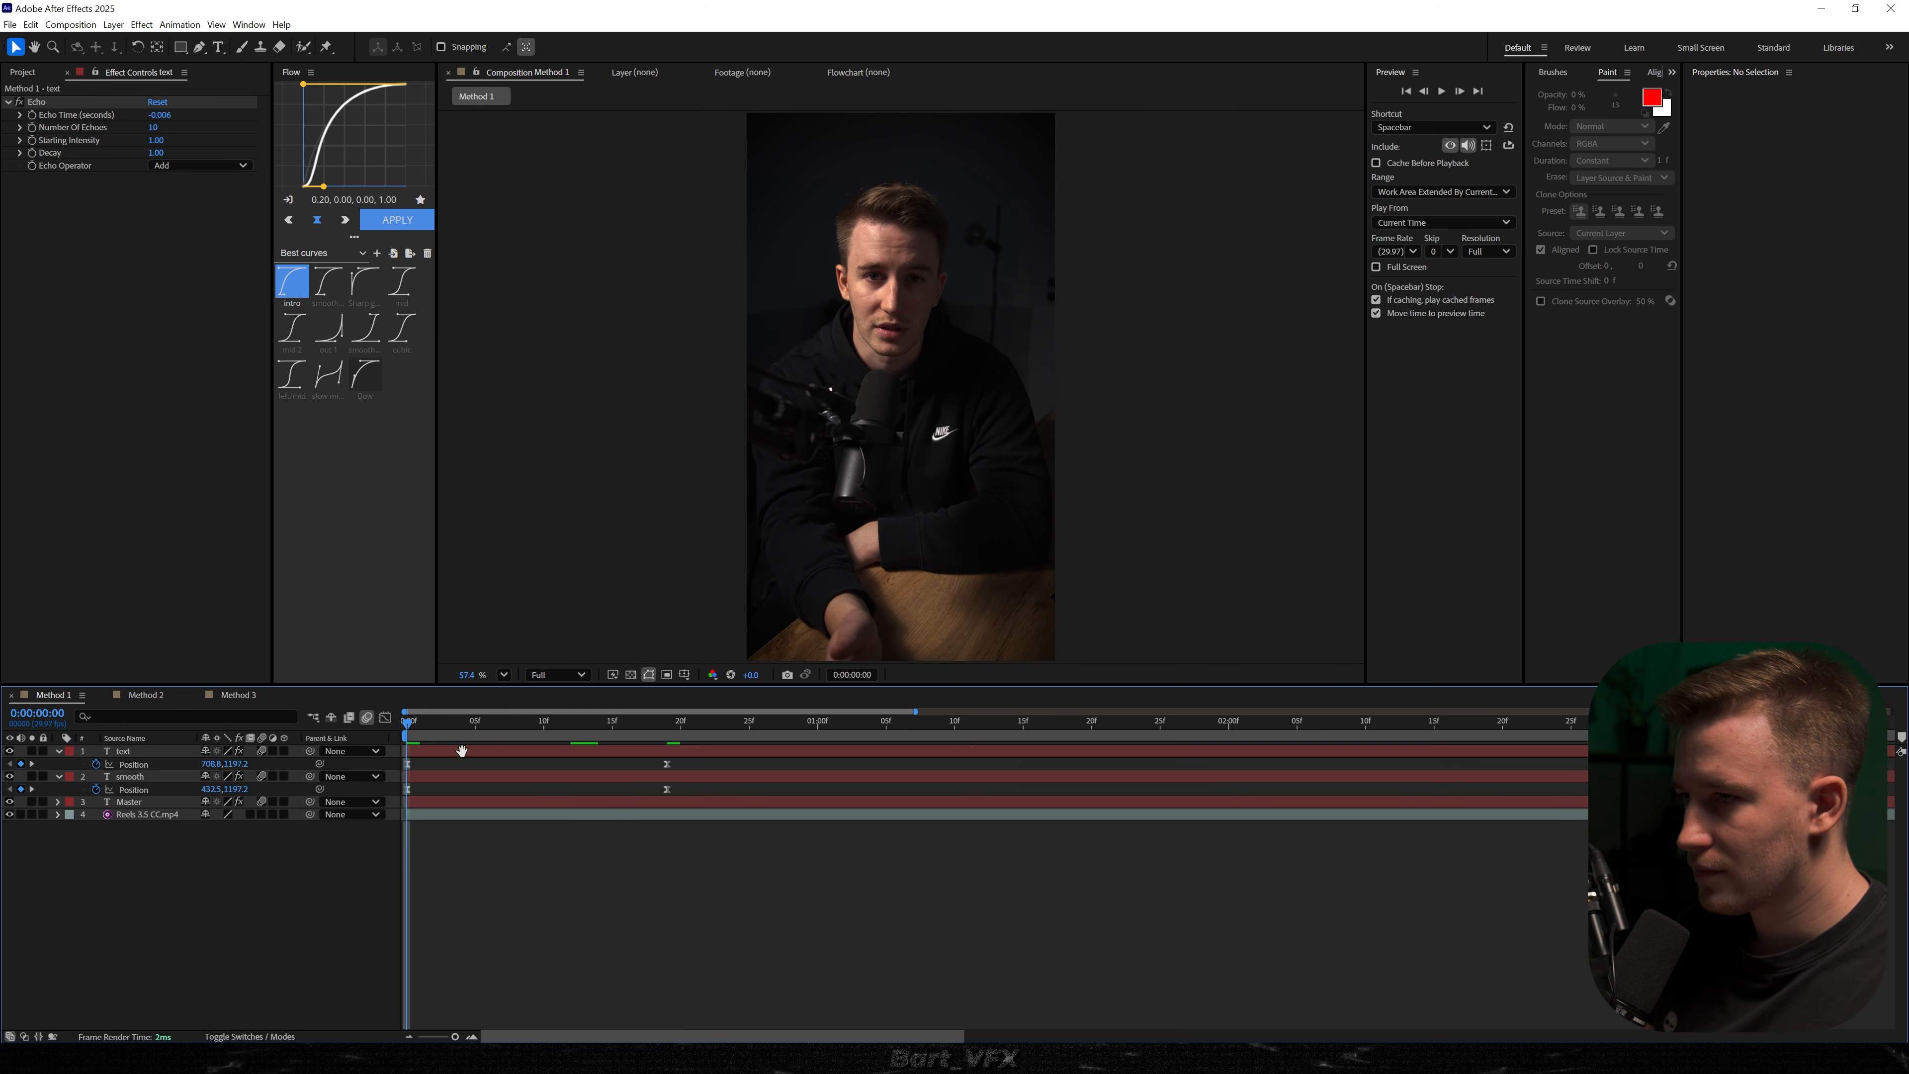
pyautogui.press('space')
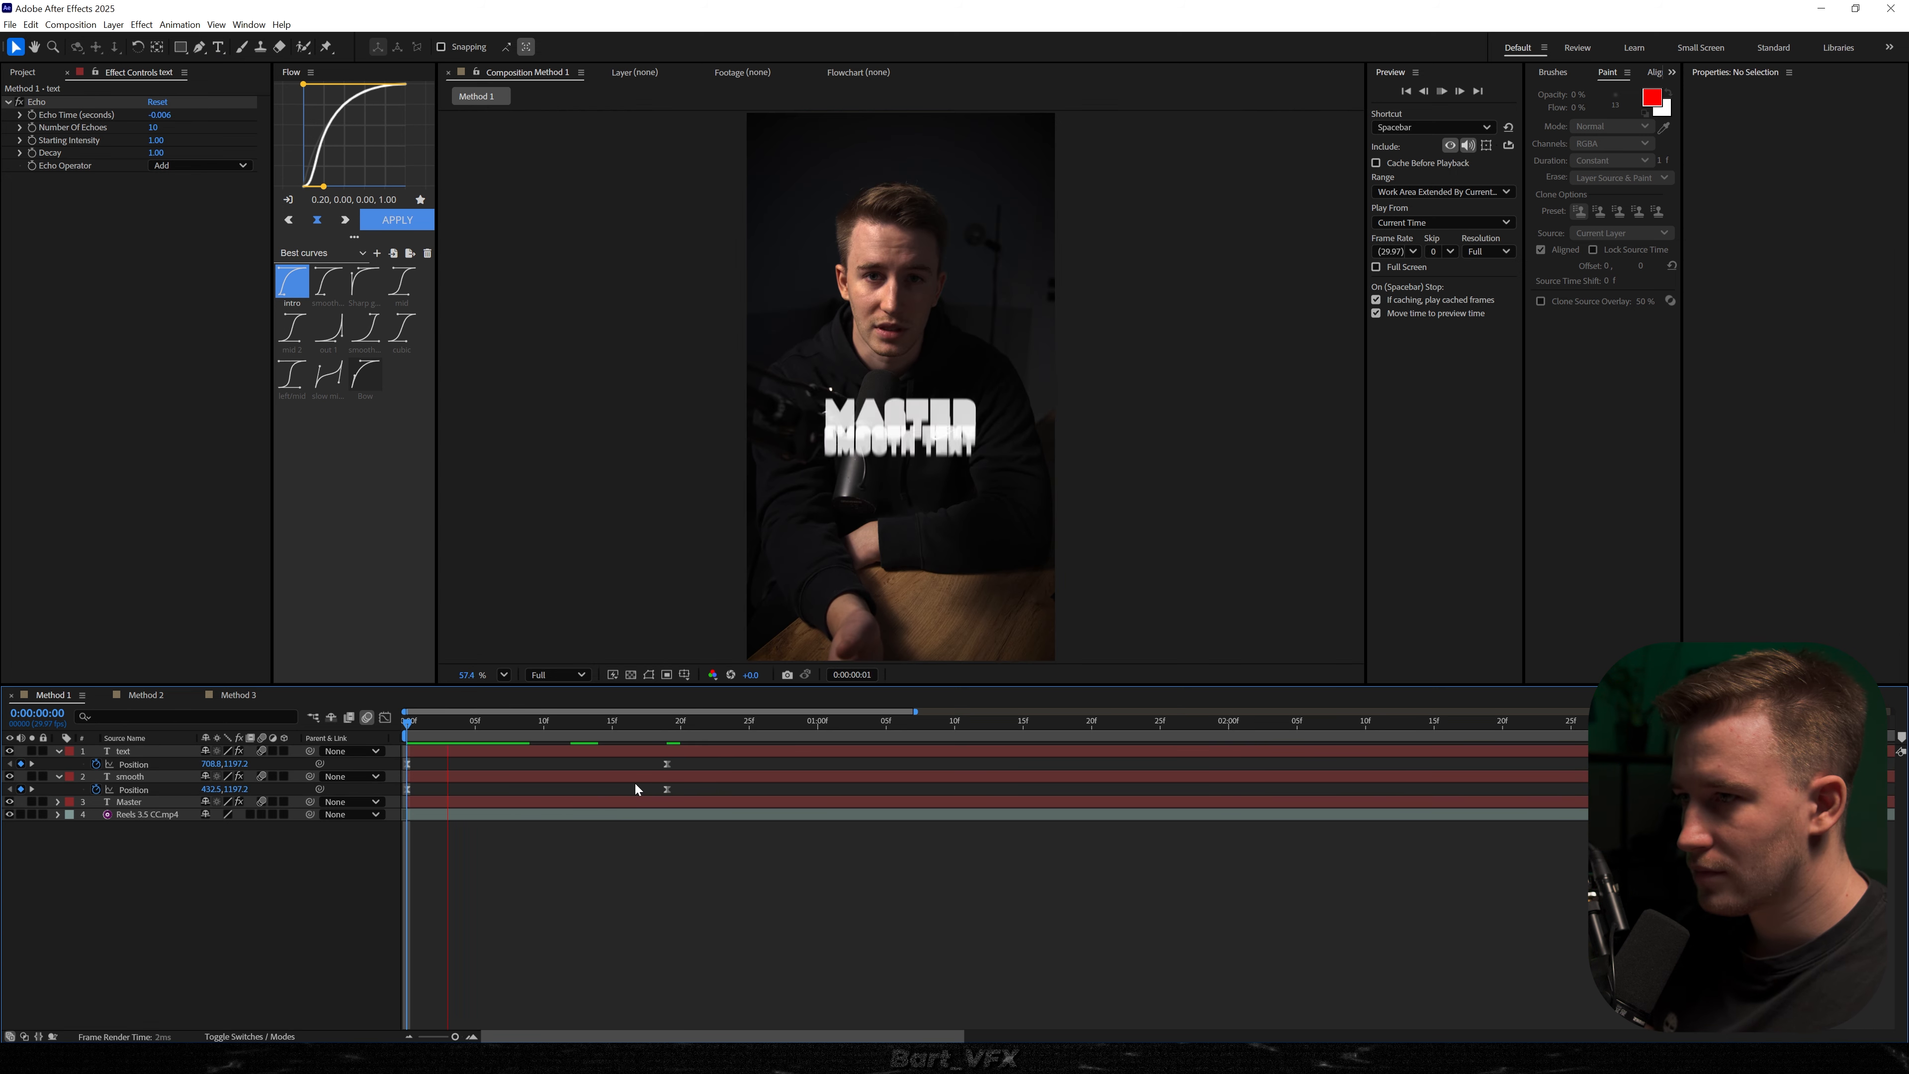
pyautogui.press('space')
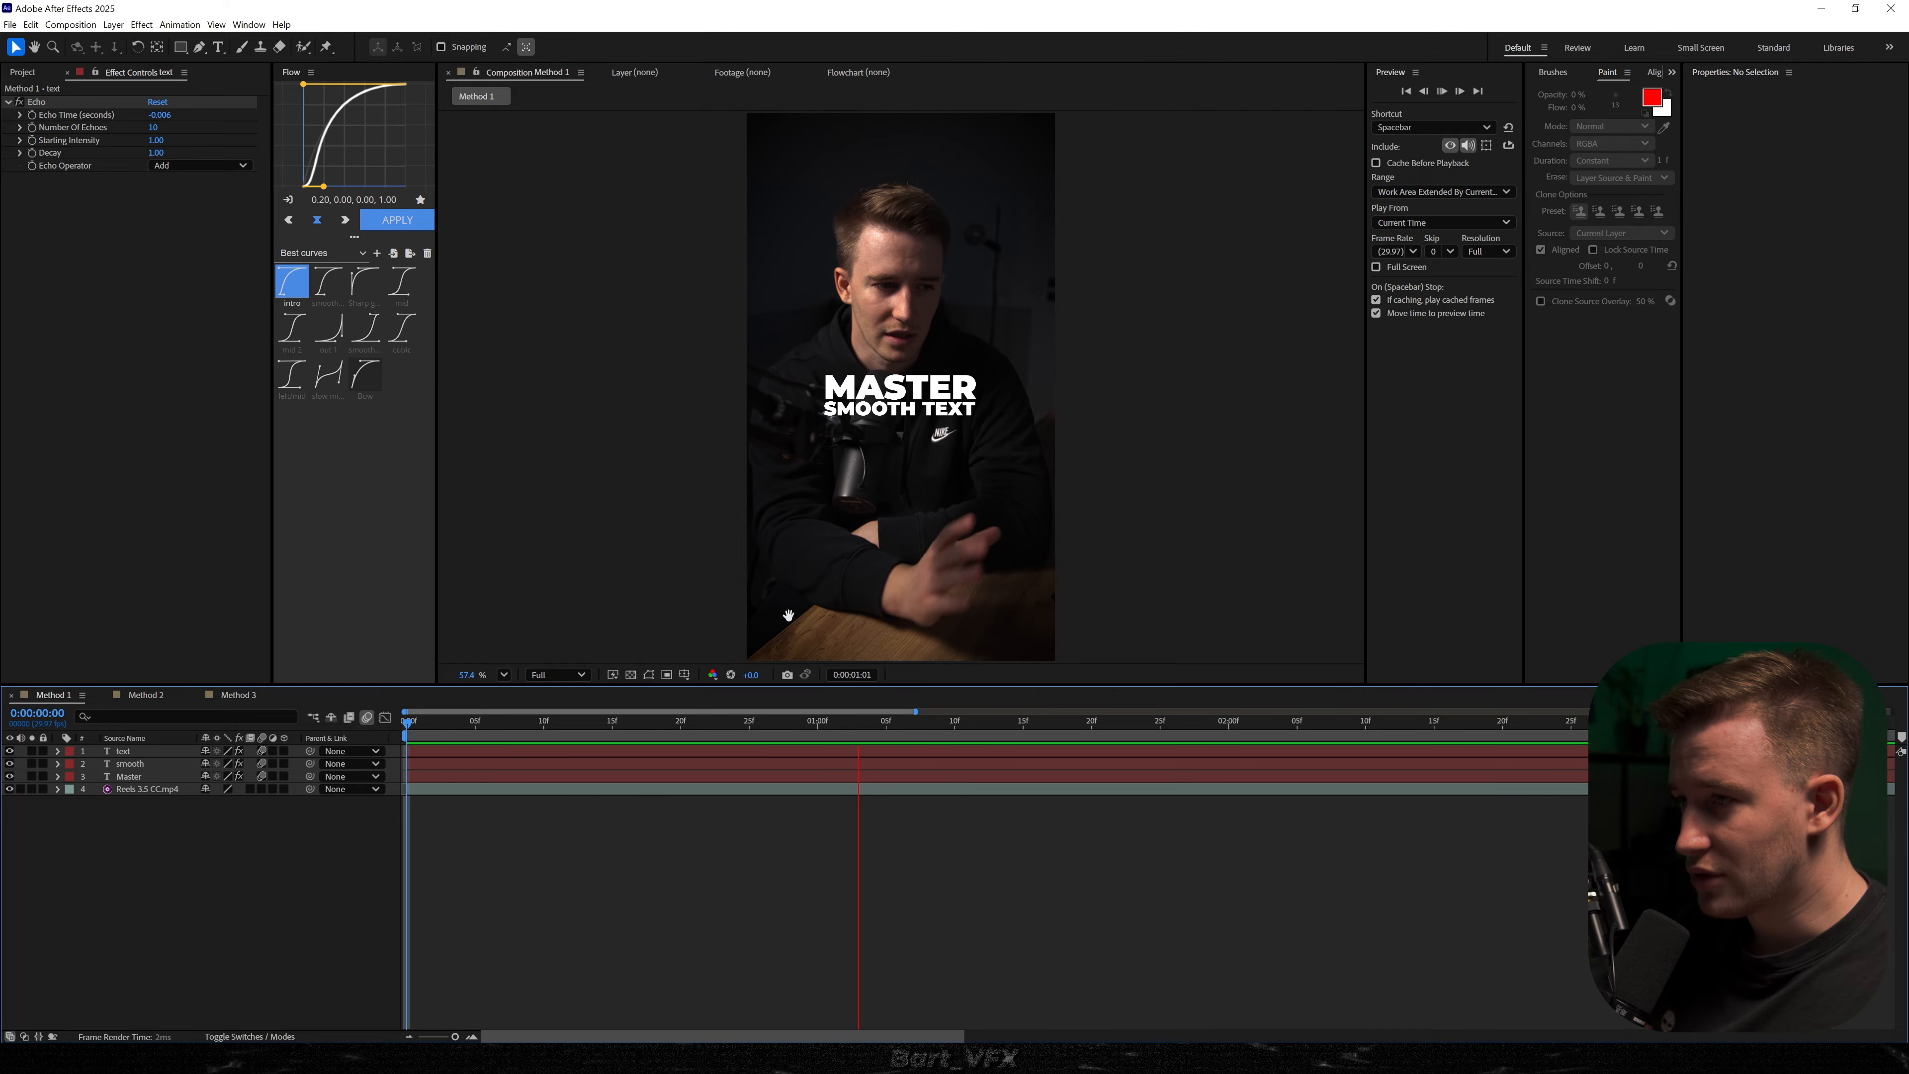
# - Stagger the smooth and text layers in time so they start after the Master layer, and play the result
pyautogui.moveTo(473, 725); pyautogui.dragTo(544, 725)
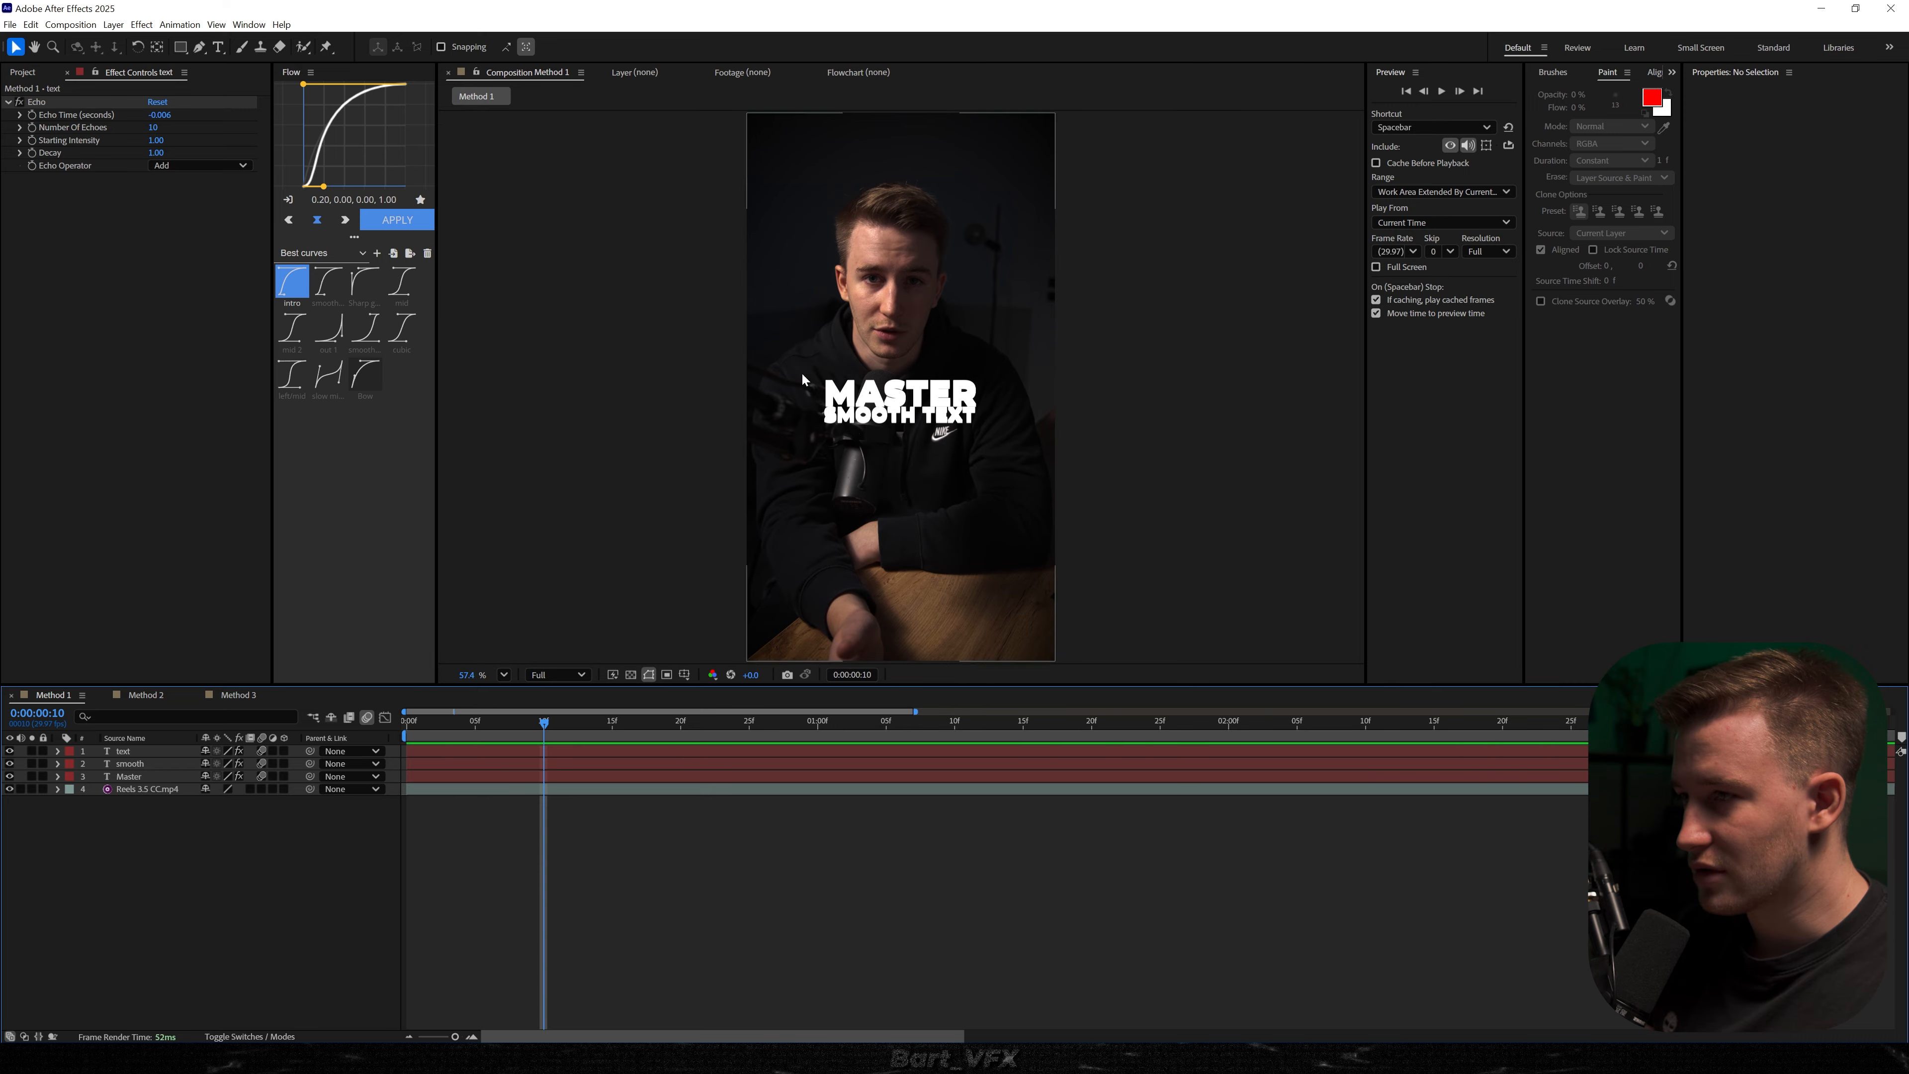
pyautogui.press('=')
pyautogui.press('=')
pyautogui.press('=')
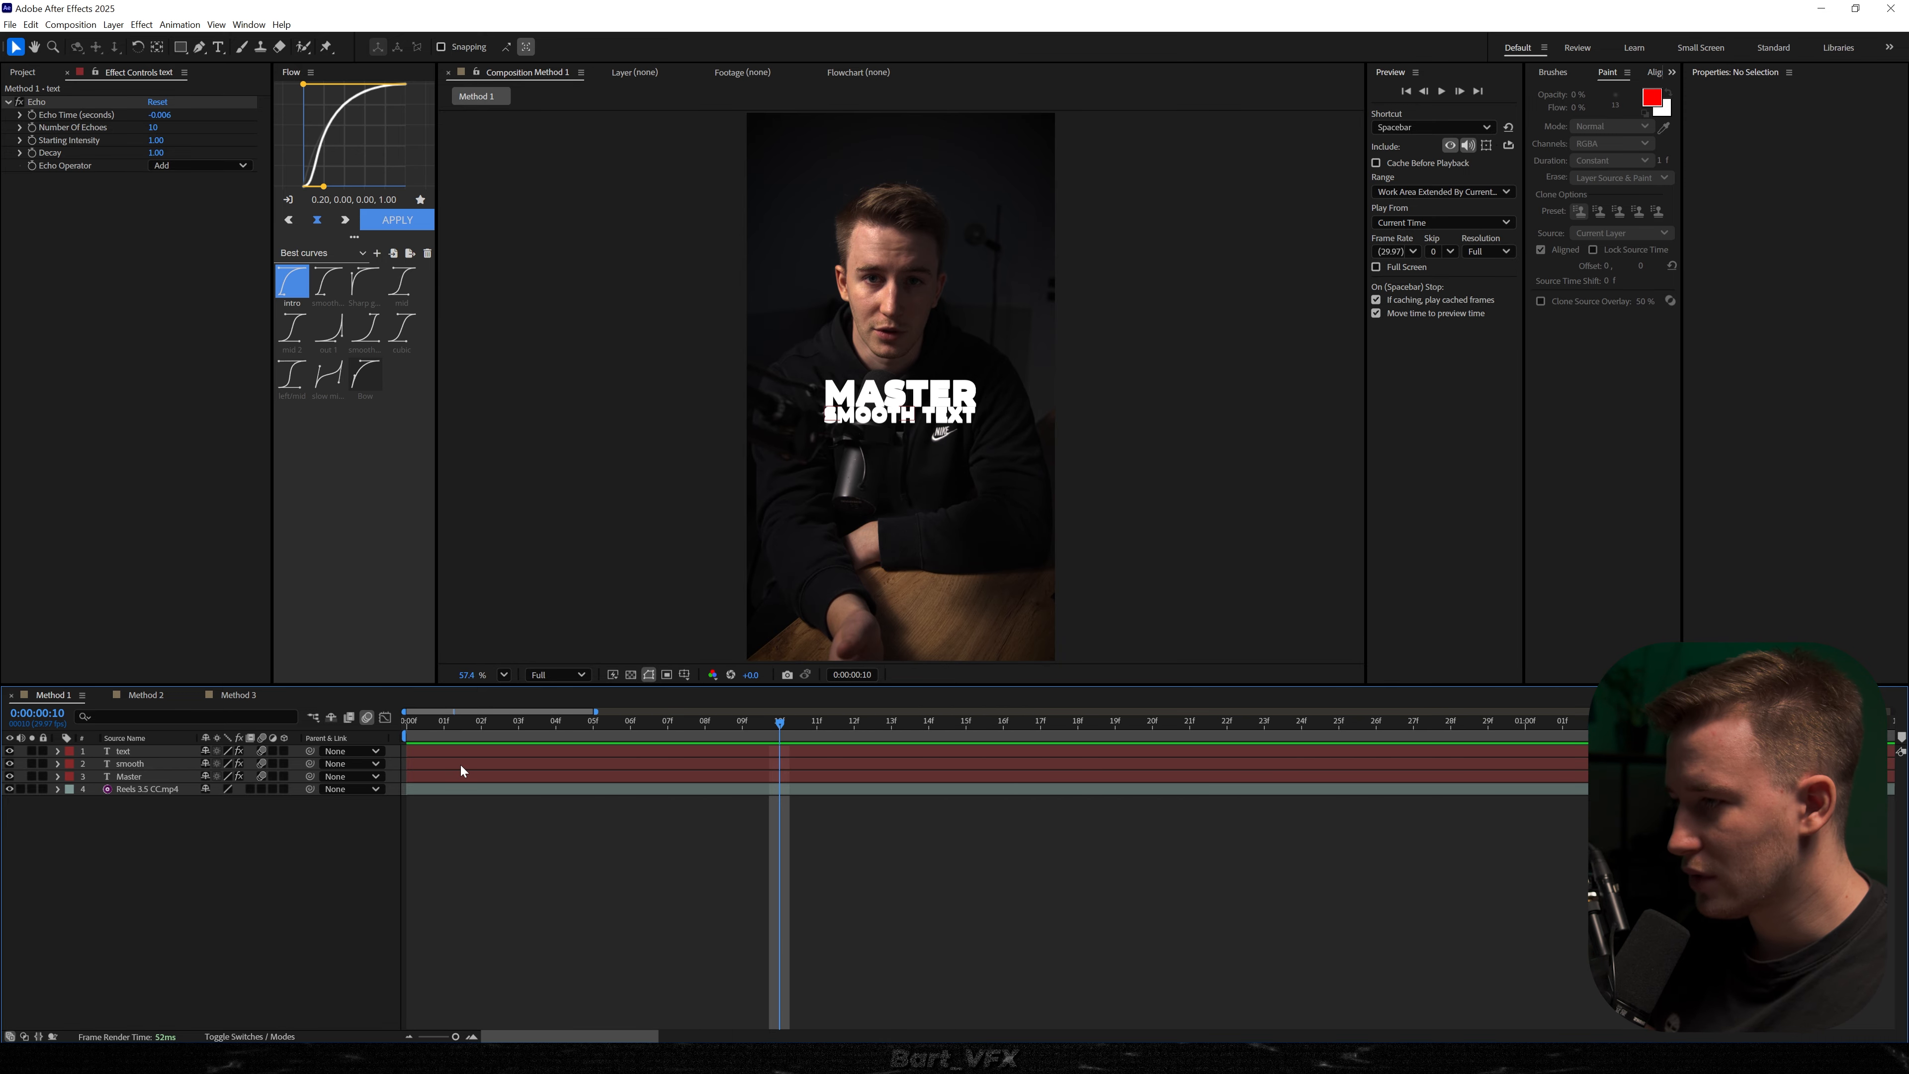
pyautogui.moveTo(469, 727); pyautogui.dragTo(410, 727)
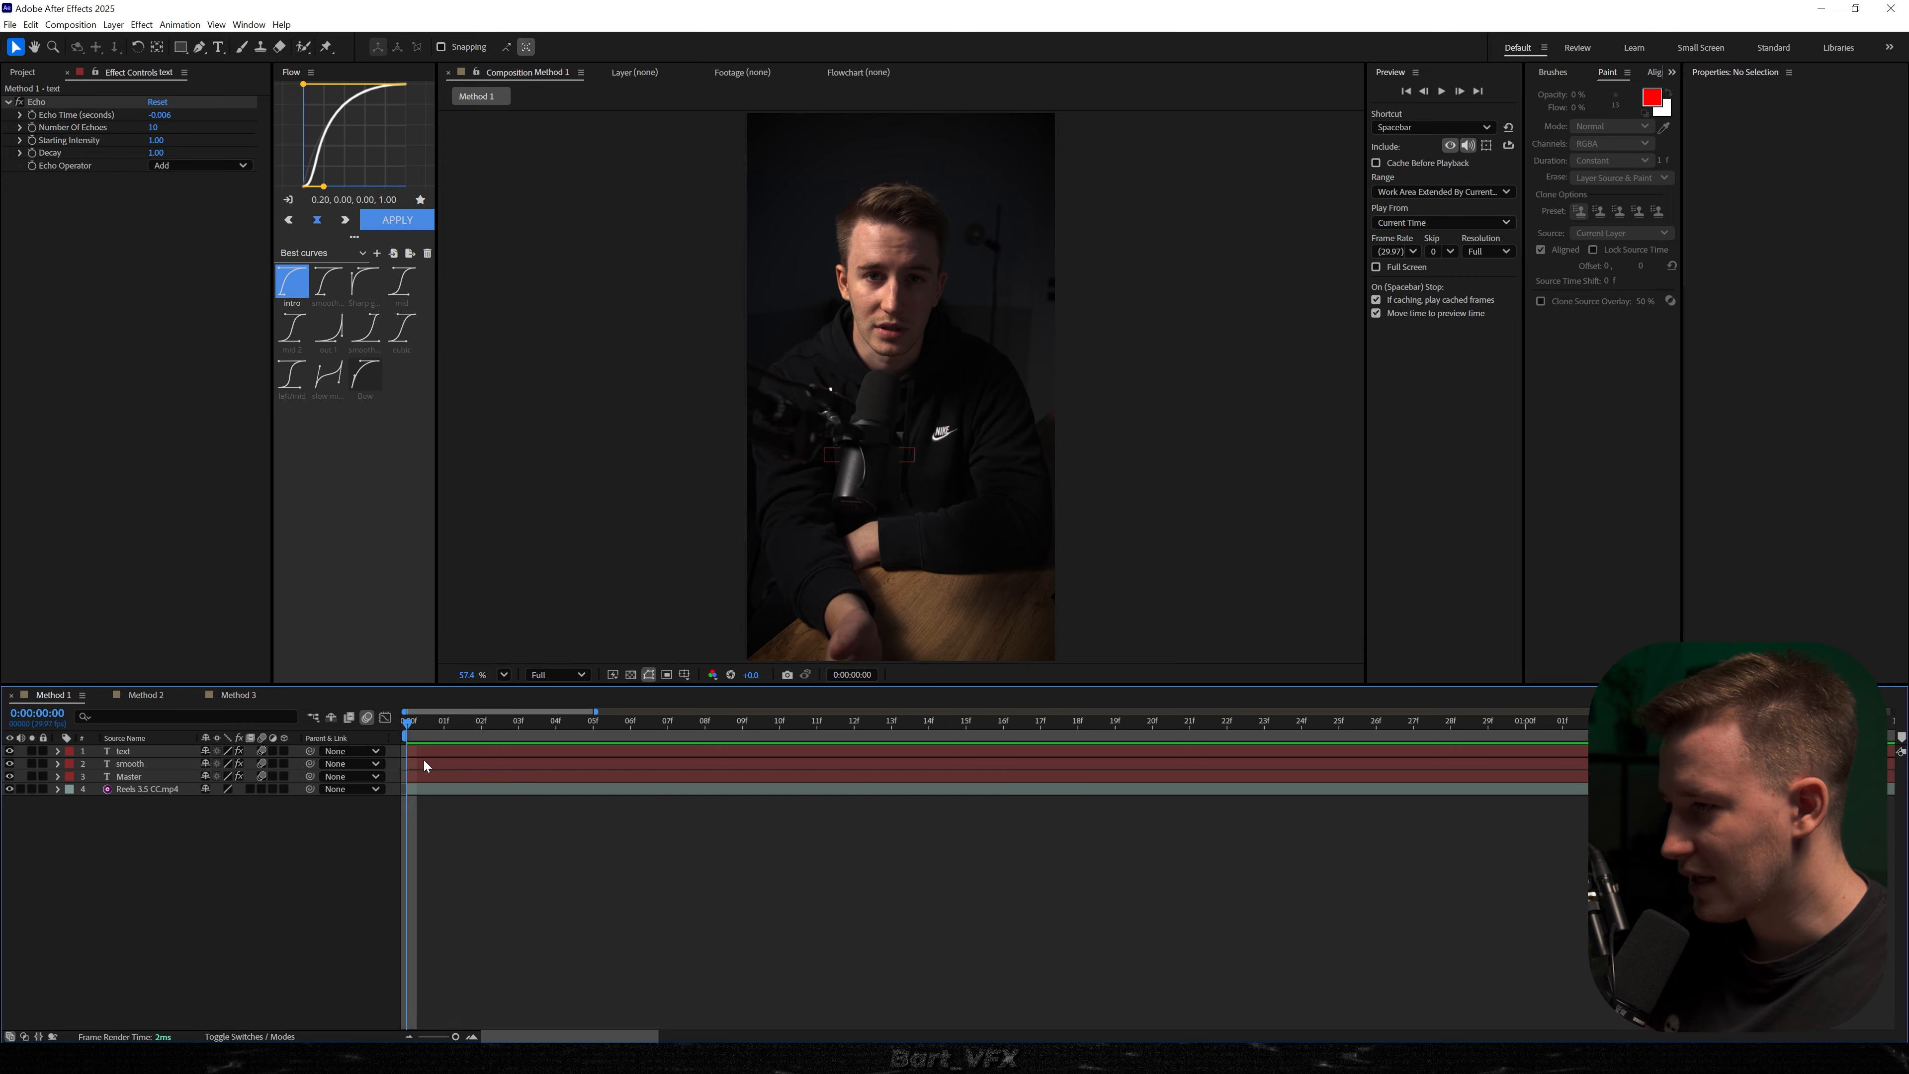
pyautogui.click(424, 764)
pyautogui.keyDown('shift'); pyautogui.click(428, 749); pyautogui.keyUp('shift')
pyautogui.moveTo(455, 765); pyautogui.dragTo(568, 748)
pyautogui.click(490, 806)
pyautogui.click(503, 752)
pyautogui.press('space')
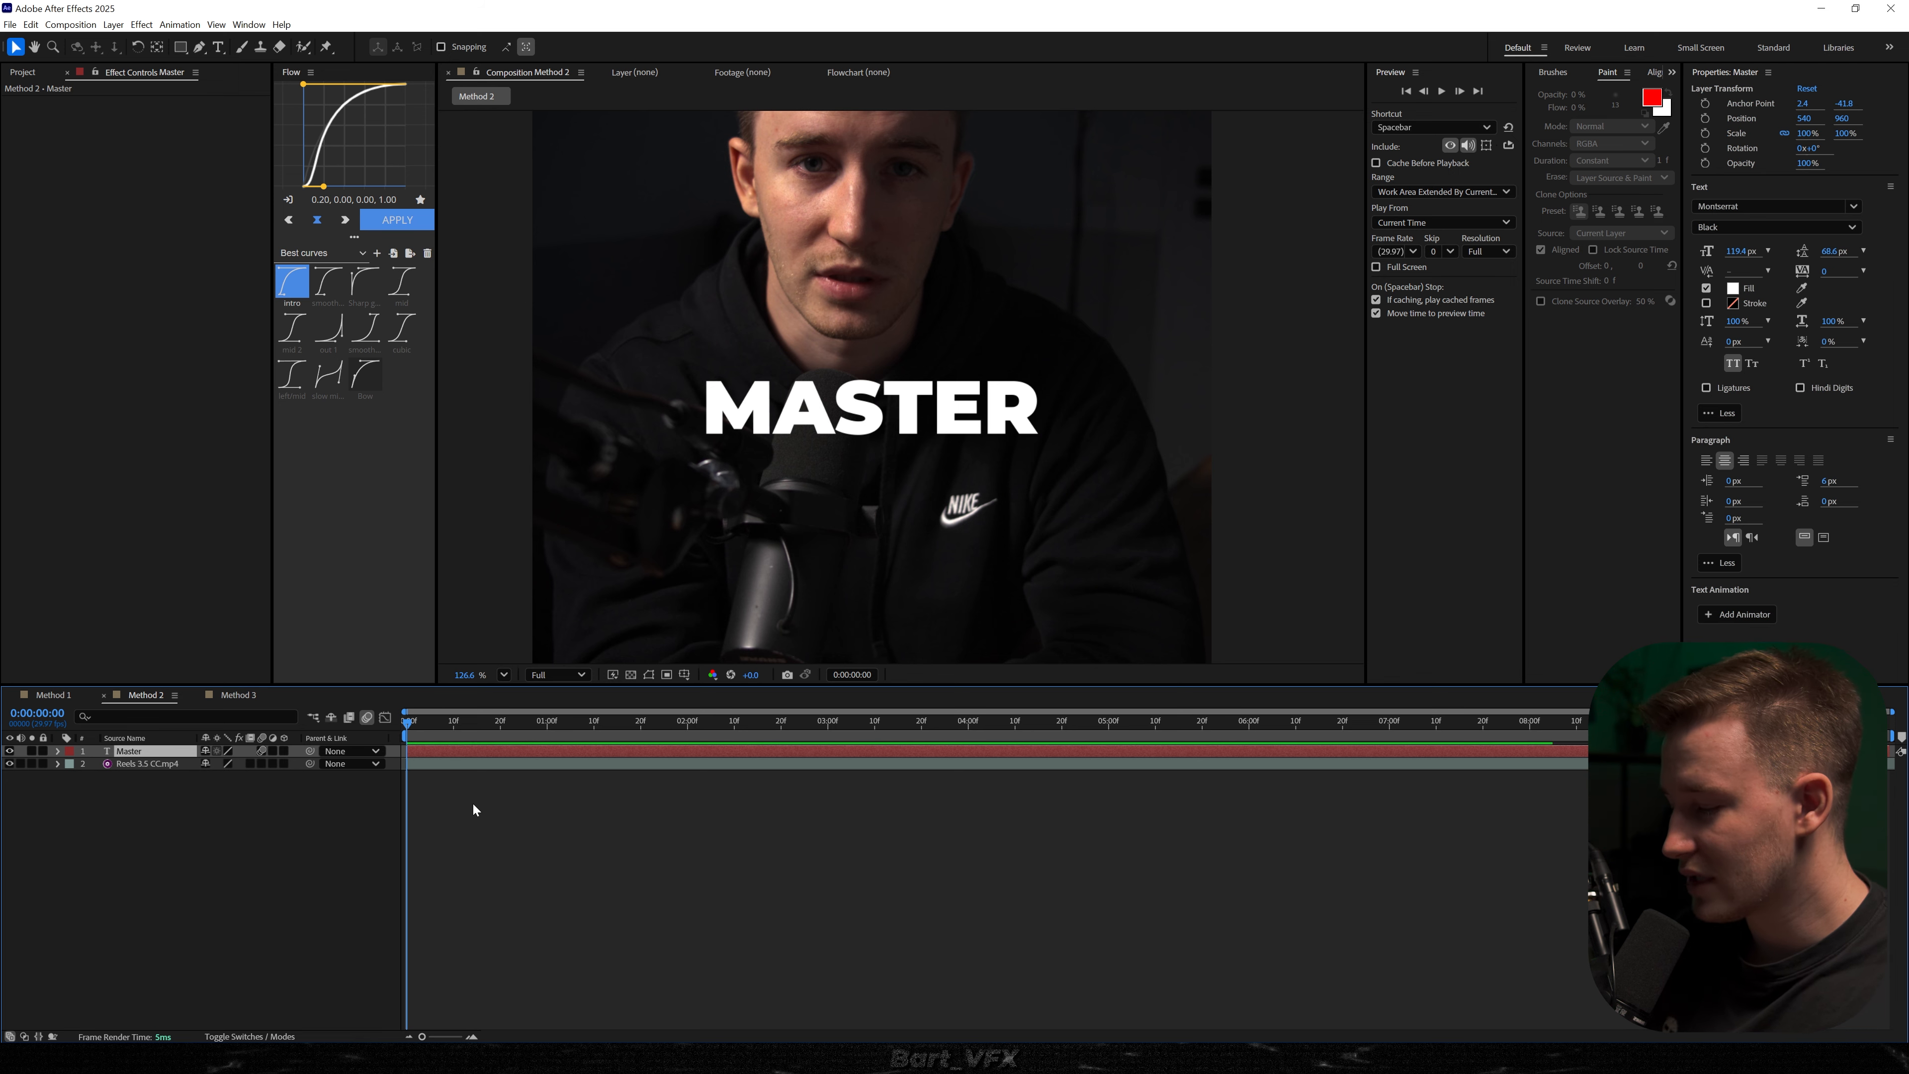
# - In Method 2, add a Master Position keyframe at about frame 23 and move the text sideways to about X 728 at frame 0
pyautogui.hotkey('alt', 'shift', 'p')
pyautogui.moveTo(407, 763); pyautogui.dragTo(514, 764)
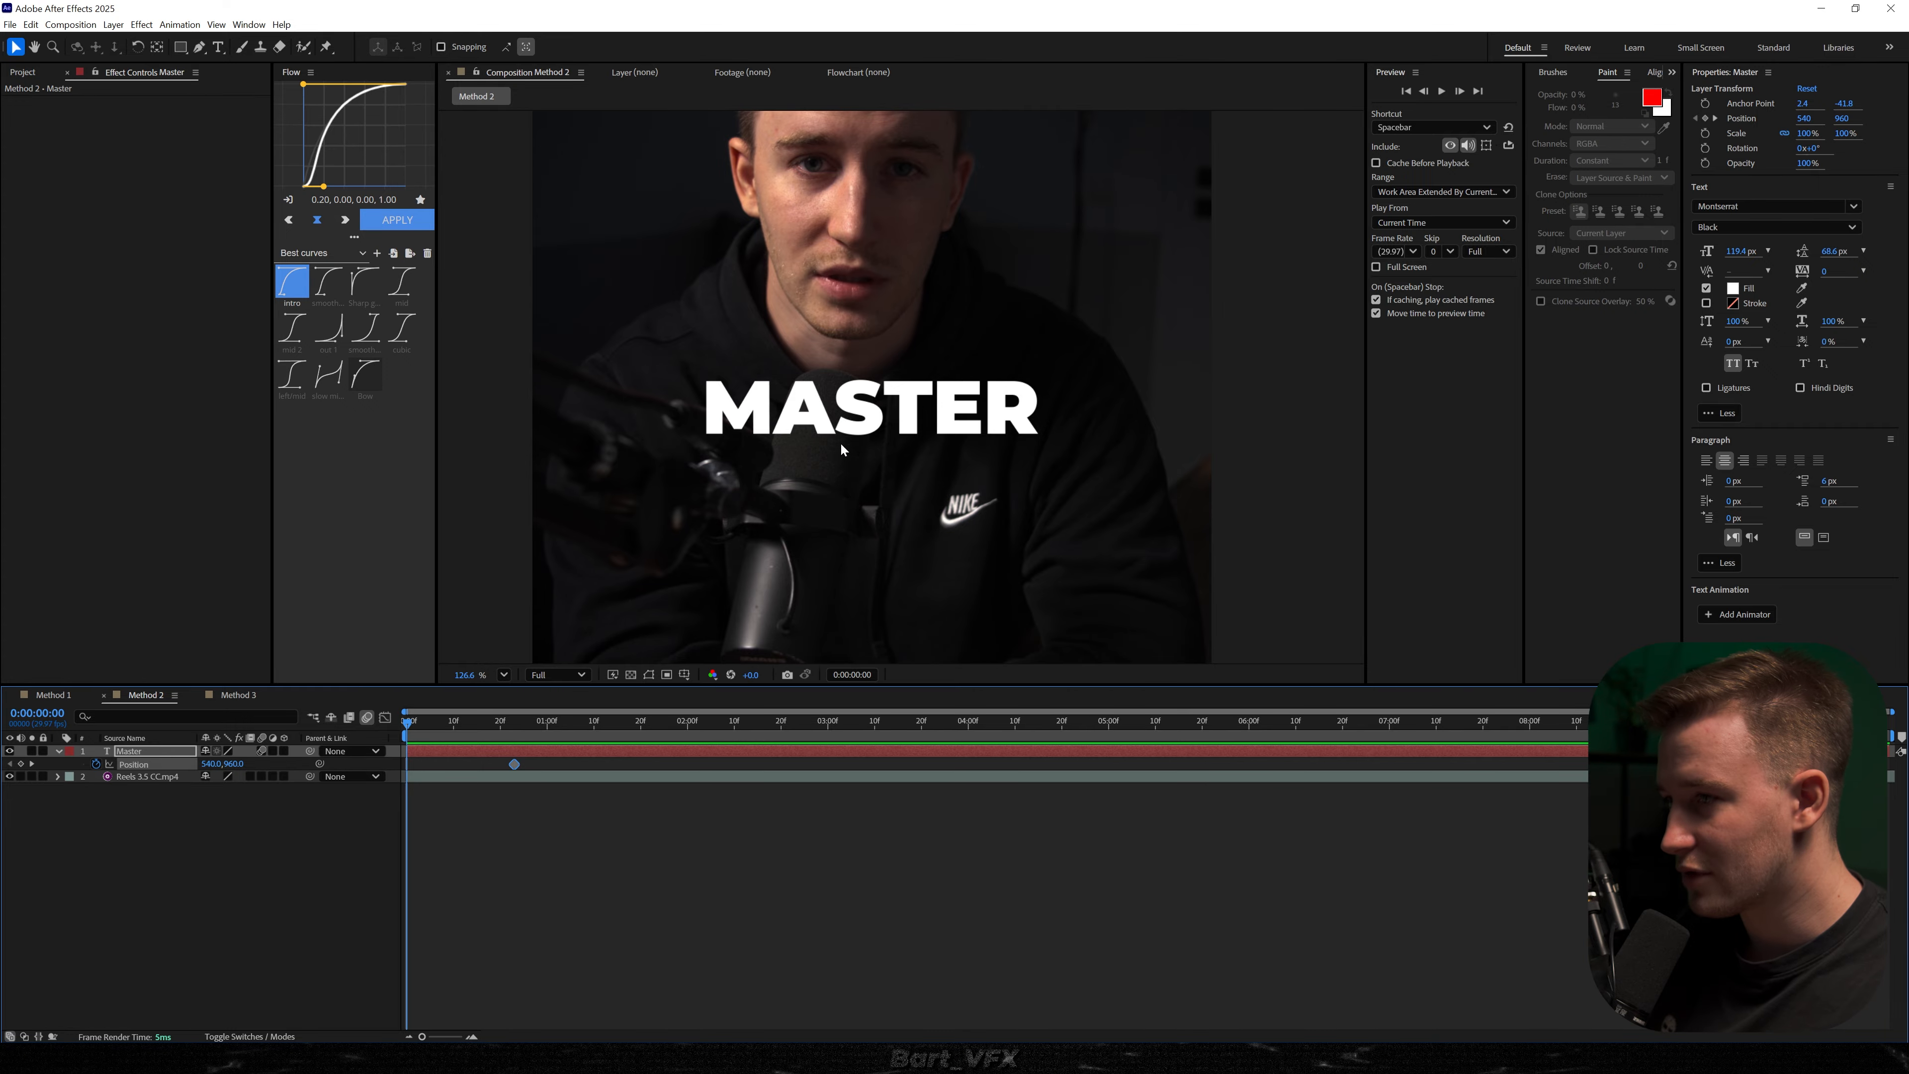
pyautogui.click(446, 754)
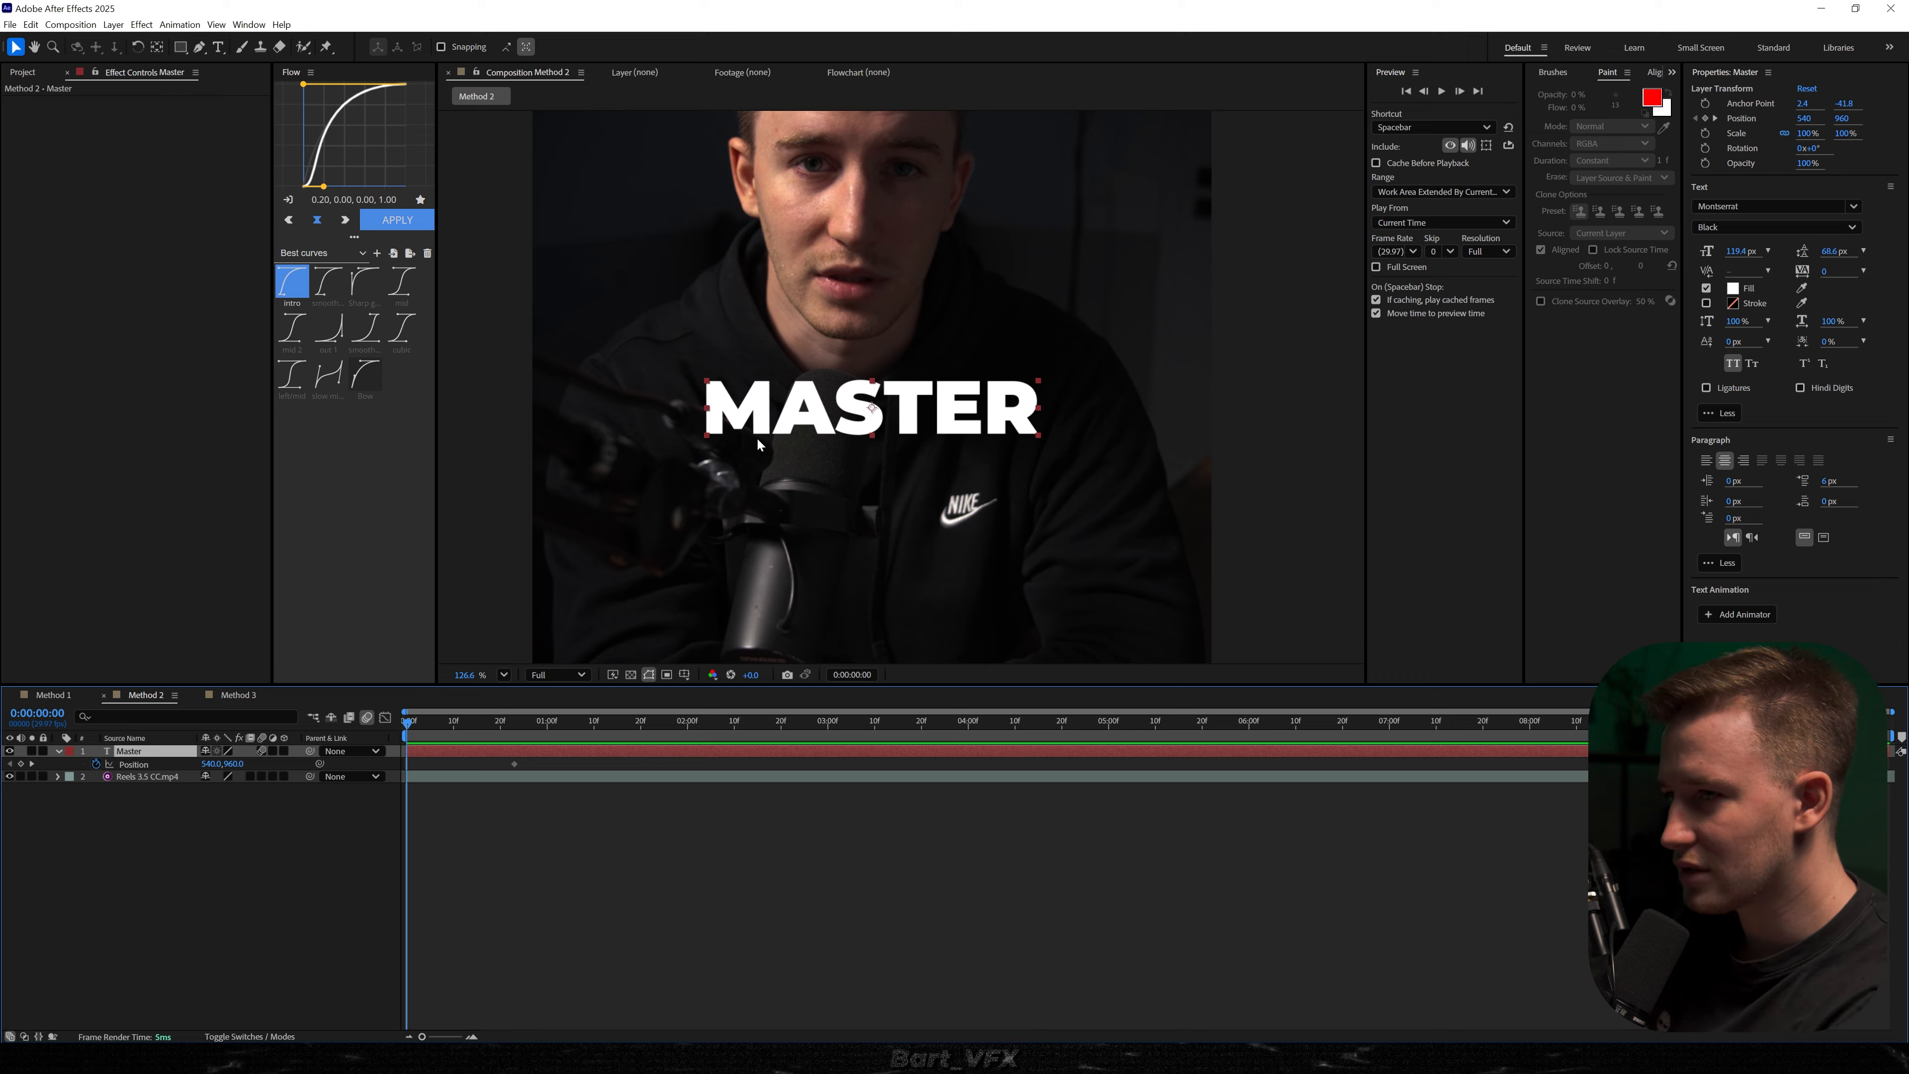
pyautogui.moveTo(784, 421); pyautogui.dragTo(901, 444)
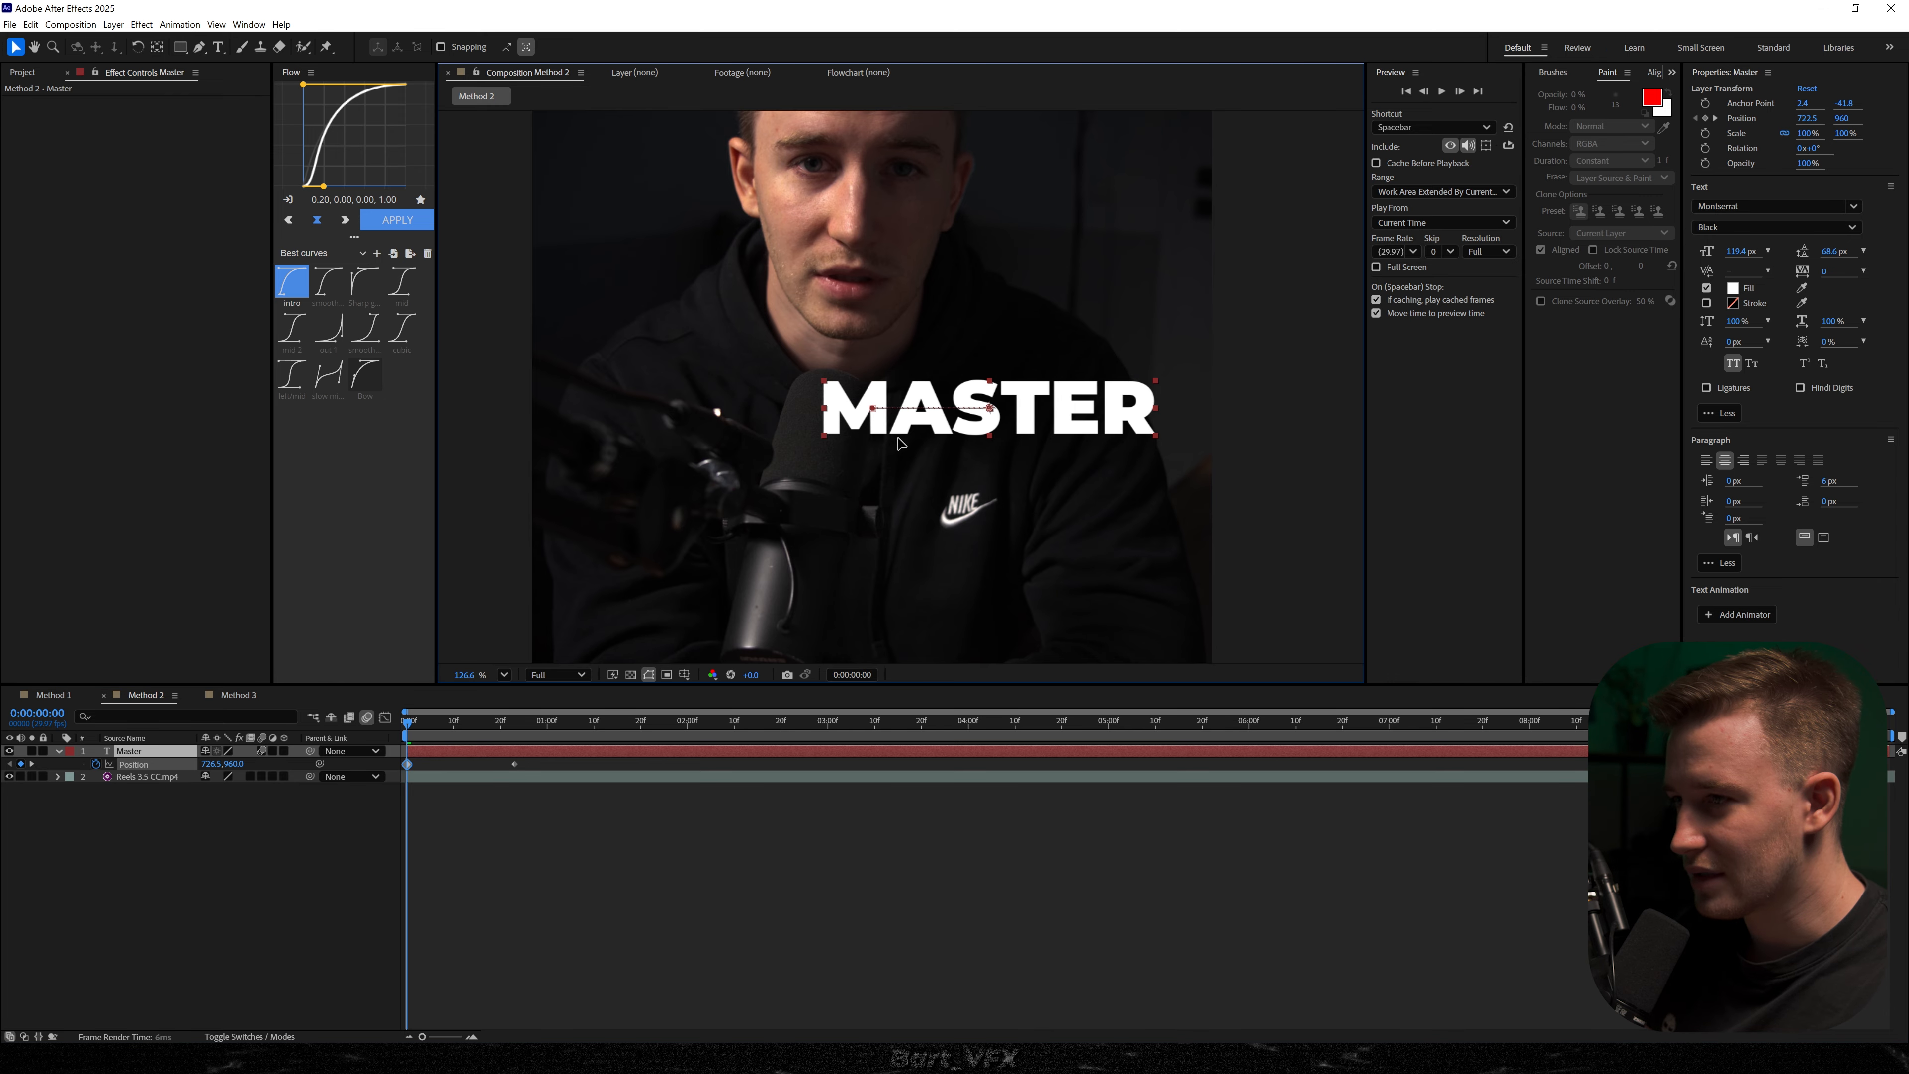
# - Nudge MASTER to X 718.6 at frame 0, steepen the start of its Position speed curve, and preview
pyautogui.moveTo(897, 437); pyautogui.dragTo(892, 438)
pyautogui.moveTo(557, 760); pyautogui.dragTo(344, 777)
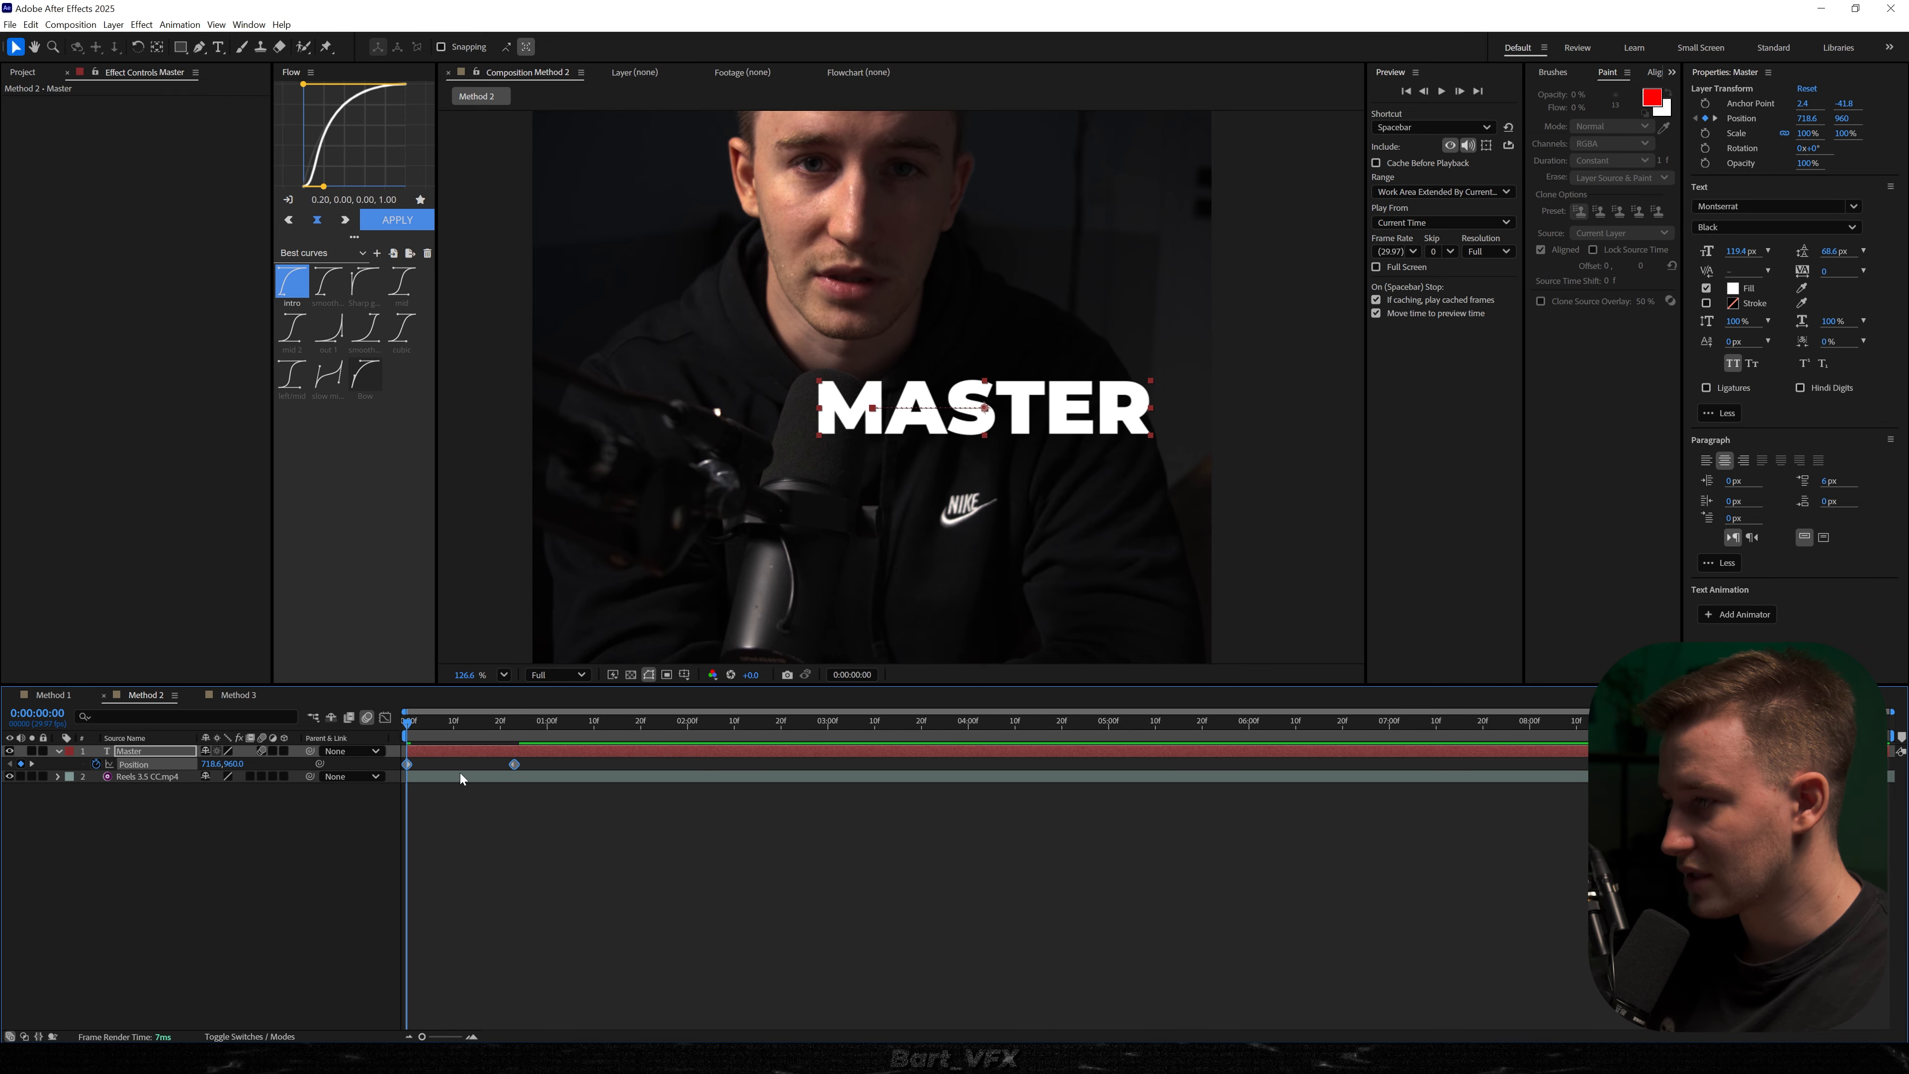
pyautogui.hotkey('shift', 'F3')
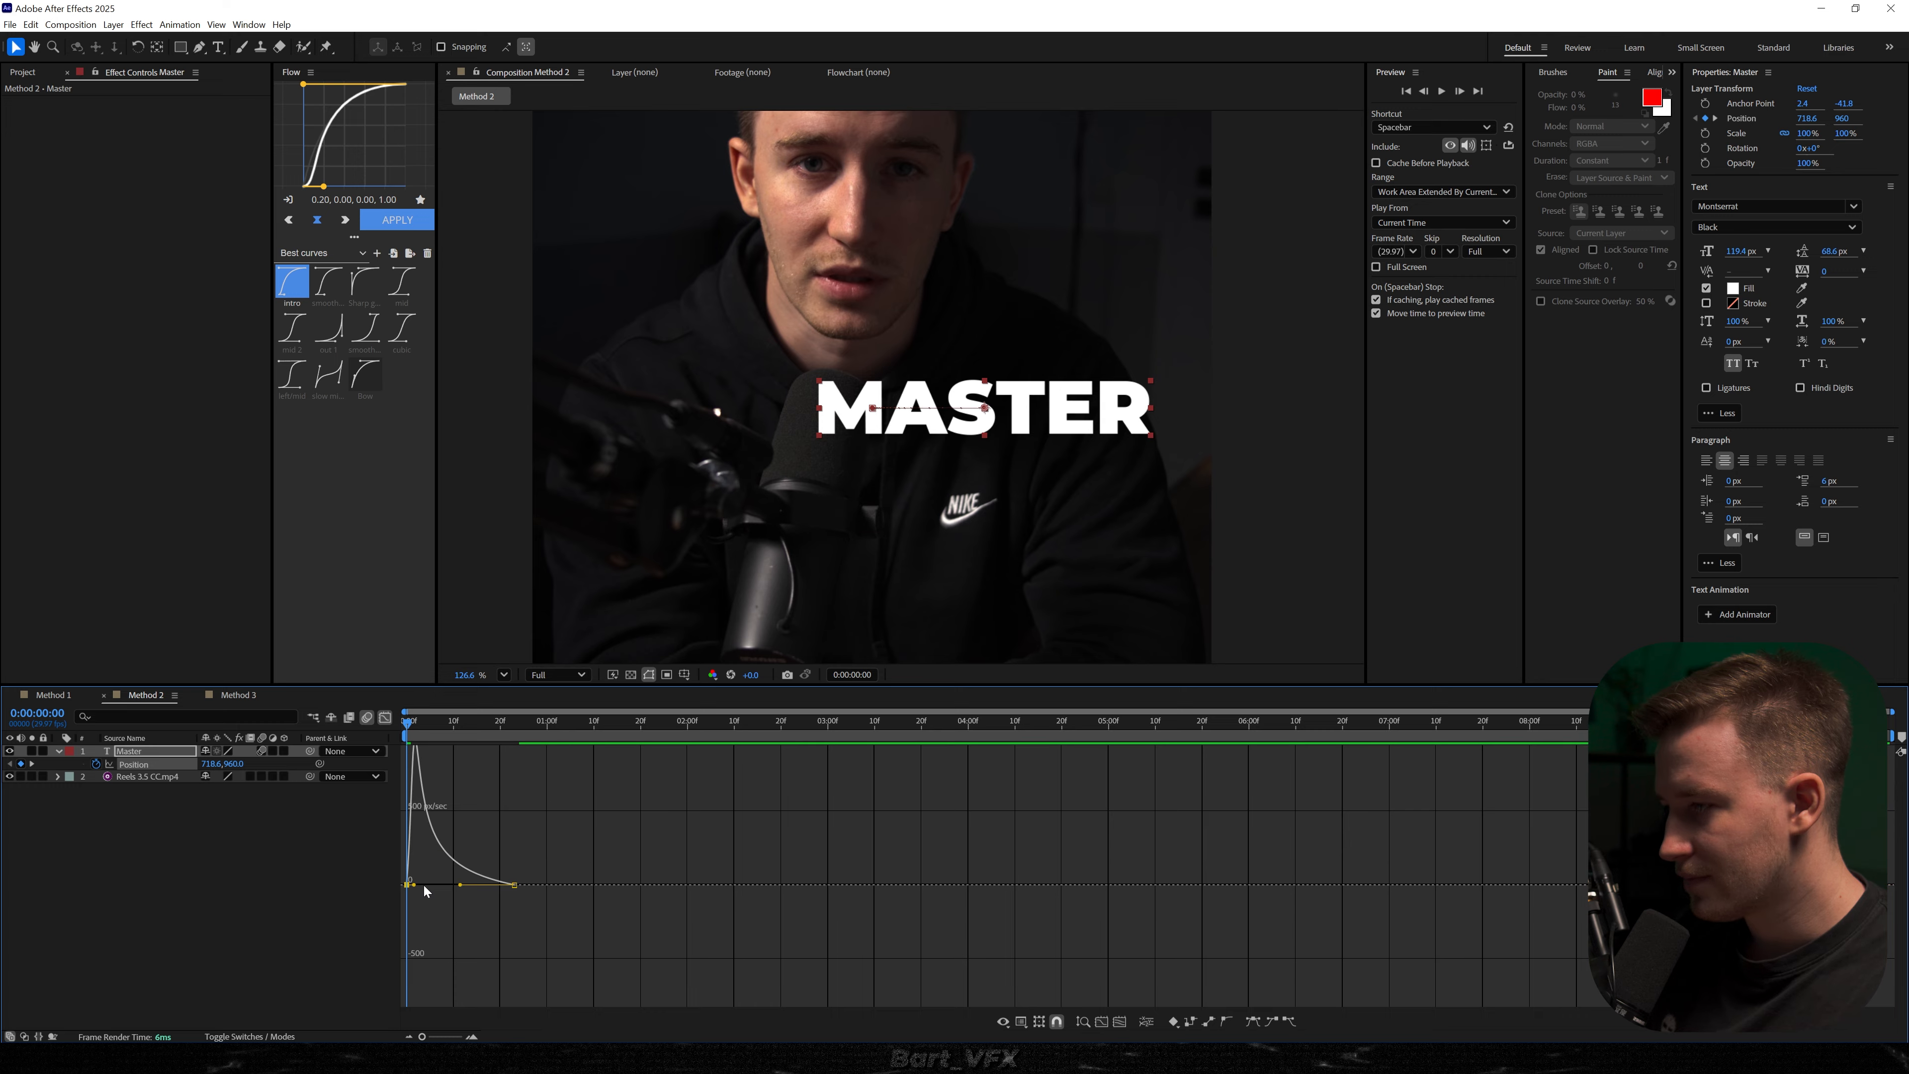
pyautogui.scroll(-1, 421, 887)
pyautogui.scroll(1, 423, 888)
pyautogui.hscroll(-1, 424, 889)
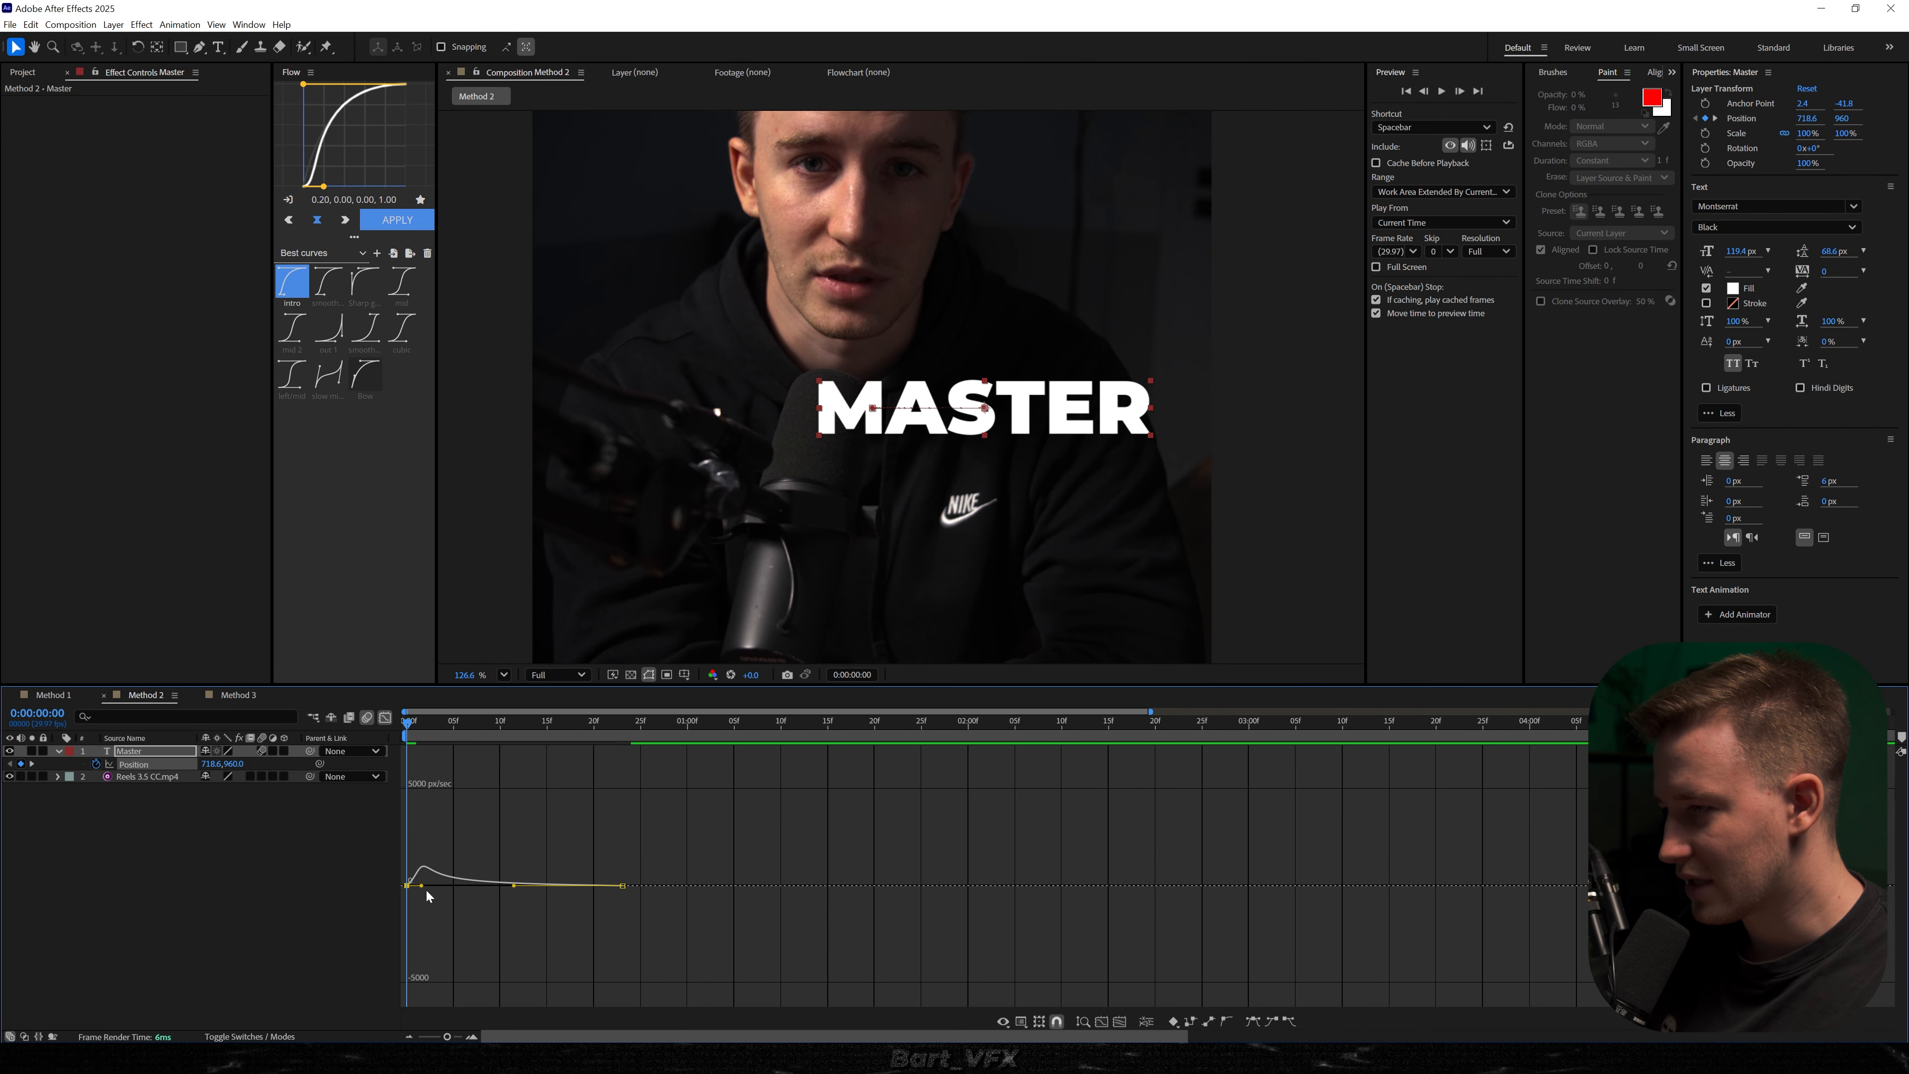
pyautogui.moveTo(422, 886); pyautogui.dragTo(413, 885)
pyautogui.press('space')
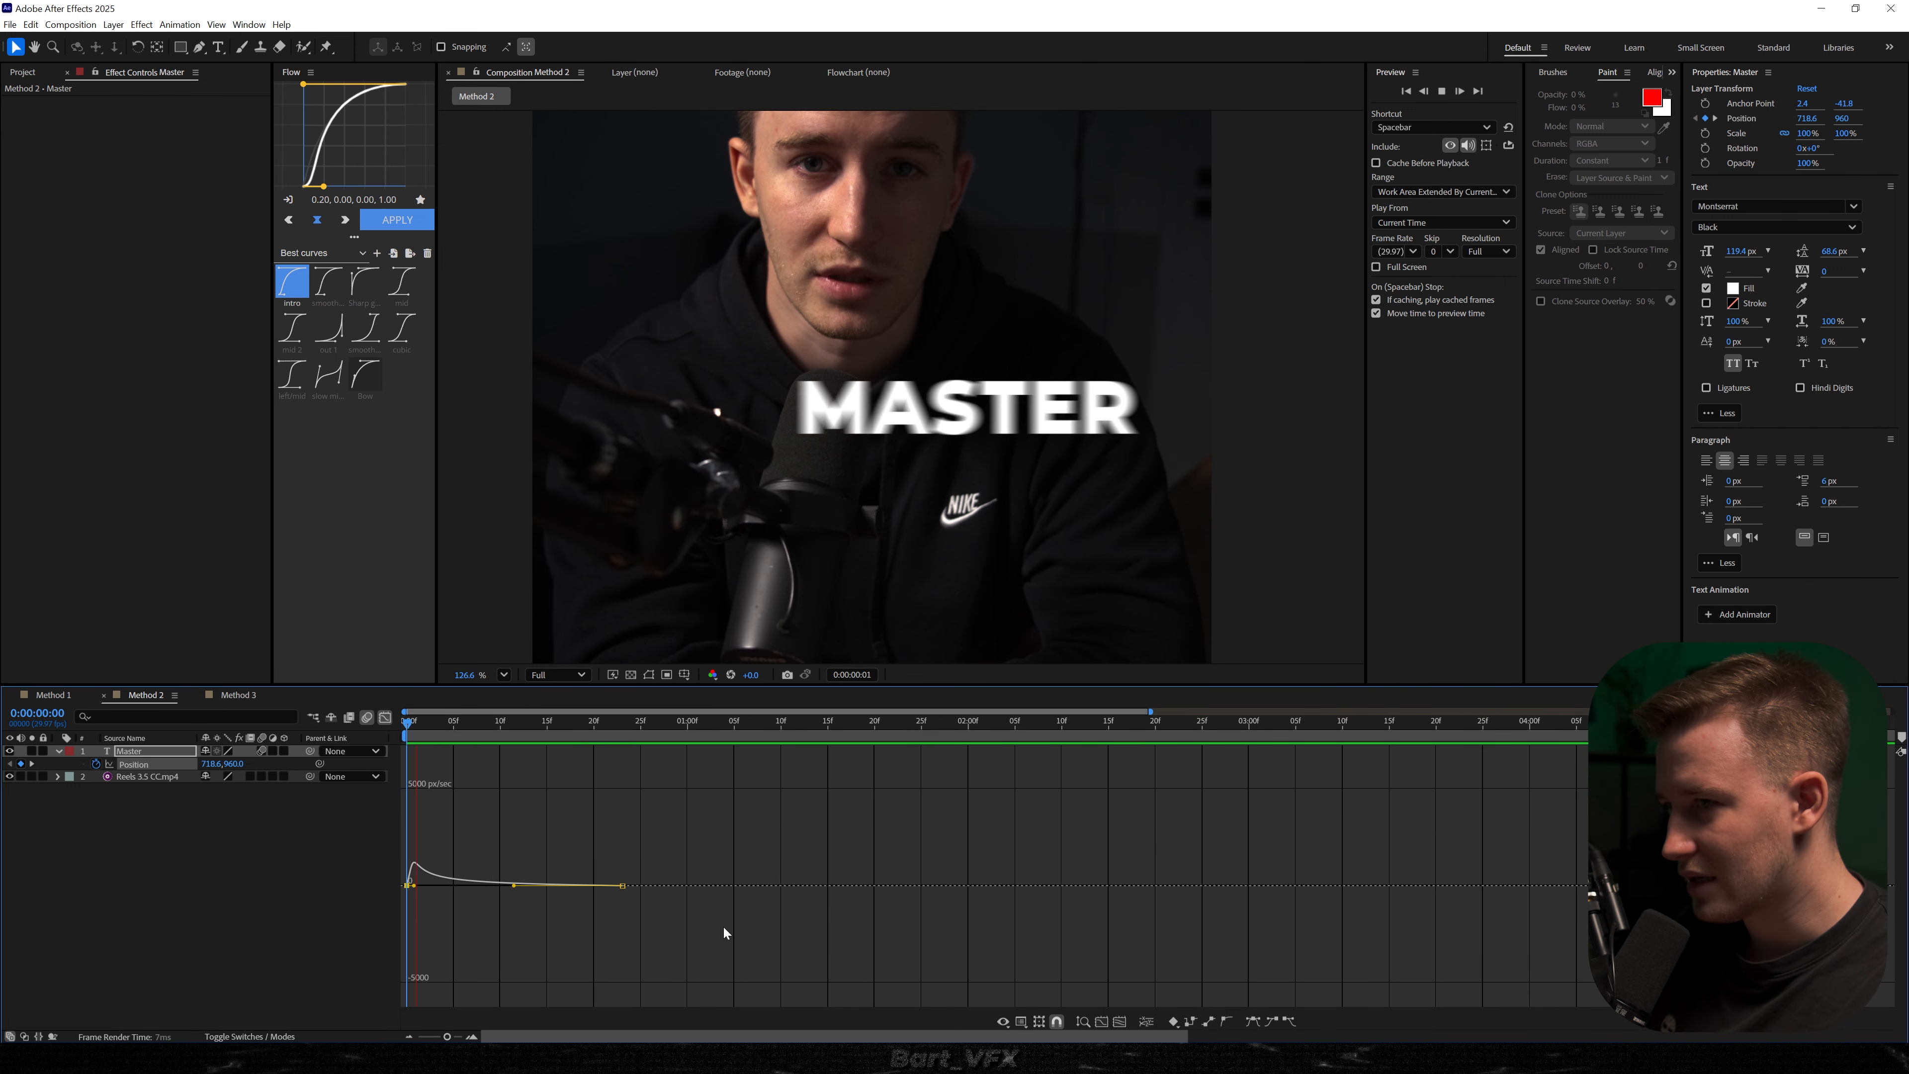
# - Move Master's last Position keyframe earlier to frame 19 and play the animation from the start
pyautogui.moveTo(662, 865); pyautogui.dragTo(584, 890)
pyautogui.press('Home')
pyautogui.press('space')
# - Fade in the Master layer with Opacity keyframes of 0% at frame 0 and 100% at frame 2, and preview
pyautogui.moveTo(408, 727); pyautogui.dragTo(429, 729)
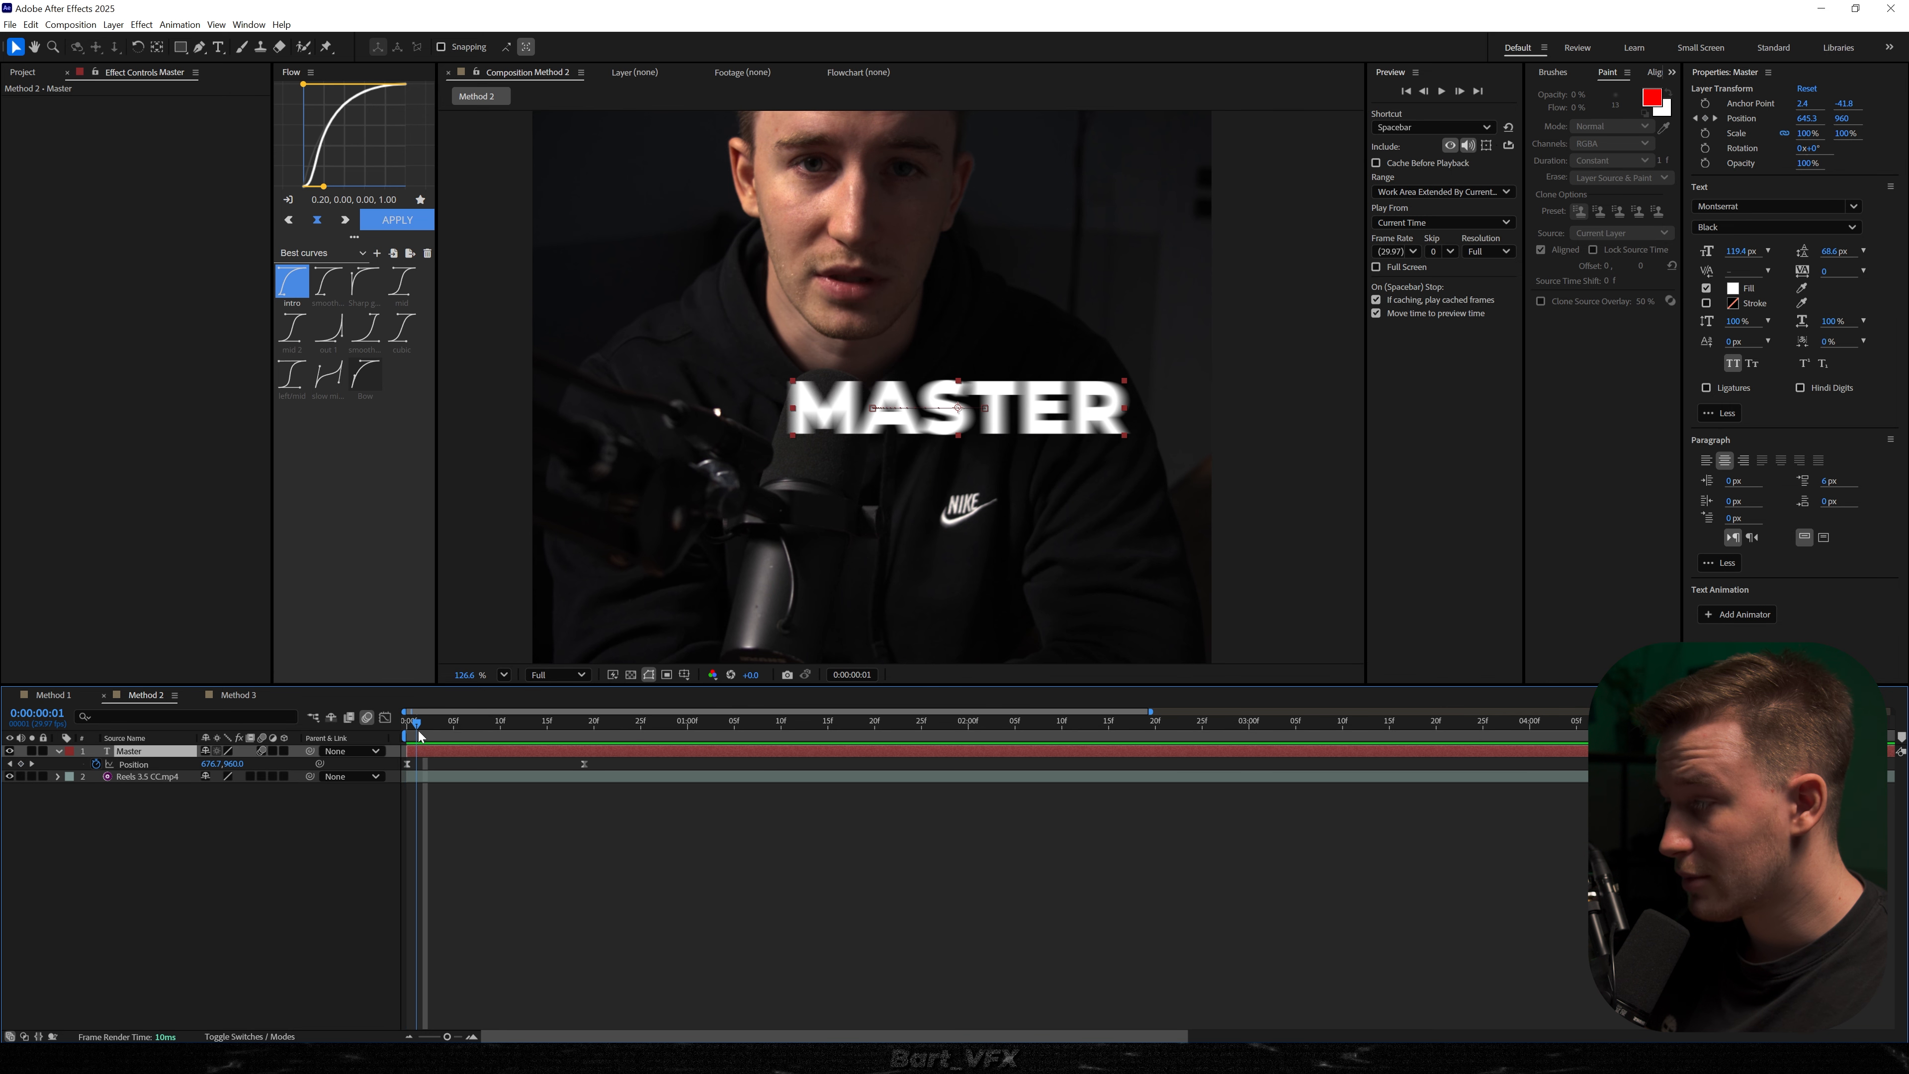
pyautogui.hotkey('alt', 'shift', 't')
pyautogui.press('Home')
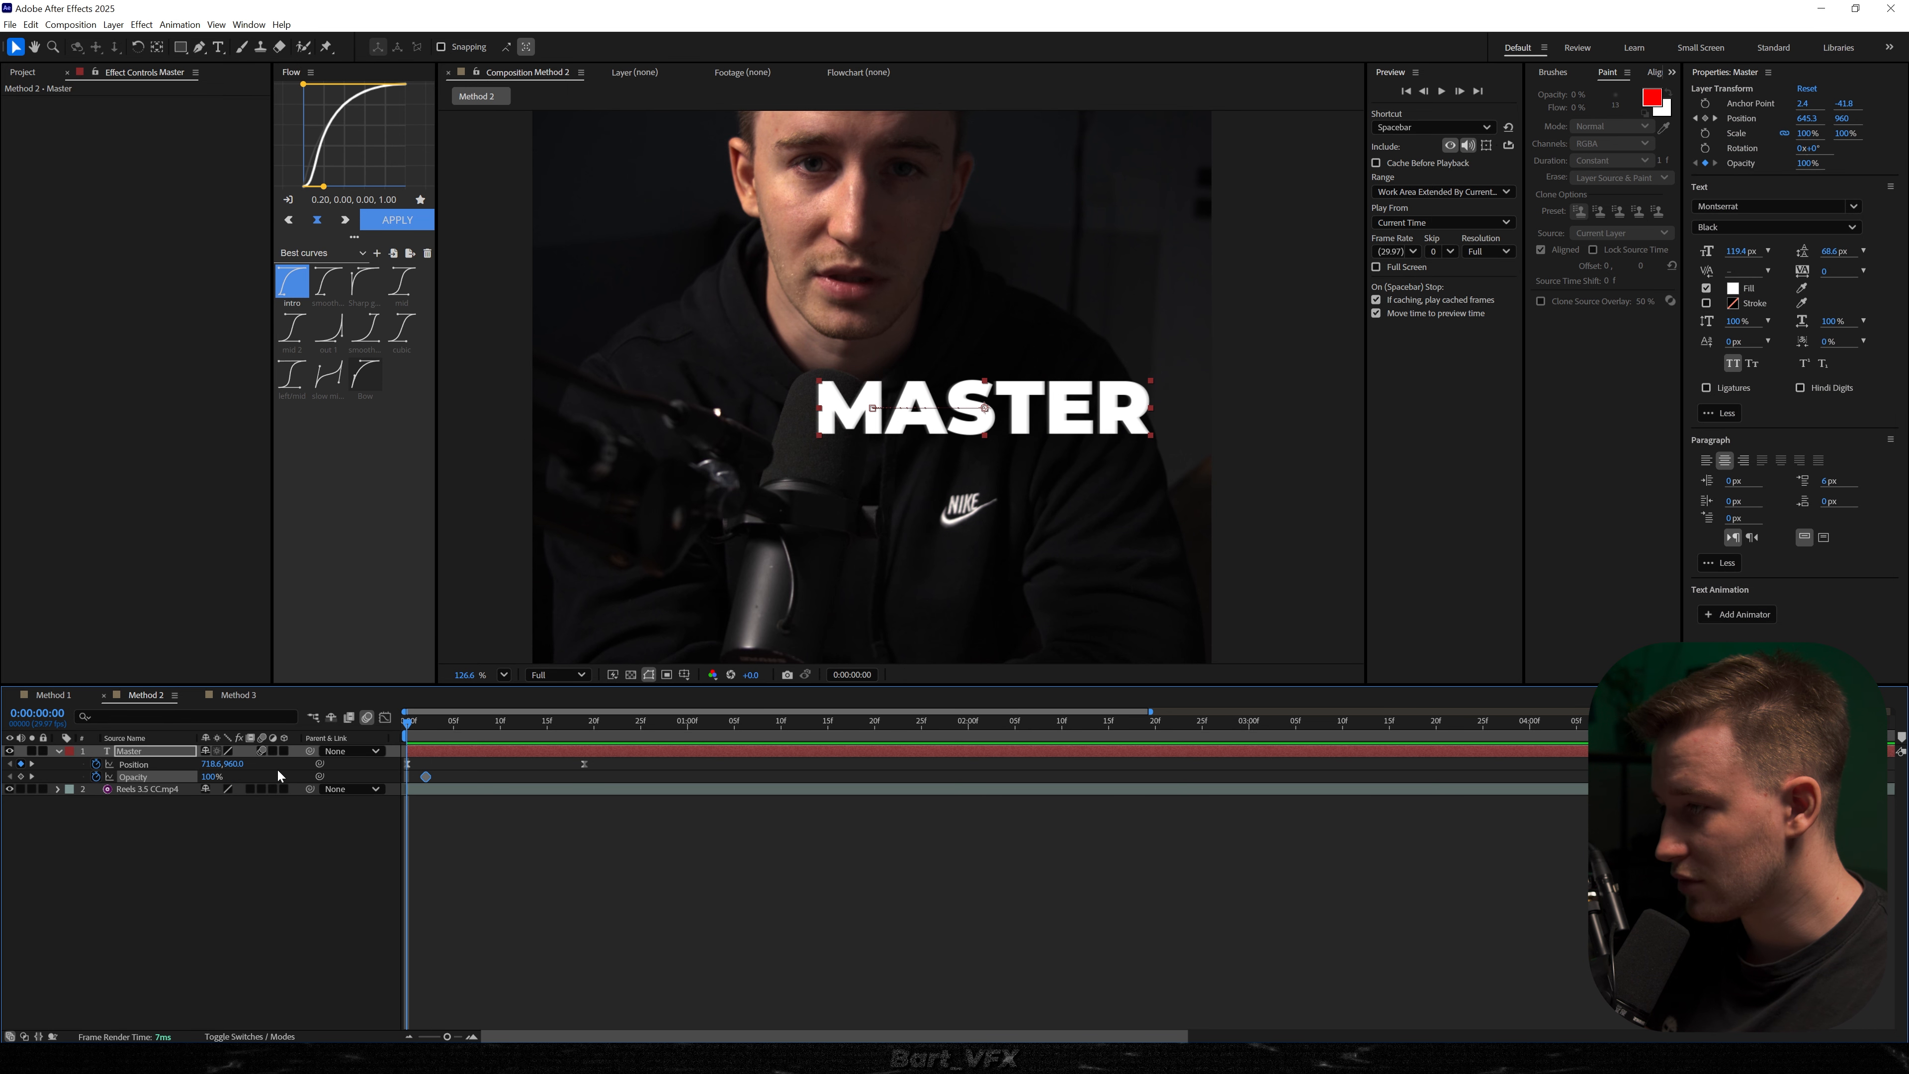
pyautogui.moveTo(212, 782); pyautogui.dragTo(135, 782)
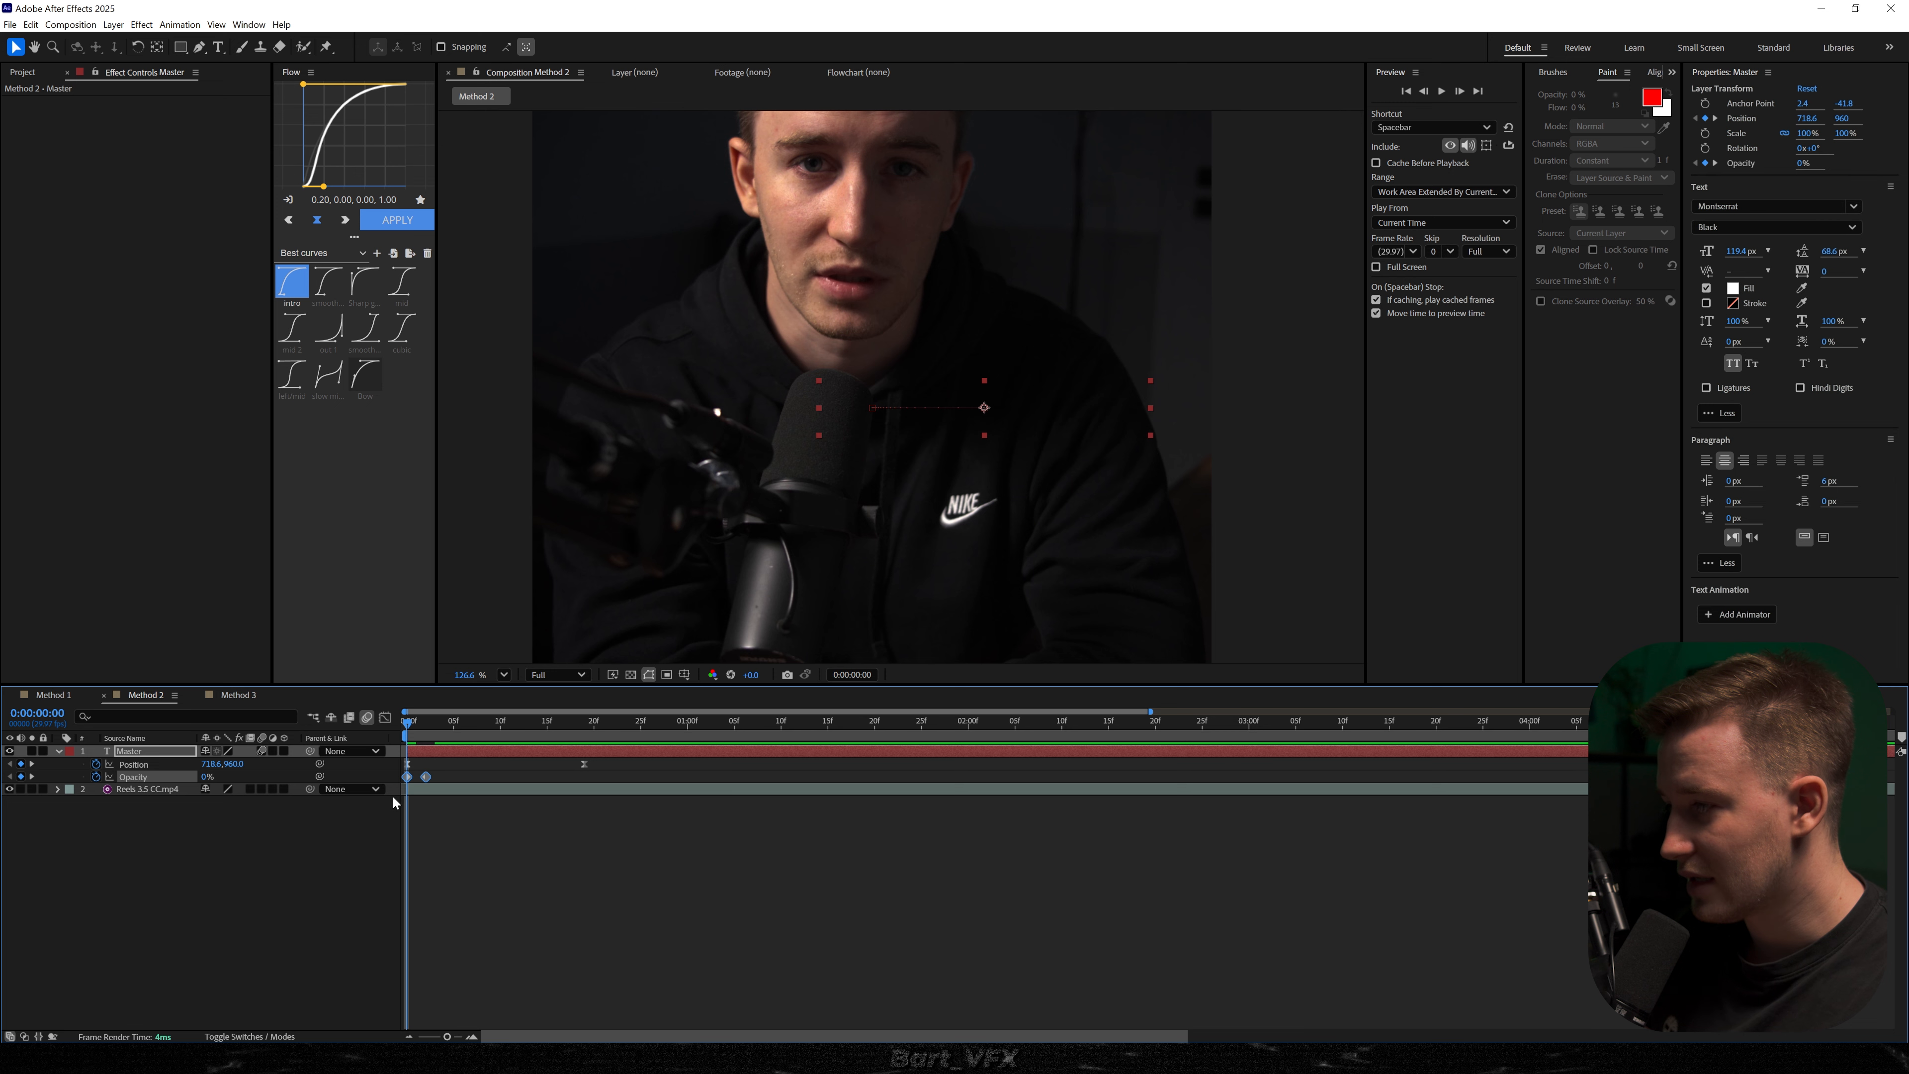
pyautogui.click(433, 855)
pyautogui.press('space')
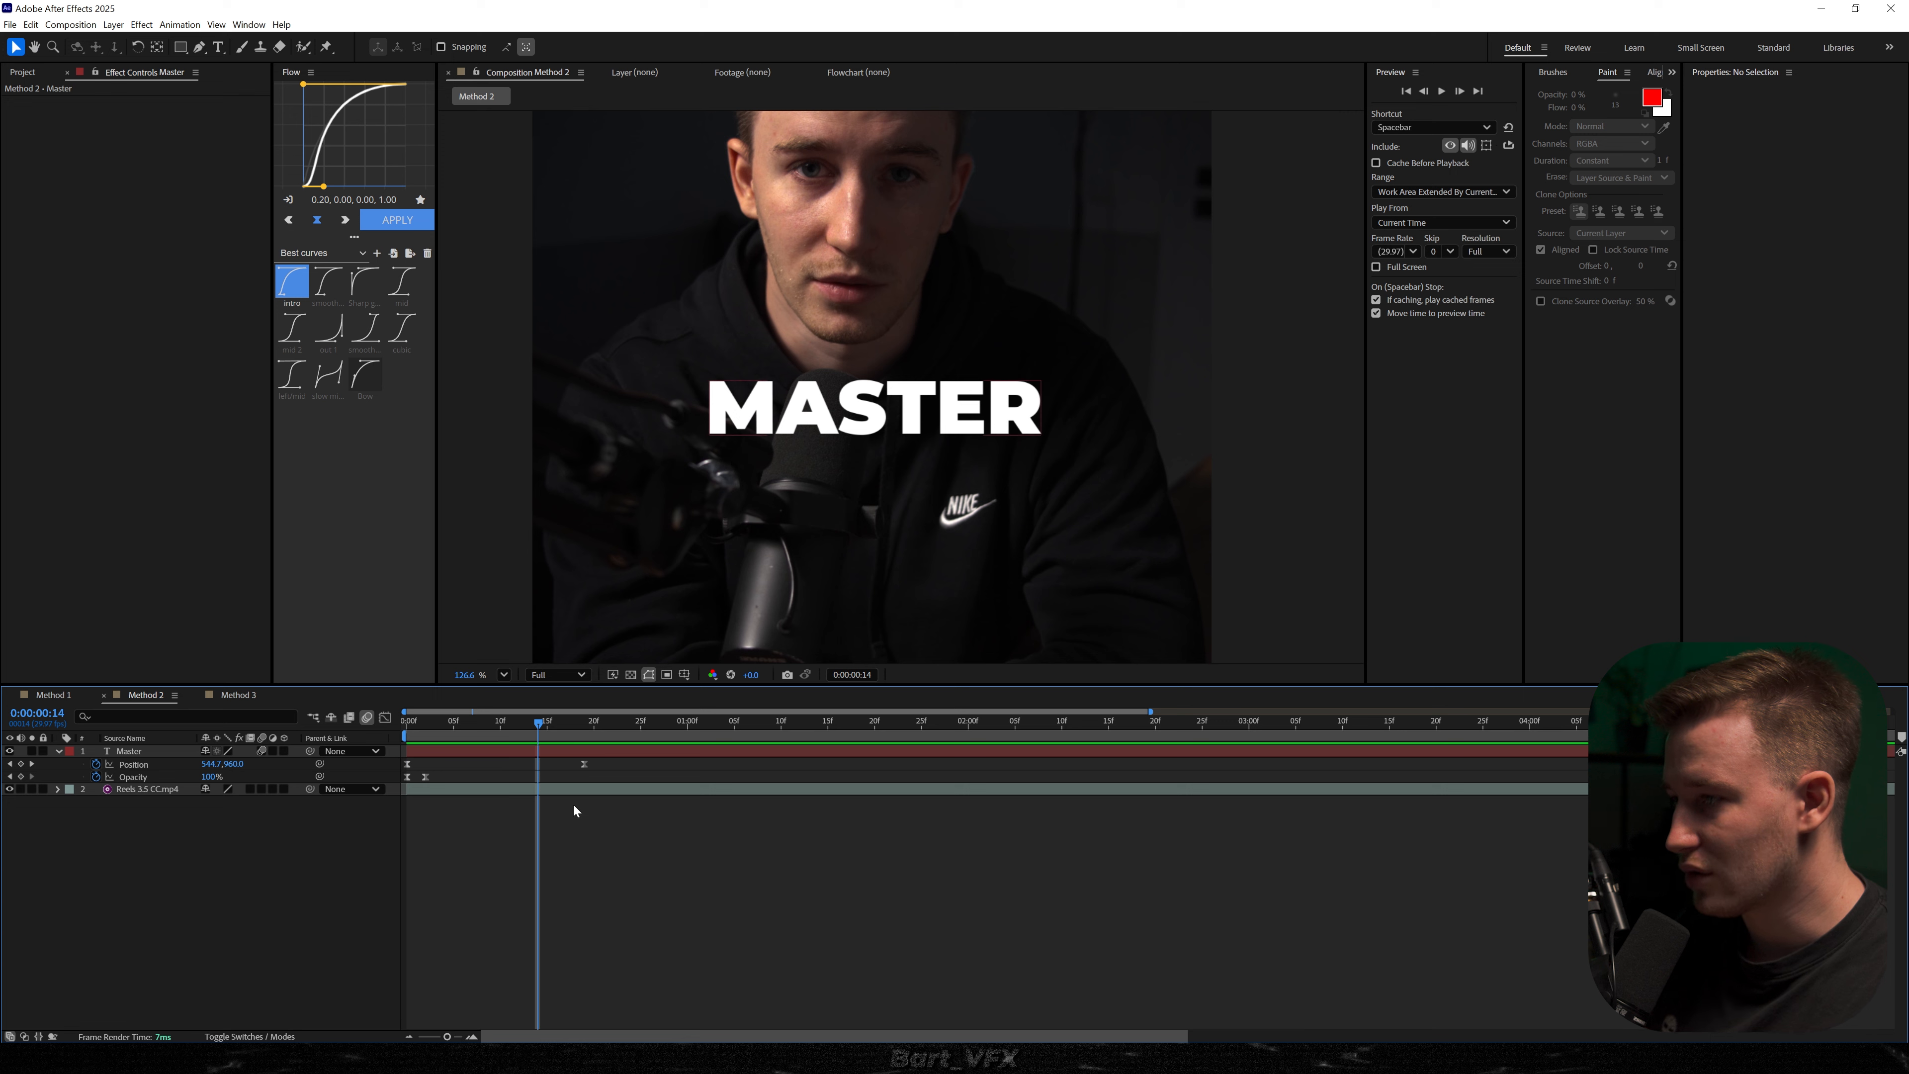
# - Apply the Fill effect to the Master layer and set its color to white (FFFFFF)
pyautogui.click(433, 751)
pyautogui.press('Home')
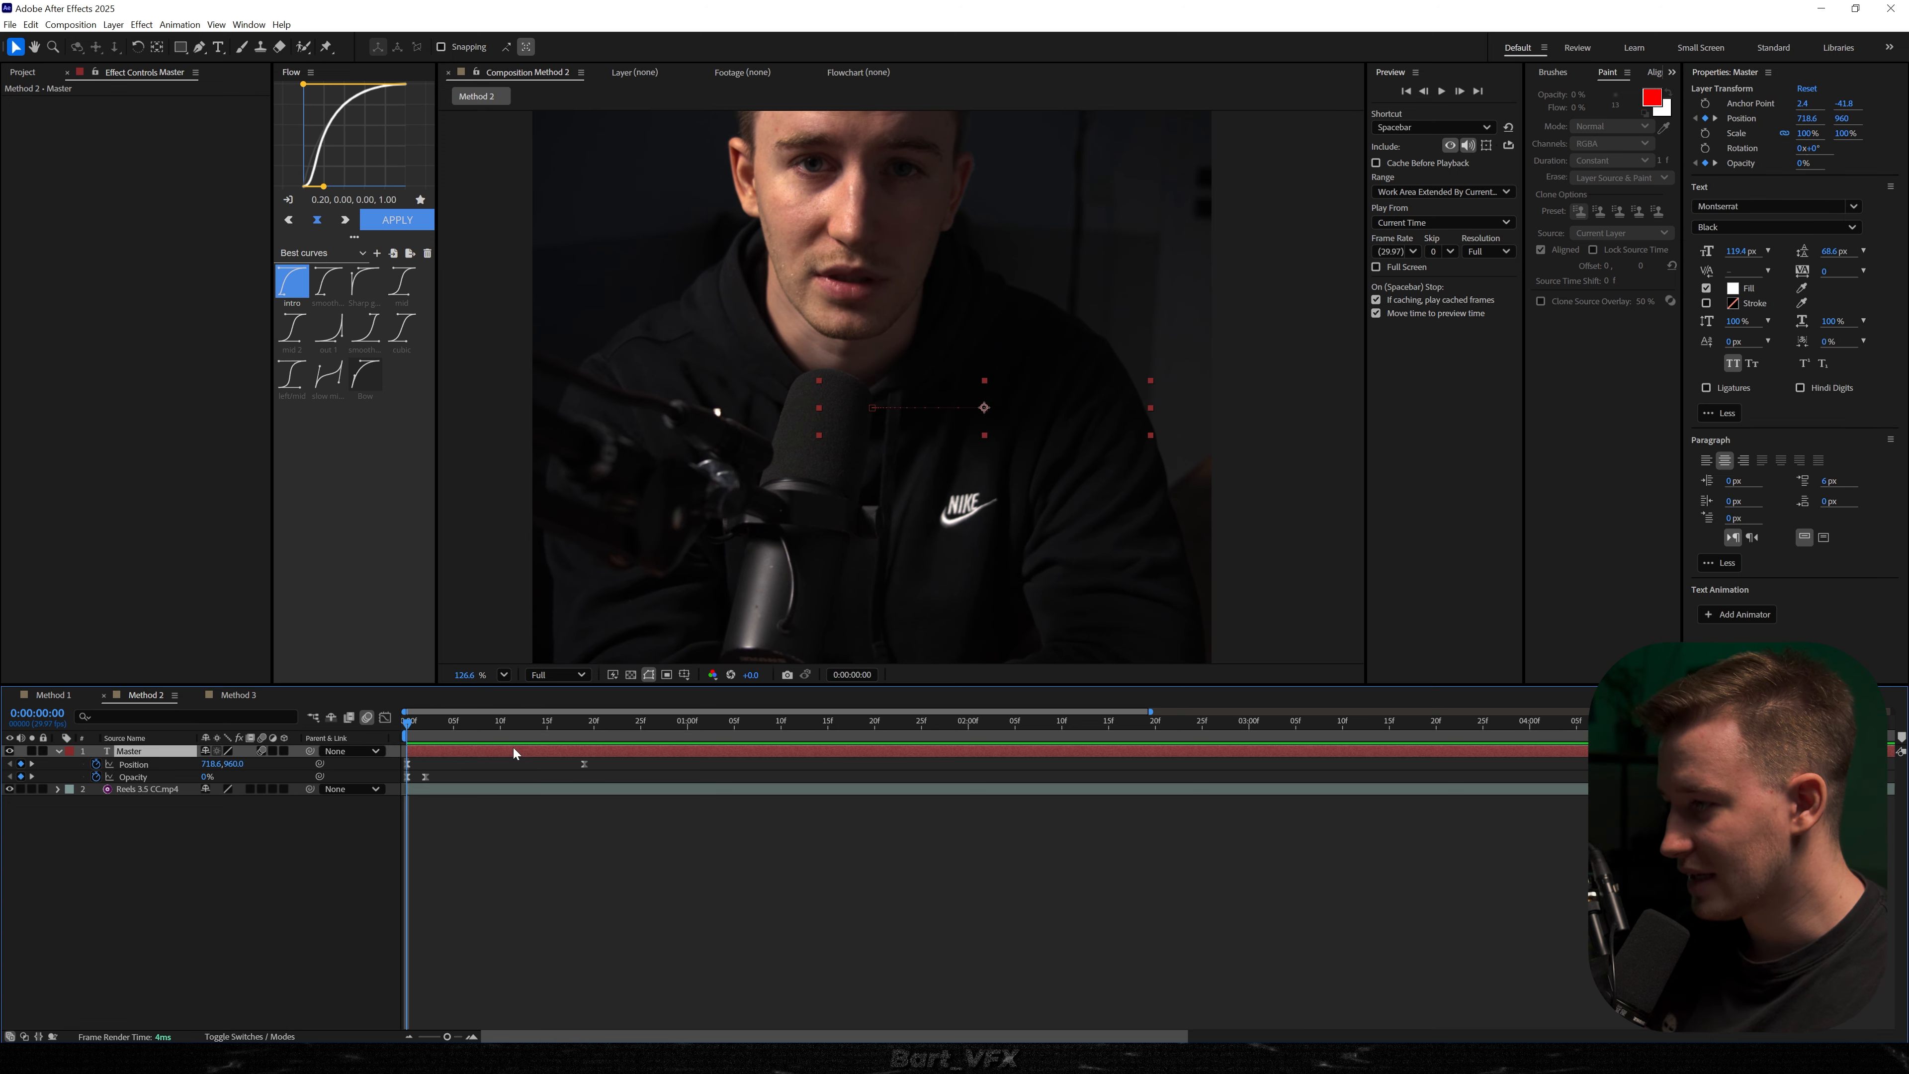
pyautogui.hotkey('ctrl', 'space')
pyautogui.write('fill')
pyautogui.press('Return')
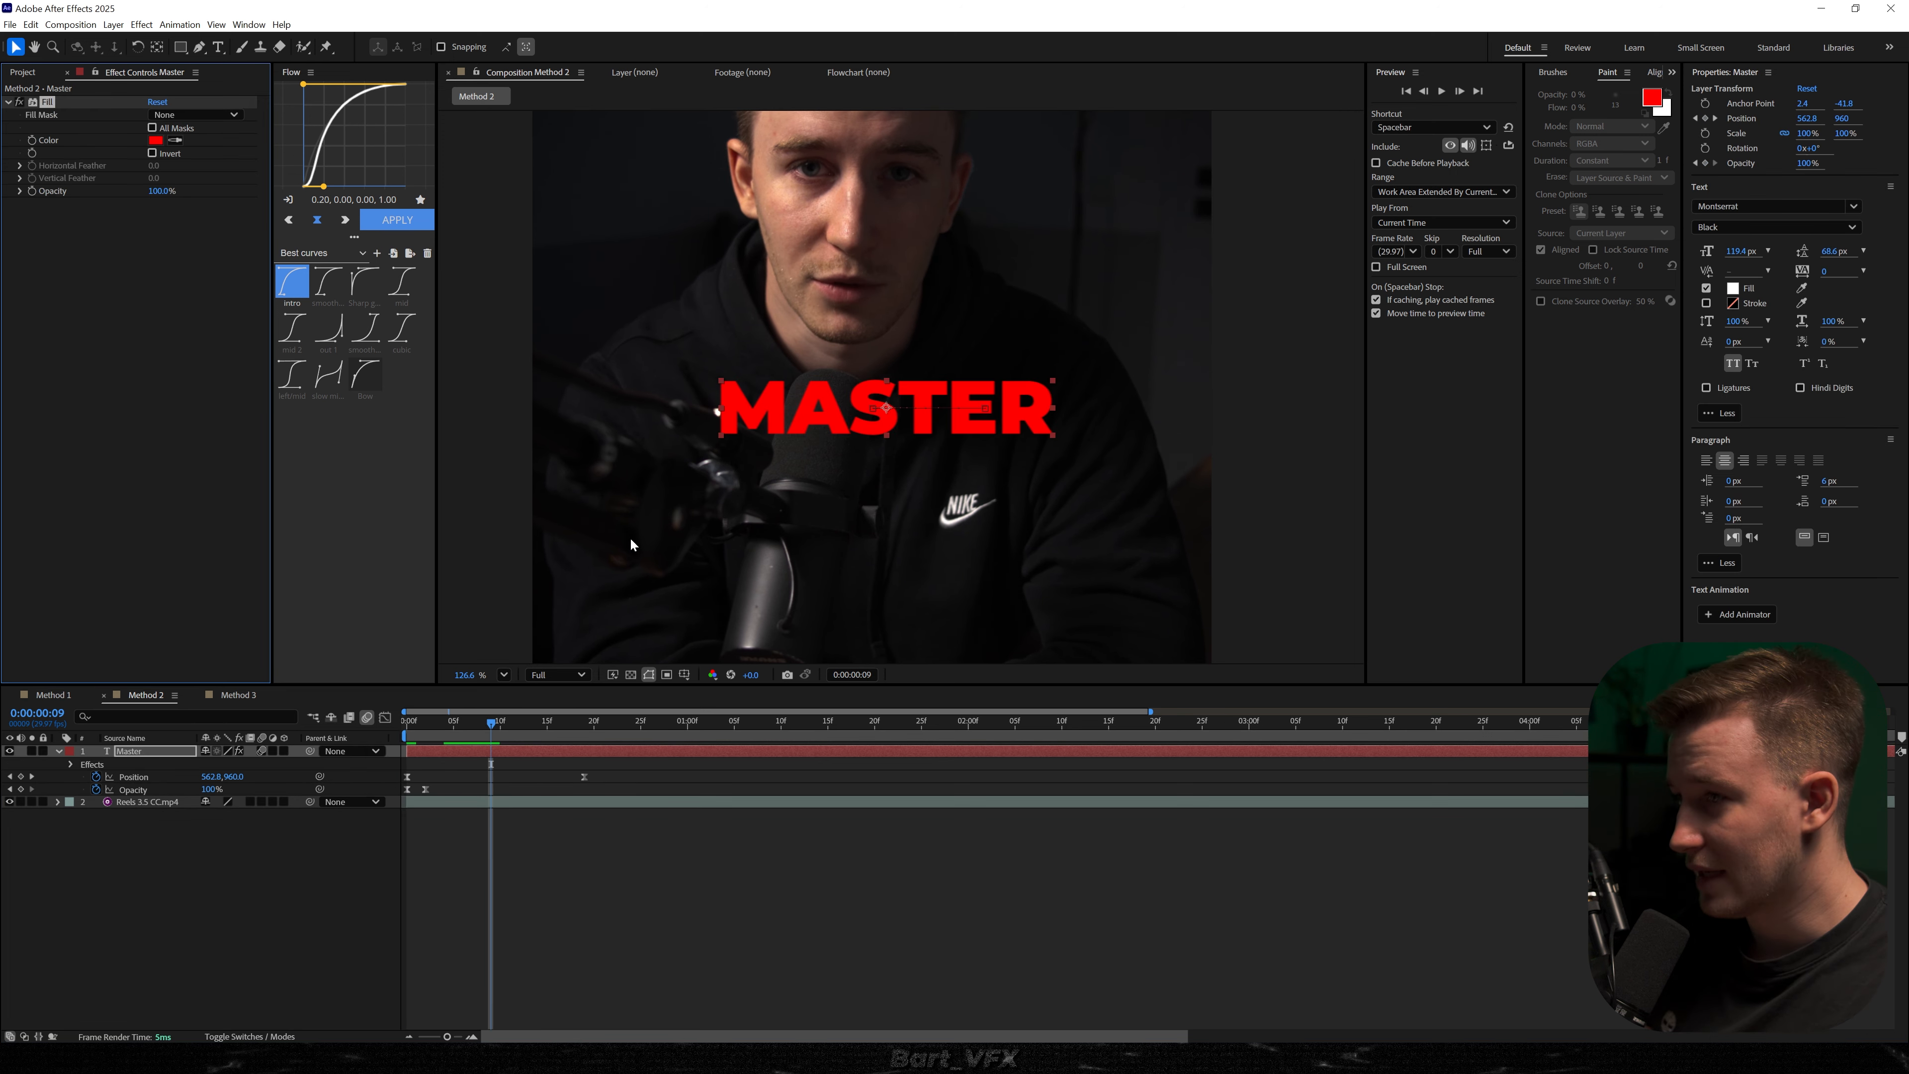
pyautogui.click(155, 139)
pyautogui.click(783, 433)
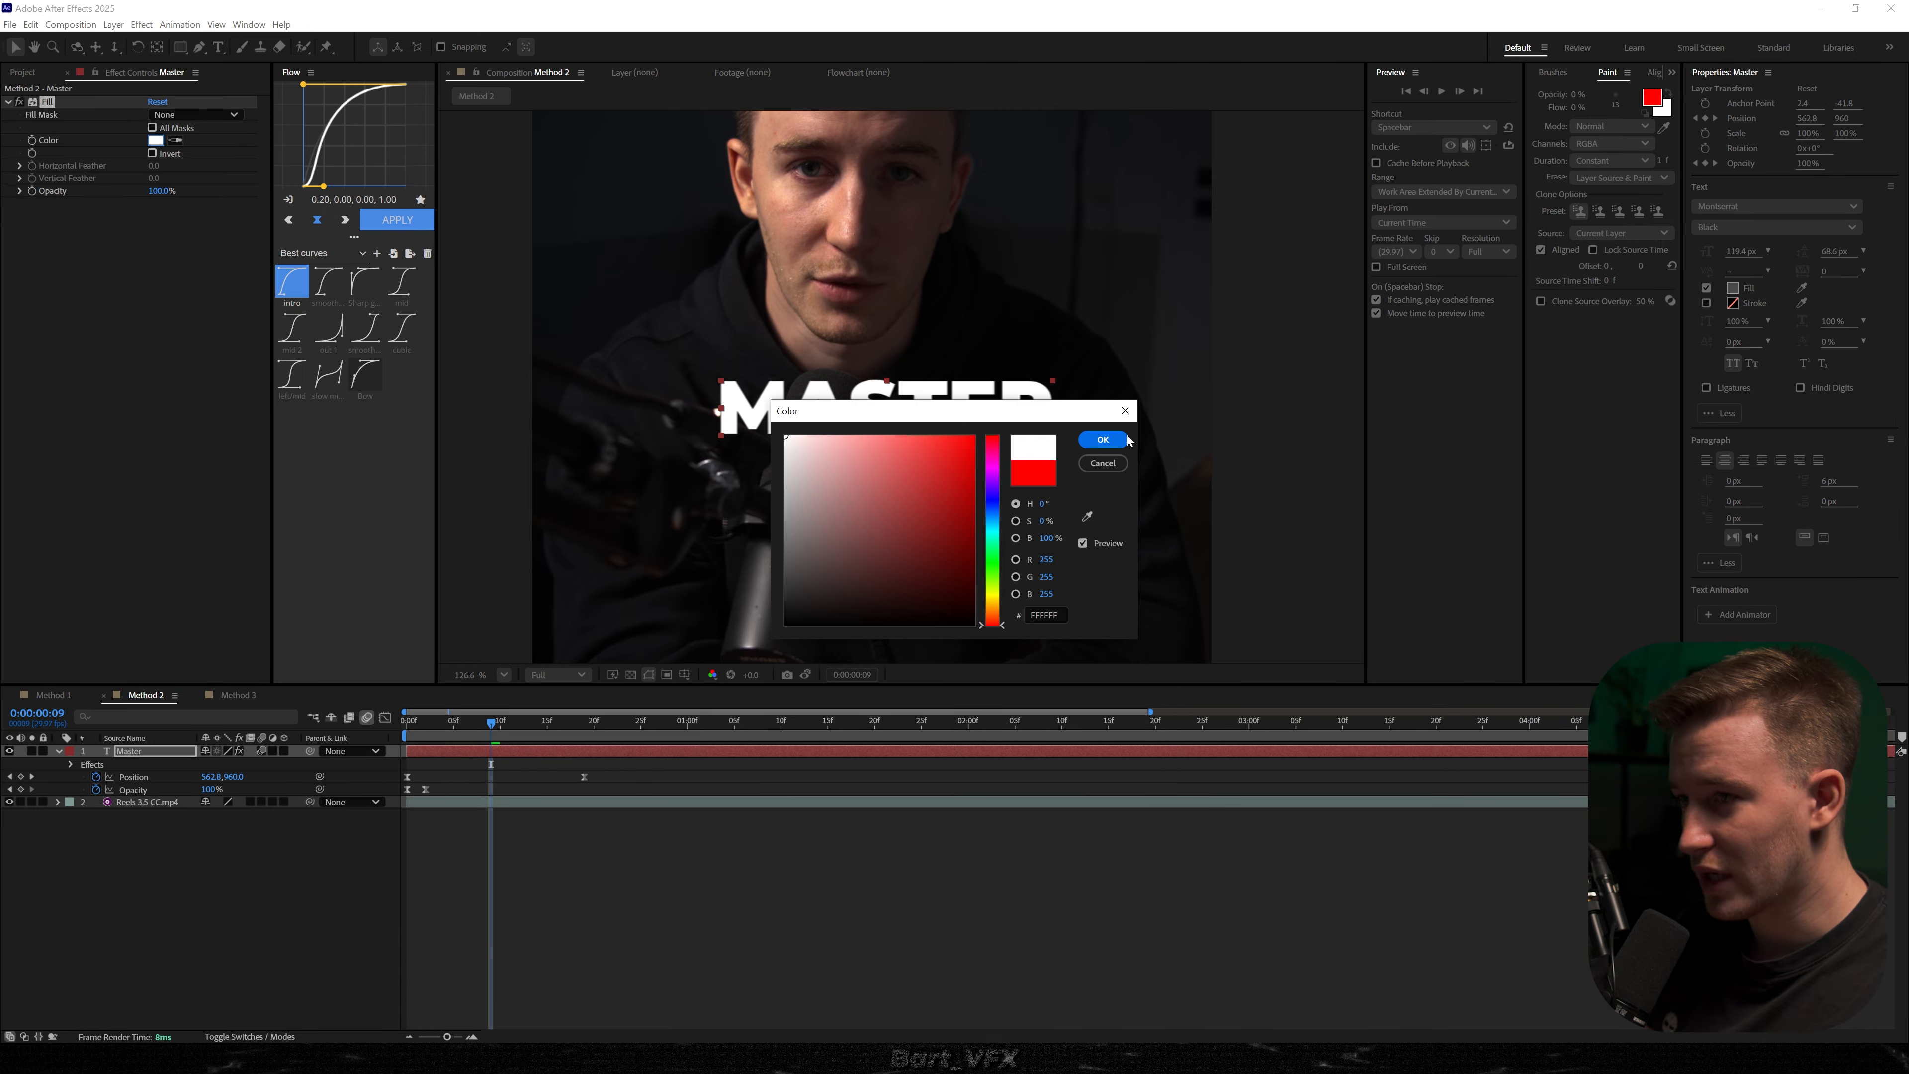
pyautogui.click(1104, 440)
# - Keyframe Master's Fill color from yellow at frame 0 to white at frame 5, and play the result
pyautogui.click(458, 737)
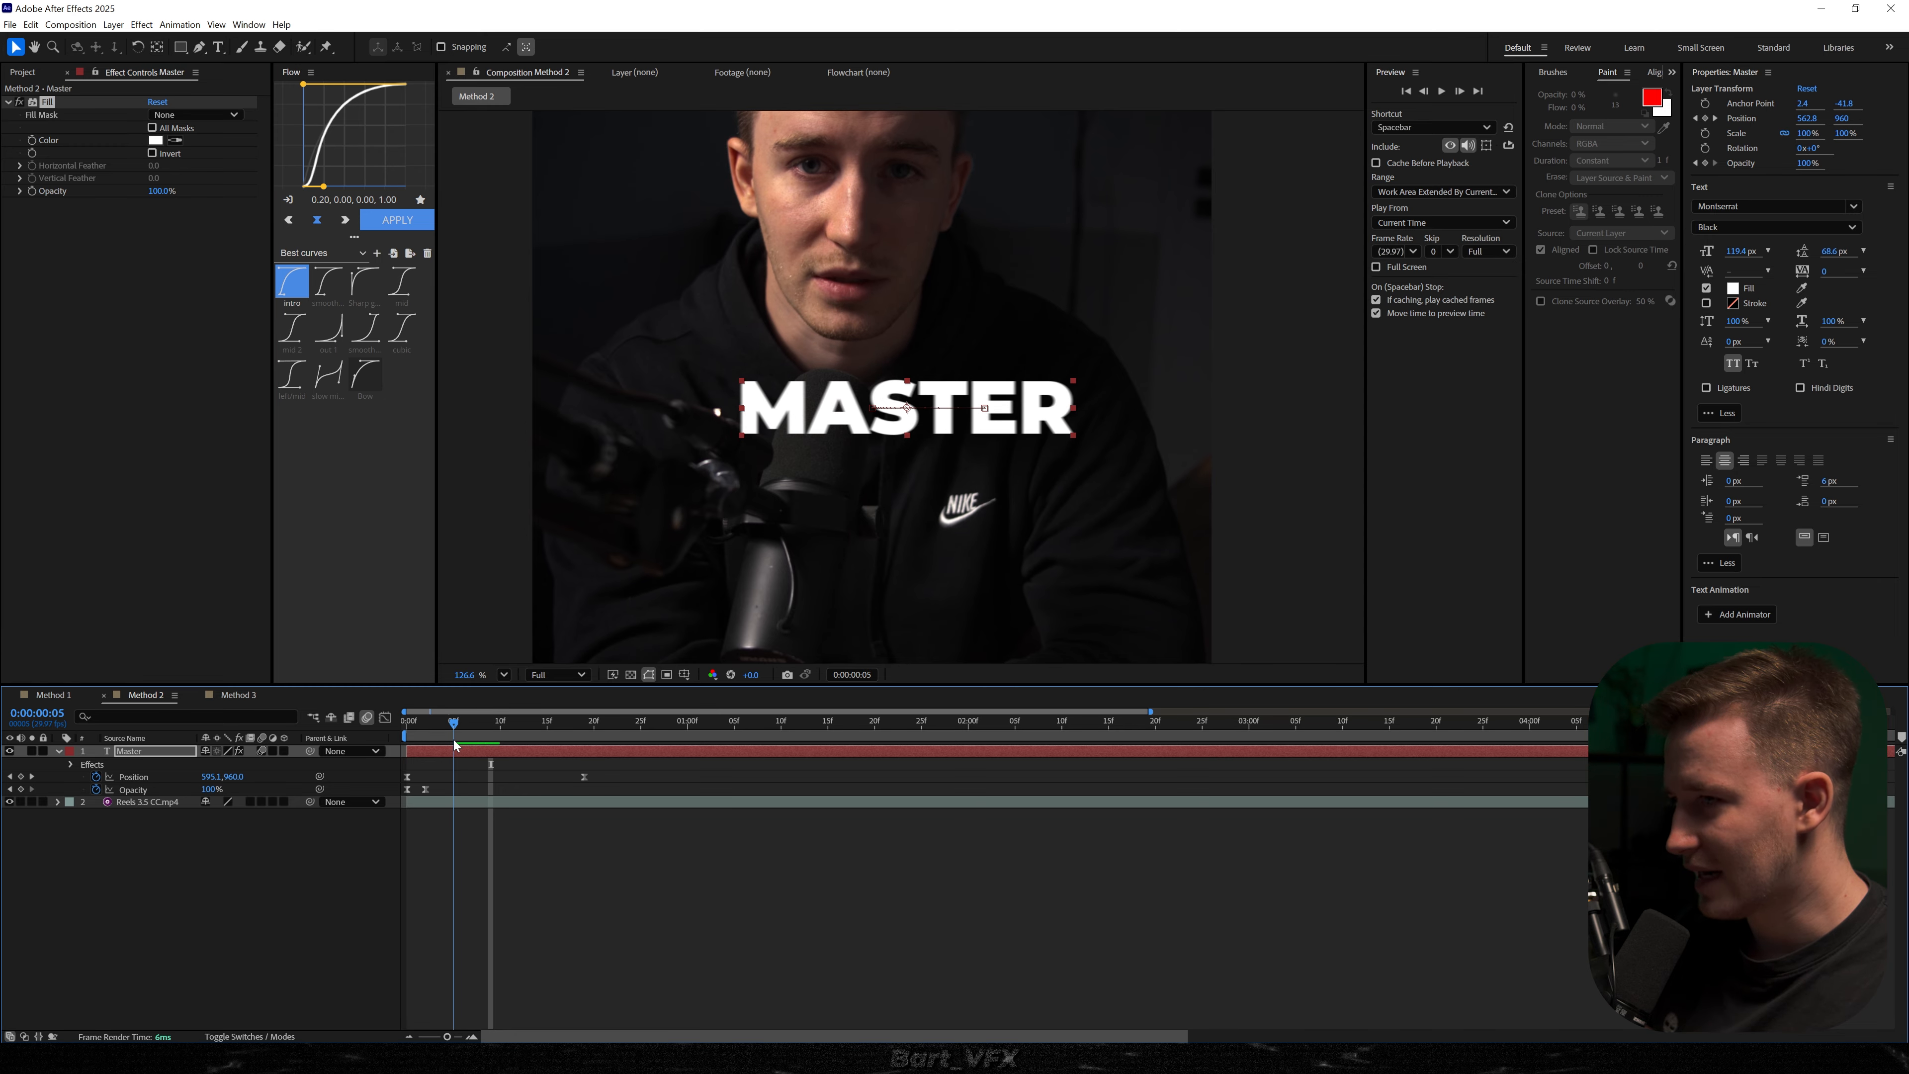
pyautogui.click(32, 140)
pyautogui.press('u')
pyautogui.moveTo(451, 726); pyautogui.dragTo(382, 802)
pyautogui.click(210, 778)
pyautogui.moveTo(1015, 410); pyautogui.dragTo(1416, 366)
pyautogui.click(1396, 555)
pyautogui.moveTo(1308, 502); pyautogui.dragTo(1380, 390)
pyautogui.click(1502, 398)
pyautogui.press('space')
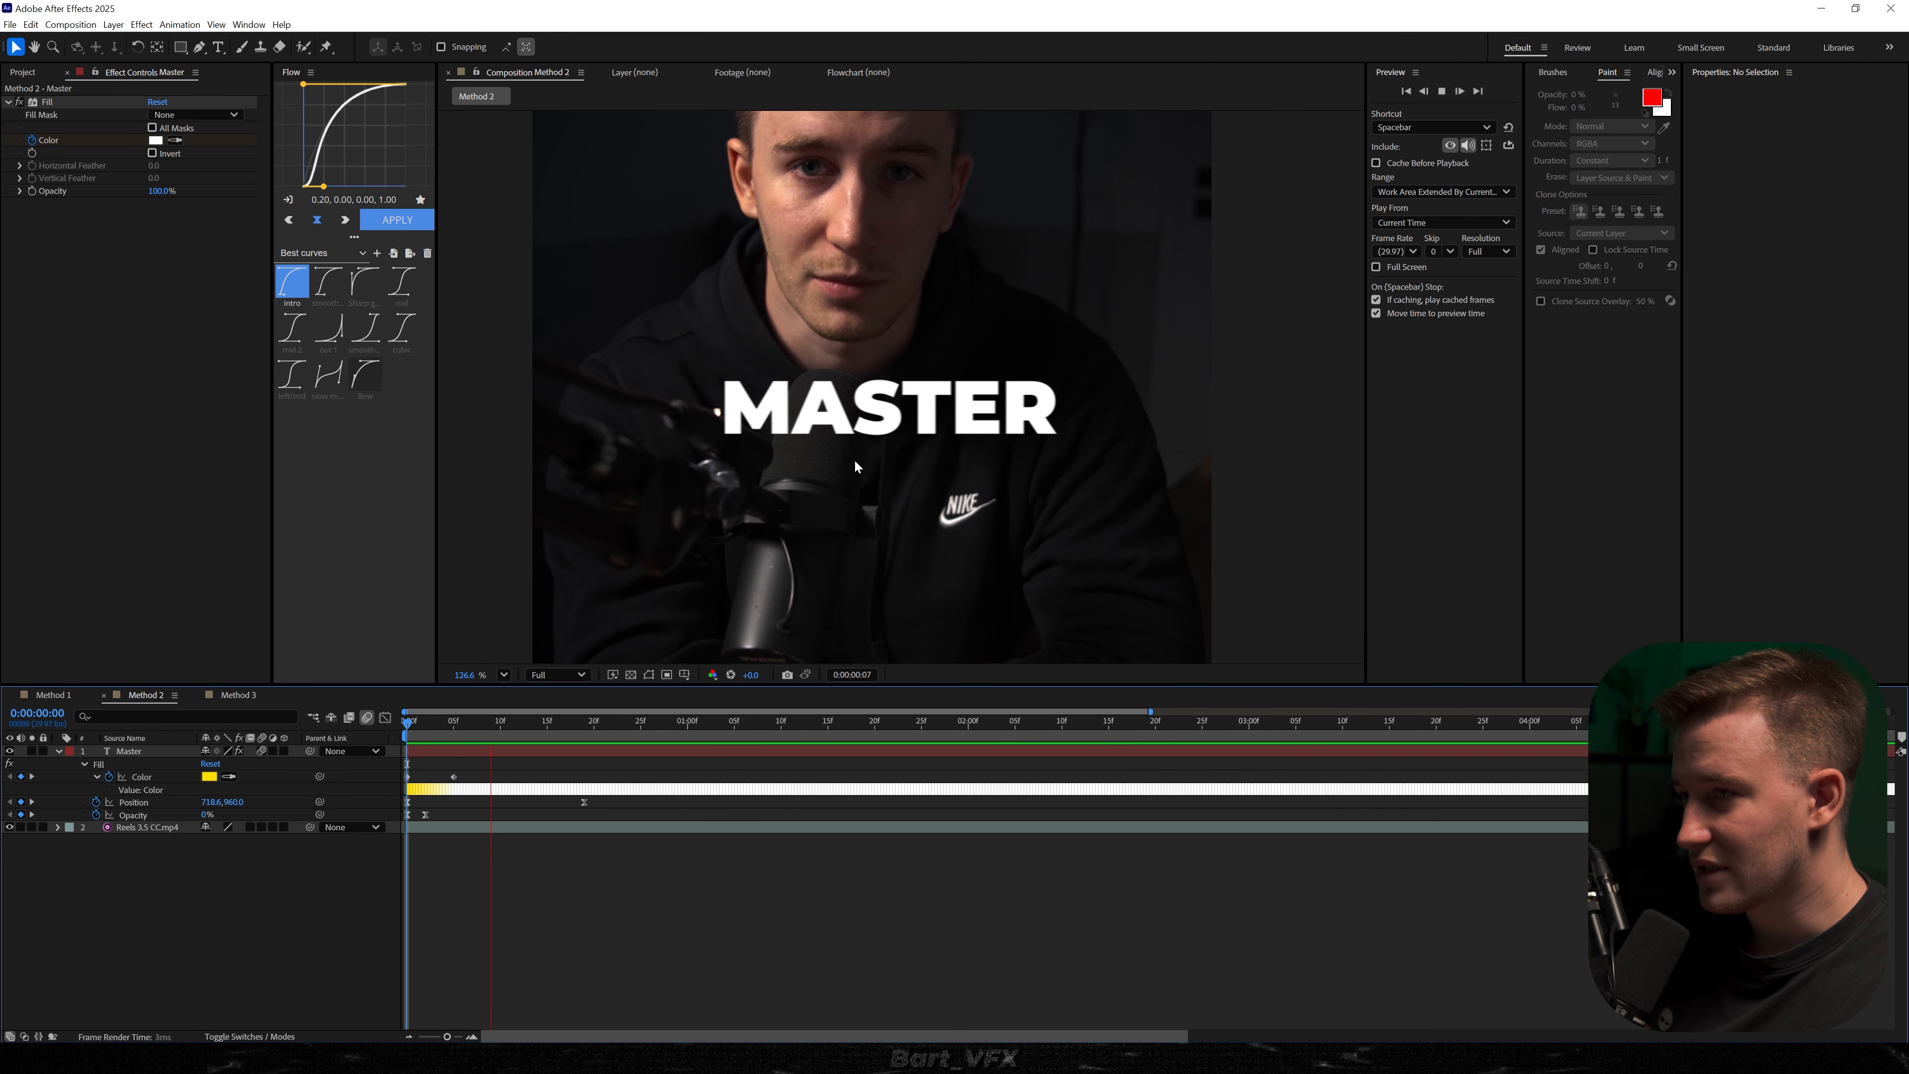
pyautogui.click(408, 726)
pyautogui.press('space')
# - Duplicate the Master layer, move the copy below the original to Y 1048 at frame 19, and change its text to smooth
pyautogui.click(499, 727)
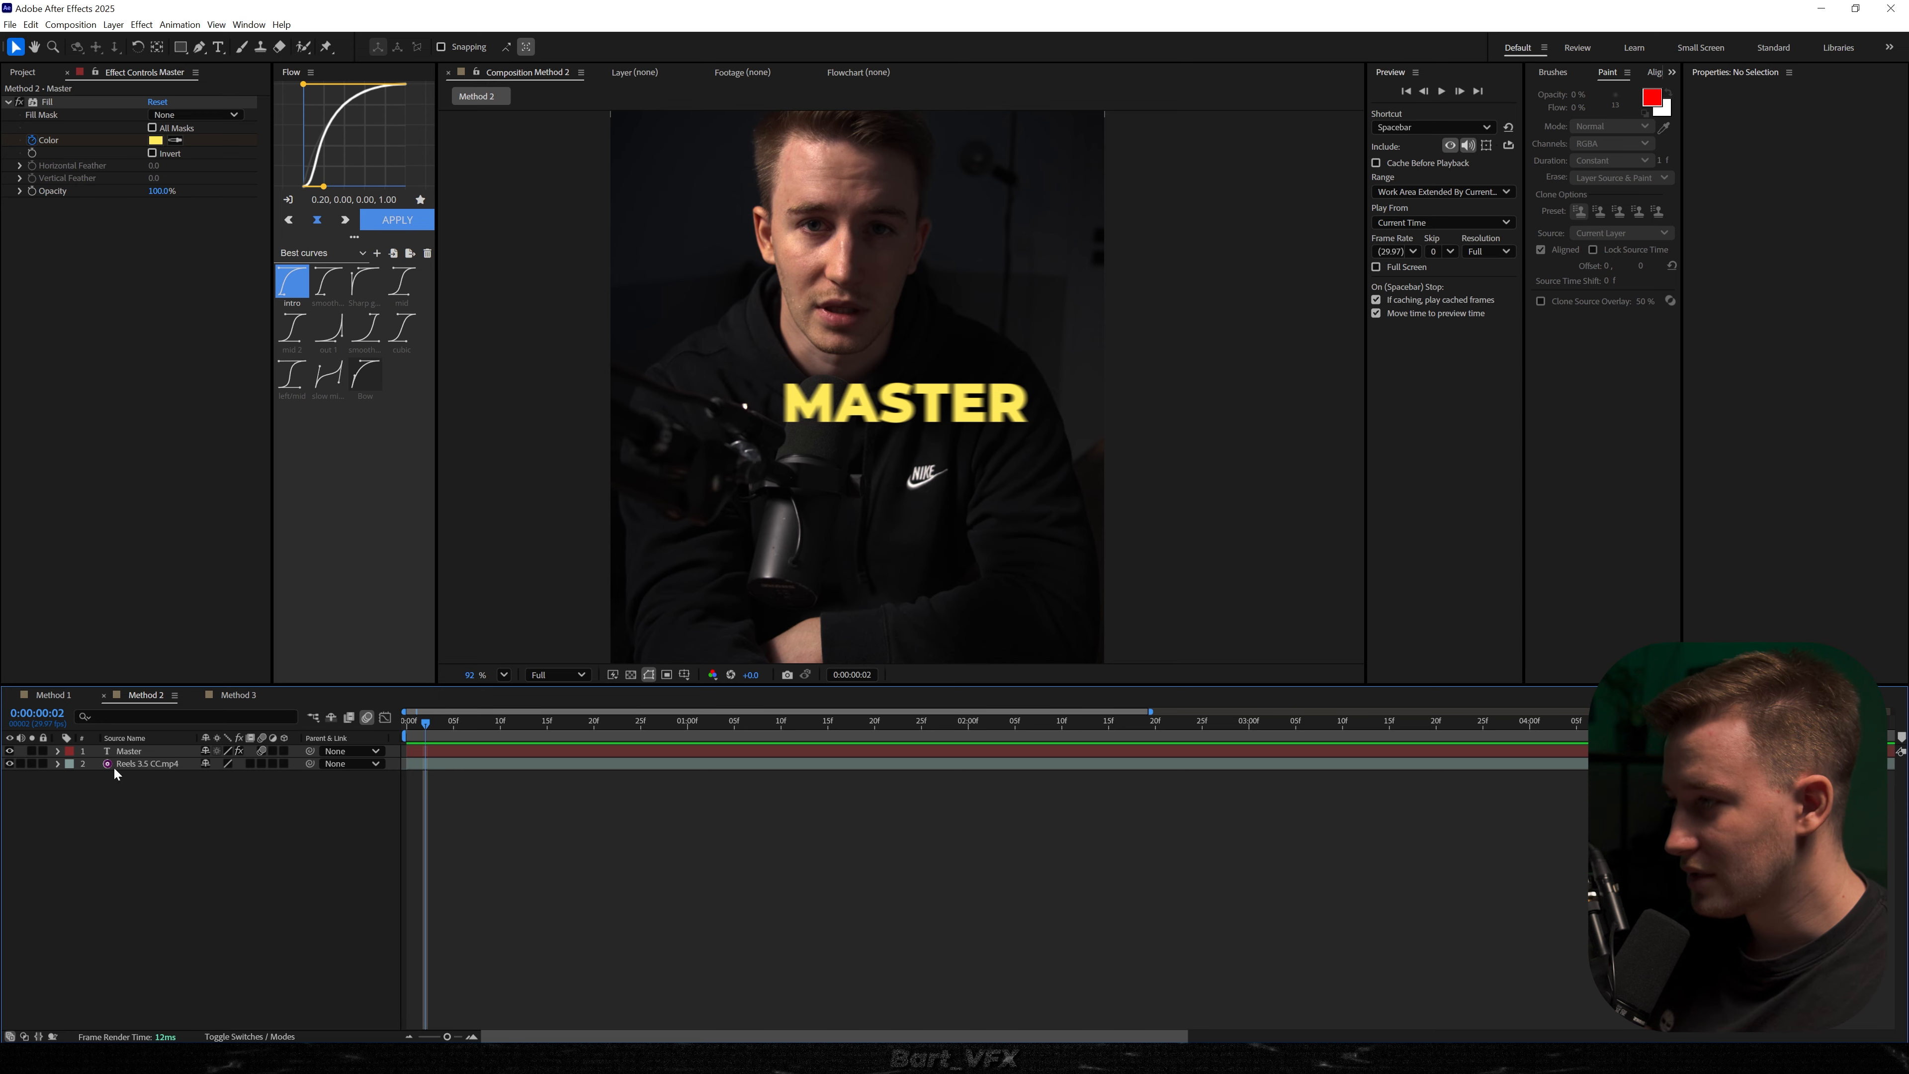
pyautogui.click(129, 752)
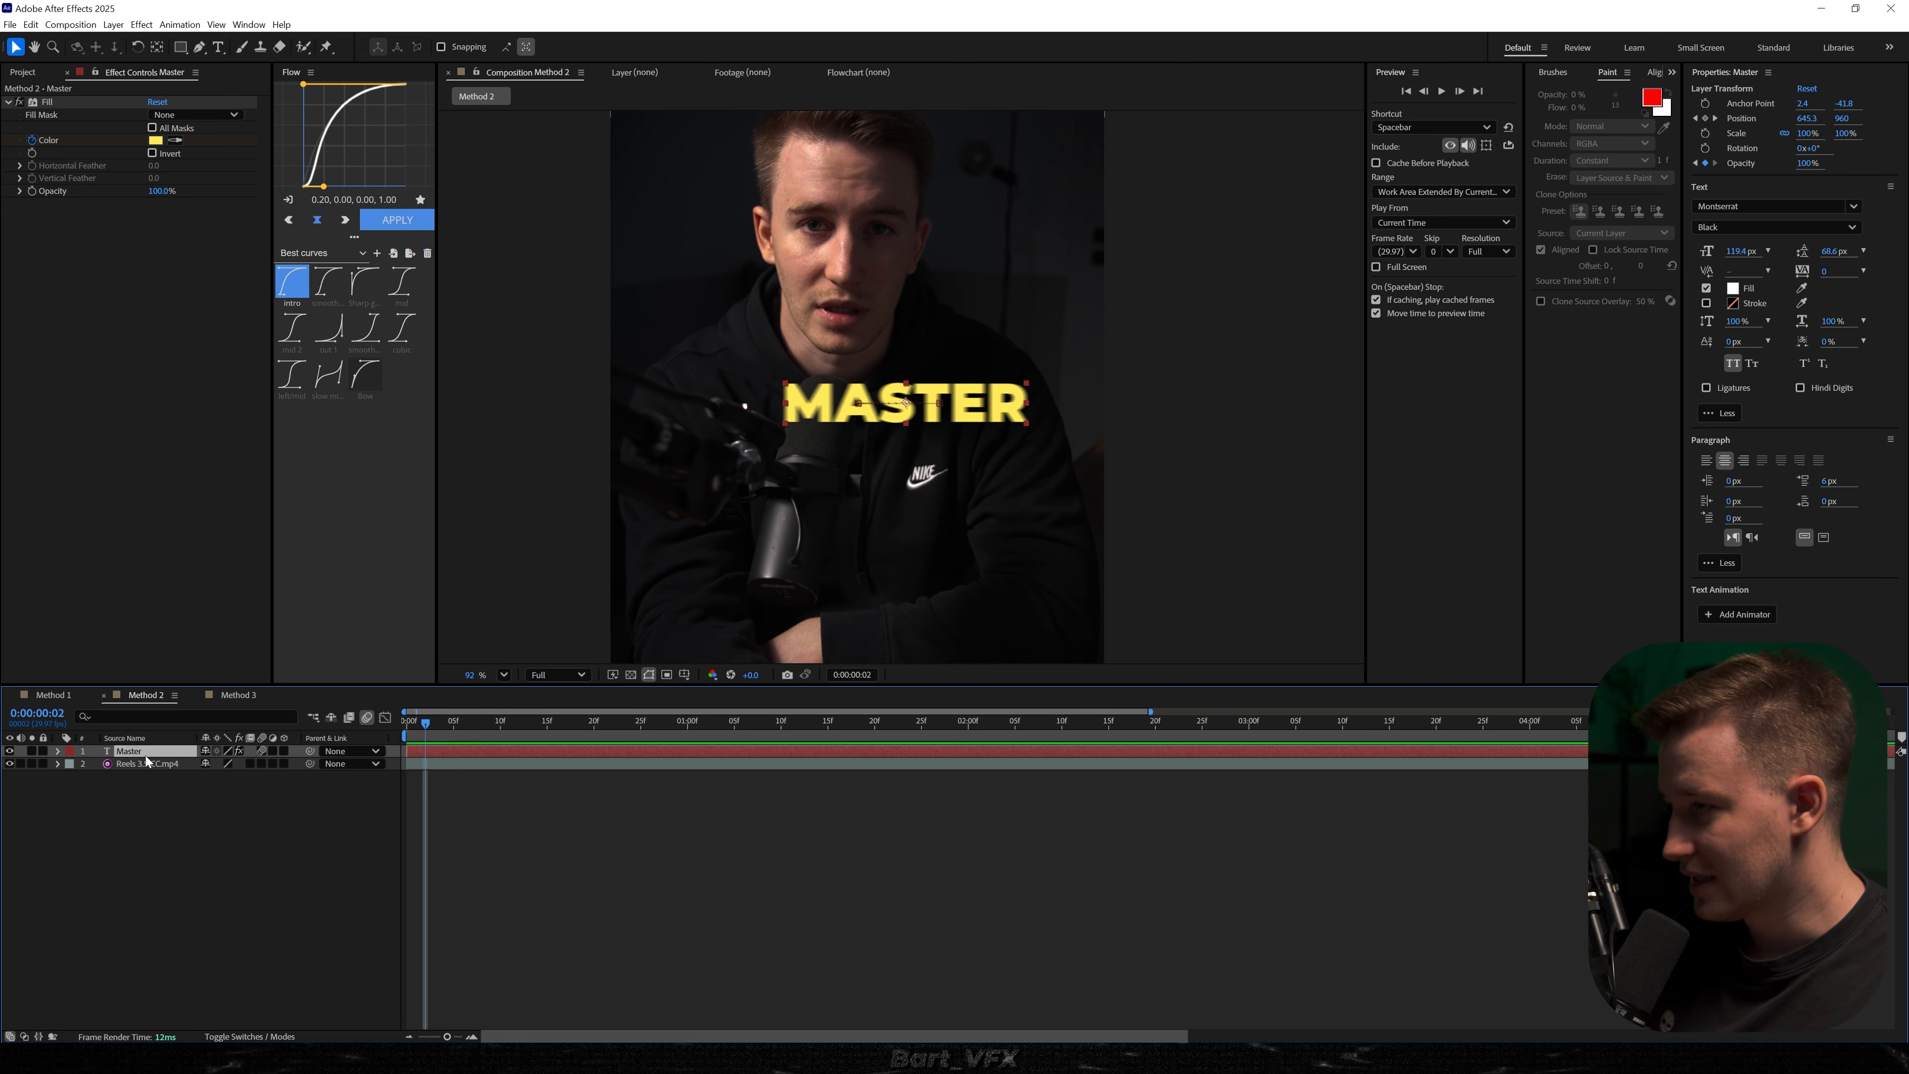
pyautogui.hotkey('ctrl', 'd')
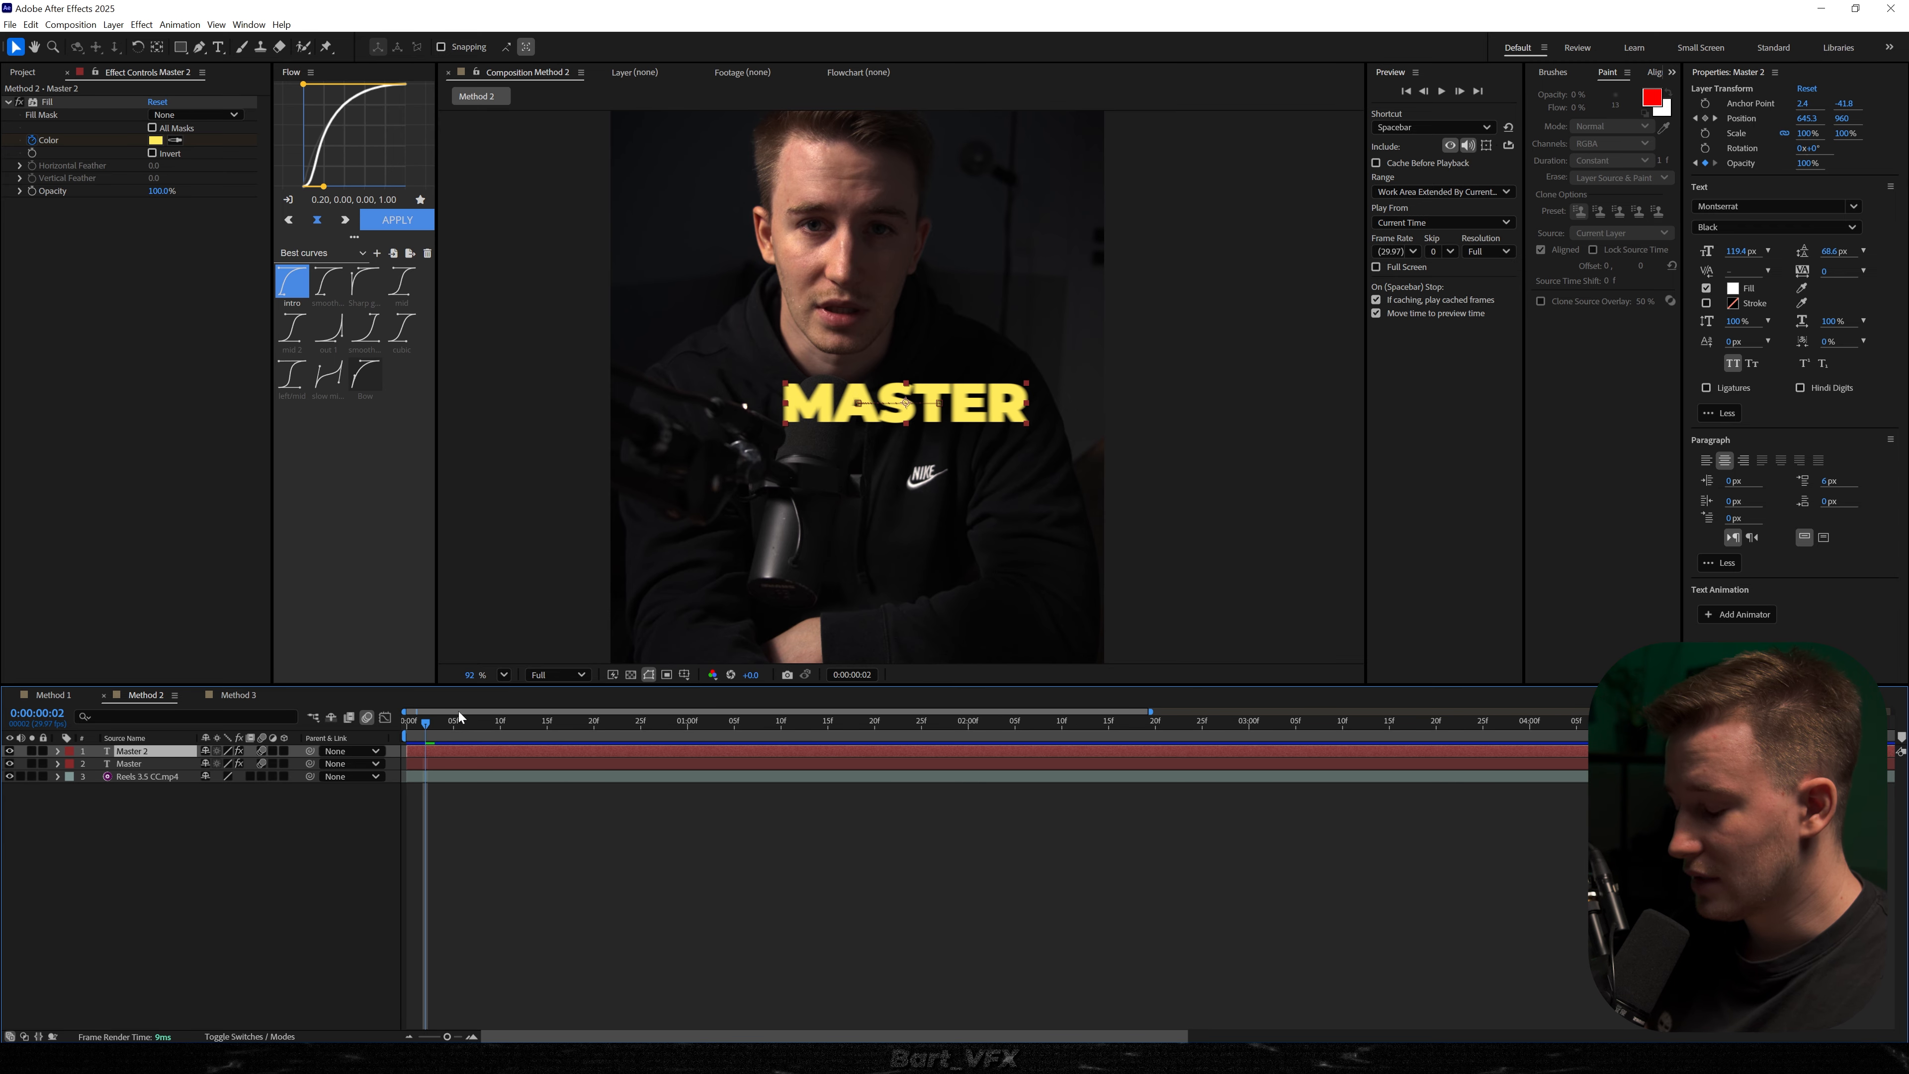
pyautogui.press('p')
pyautogui.moveTo(447, 729); pyautogui.dragTo(362, 765)
pyautogui.scroll(4, 767, 496)
pyautogui.moveTo(784, 340); pyautogui.dragTo(784, 411)
pyautogui.doubleClick(789, 387)
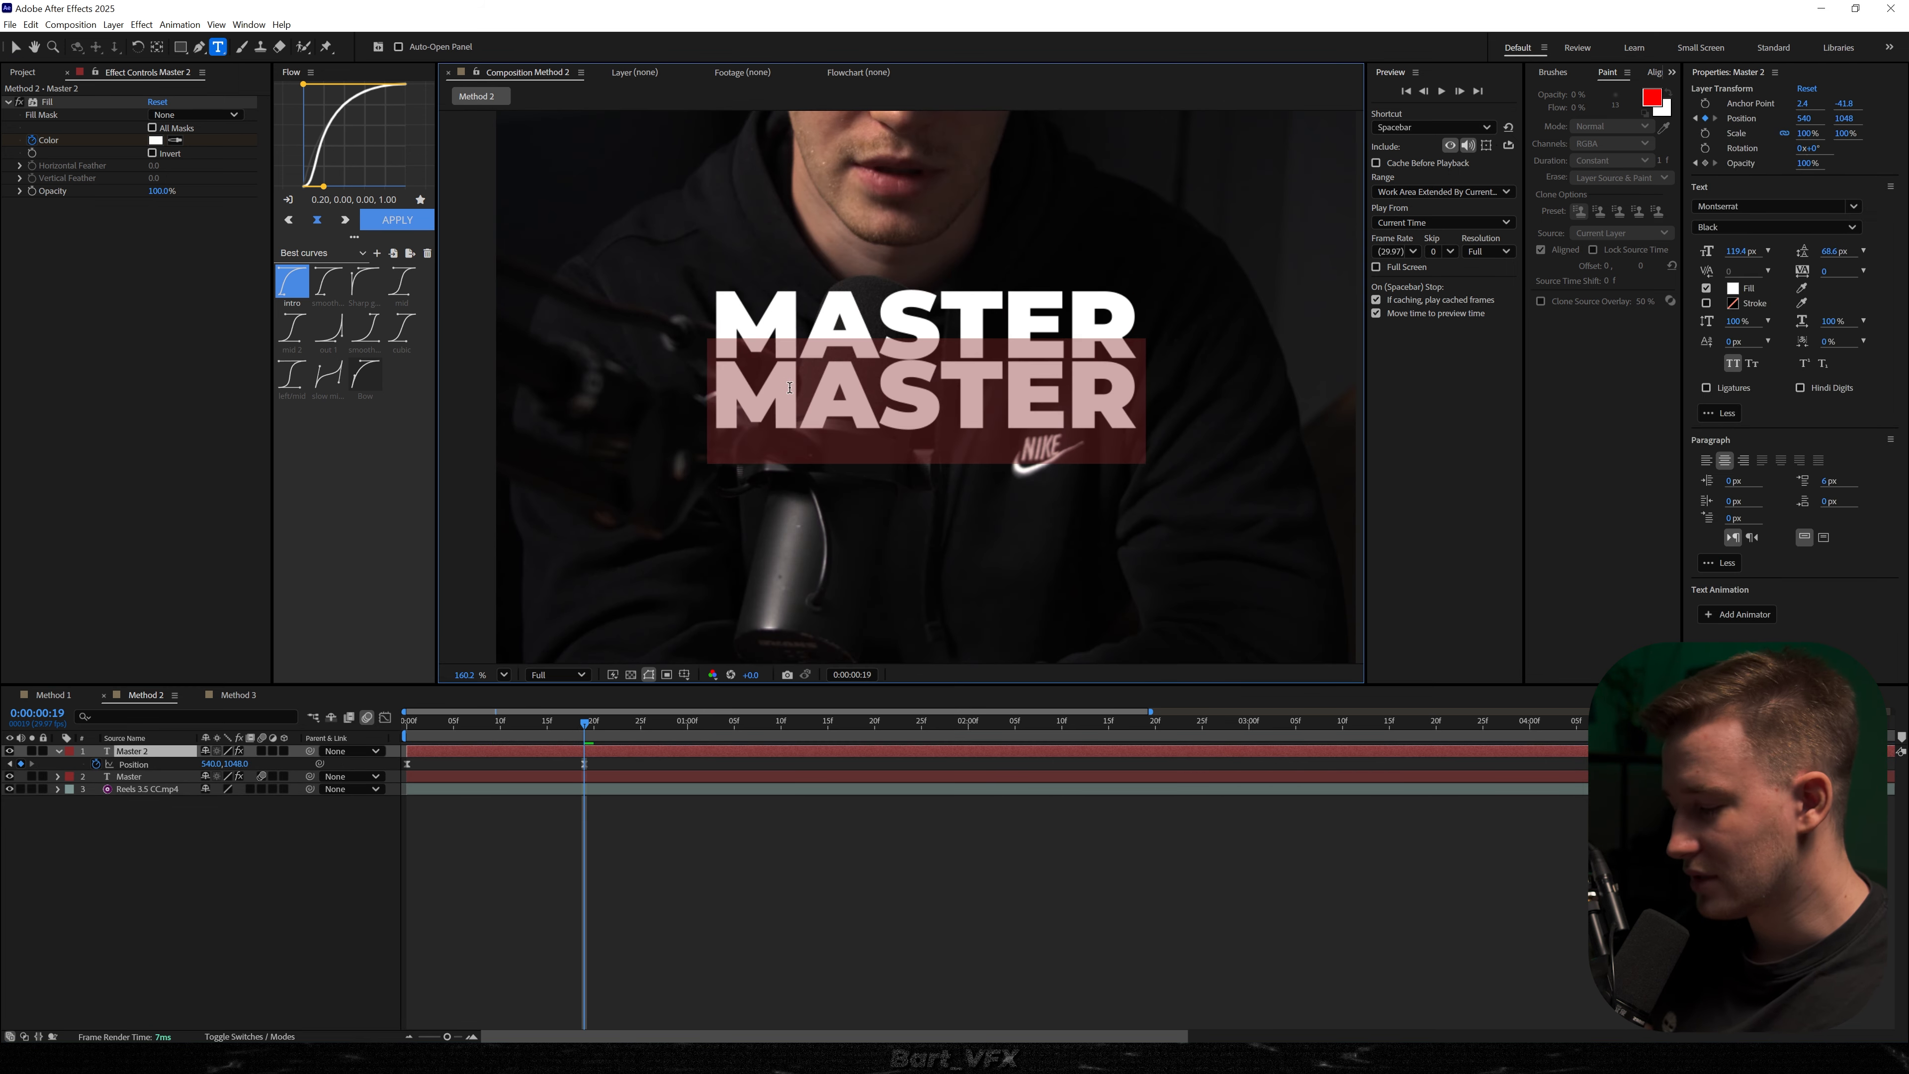
pyautogui.write('smooth')
# - Shift the smooth layer with both its Position keyframes to 557.8, 1054.7 at frame 19, aligning its left edge with MASTER
pyautogui.moveTo(601, 758); pyautogui.dragTo(348, 764)
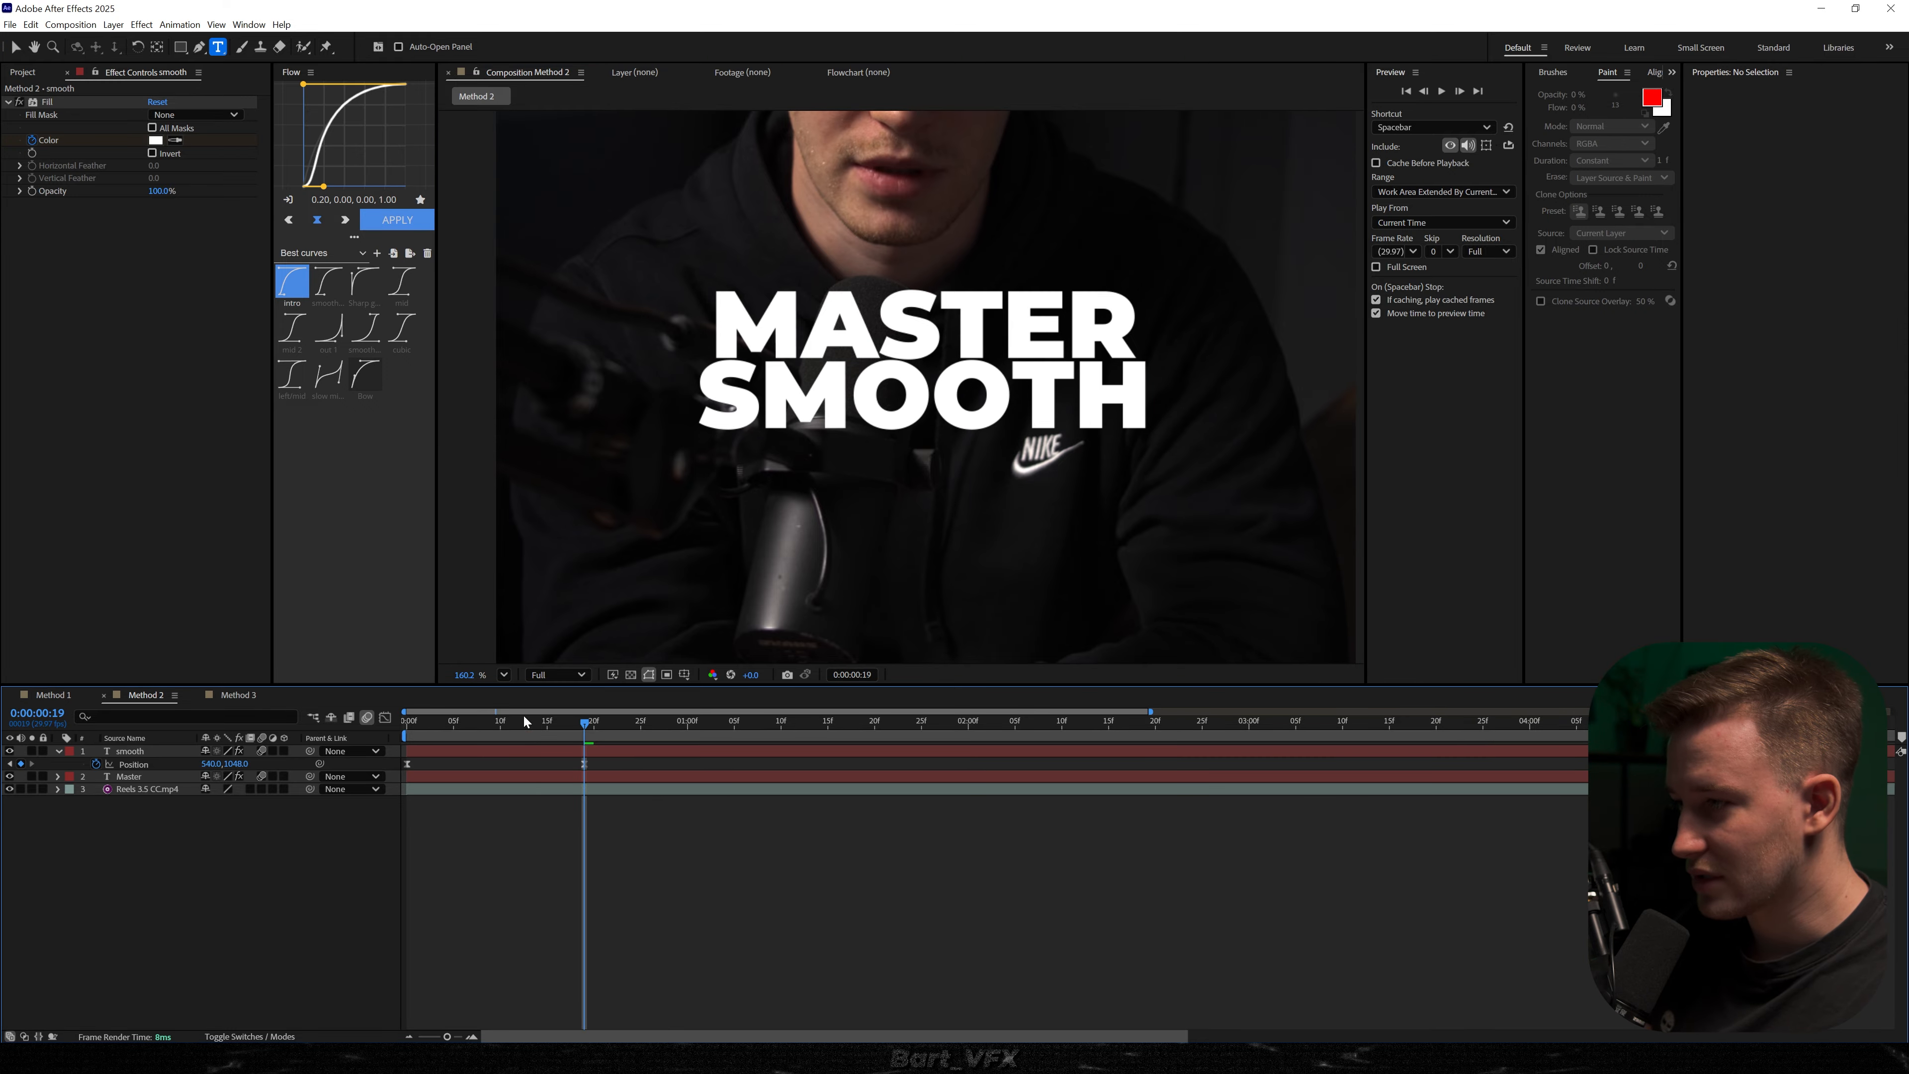
pyautogui.moveTo(608, 763); pyautogui.dragTo(376, 767)
pyautogui.scroll(1, 667, 519)
pyautogui.moveTo(793, 340); pyautogui.dragTo(781, 488)
pyautogui.press('v')
pyautogui.moveTo(762, 415); pyautogui.dragTo(792, 416)
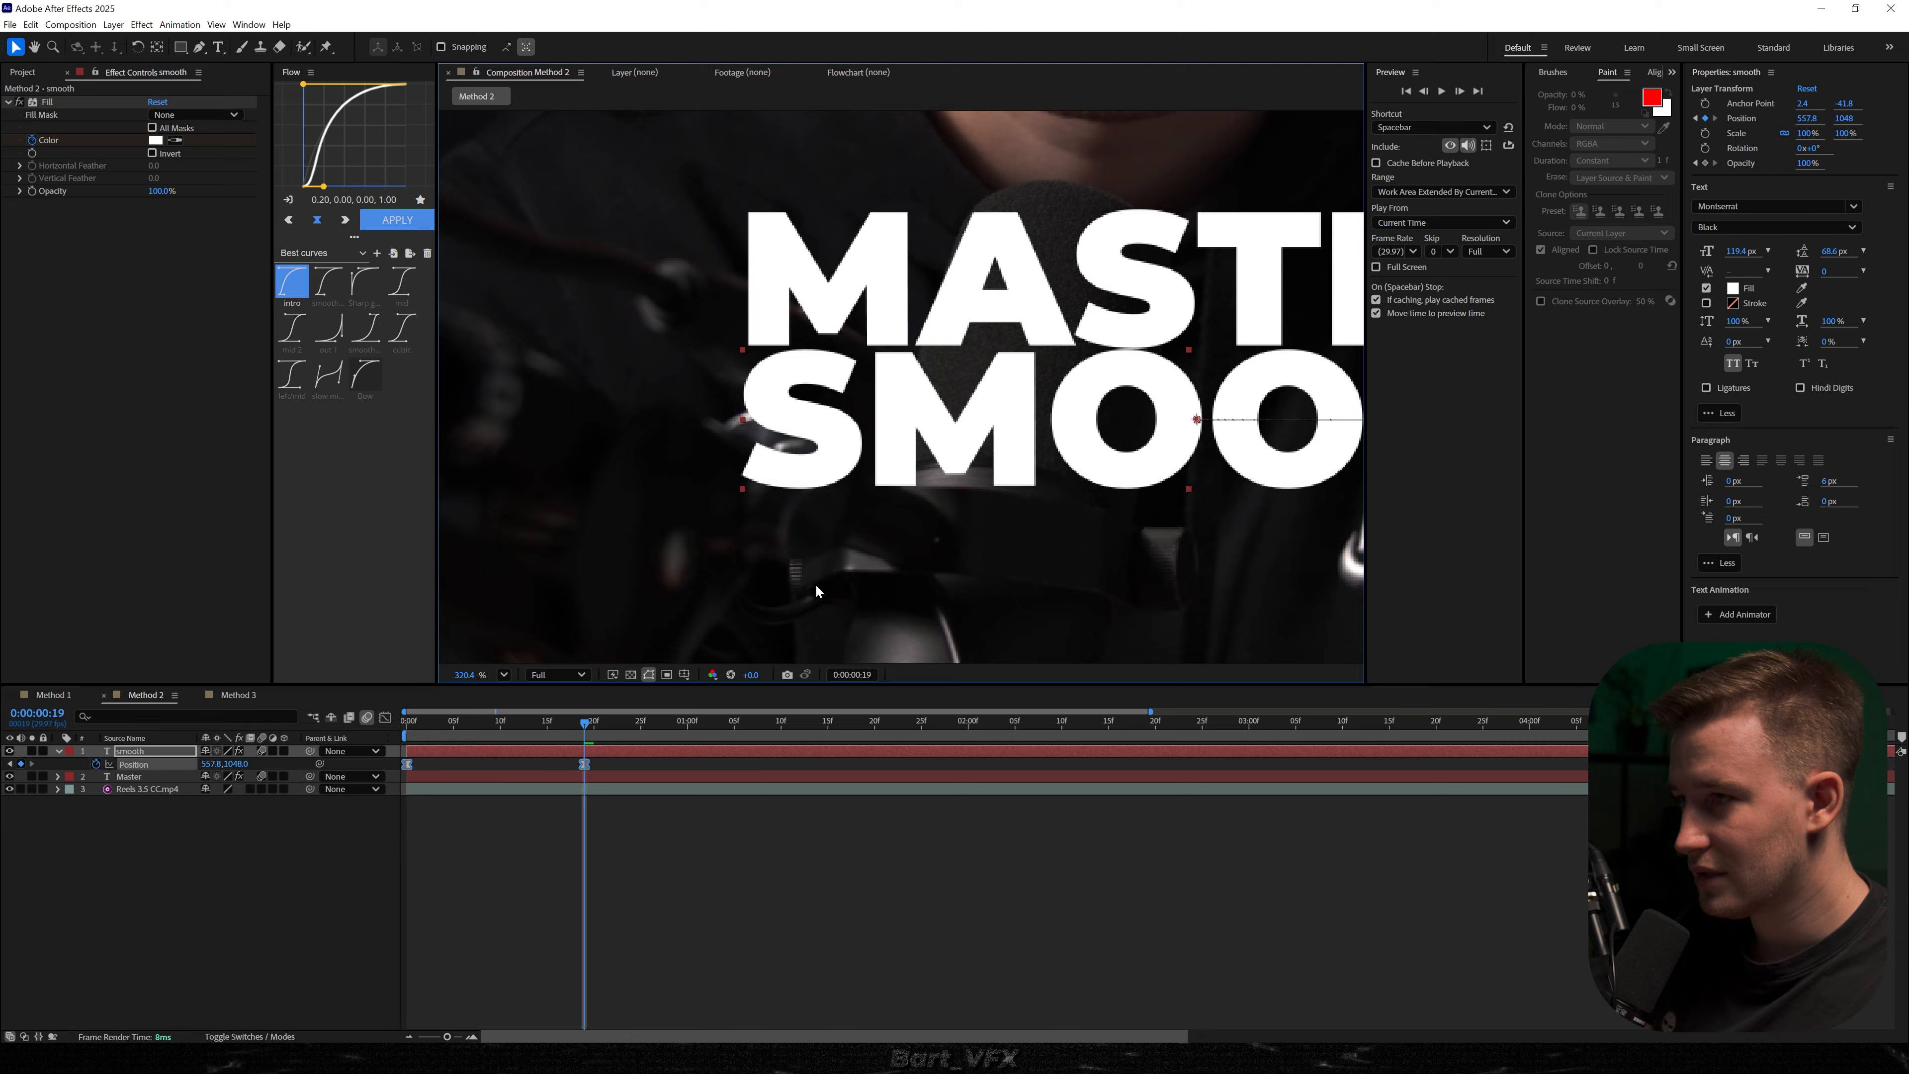
pyautogui.scroll(-4, 823, 564)
pyautogui.scroll(3, 884, 539)
pyautogui.moveTo(885, 486); pyautogui.dragTo(884, 497)
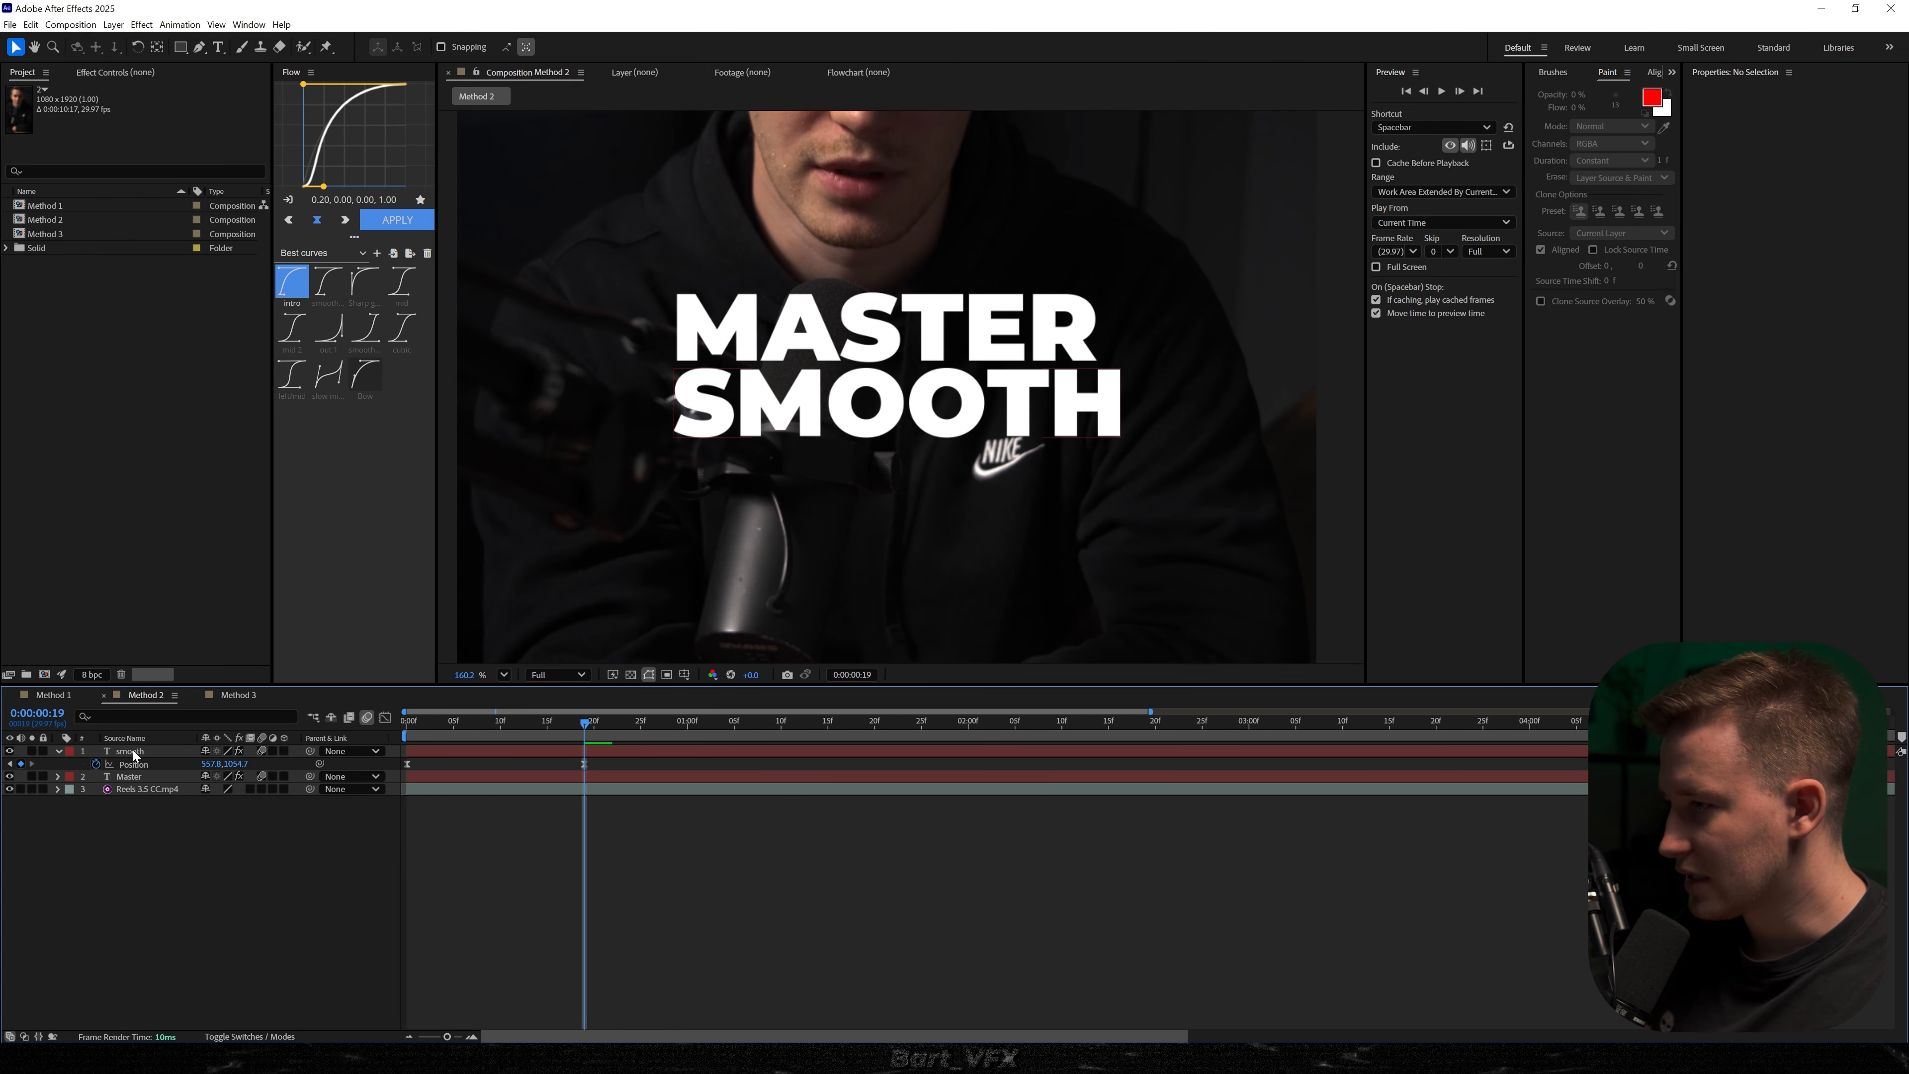
# - Duplicate the smooth layer, lower the copy to Y 1149.7, and change its wording to TEXT
pyautogui.click(135, 752)
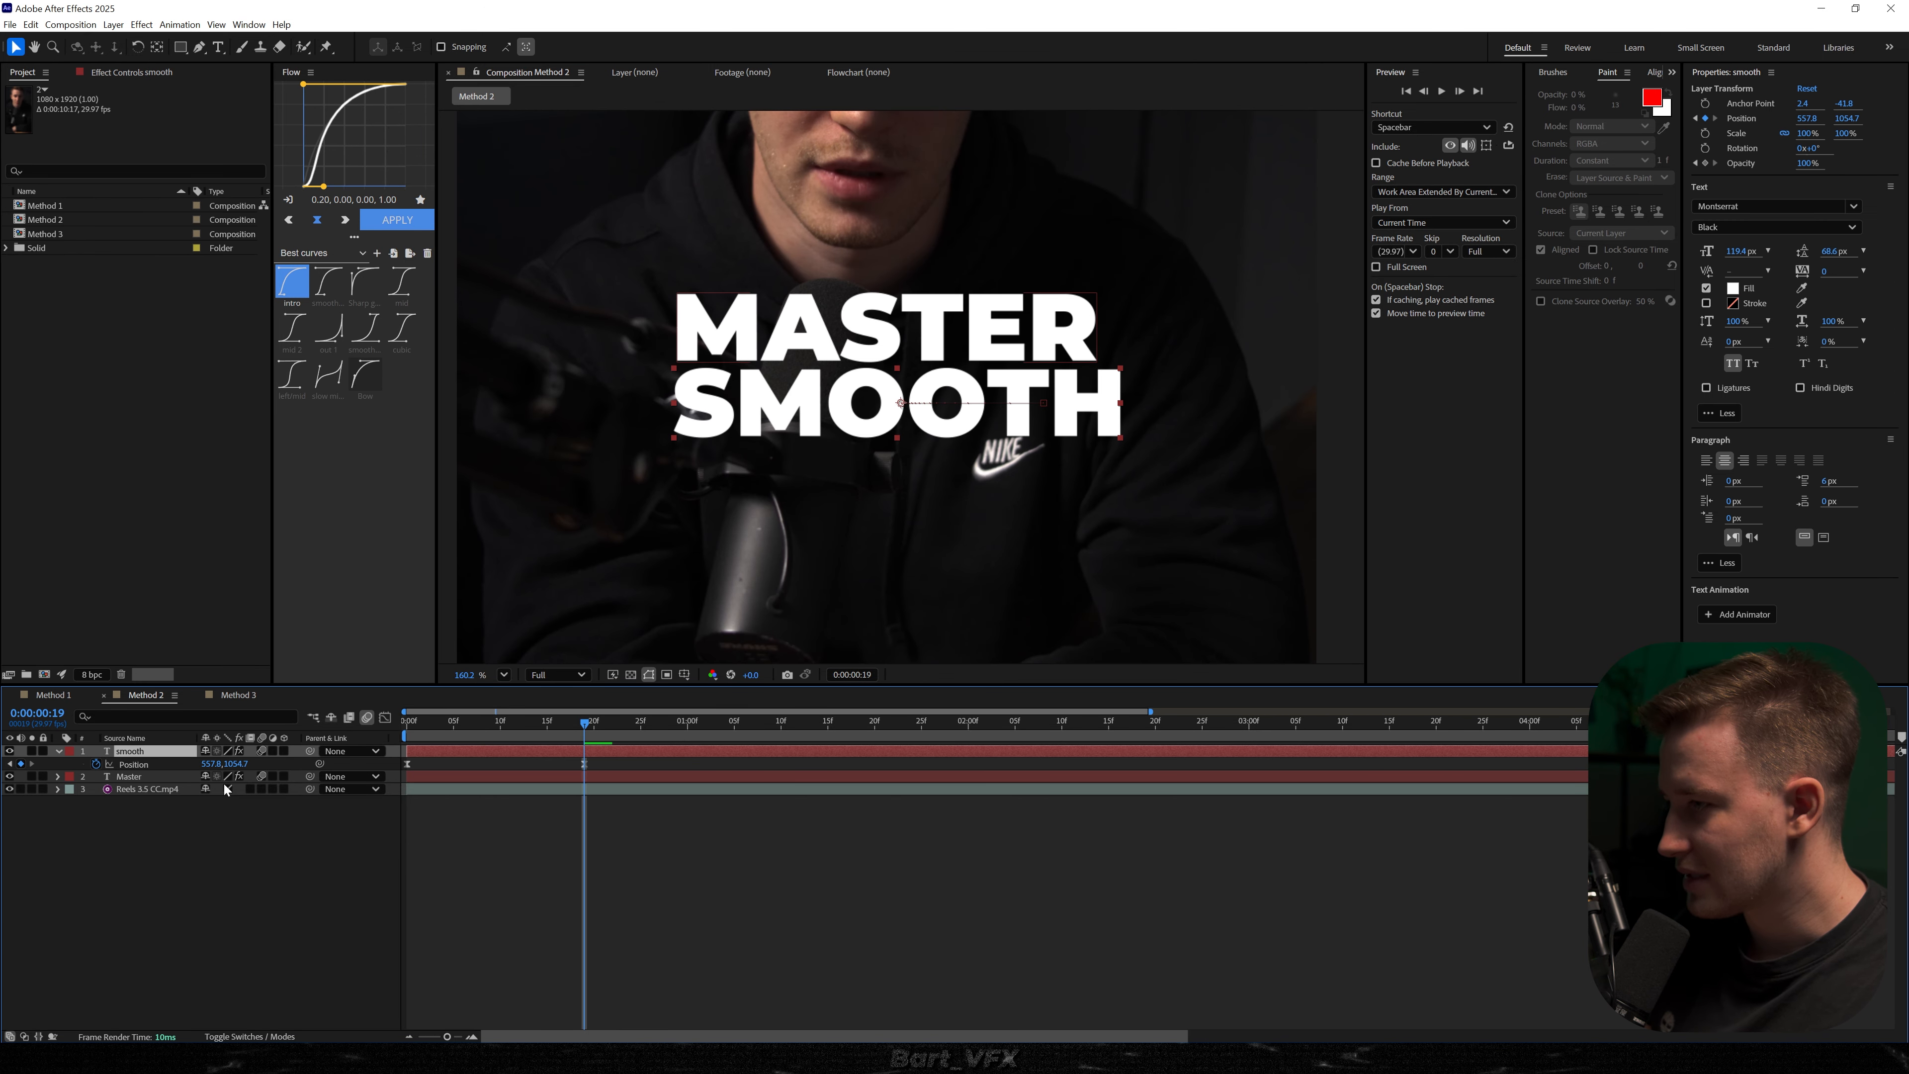
pyautogui.hotkey('ctrl', 'd')
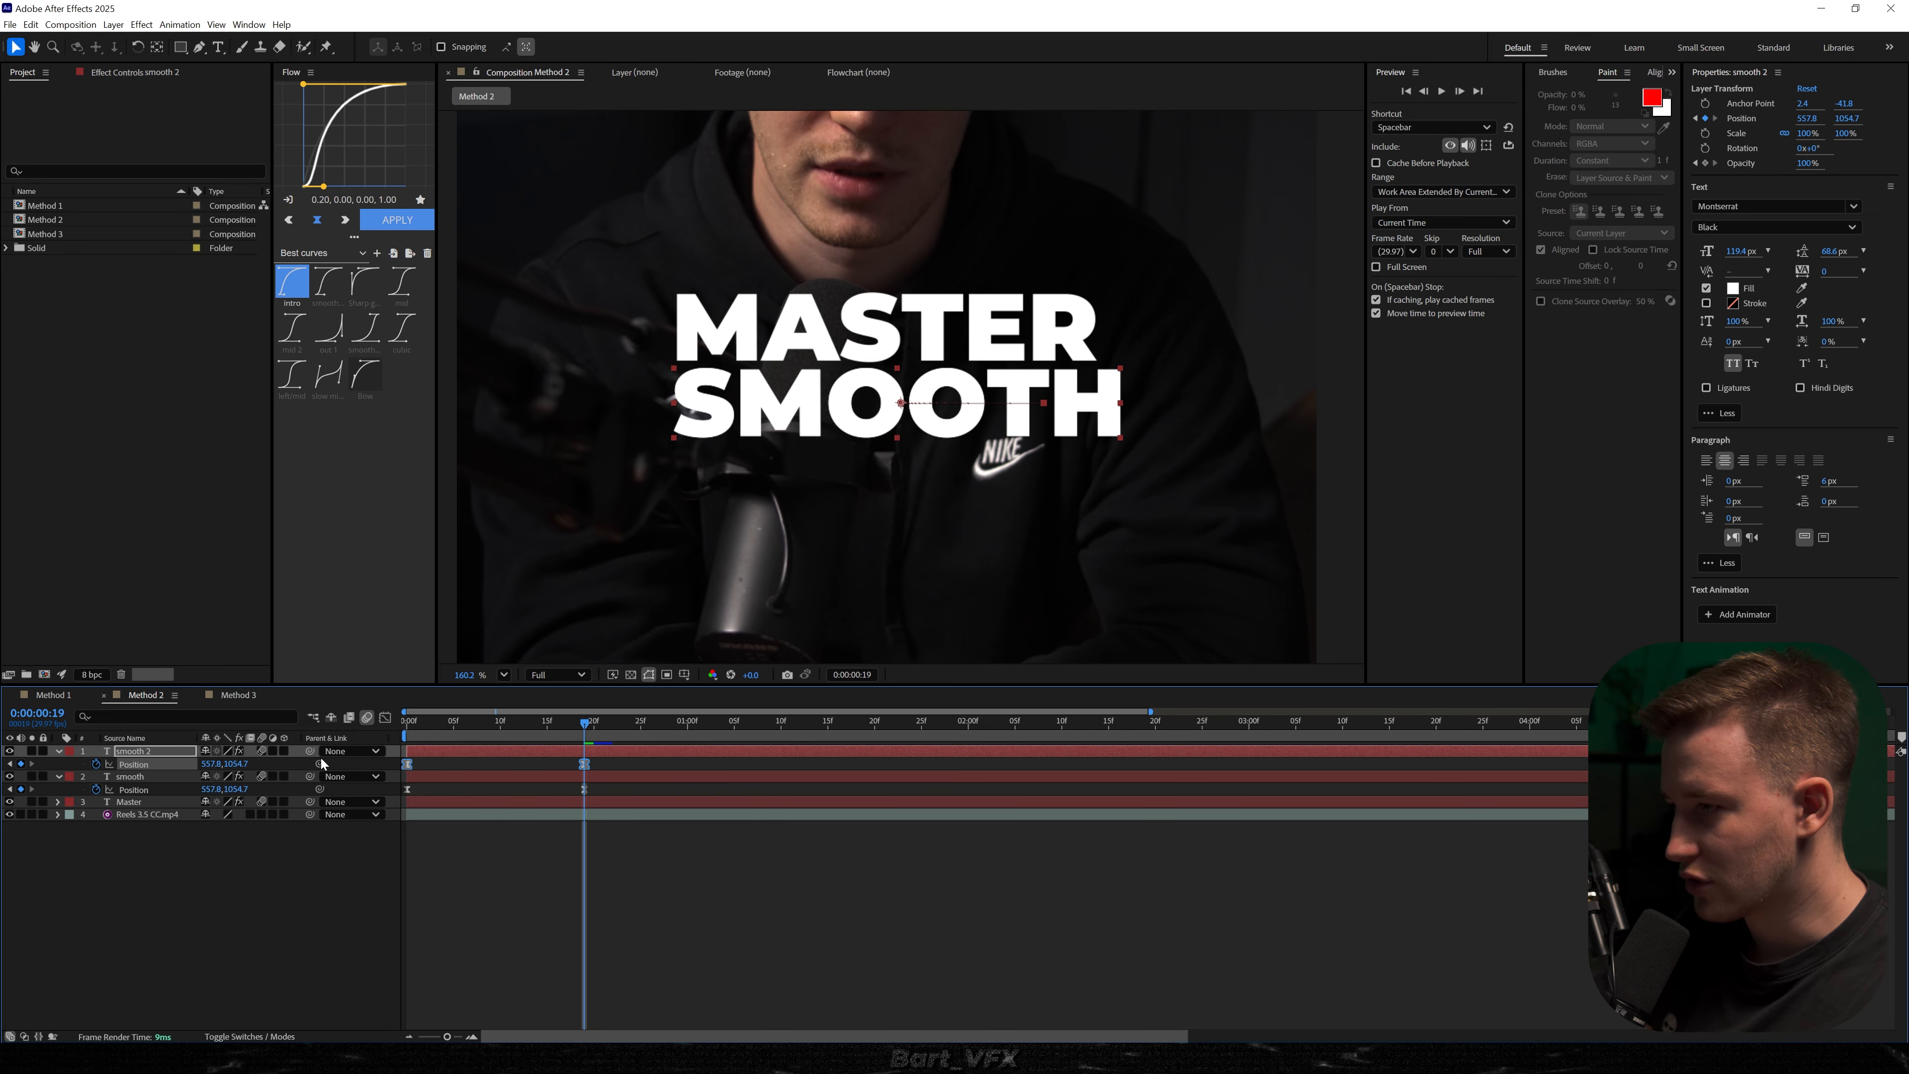
pyautogui.moveTo(244, 763); pyautogui.dragTo(311, 764)
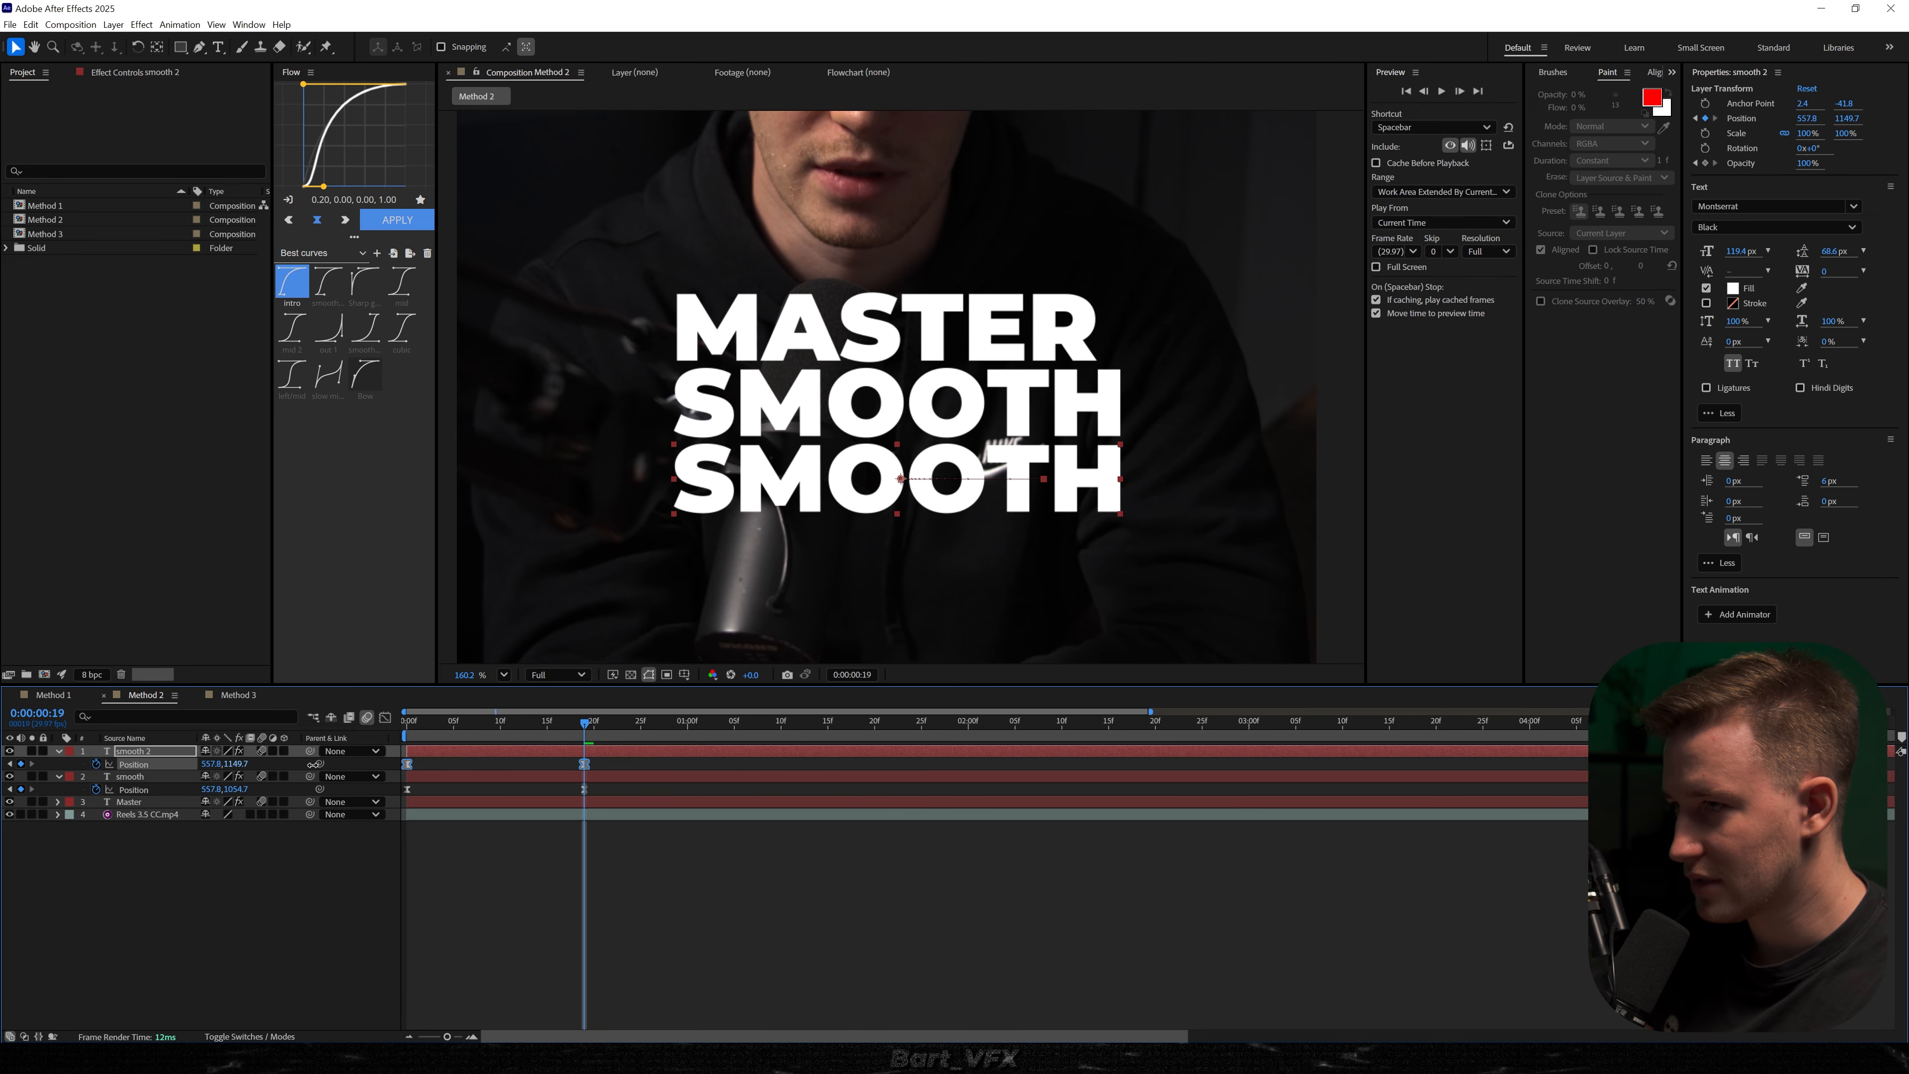
pyautogui.doubleClick(821, 512)
pyautogui.write('TEXT')
# - Shift the text layer sideways with its Position keyframes so its left edge aligns with MASTER and SMOOTH
pyautogui.click(641, 764)
pyautogui.press('v')
pyautogui.moveTo(799, 502); pyautogui.dragTo(710, 503)
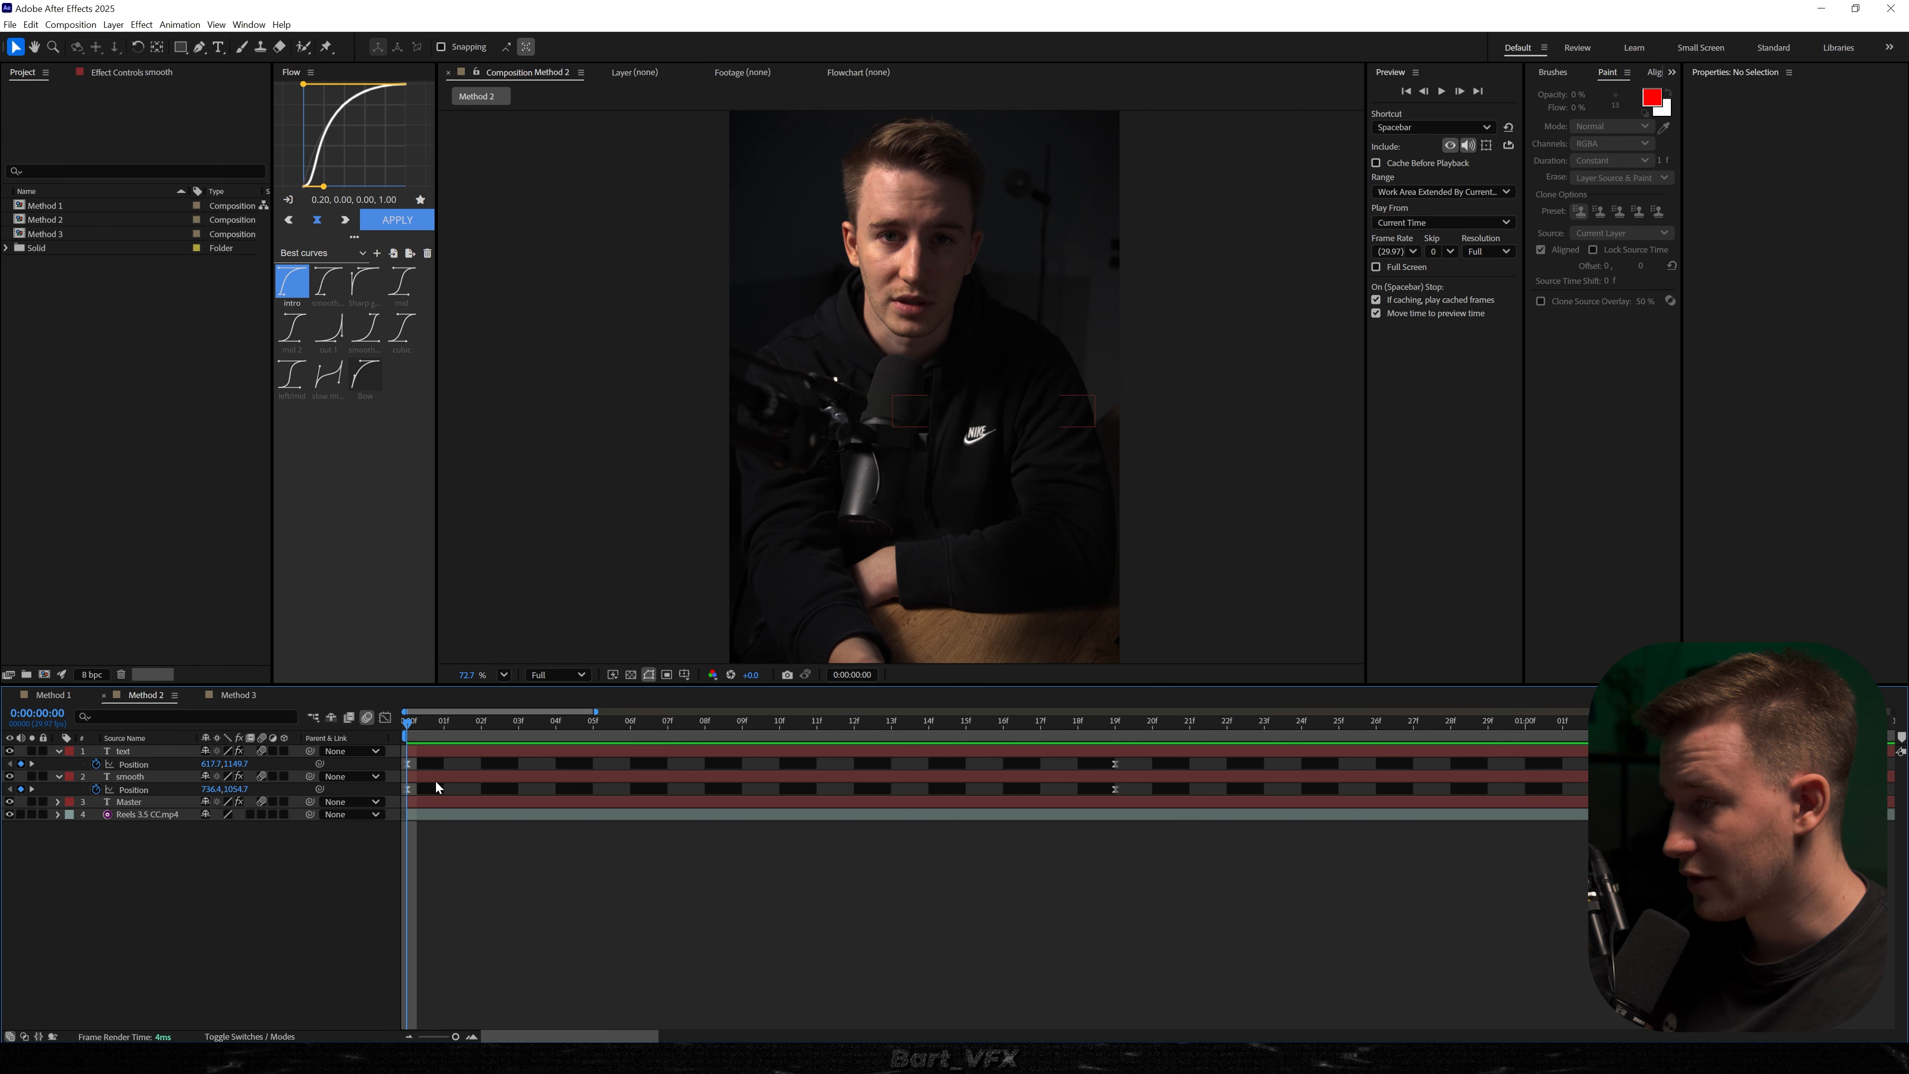
# - Stagger the smooth layer to start at frame 2 and the text layer at frame 4, and preview the result
pyautogui.moveTo(435, 780); pyautogui.dragTo(597, 754)
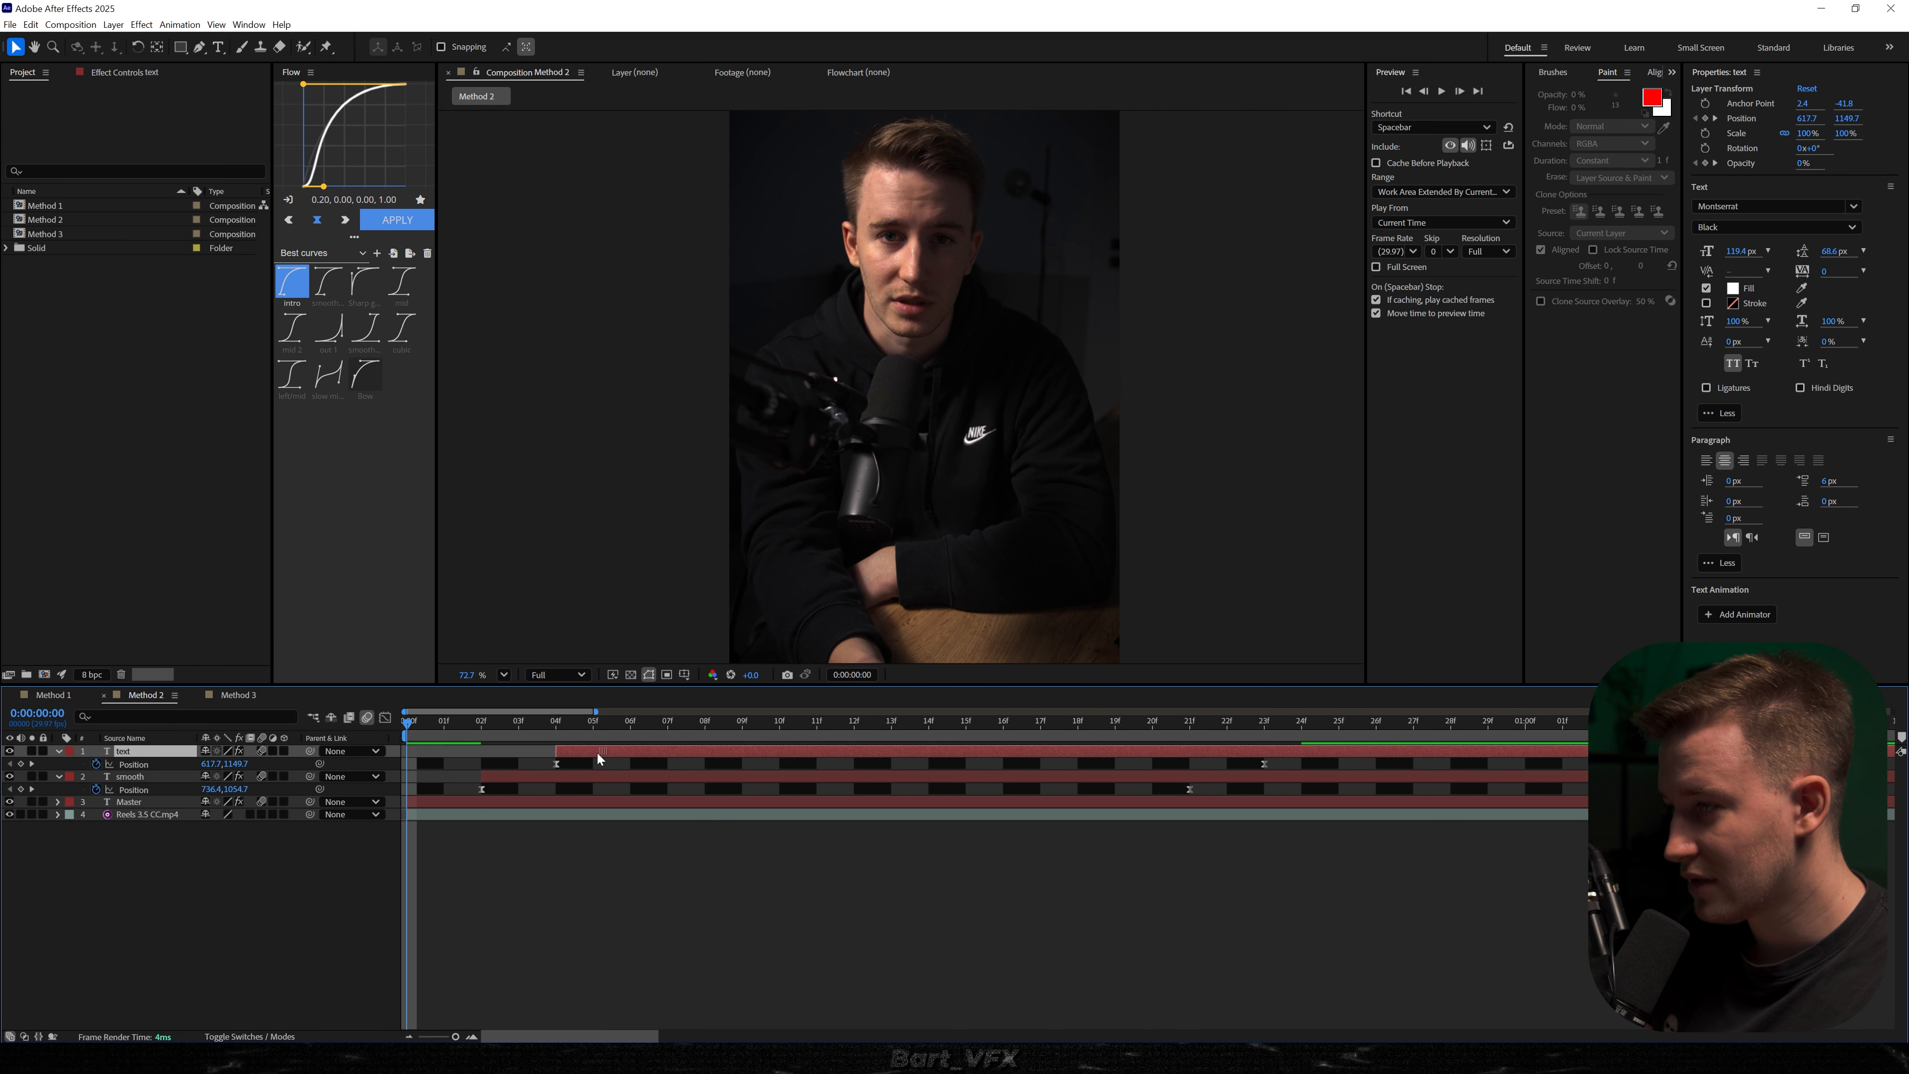
pyautogui.press('space')
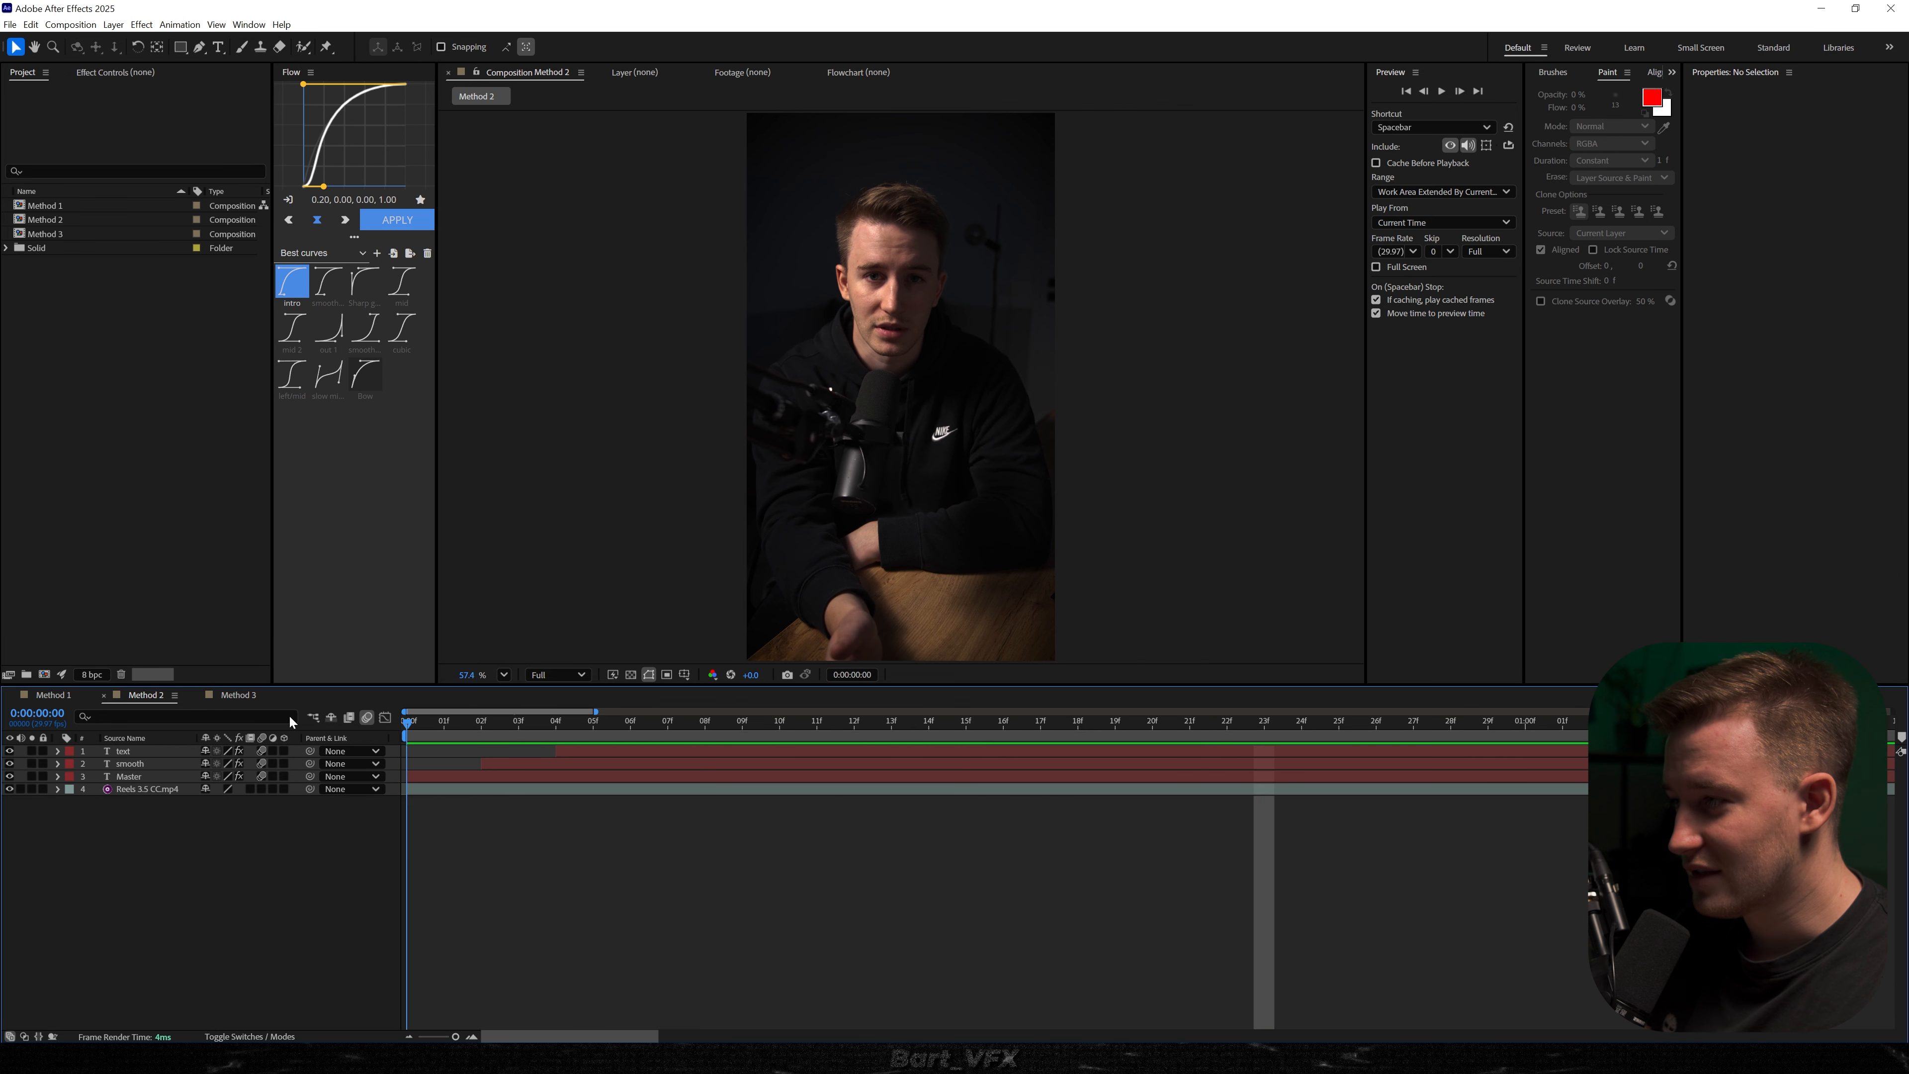
pyautogui.press('space')
# - Add an adjustment layer above the text layers, apply the zoom out preset to it, and play the animation
pyautogui.hotkey('ctrl', 'alt', 'y')
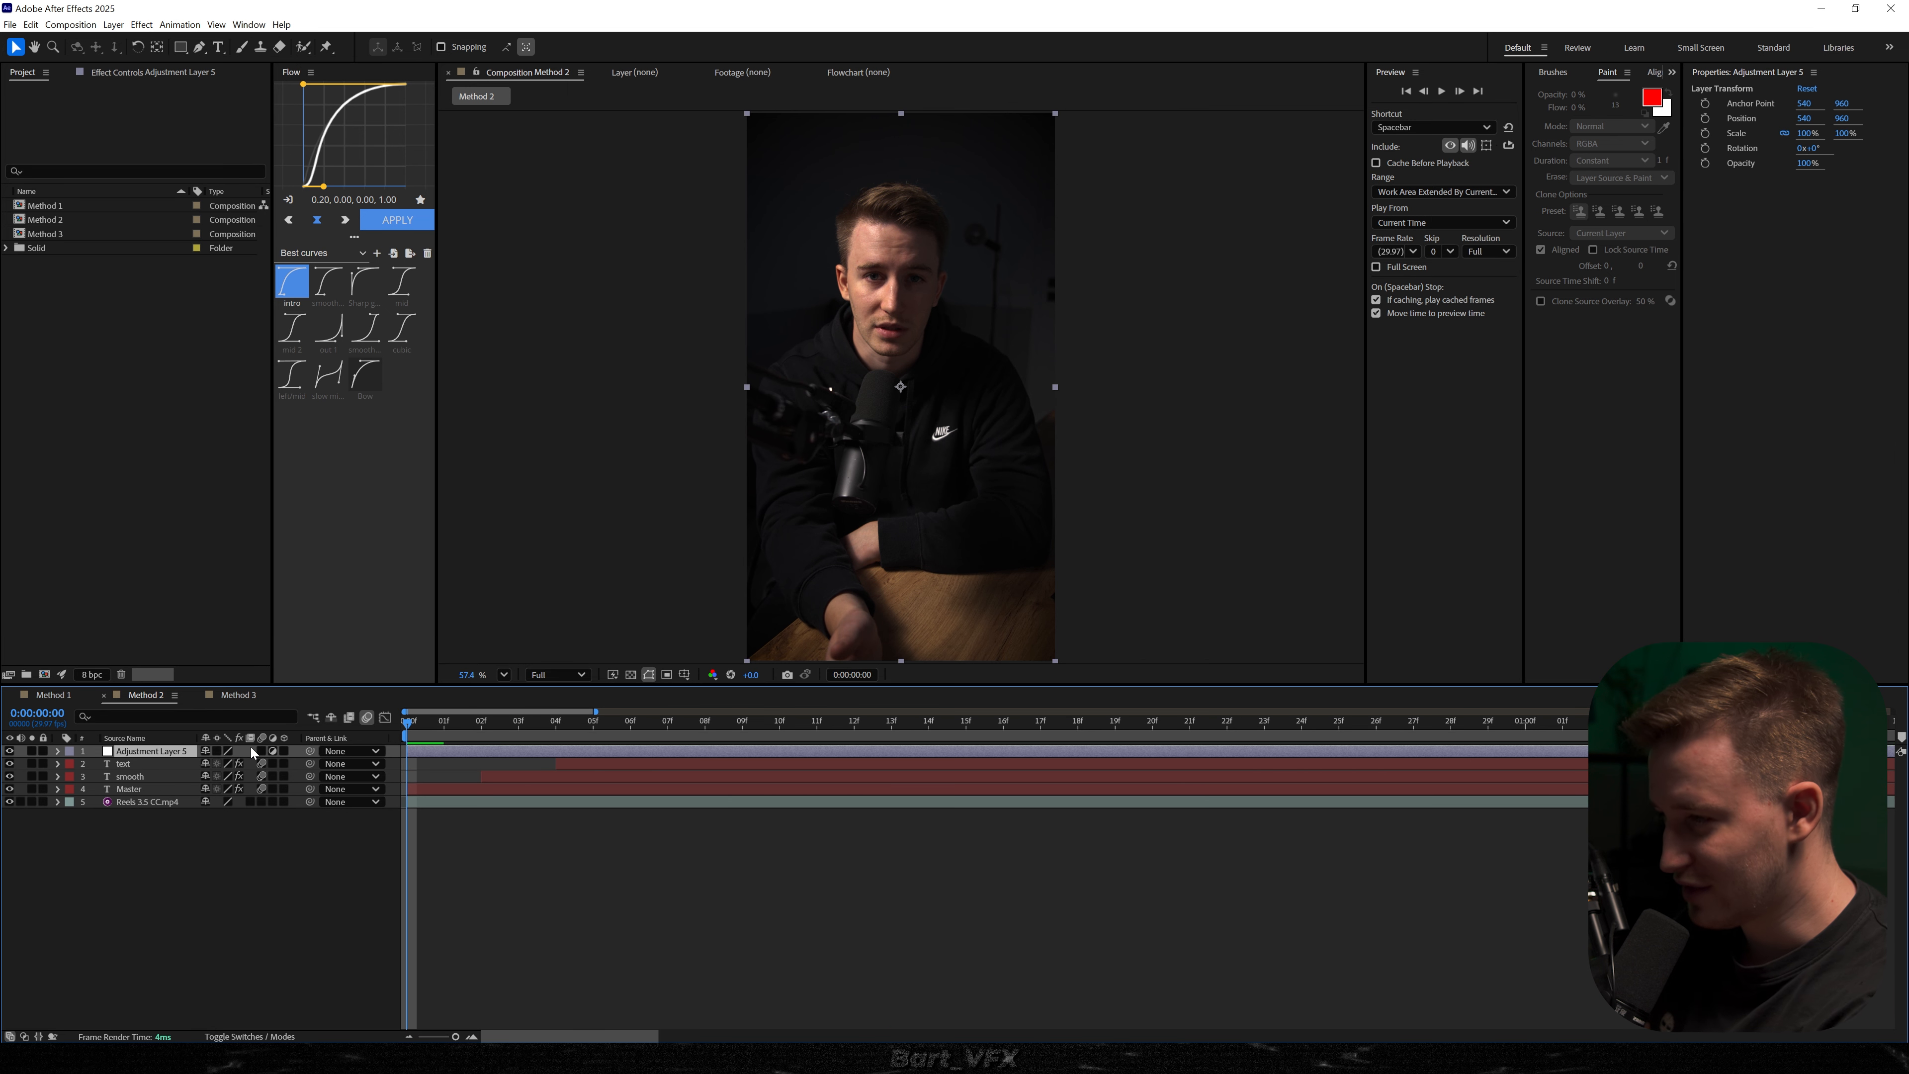
pyautogui.hotkey('ctrl', 'space')
pyautogui.write('zoom out')
pyautogui.press('Return')
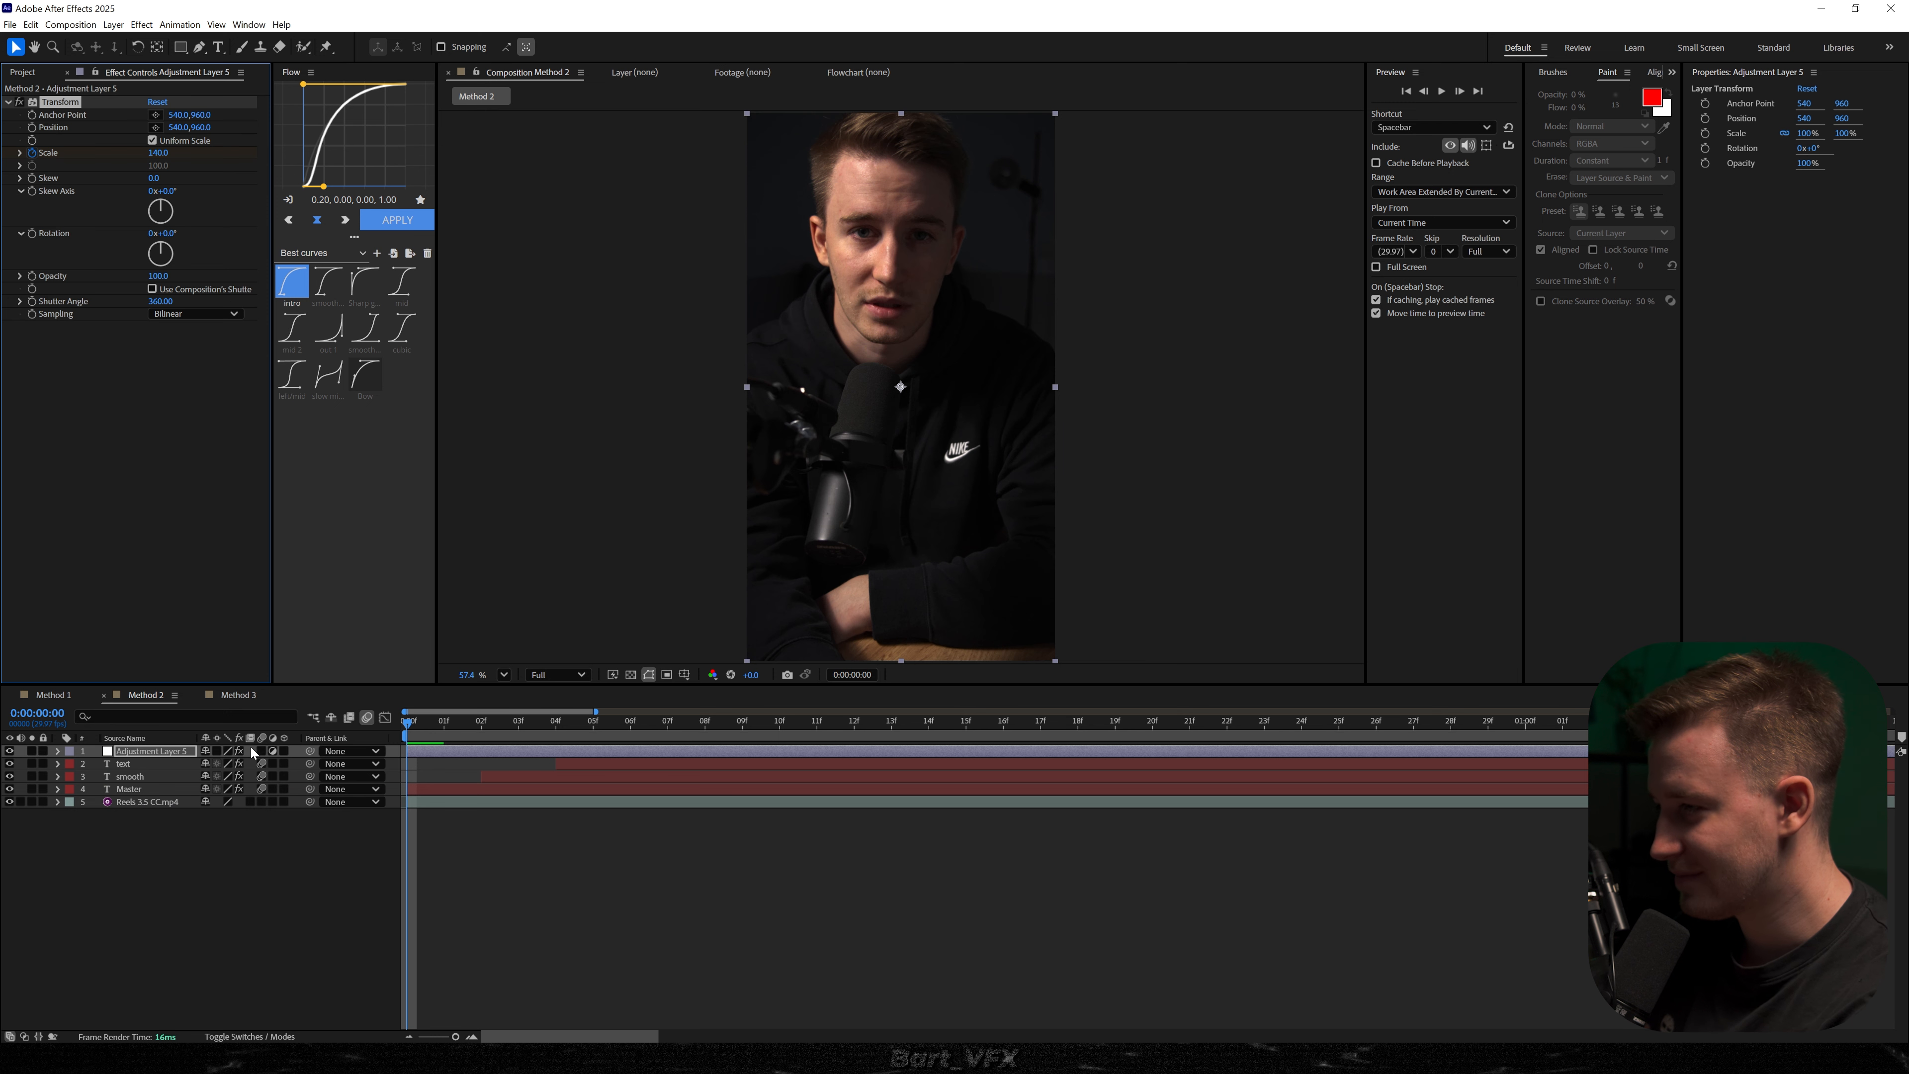
pyautogui.press('space')
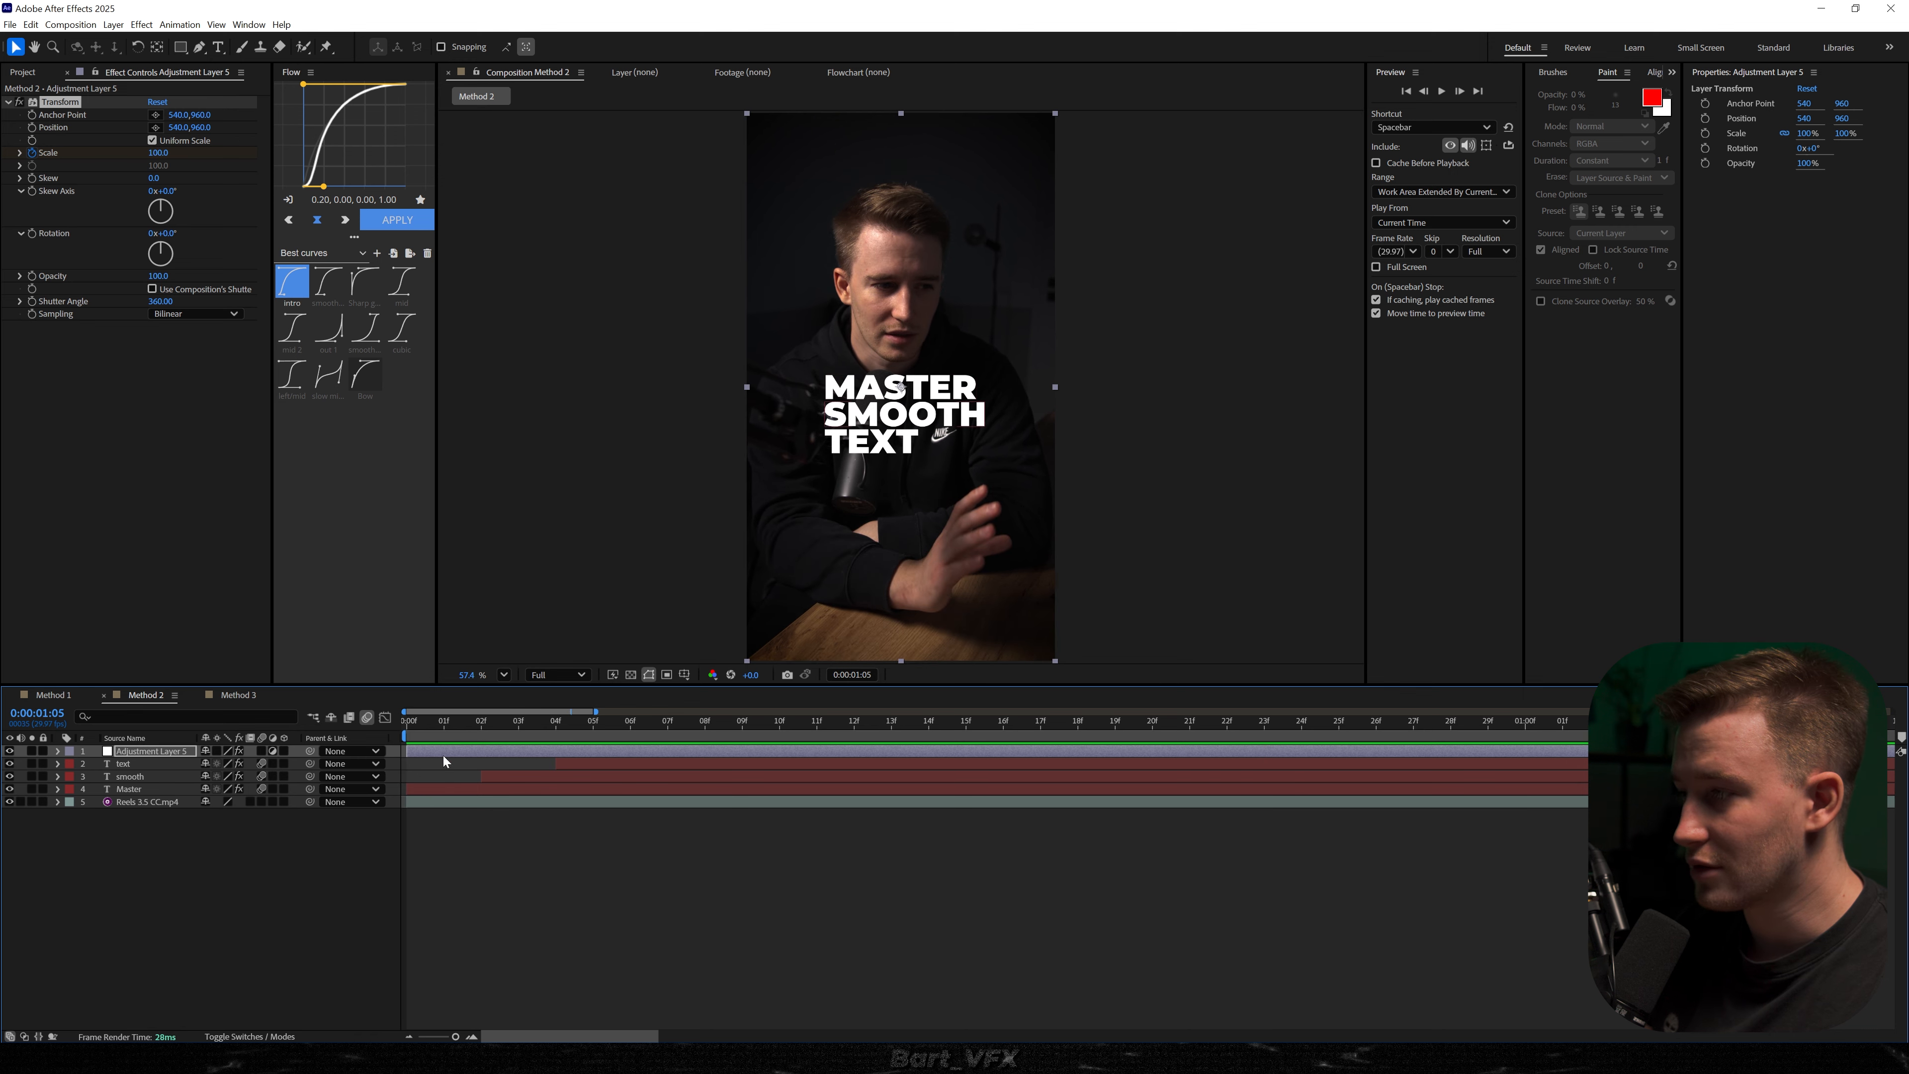
pyautogui.click(481, 720)
pyautogui.press('space')
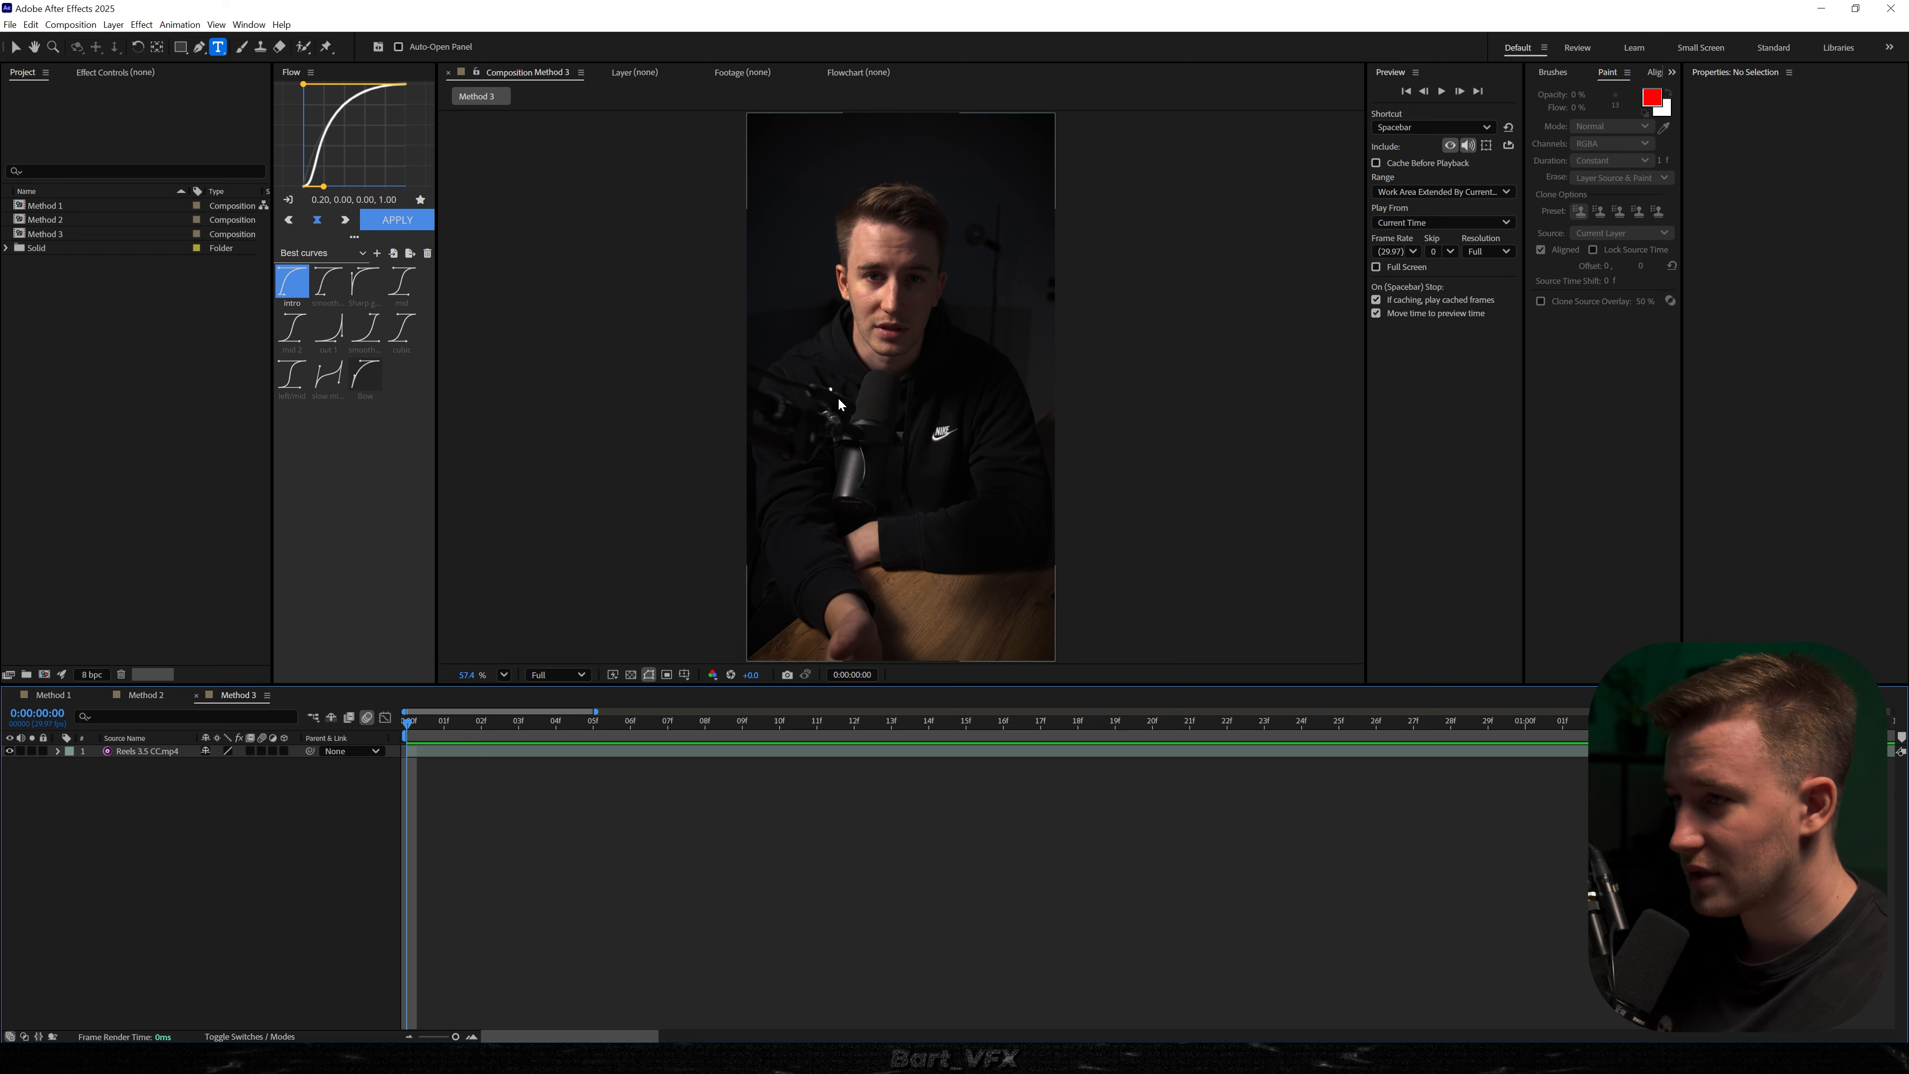
# - In Method 3, create a text layer reading master and place it at about X 325.7, beside the microphone
pyautogui.click(825, 396)
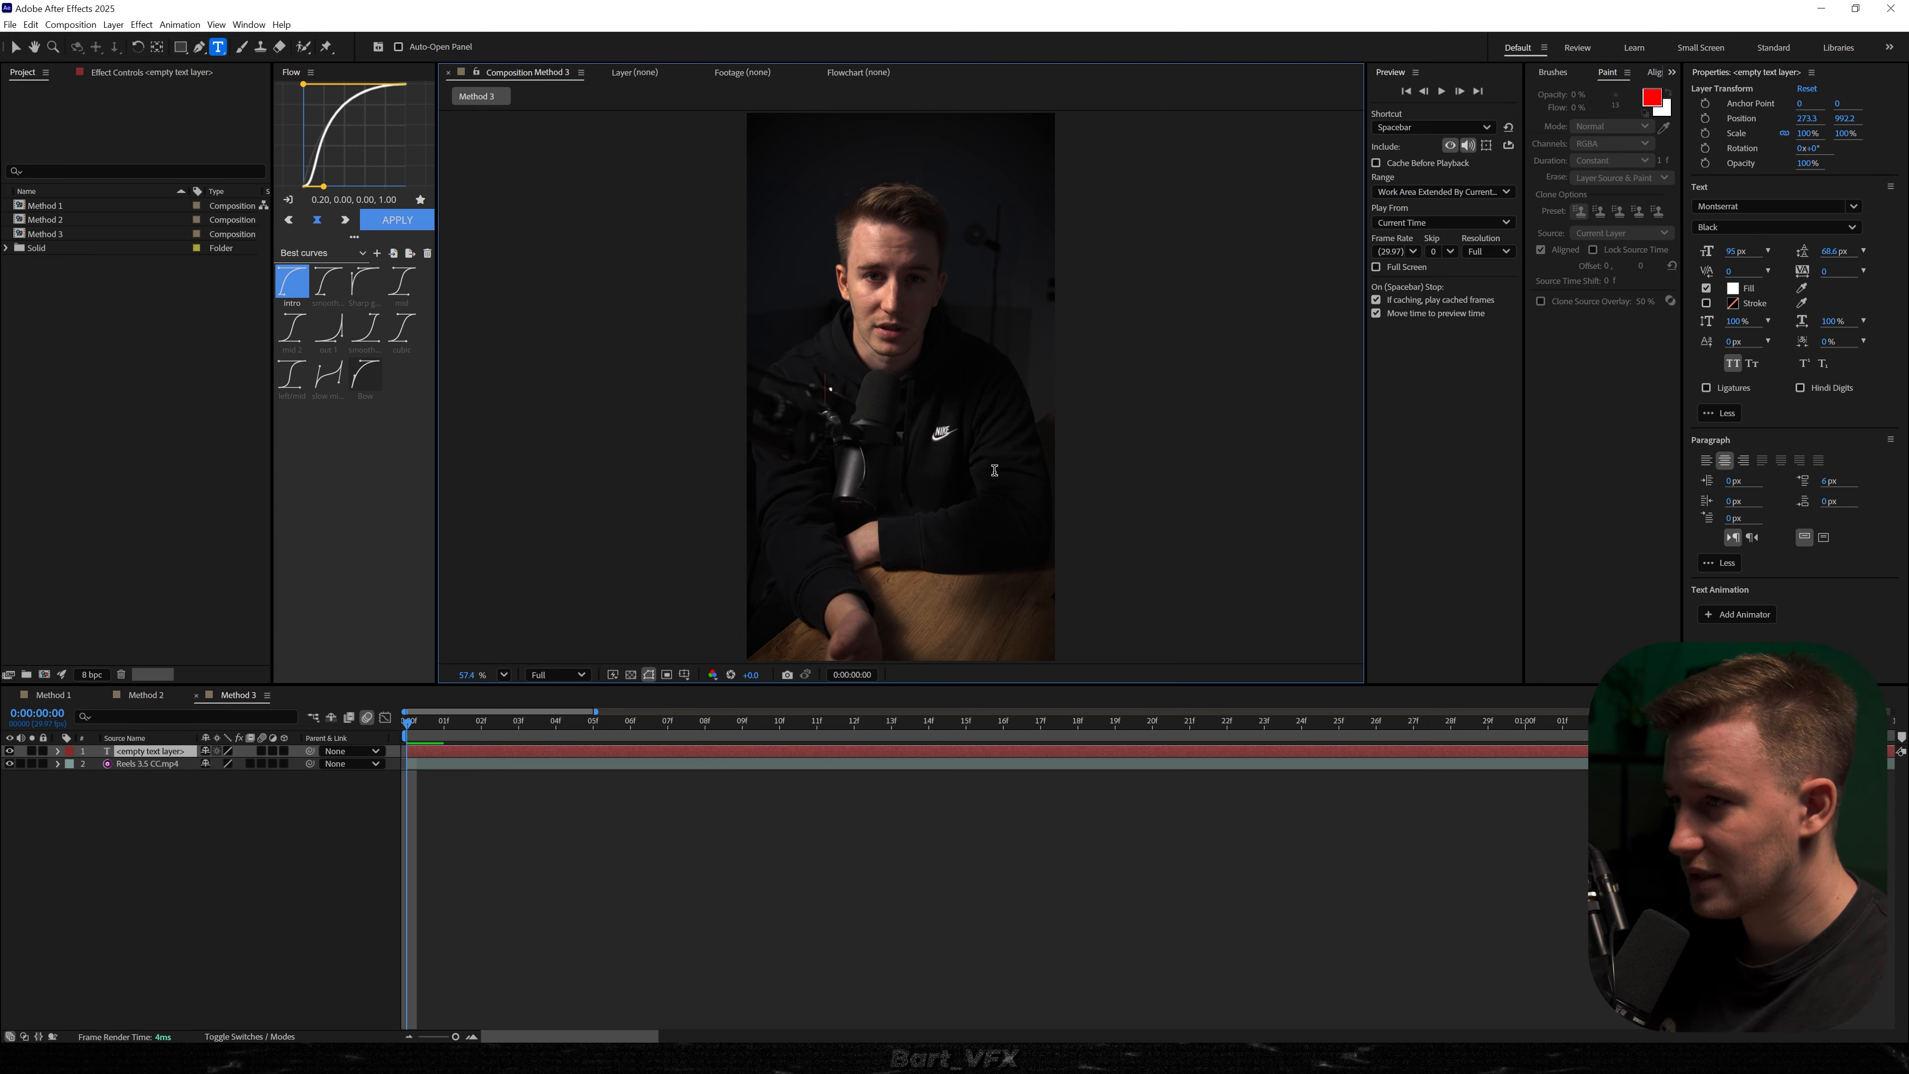
pyautogui.write('master')
pyautogui.moveTo(692, 421); pyautogui.dragTo(734, 421)
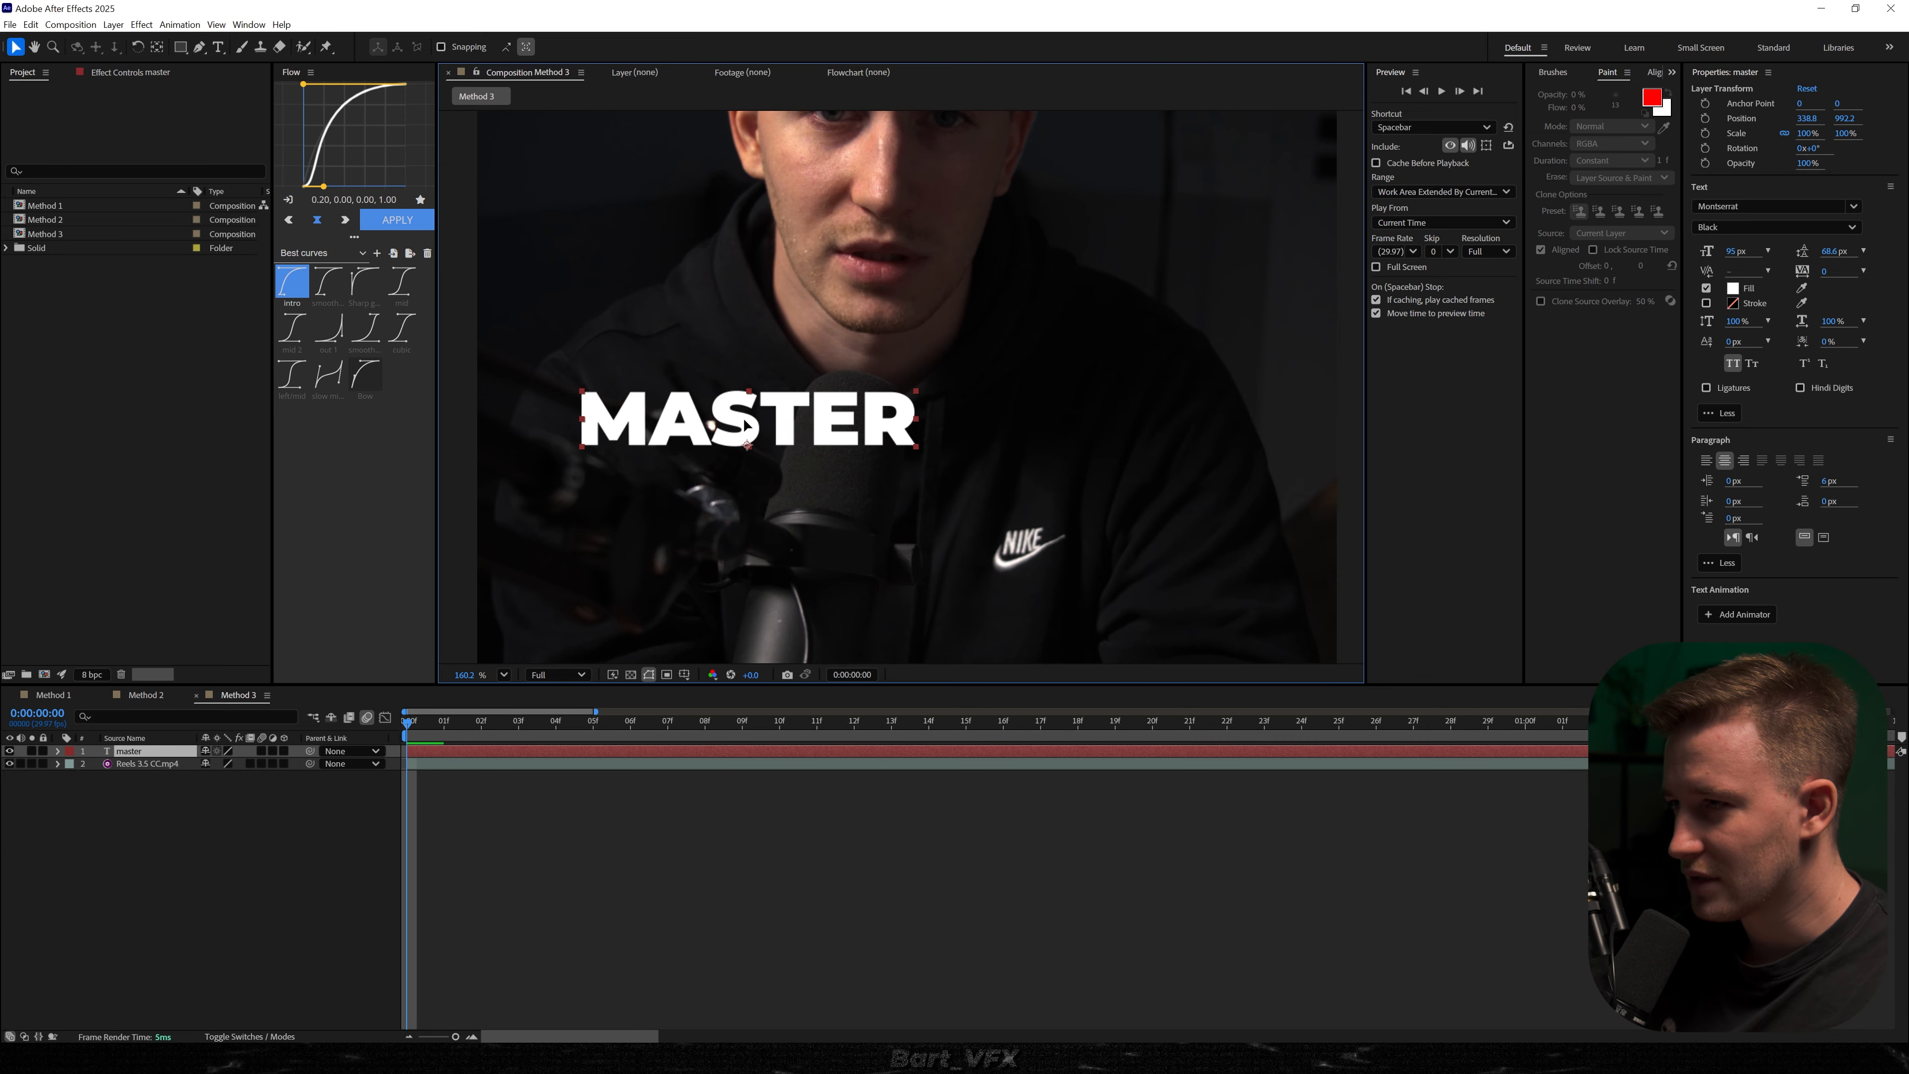
pyautogui.press('w')
pyautogui.moveTo(878, 483); pyautogui.dragTo(849, 388)
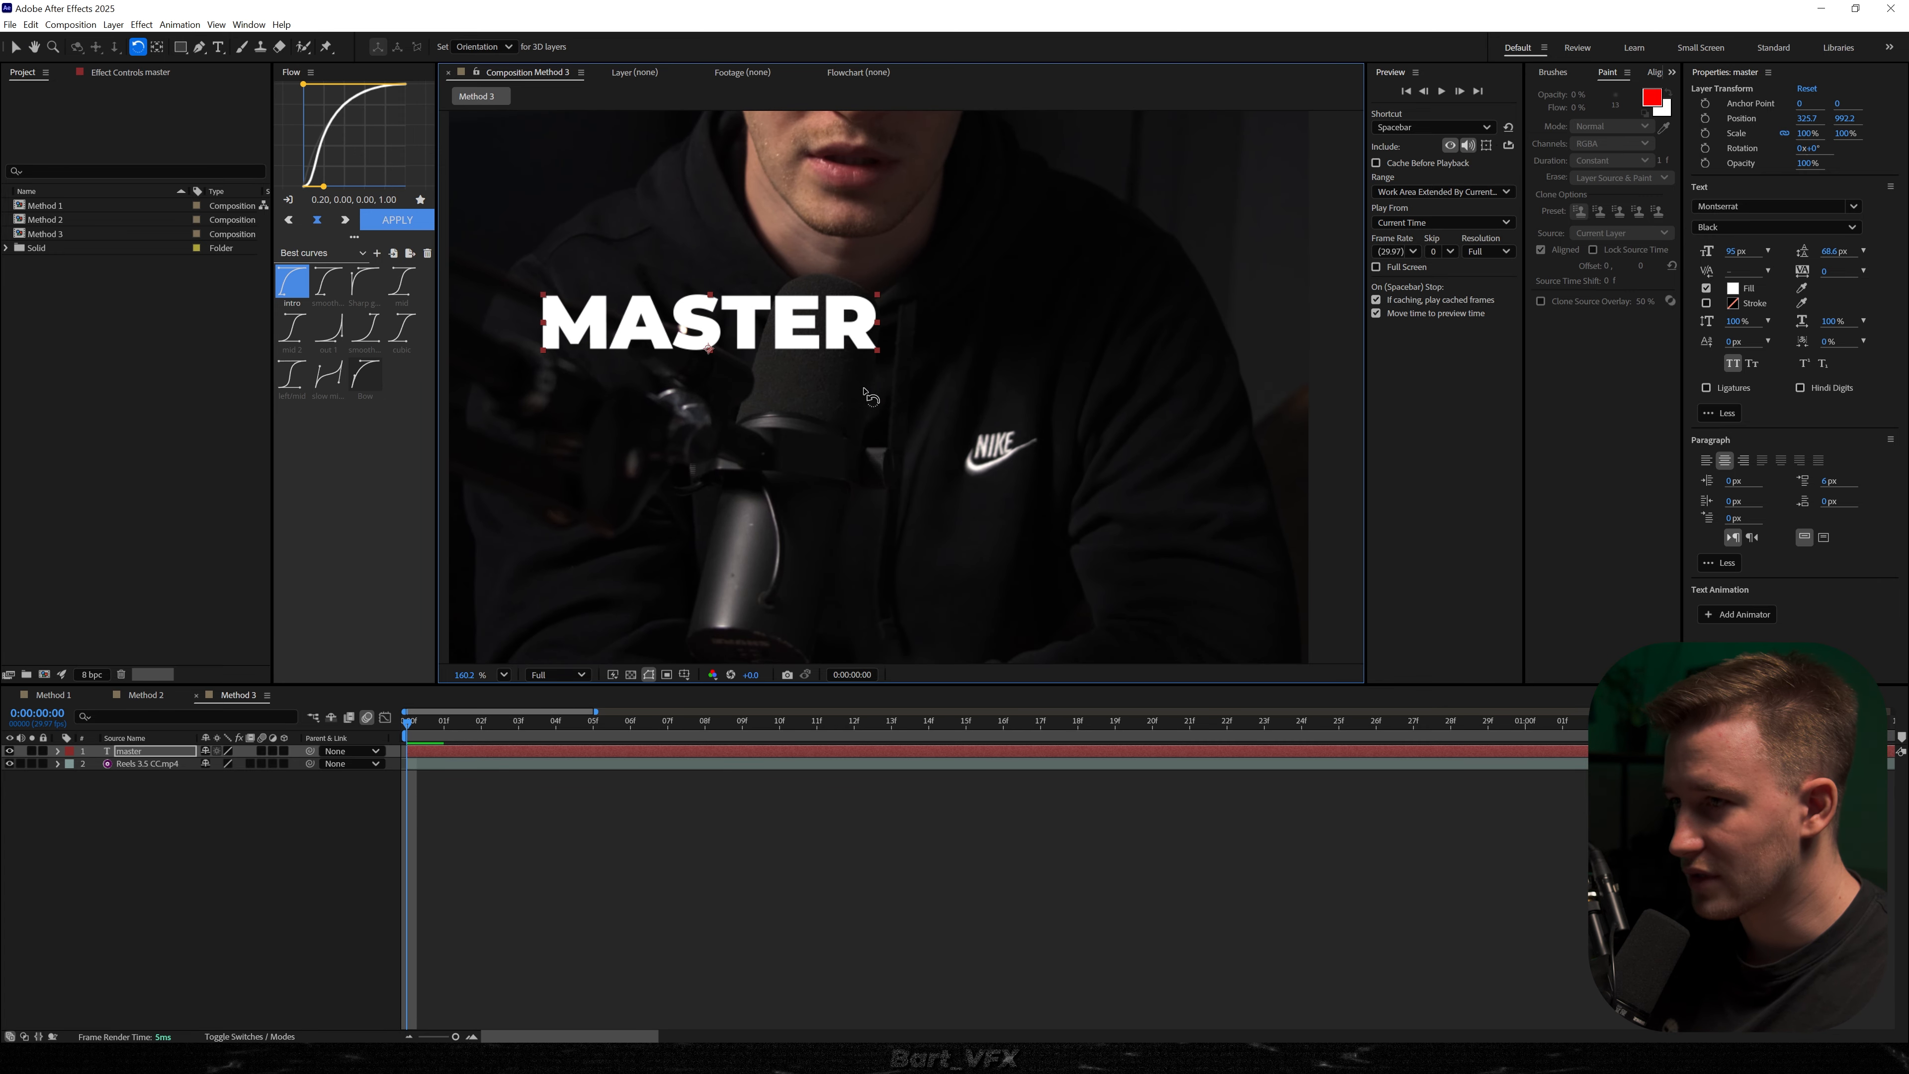
# - Center the anchor point in the master text layer and show the layer's Position property
pyautogui.press('v')
pyautogui.hotkey('ctrl', 'alt', 'Home')
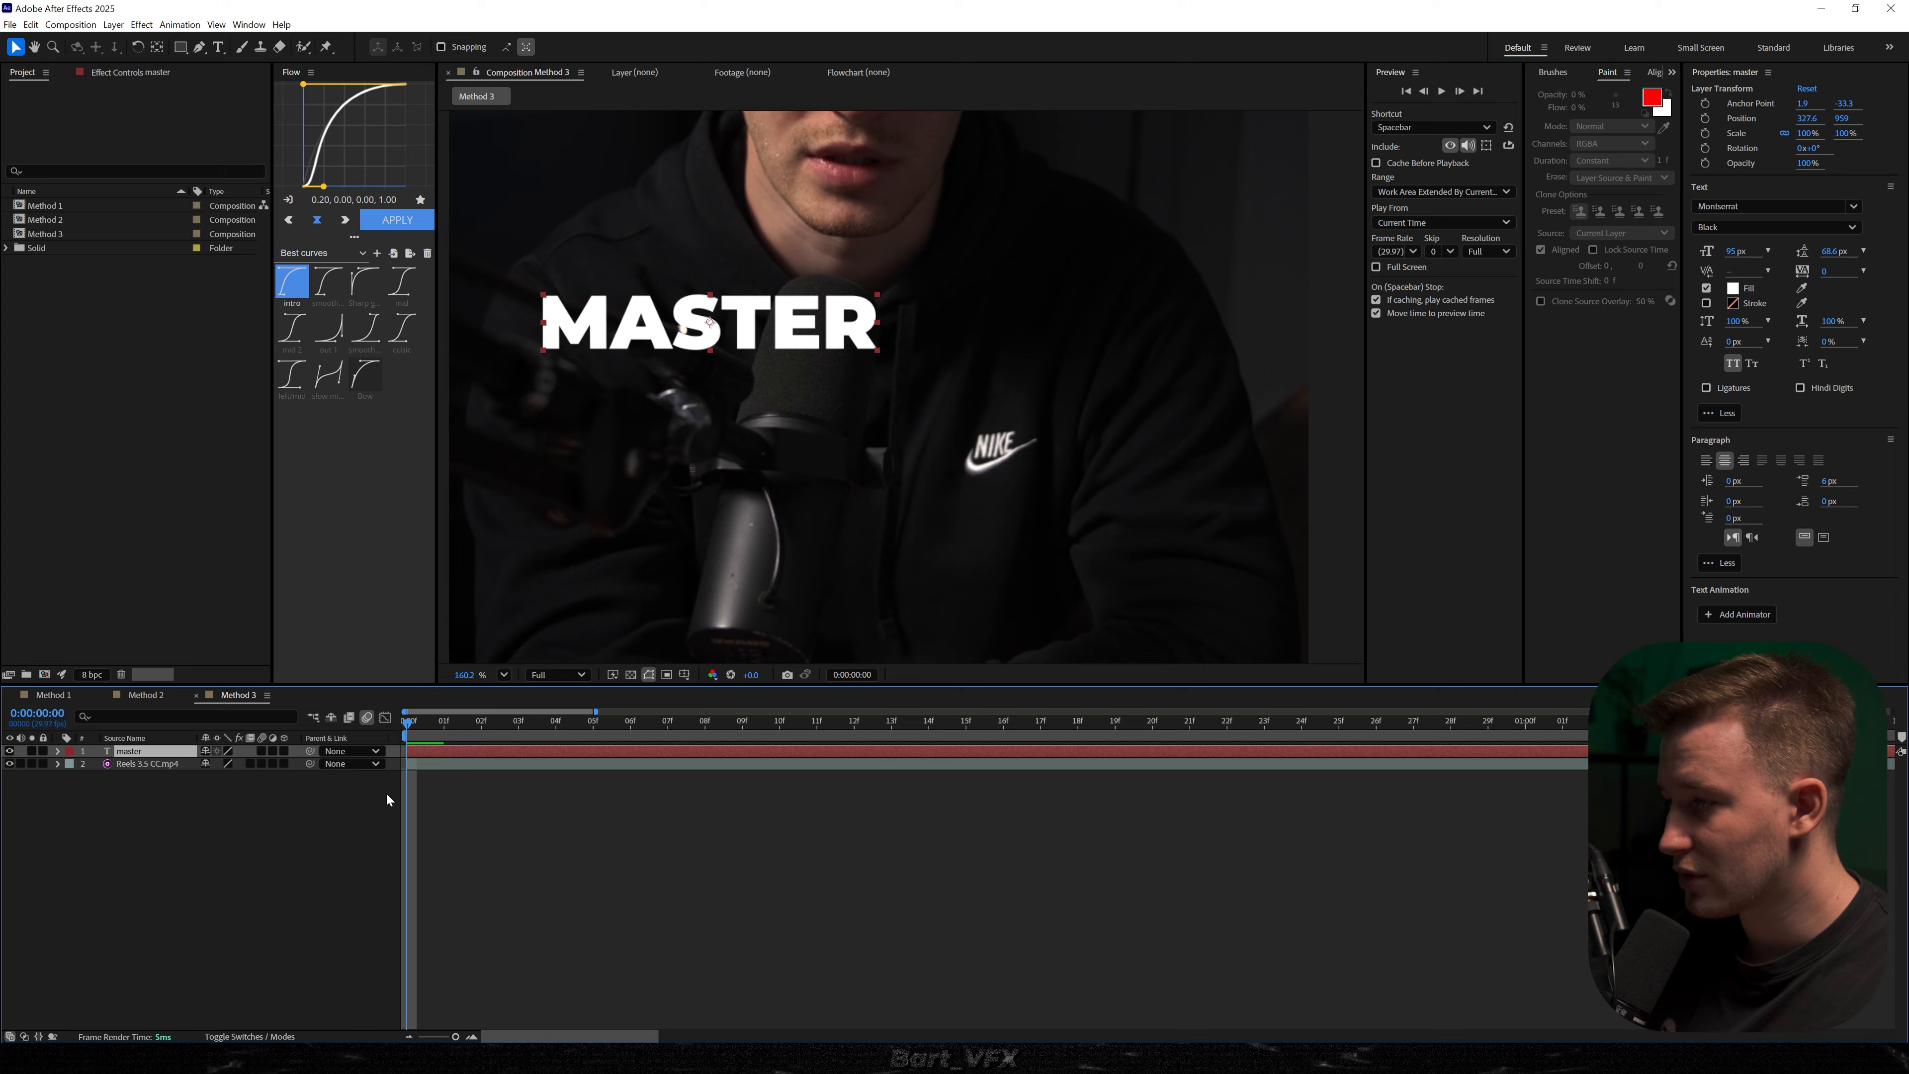
pyautogui.press('p')
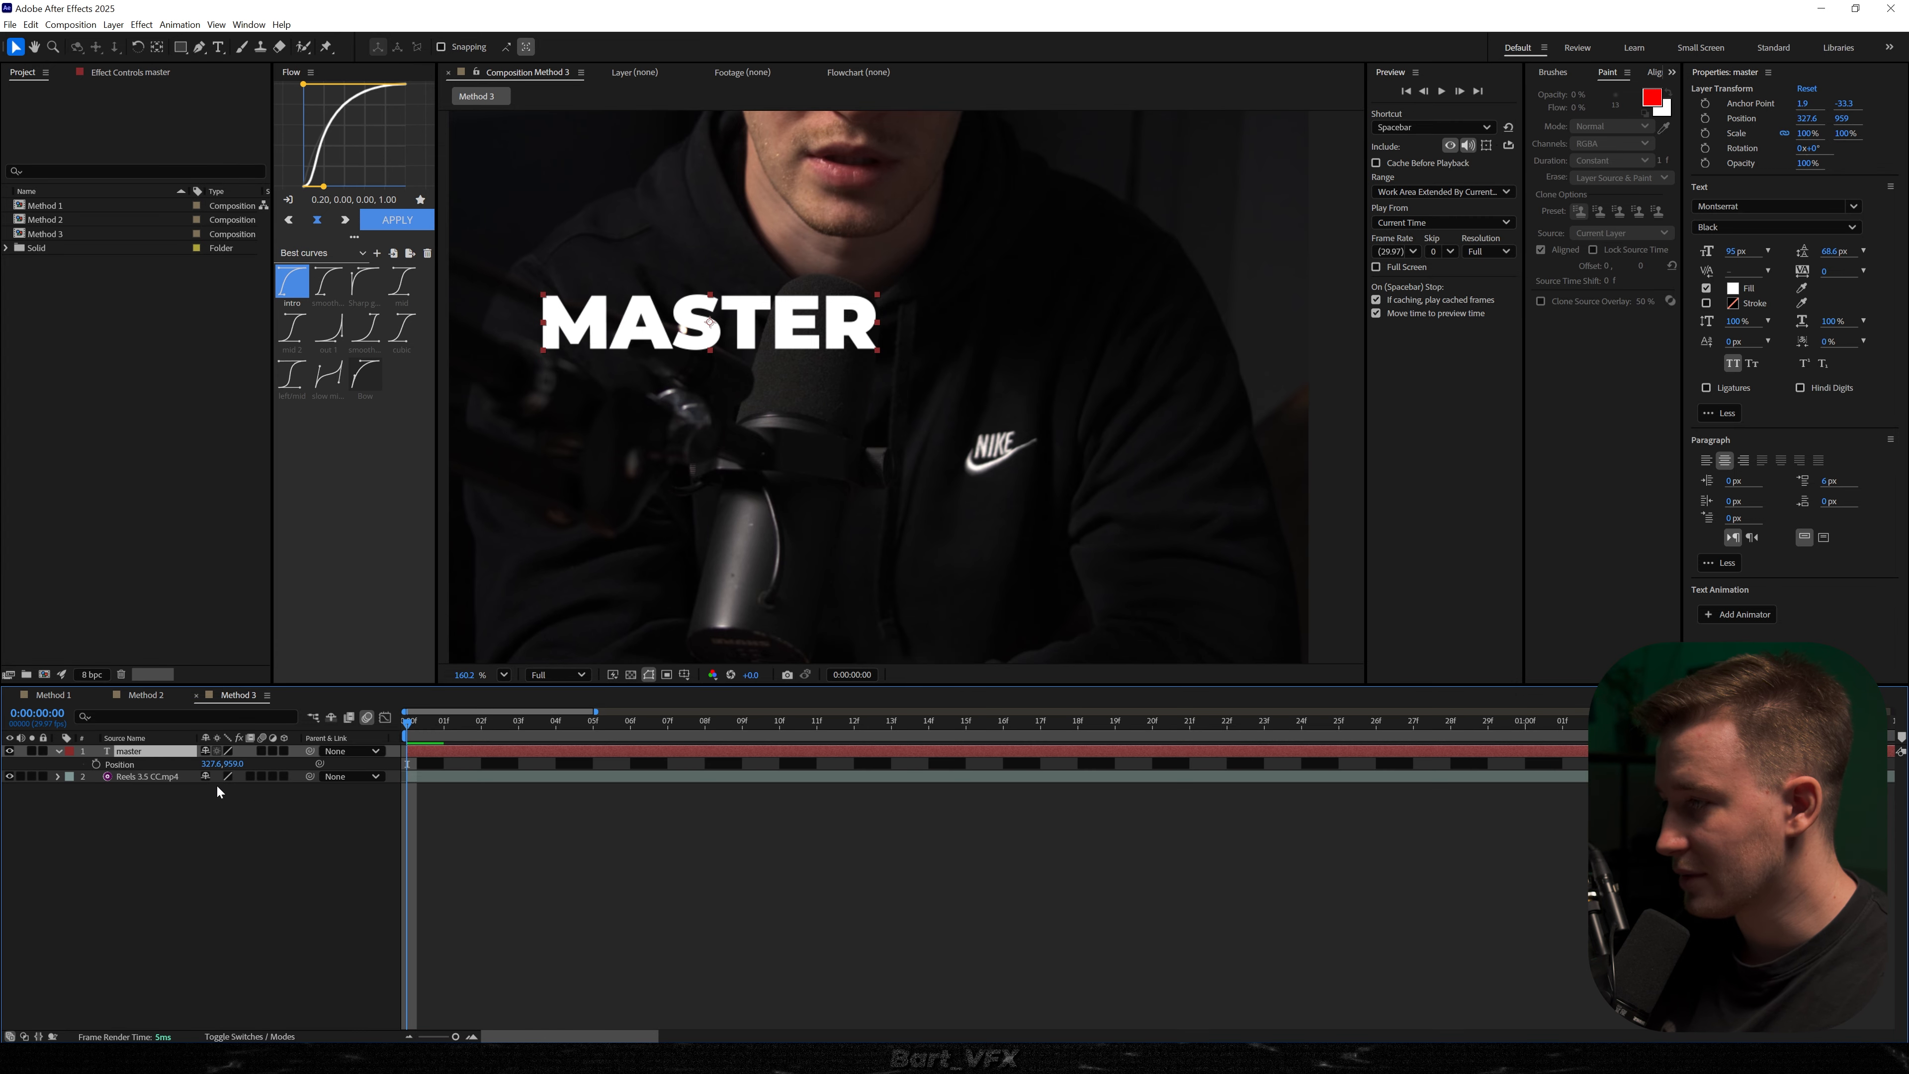
# - Animate the master layer's Position from Y 1045 at frame 0 to Y 959 at frame 3, and preview the movement
pyautogui.click(96, 764)
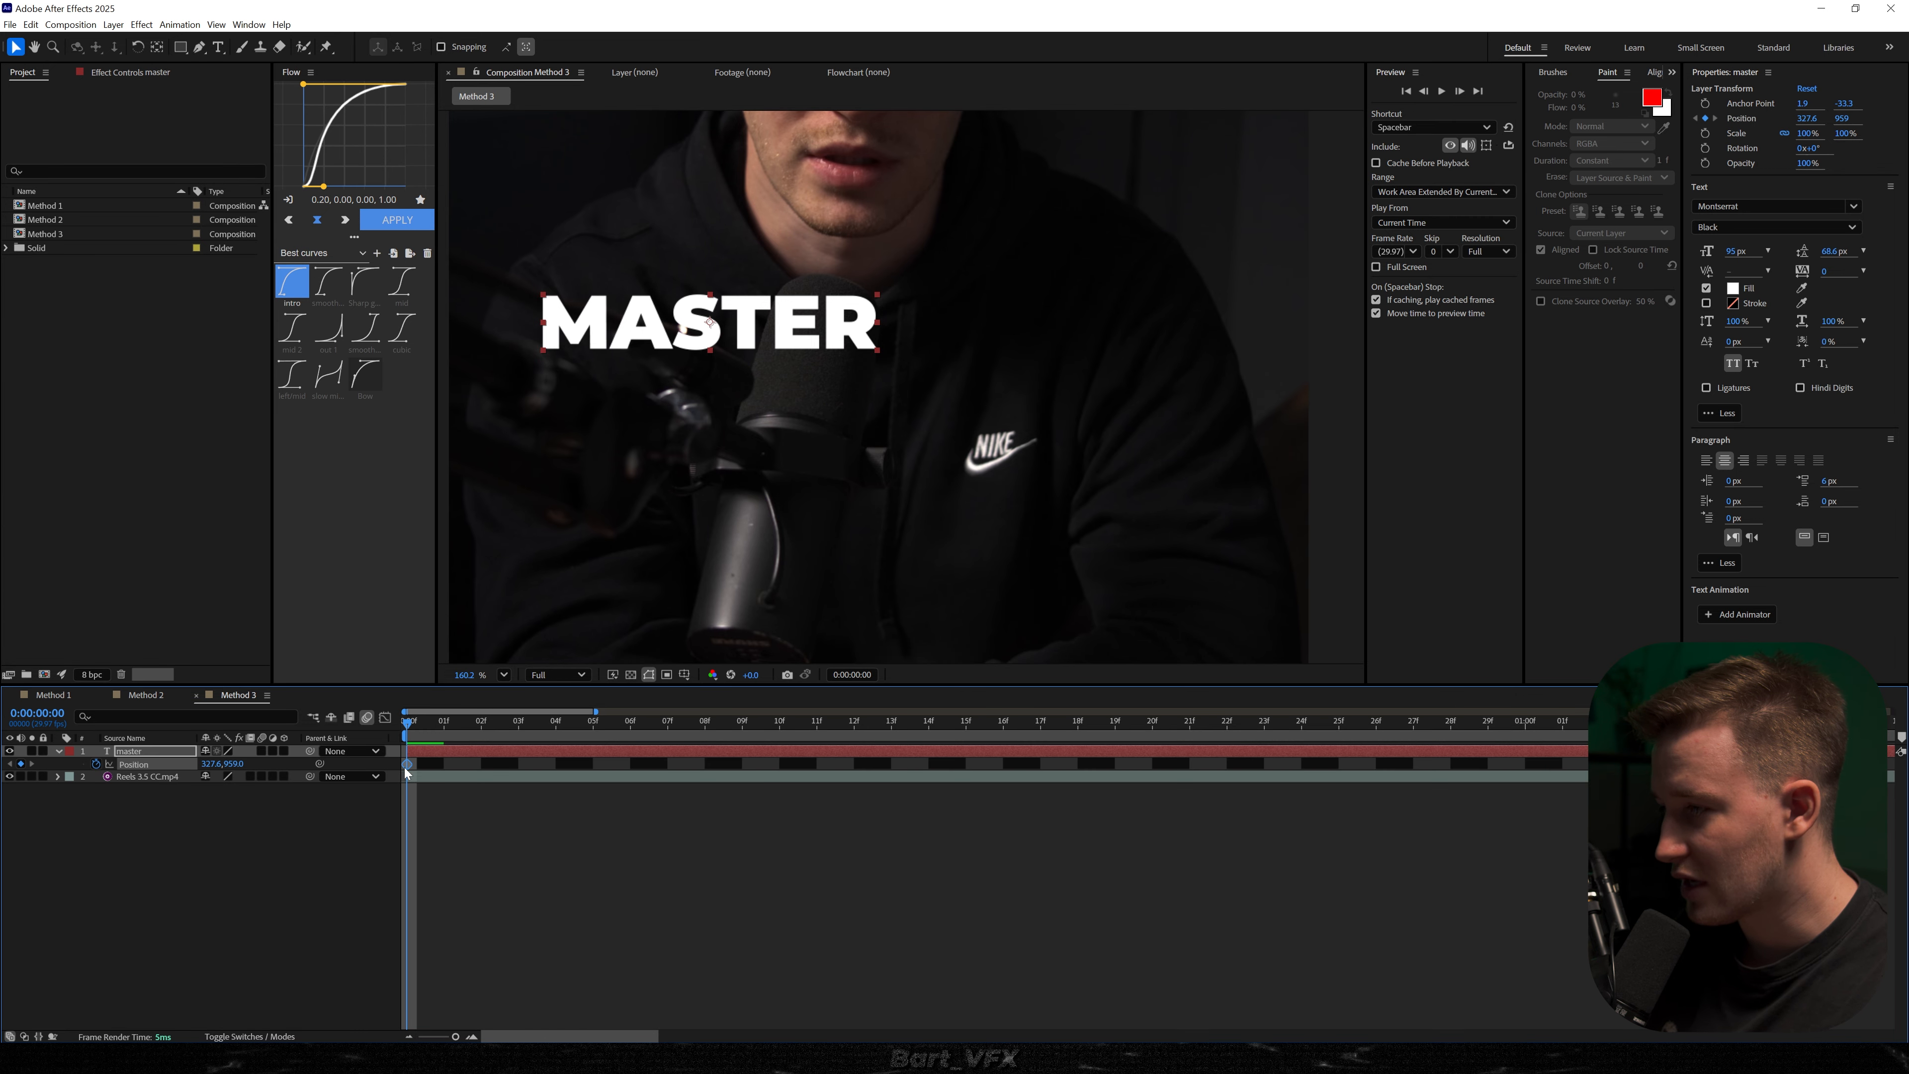
pyautogui.click(300, 770)
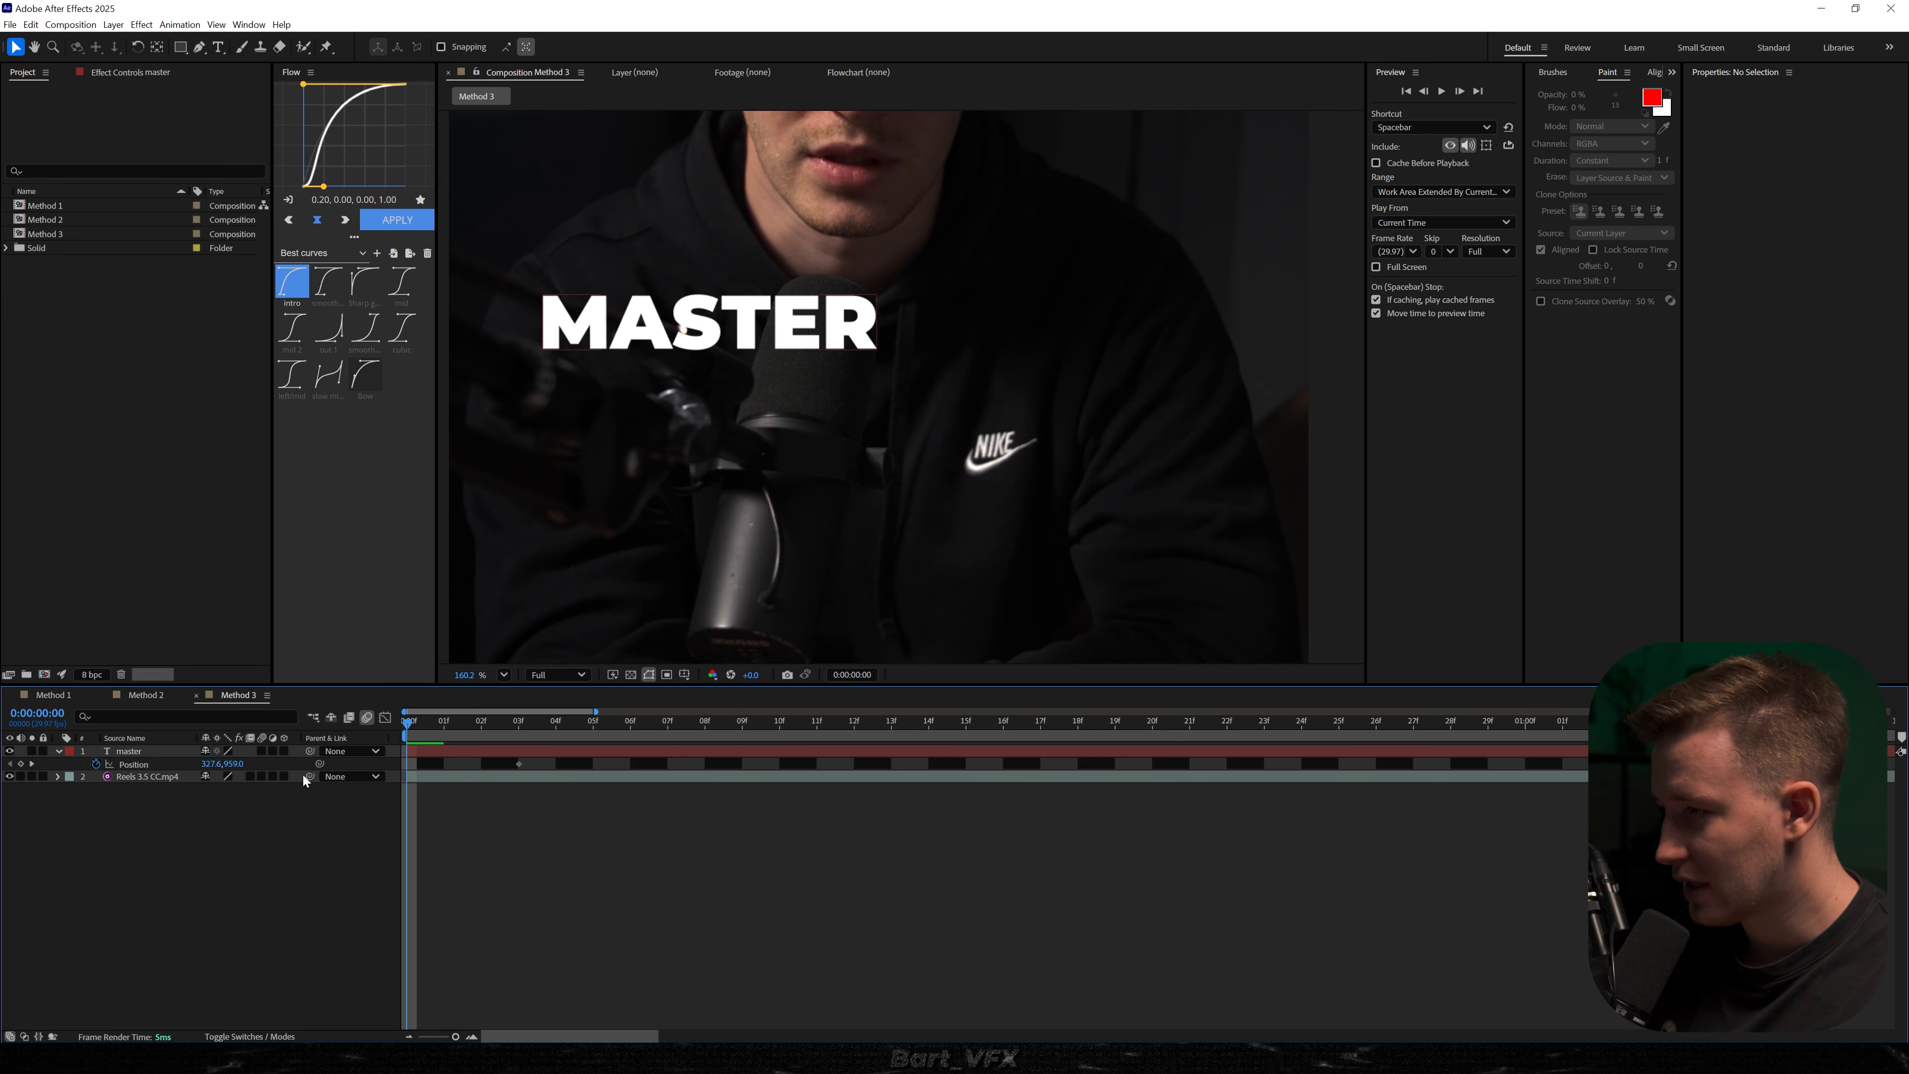
pyautogui.moveTo(224, 764); pyautogui.dragTo(606, 792)
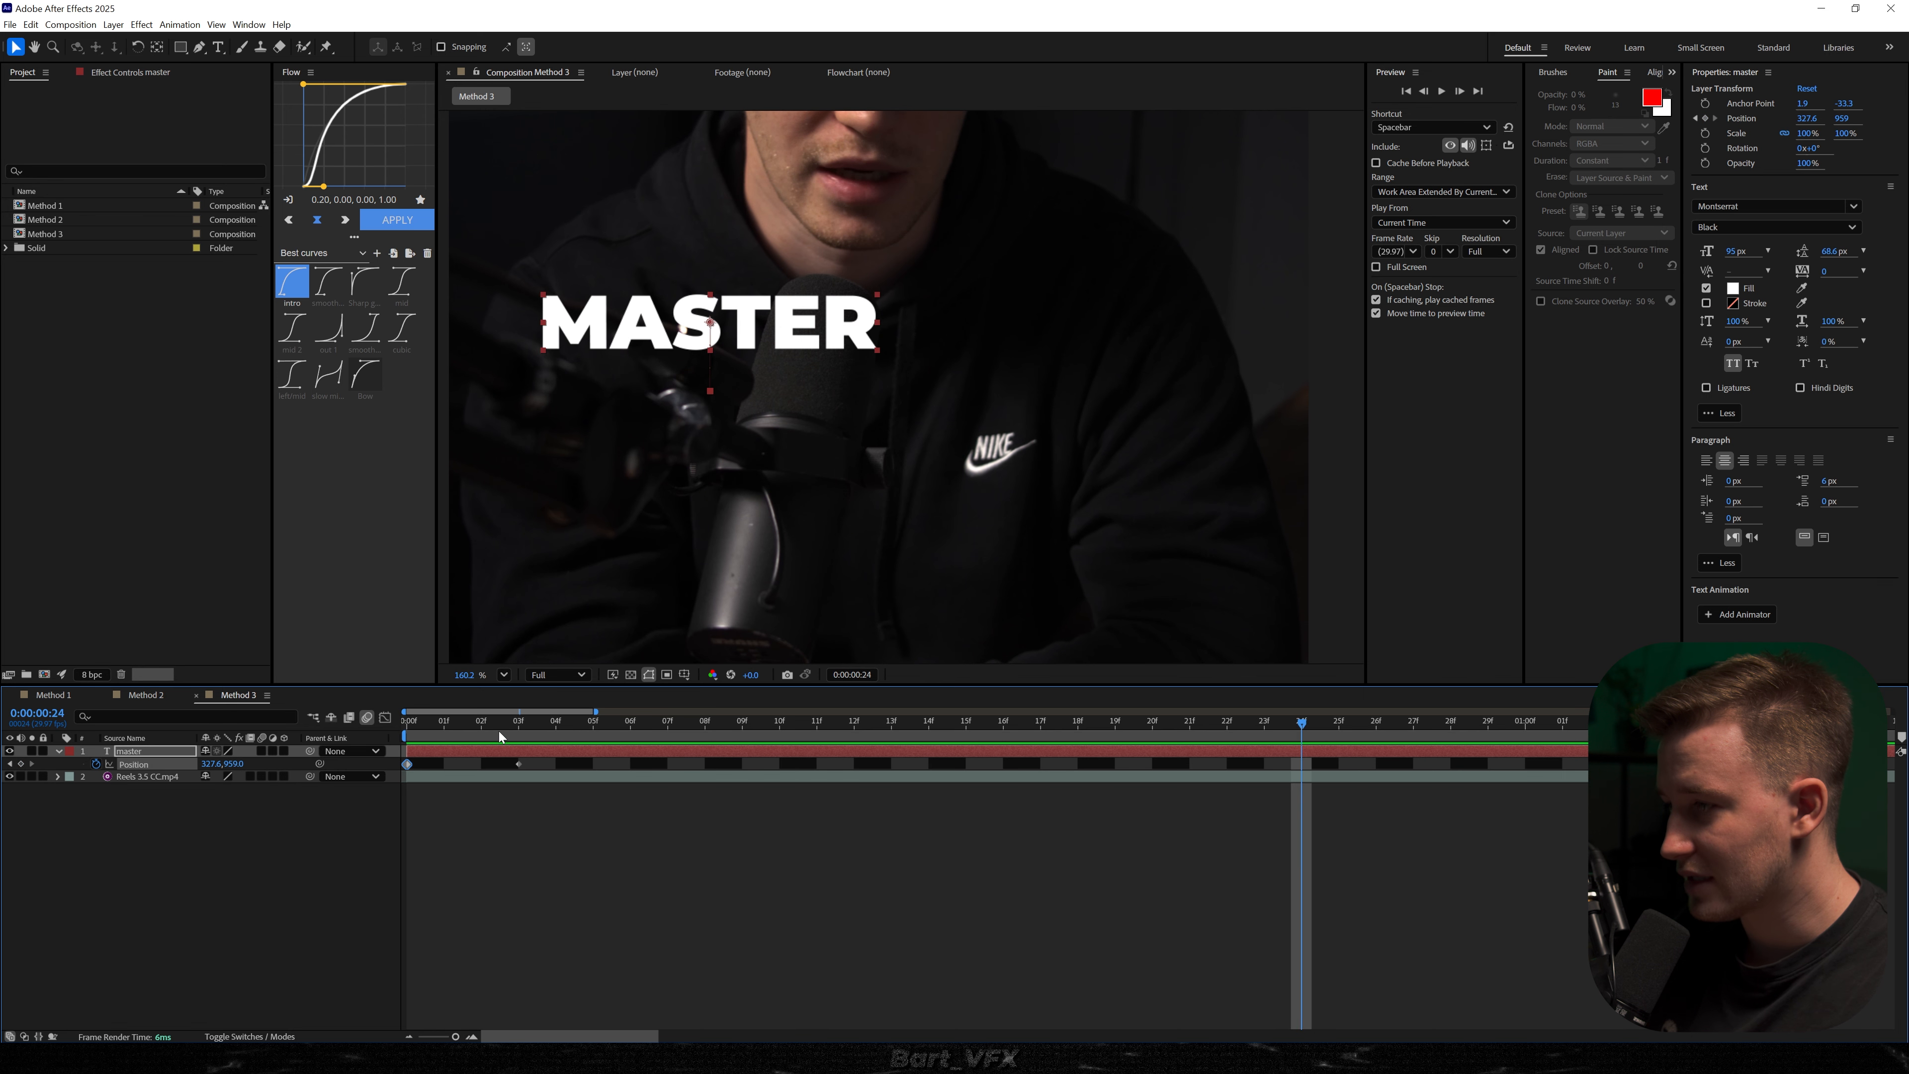
pyautogui.press('space')
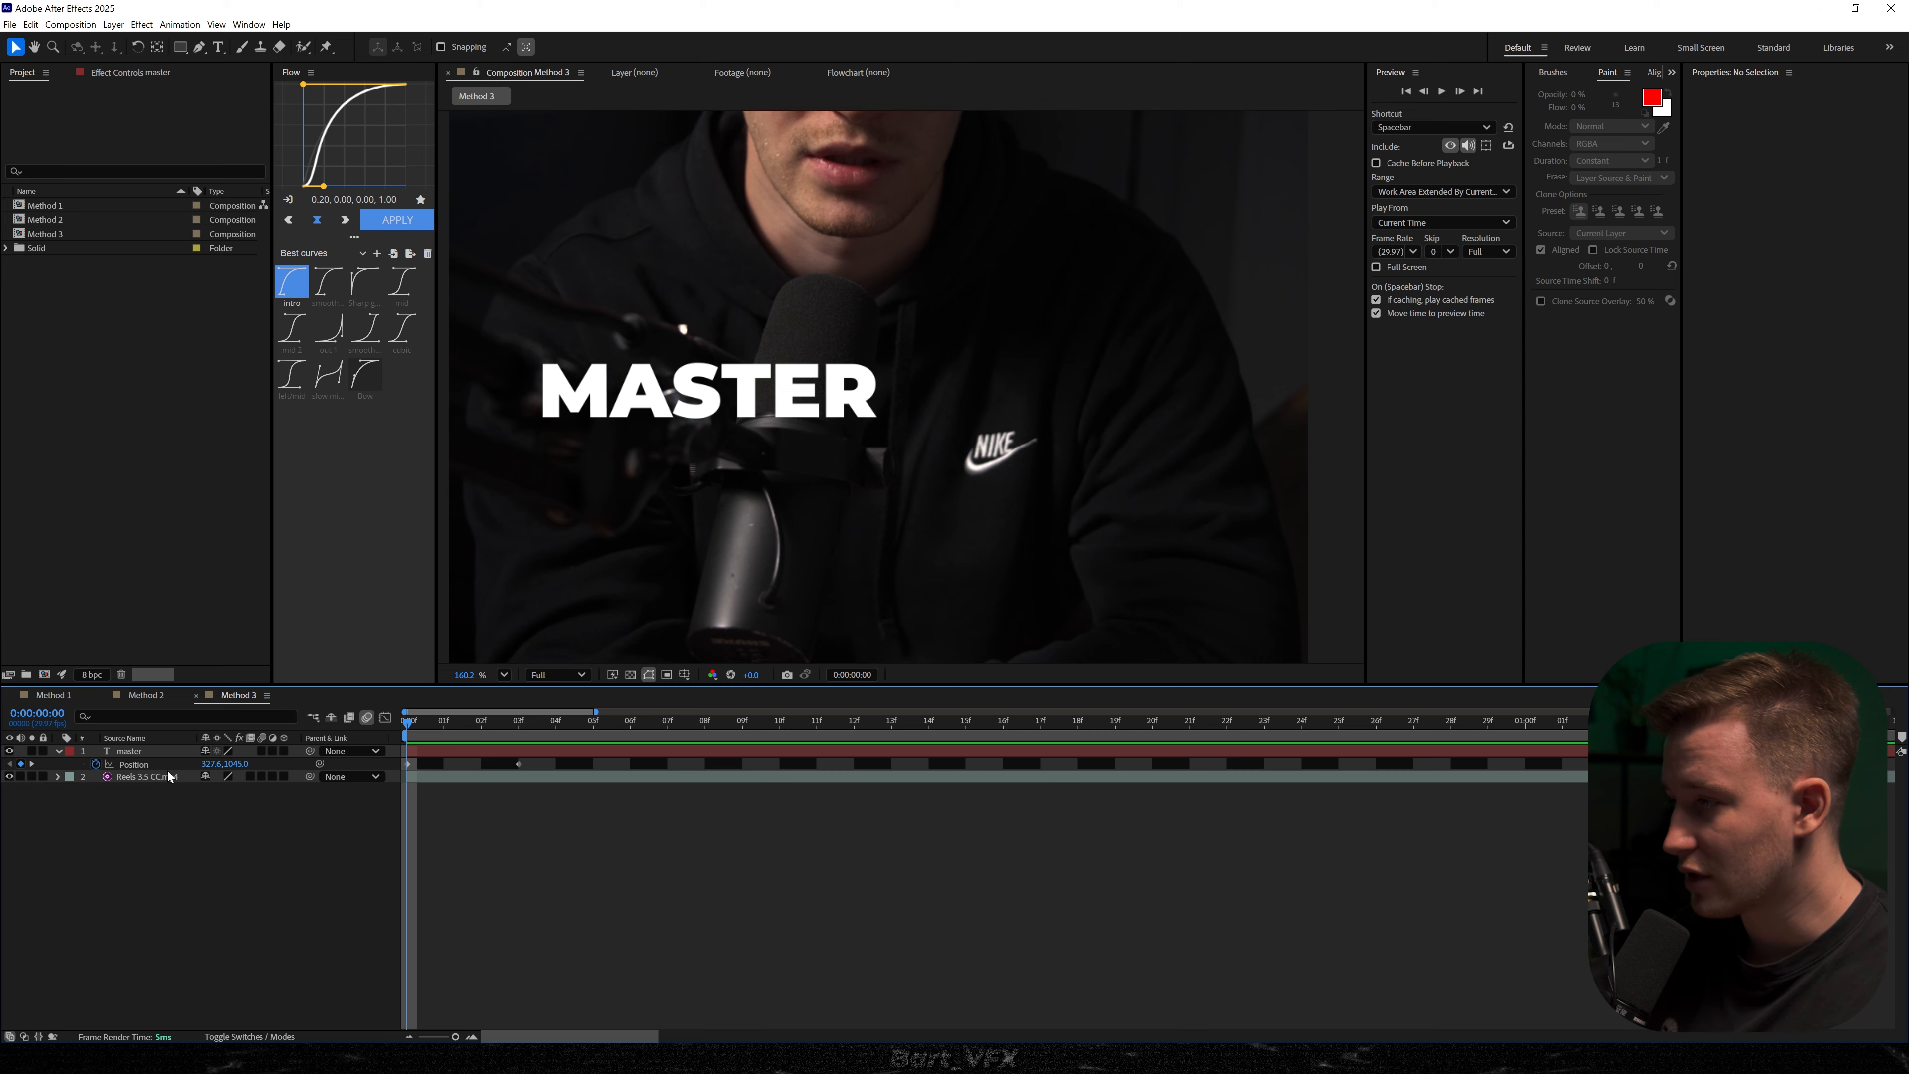
# - Add the expression beginning "n = 0; if (numKeys > 0) {" to the master layer's Position and preview it
pyautogui.click(149, 752)
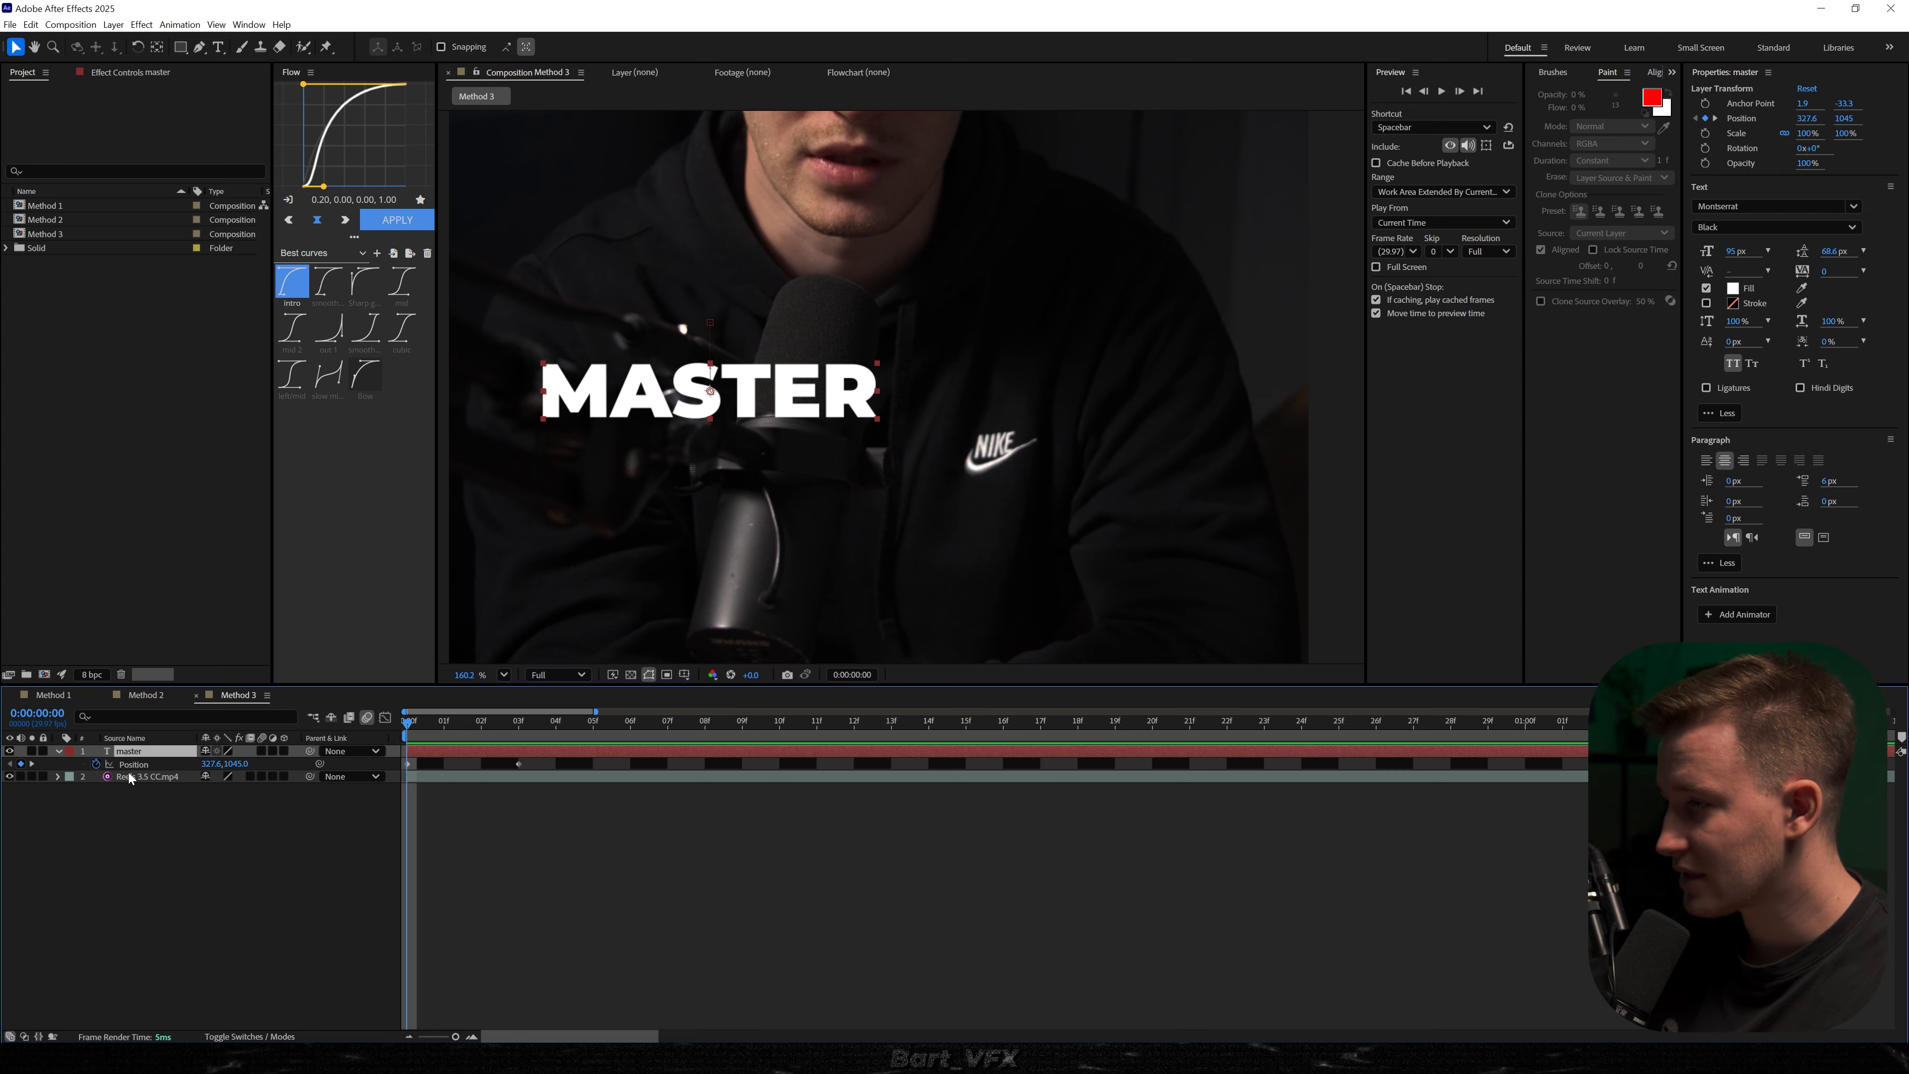
pyautogui.keyDown('alt'); pyautogui.click(96, 764); pyautogui.keyUp('alt')
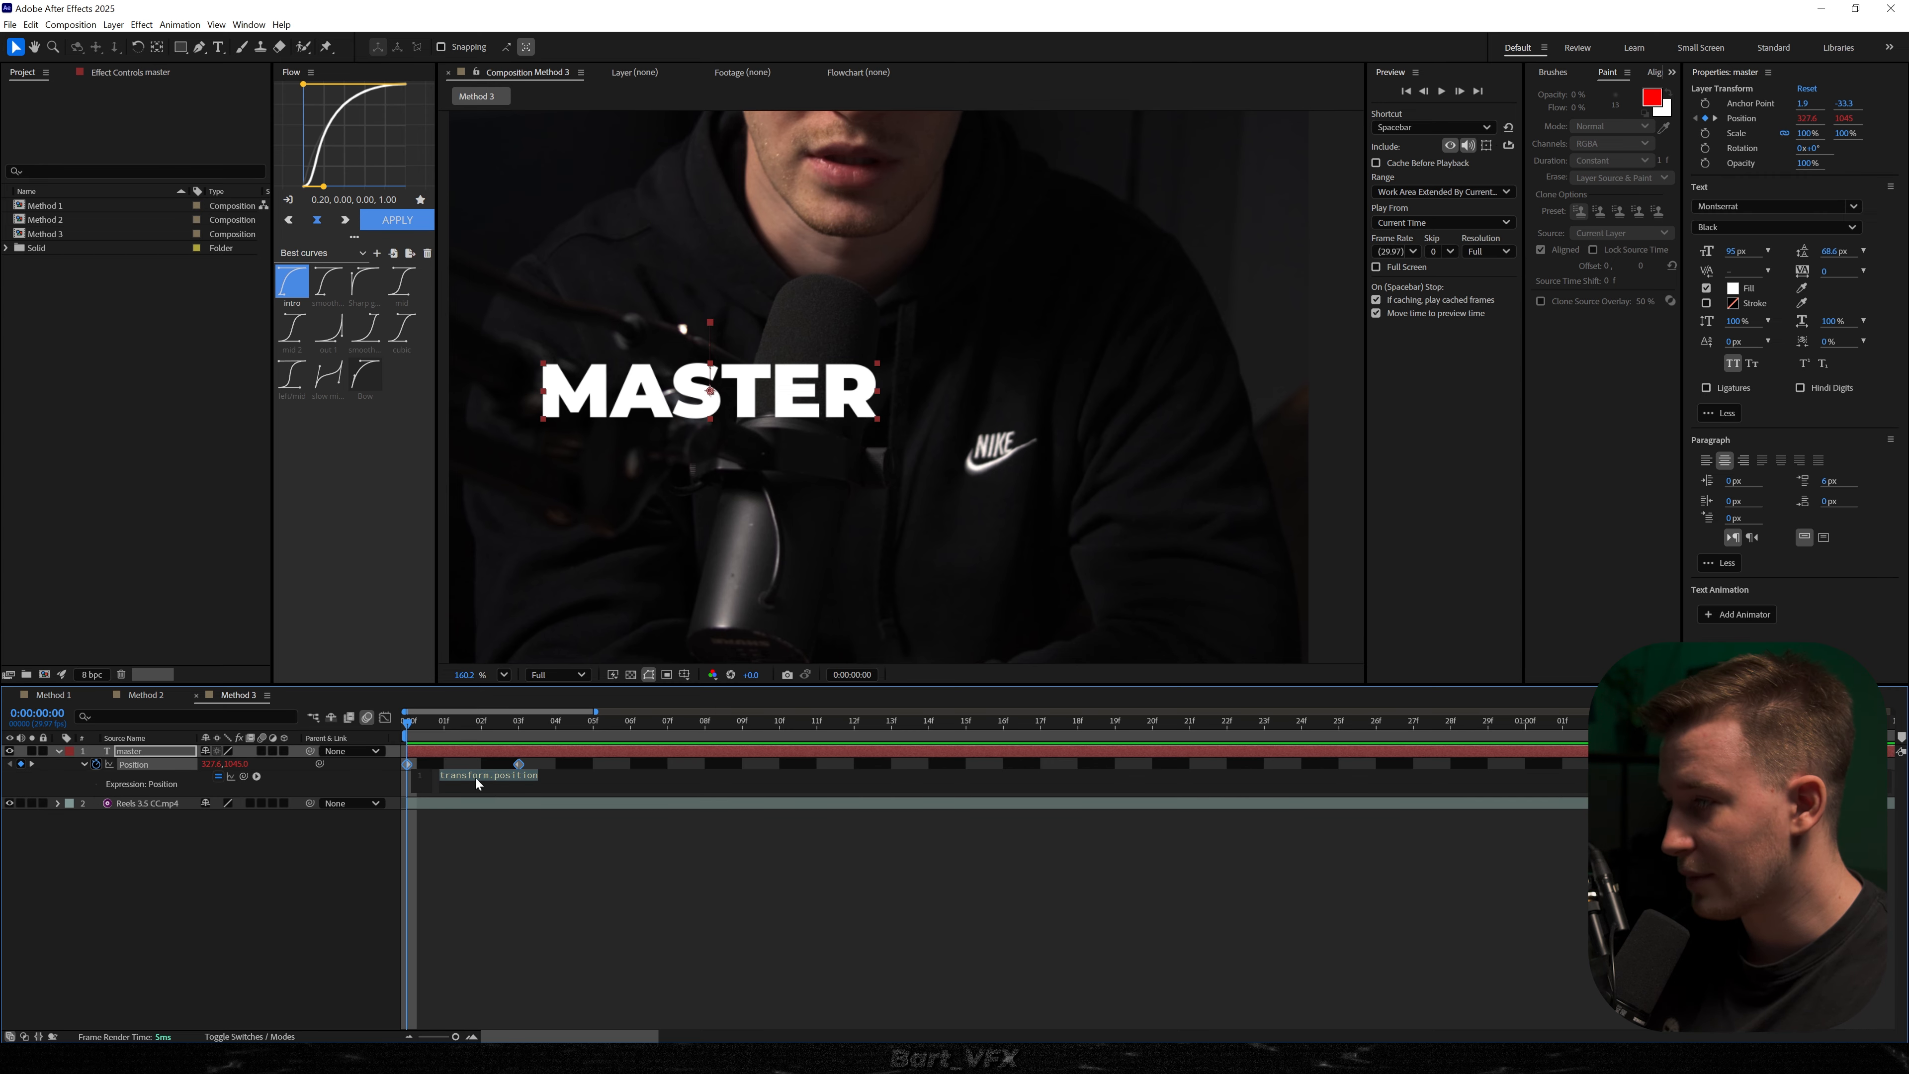
pyautogui.click(464, 866)
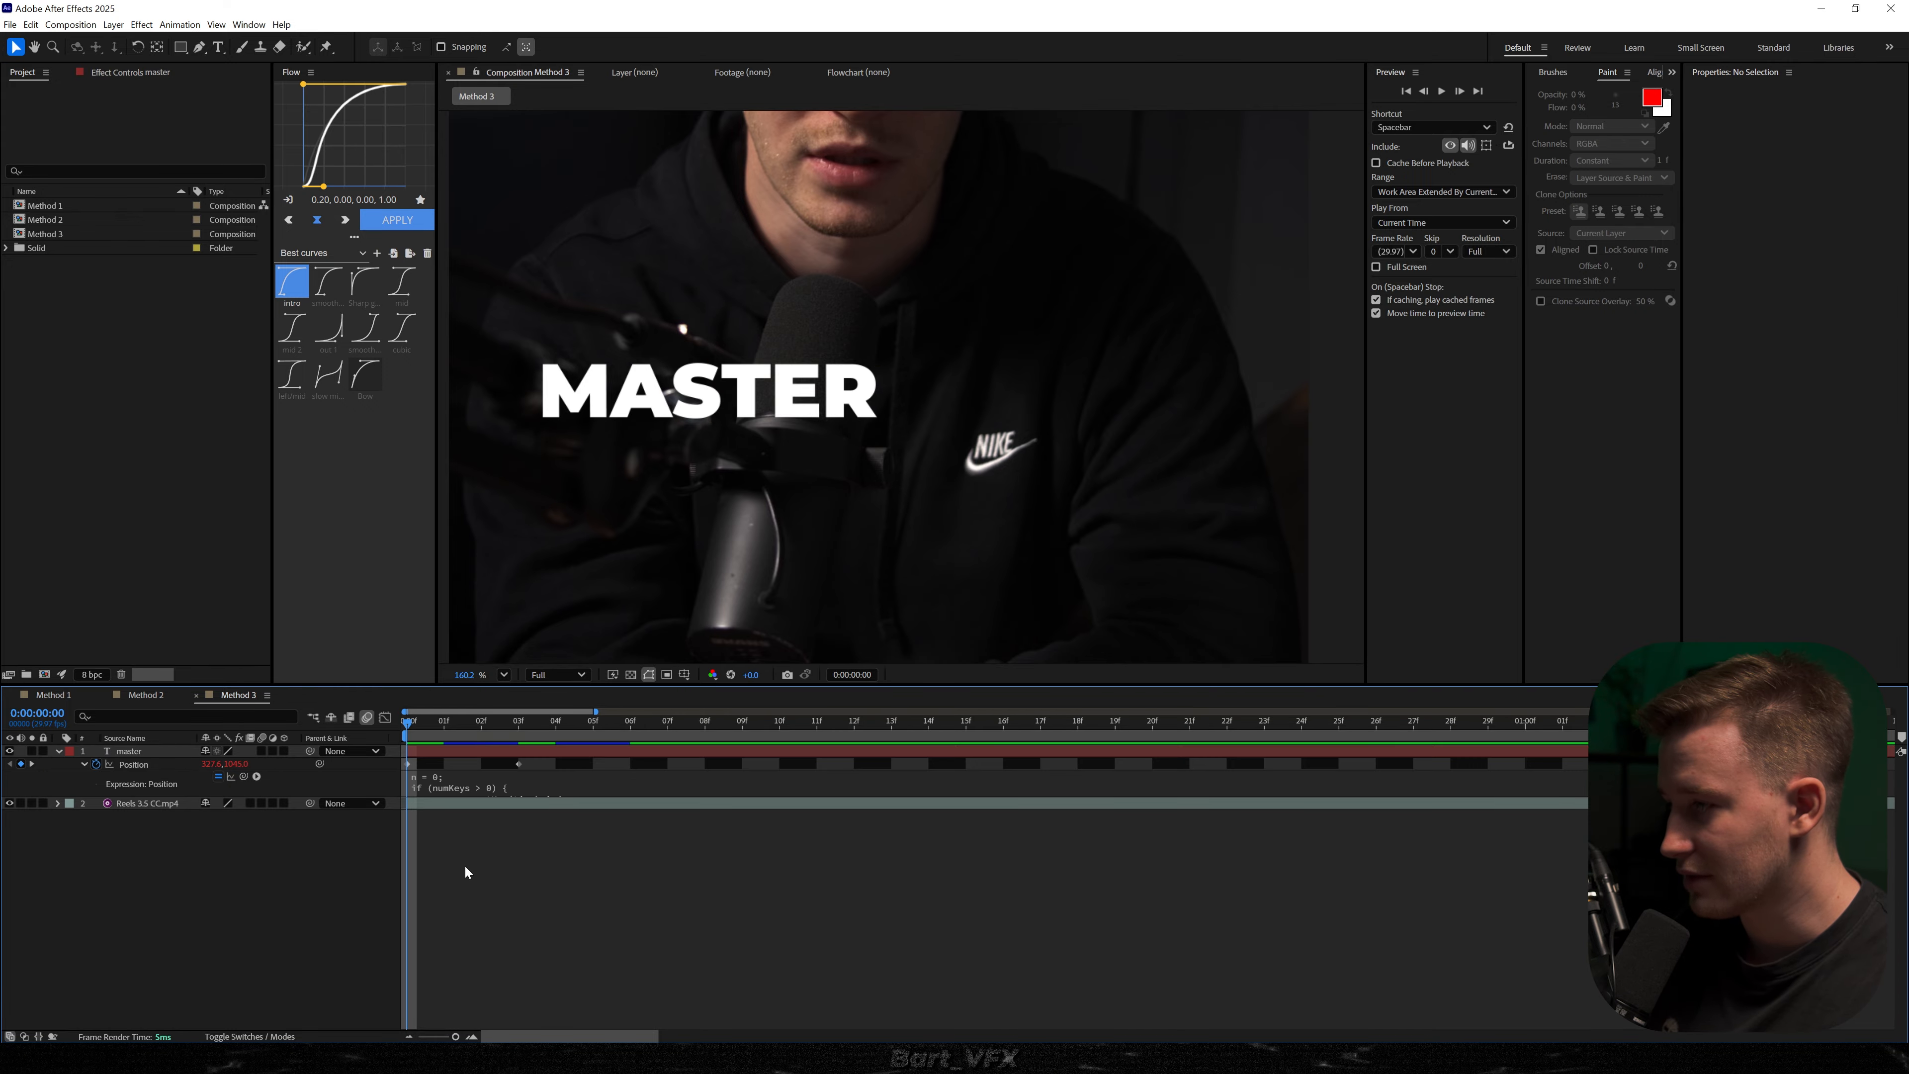
pyautogui.press('space')
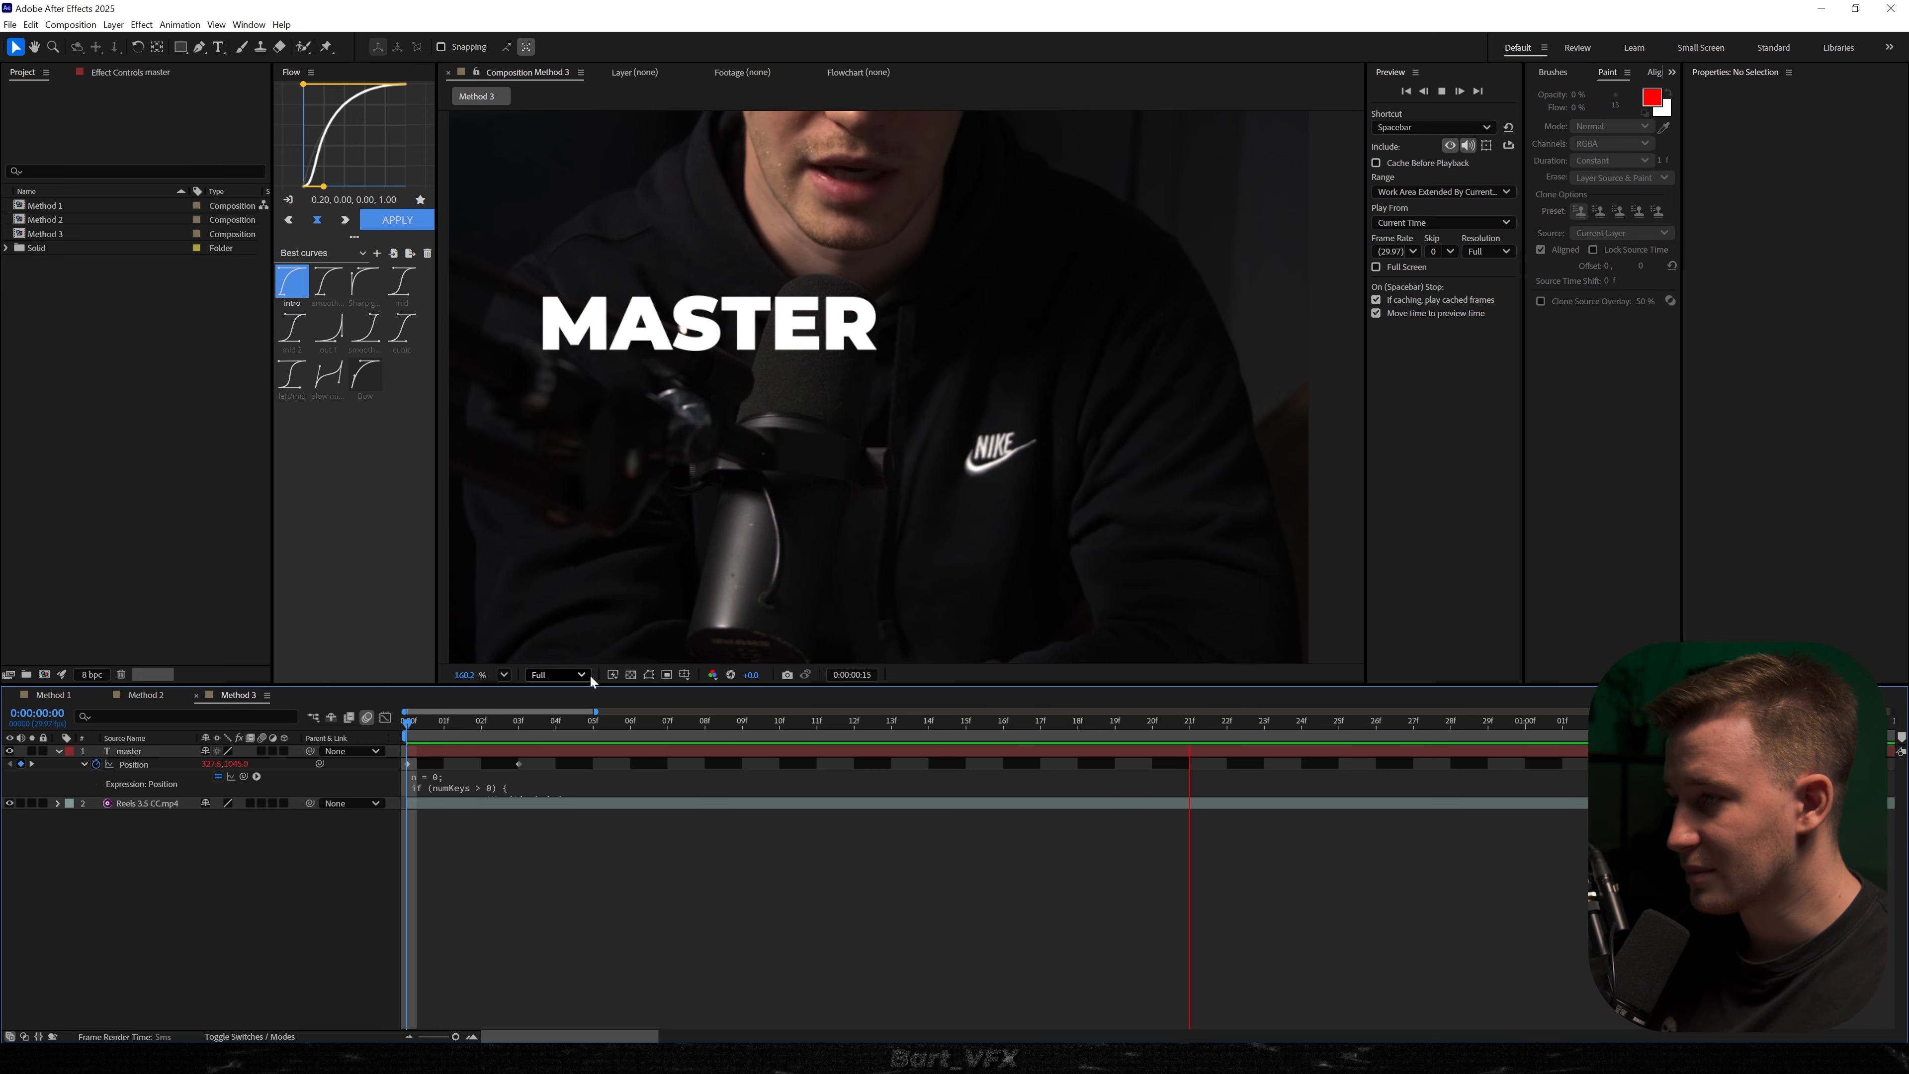
pyautogui.click(556, 755)
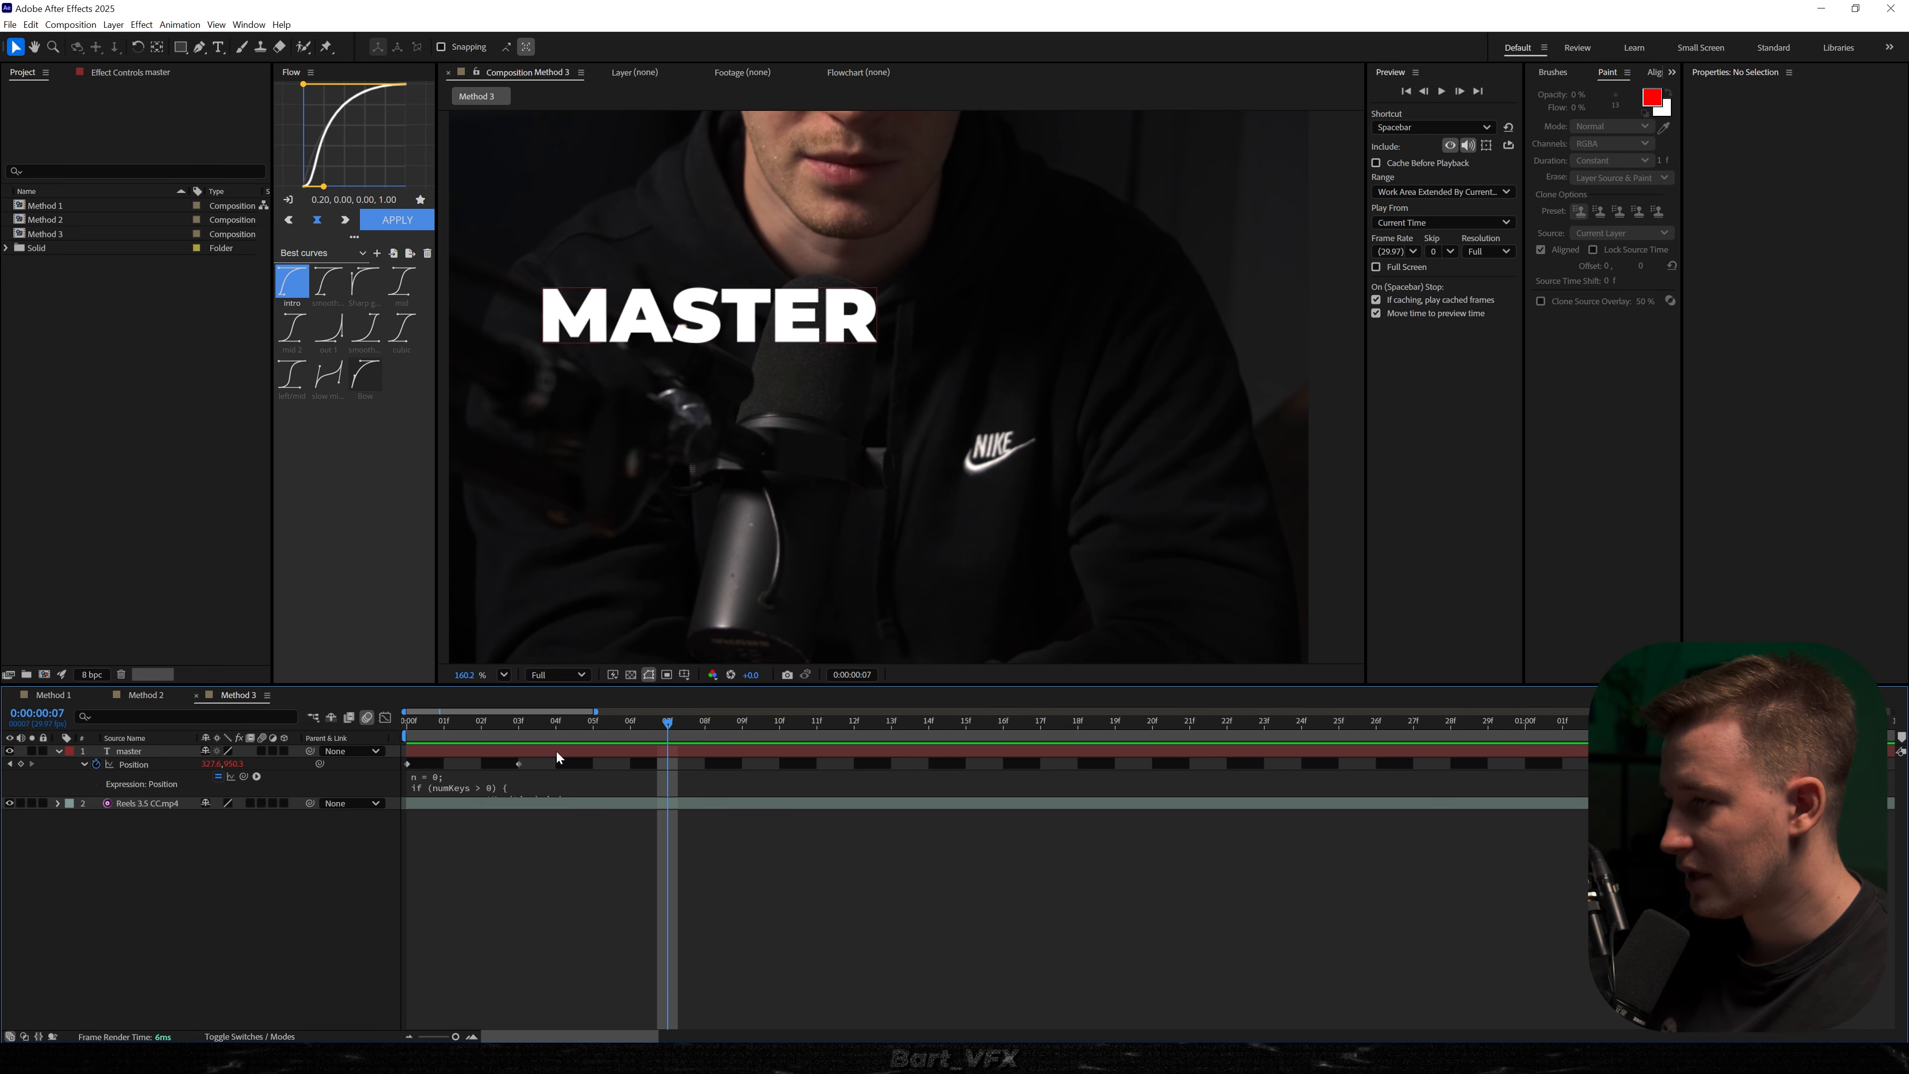
# - Enable motion blur on the master layer and preview the blurred movement
pyautogui.click(261, 751)
pyautogui.press('space')
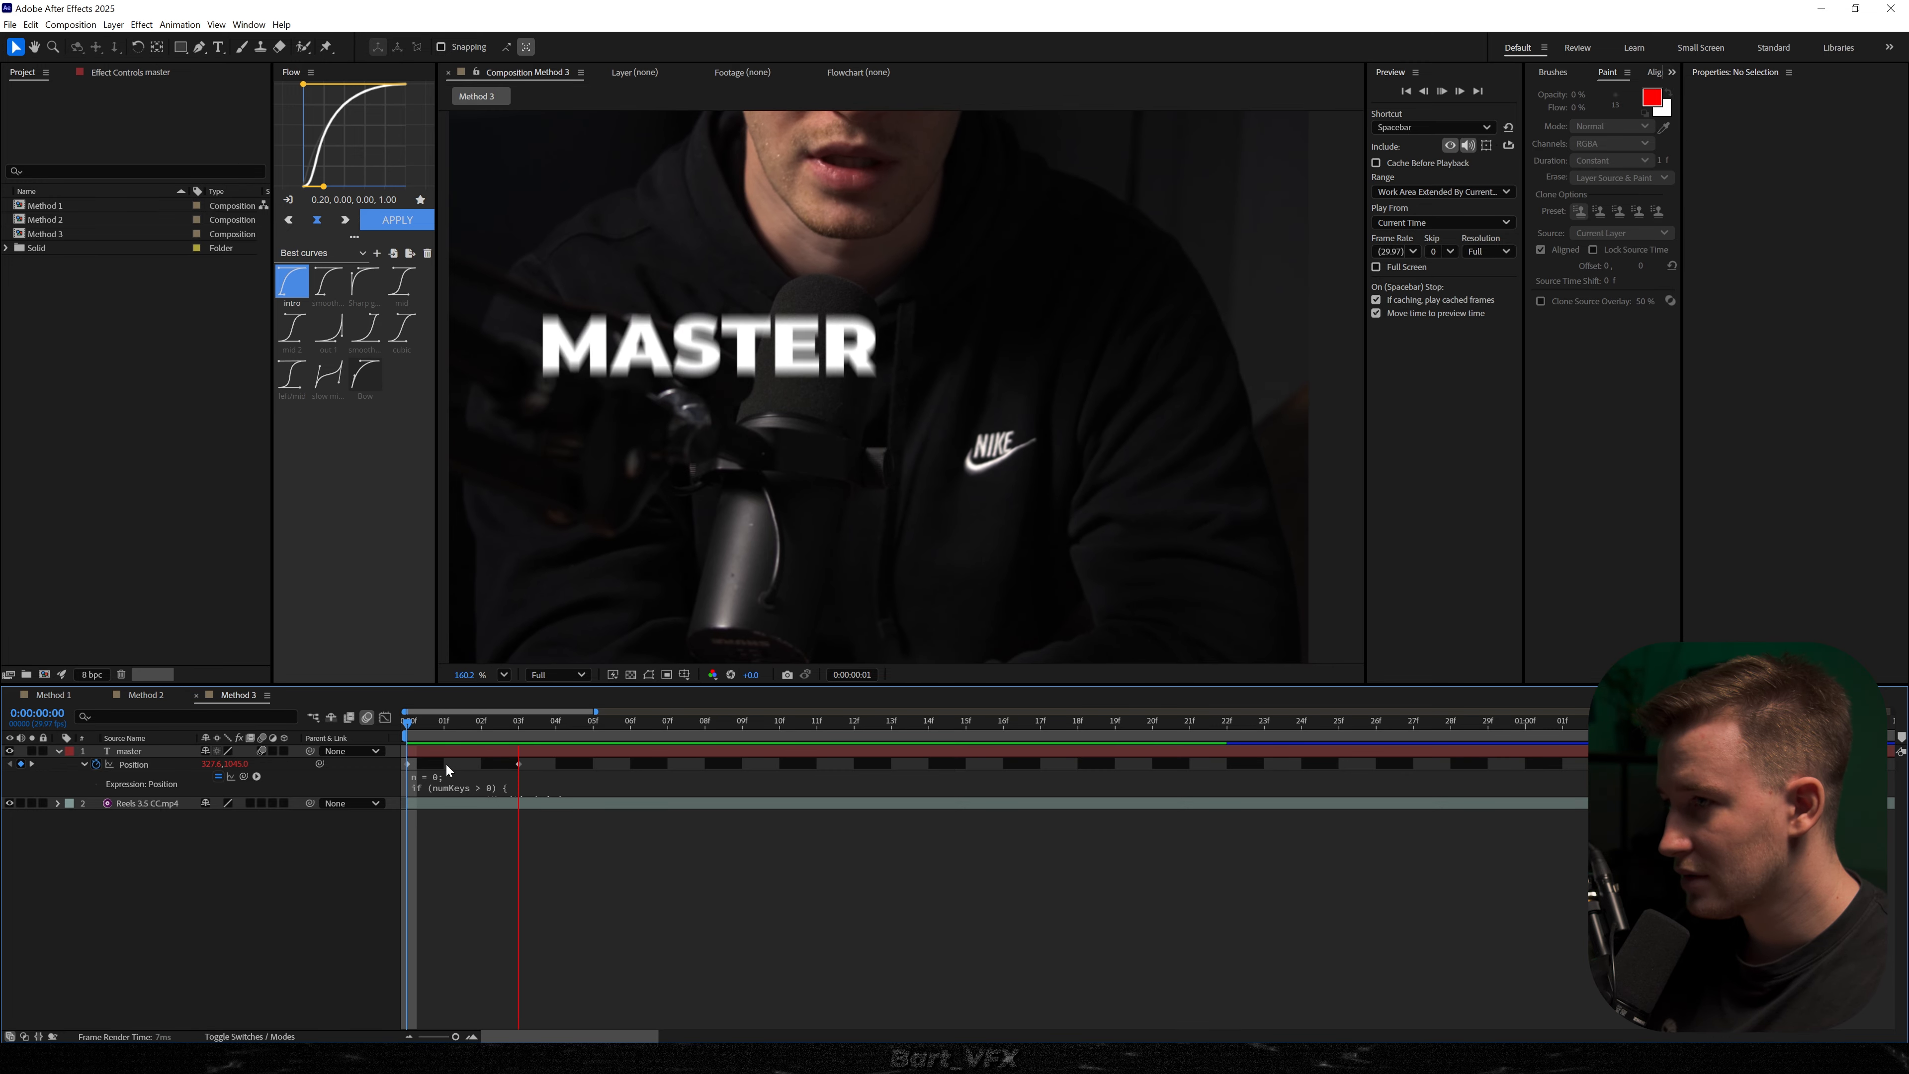
pyautogui.click(601, 752)
# - Duplicate the master layer at frame 3, change the copy's text to smooth, and place it beside MASTER on the same line
pyautogui.click(517, 723)
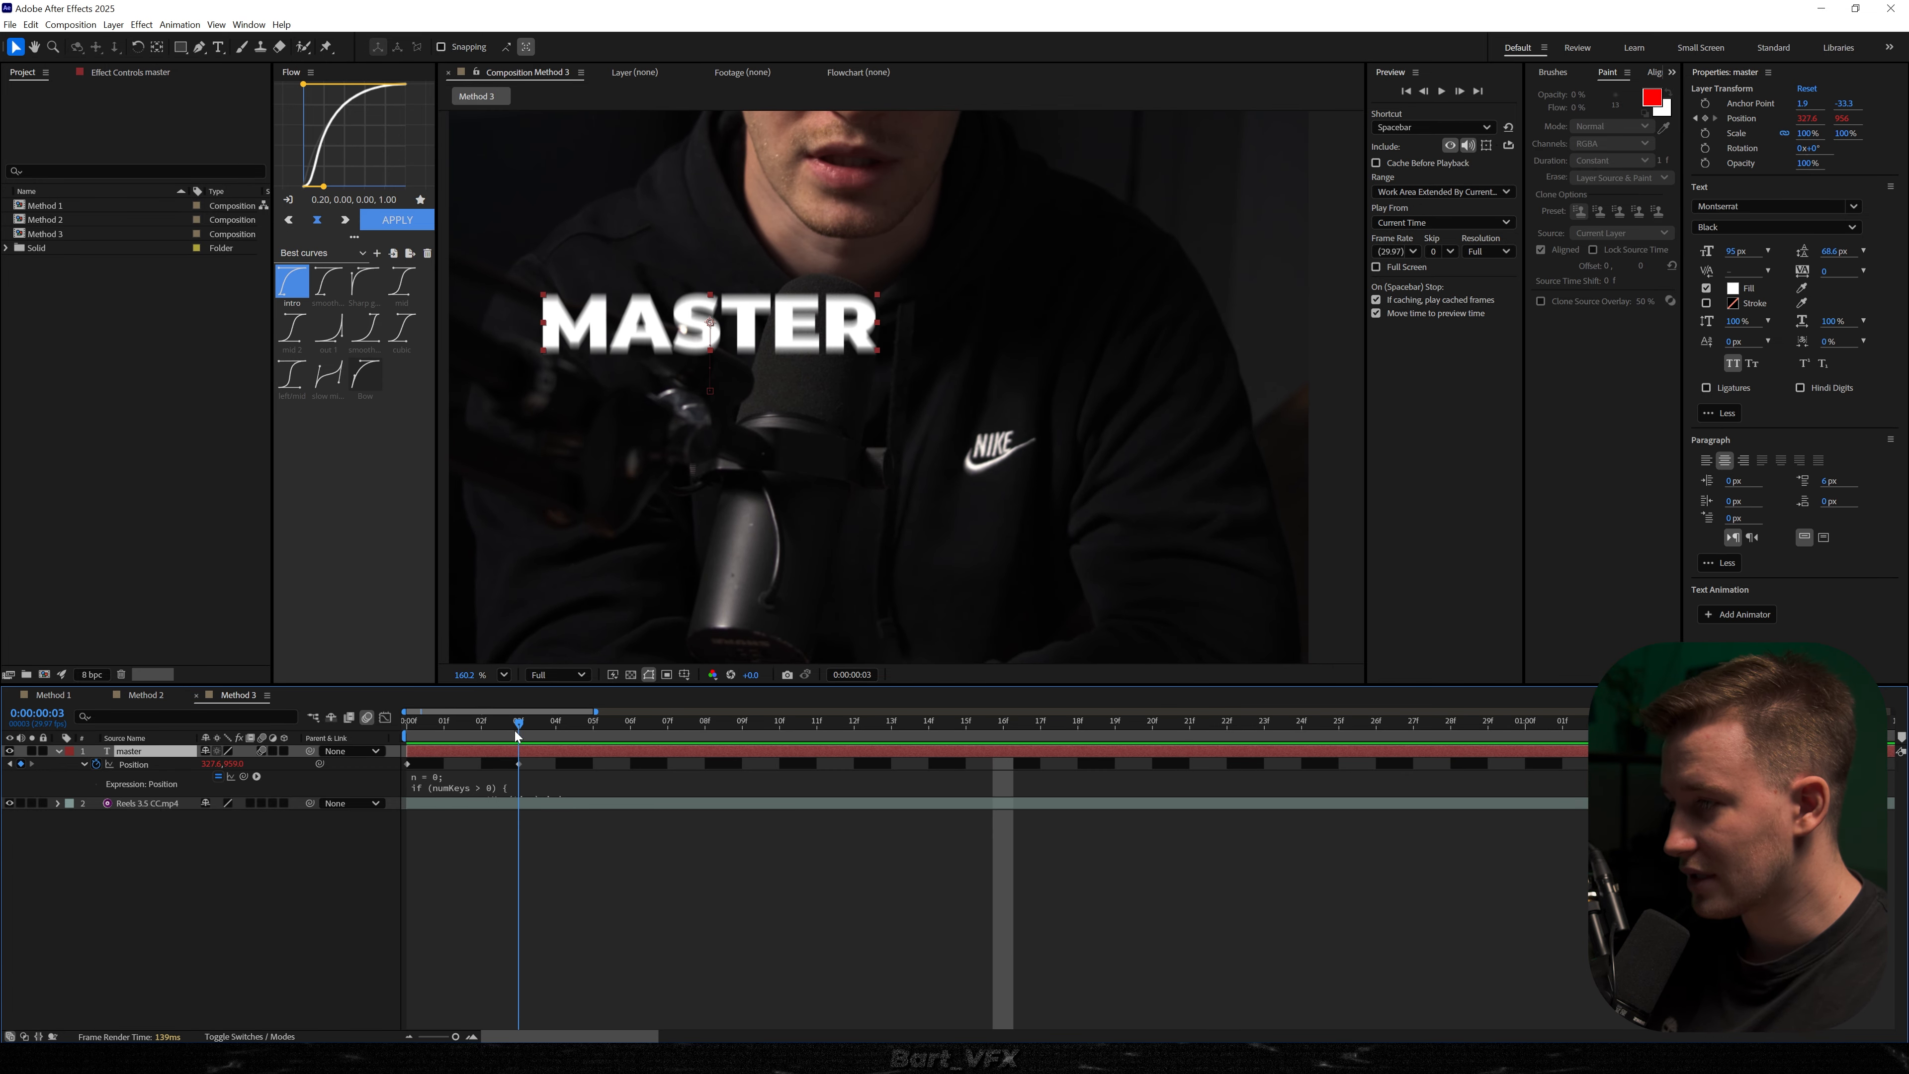
pyautogui.hotkey('ctrl', 'd')
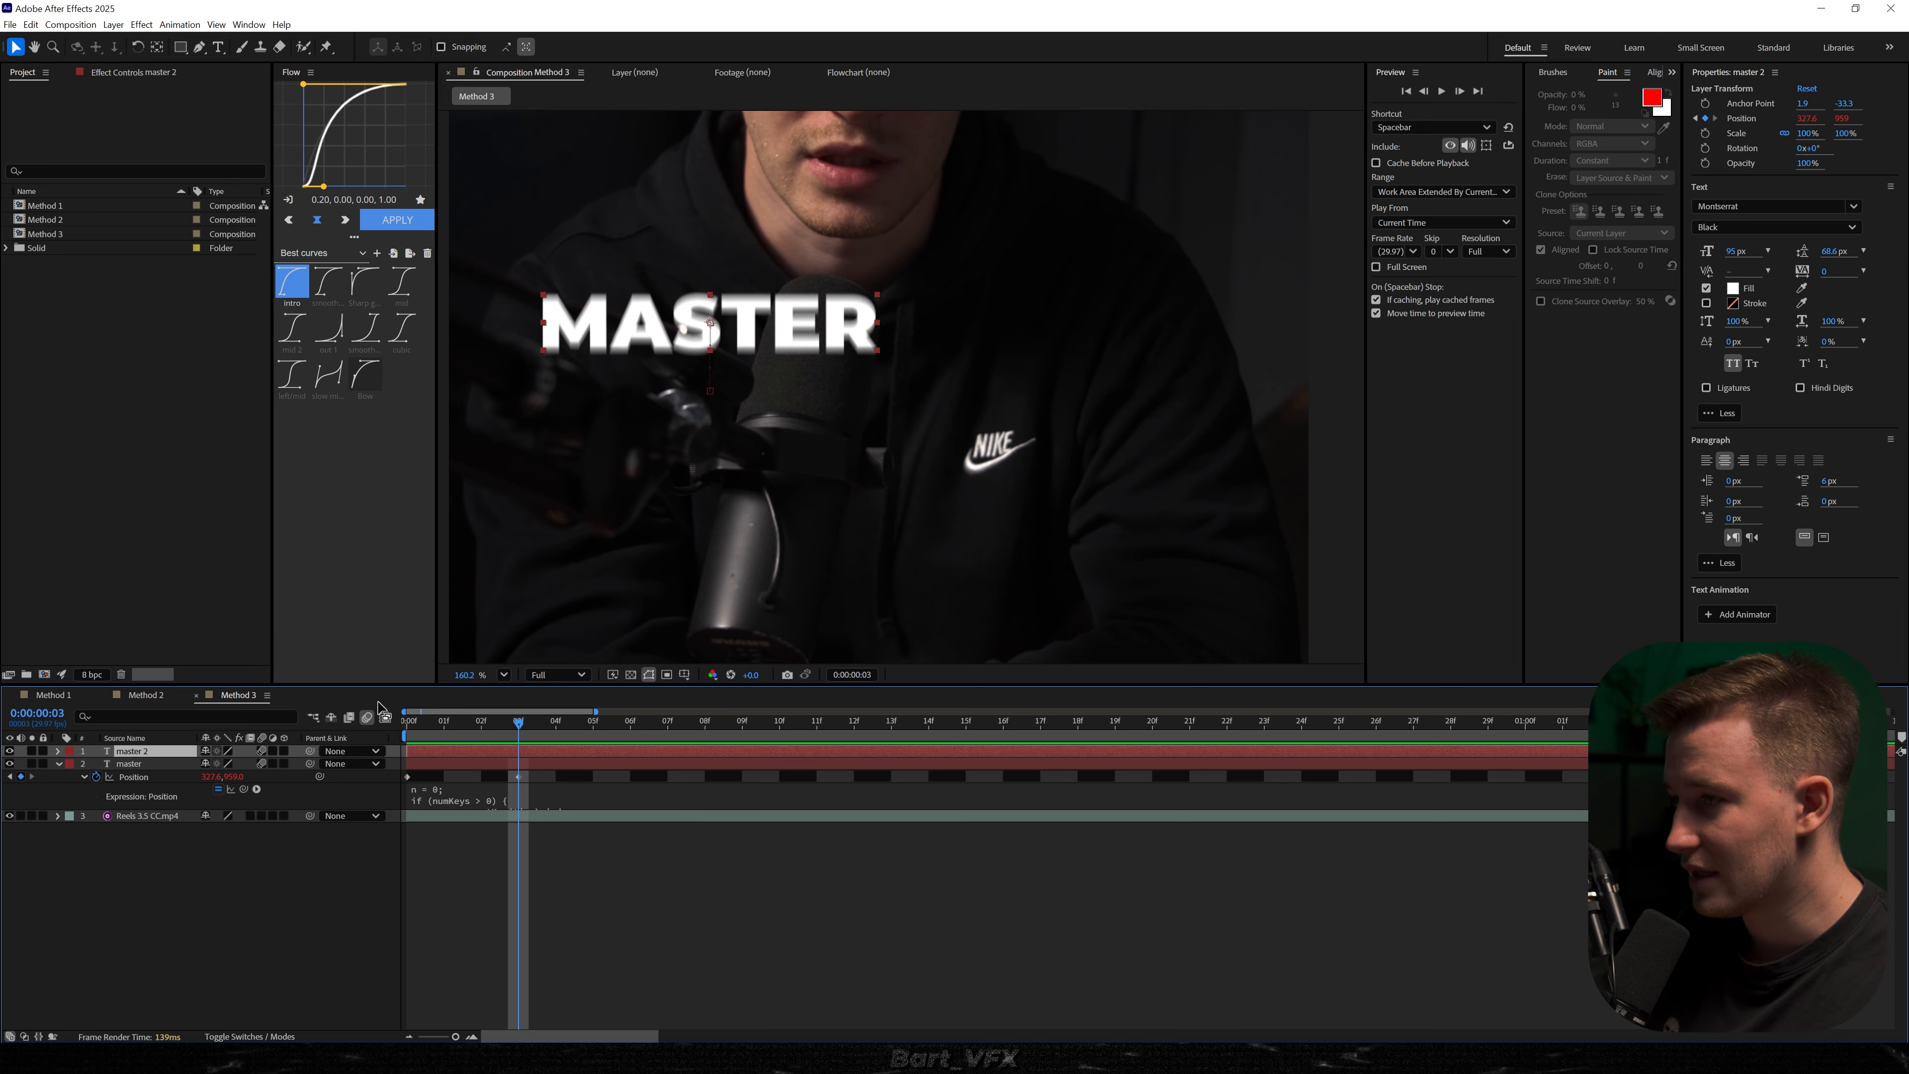
pyautogui.moveTo(534, 761); pyautogui.dragTo(366, 771)
pyautogui.moveTo(650, 340); pyautogui.dragTo(1007, 356)
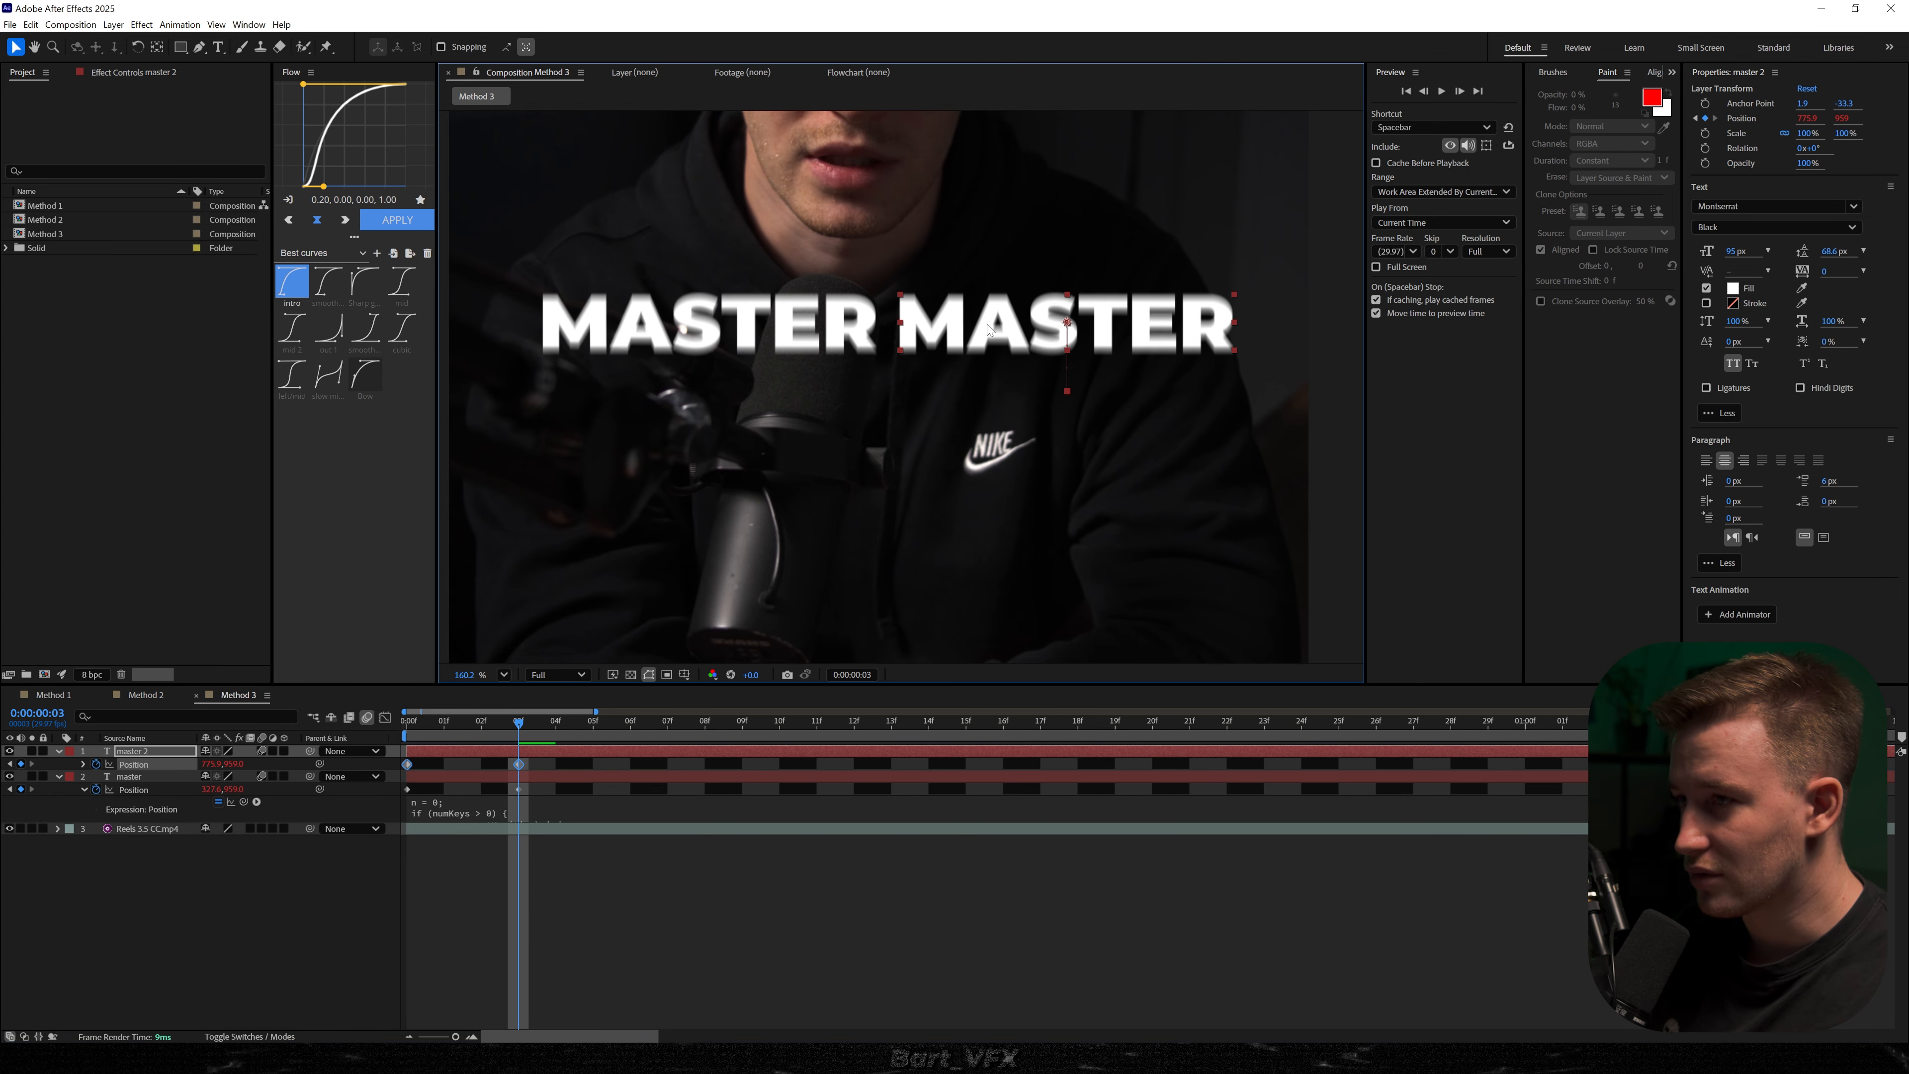
pyautogui.doubleClick(995, 326)
pyautogui.write('smooth')
pyautogui.press('Escape')
pyautogui.press('v')
pyautogui.moveTo(944, 329); pyautogui.dragTo(959, 329)
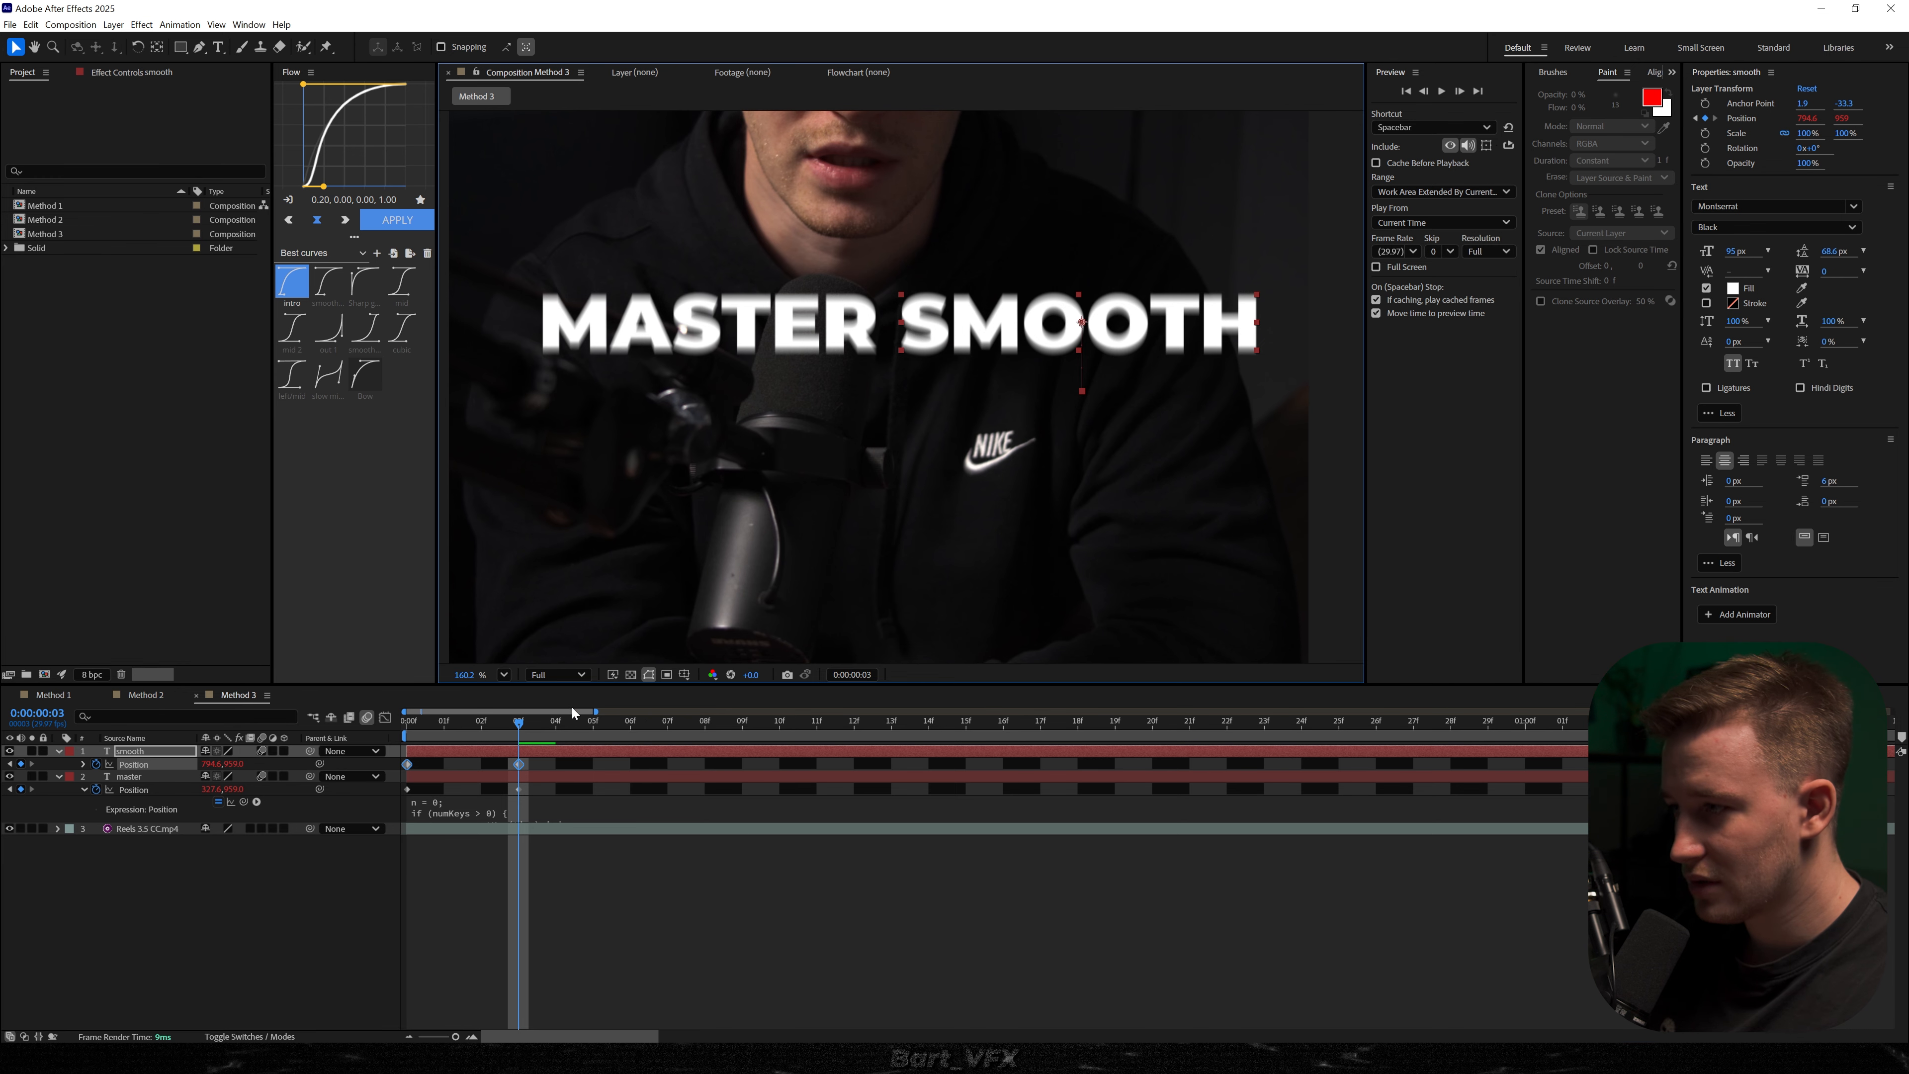
# - Duplicate the smooth layer, change the copy's text to text, and place it below MASTER, aligned with its left edge
pyautogui.hotkey('ctrl', 'd')
pyautogui.moveTo(537, 772); pyautogui.dragTo(391, 764)
pyautogui.moveTo(990, 321); pyautogui.dragTo(632, 388)
pyautogui.doubleClick(632, 389)
pyautogui.write('text')
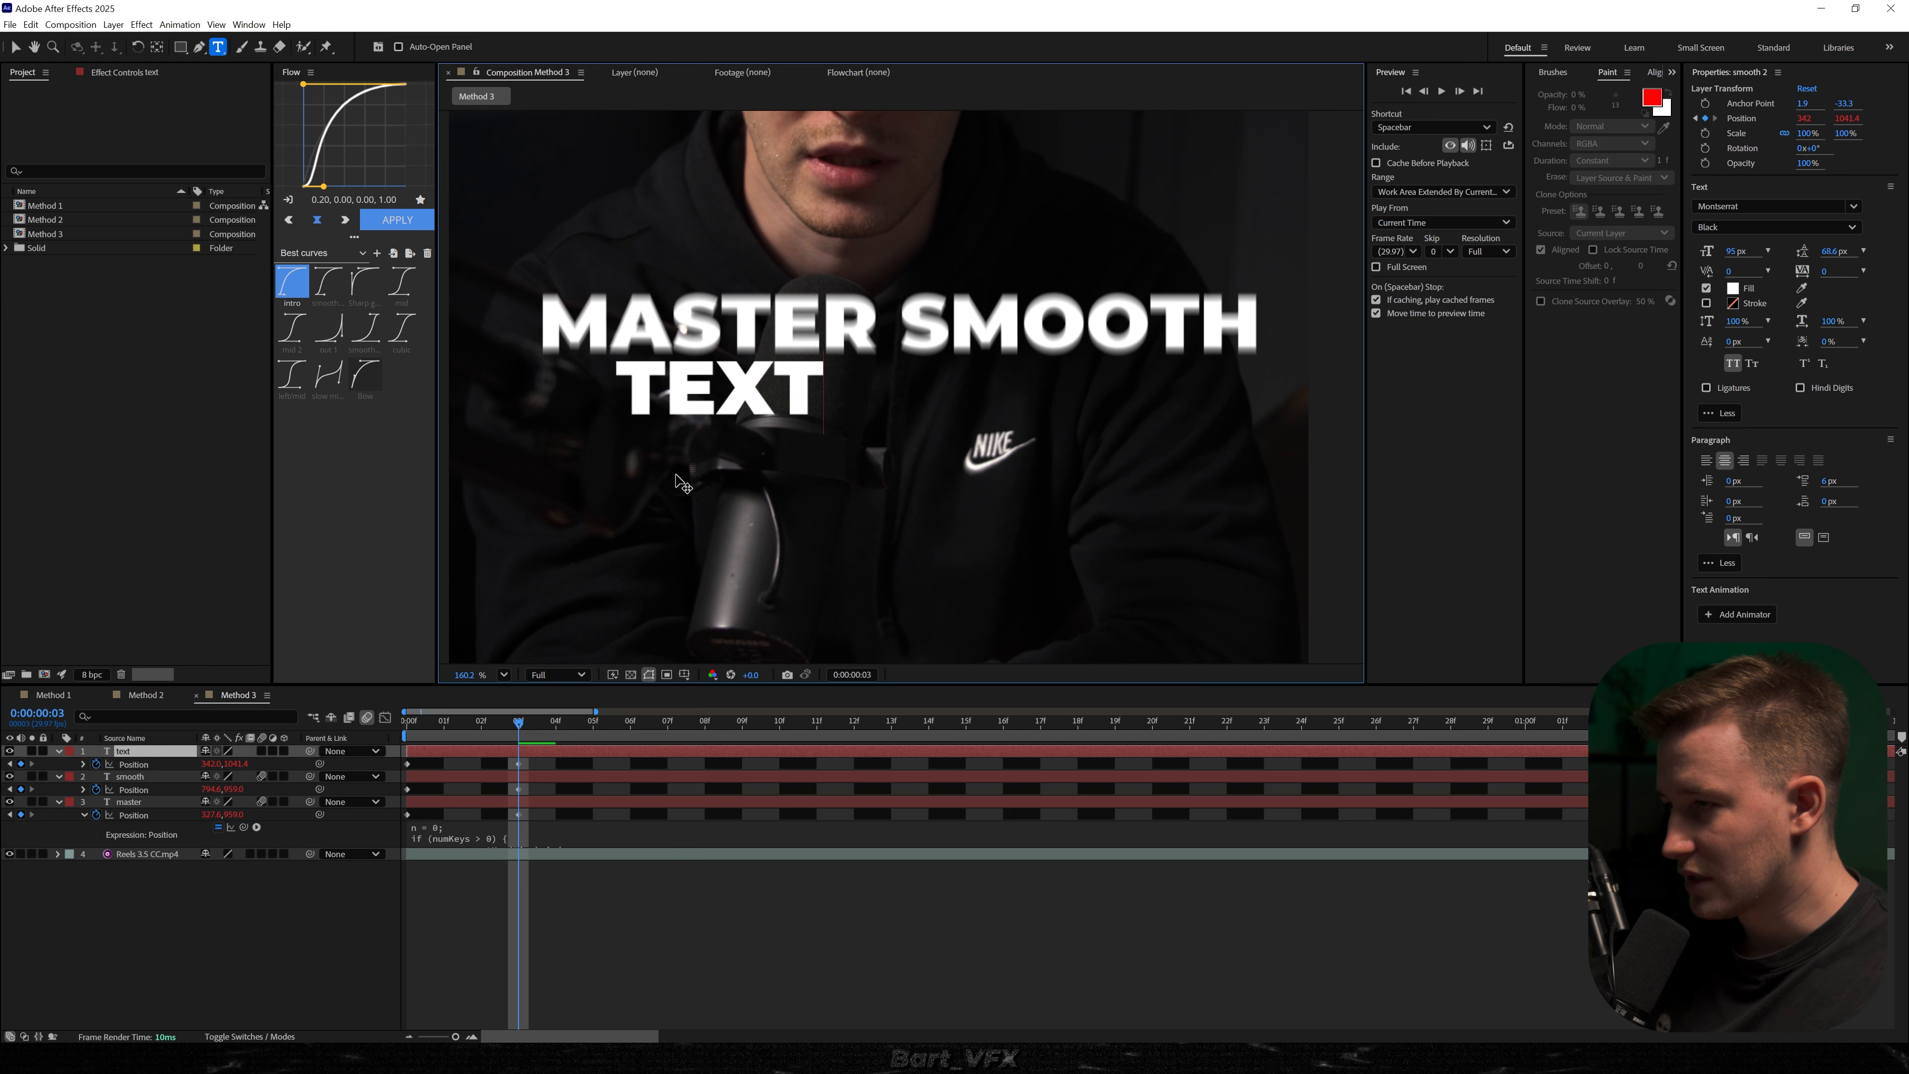
pyautogui.moveTo(538, 767); pyautogui.dragTo(377, 757)
pyautogui.press('v')
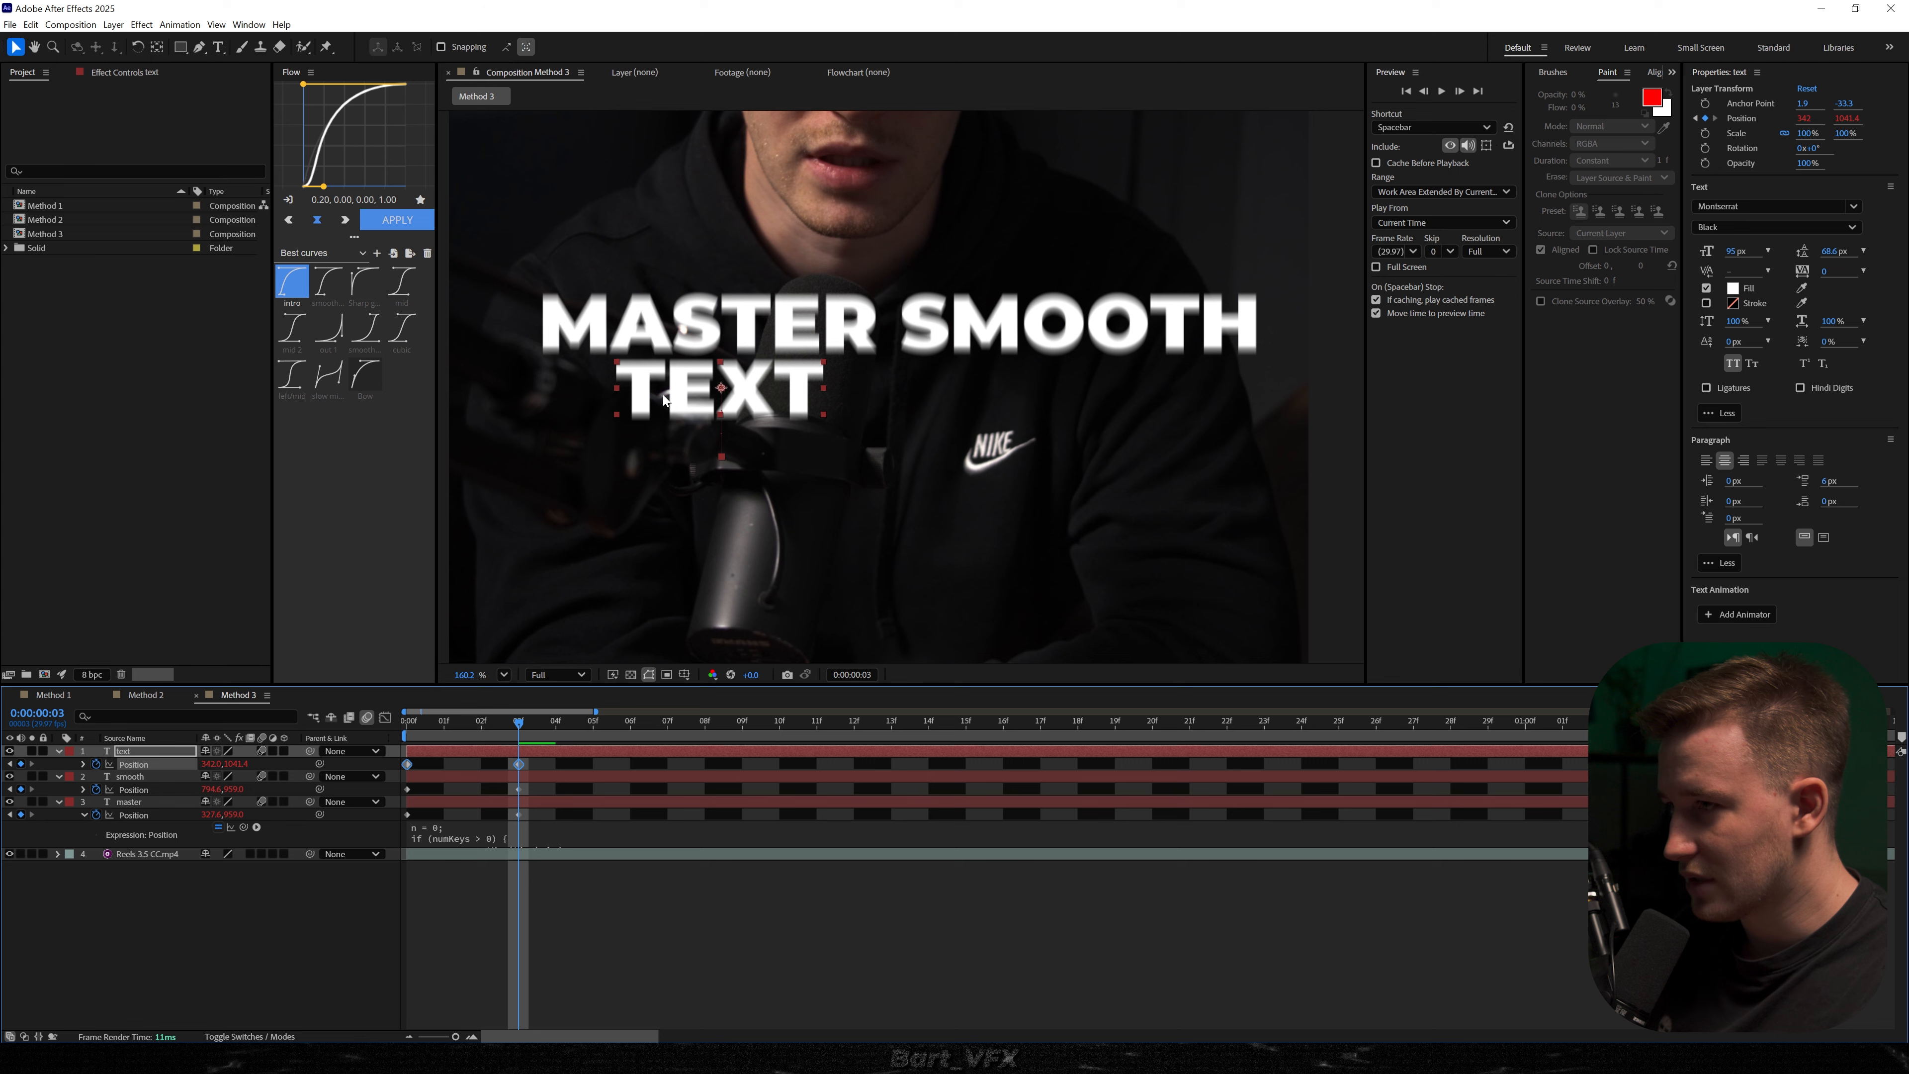
pyautogui.moveTo(720, 388); pyautogui.dragTo(647, 390)
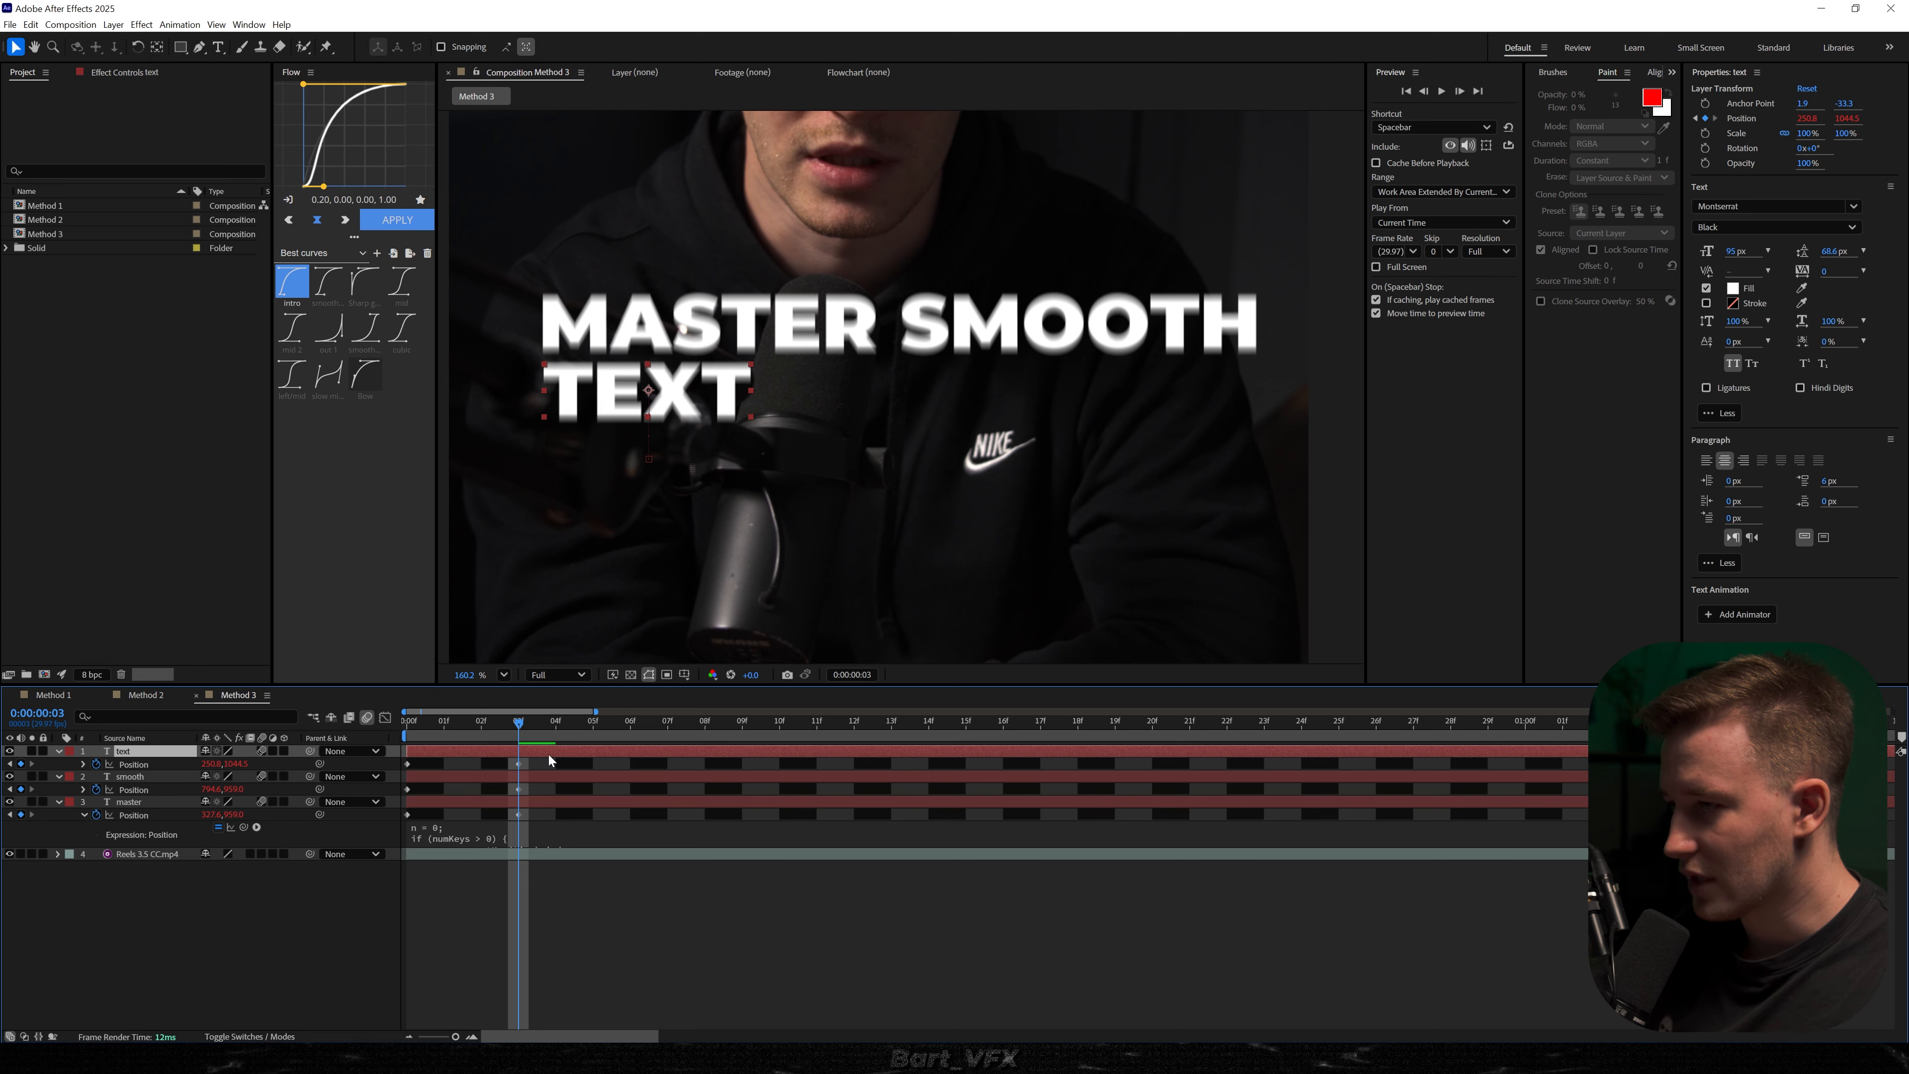
# - Duplicate the text layer, change the copy's text to animations, and place it beside TEXT below SMOOTH
pyautogui.hotkey('ctrl', 'd')
pyautogui.press('p')
pyautogui.moveTo(535, 761); pyautogui.dragTo(360, 763)
pyautogui.moveTo(662, 397); pyautogui.dragTo(971, 404)
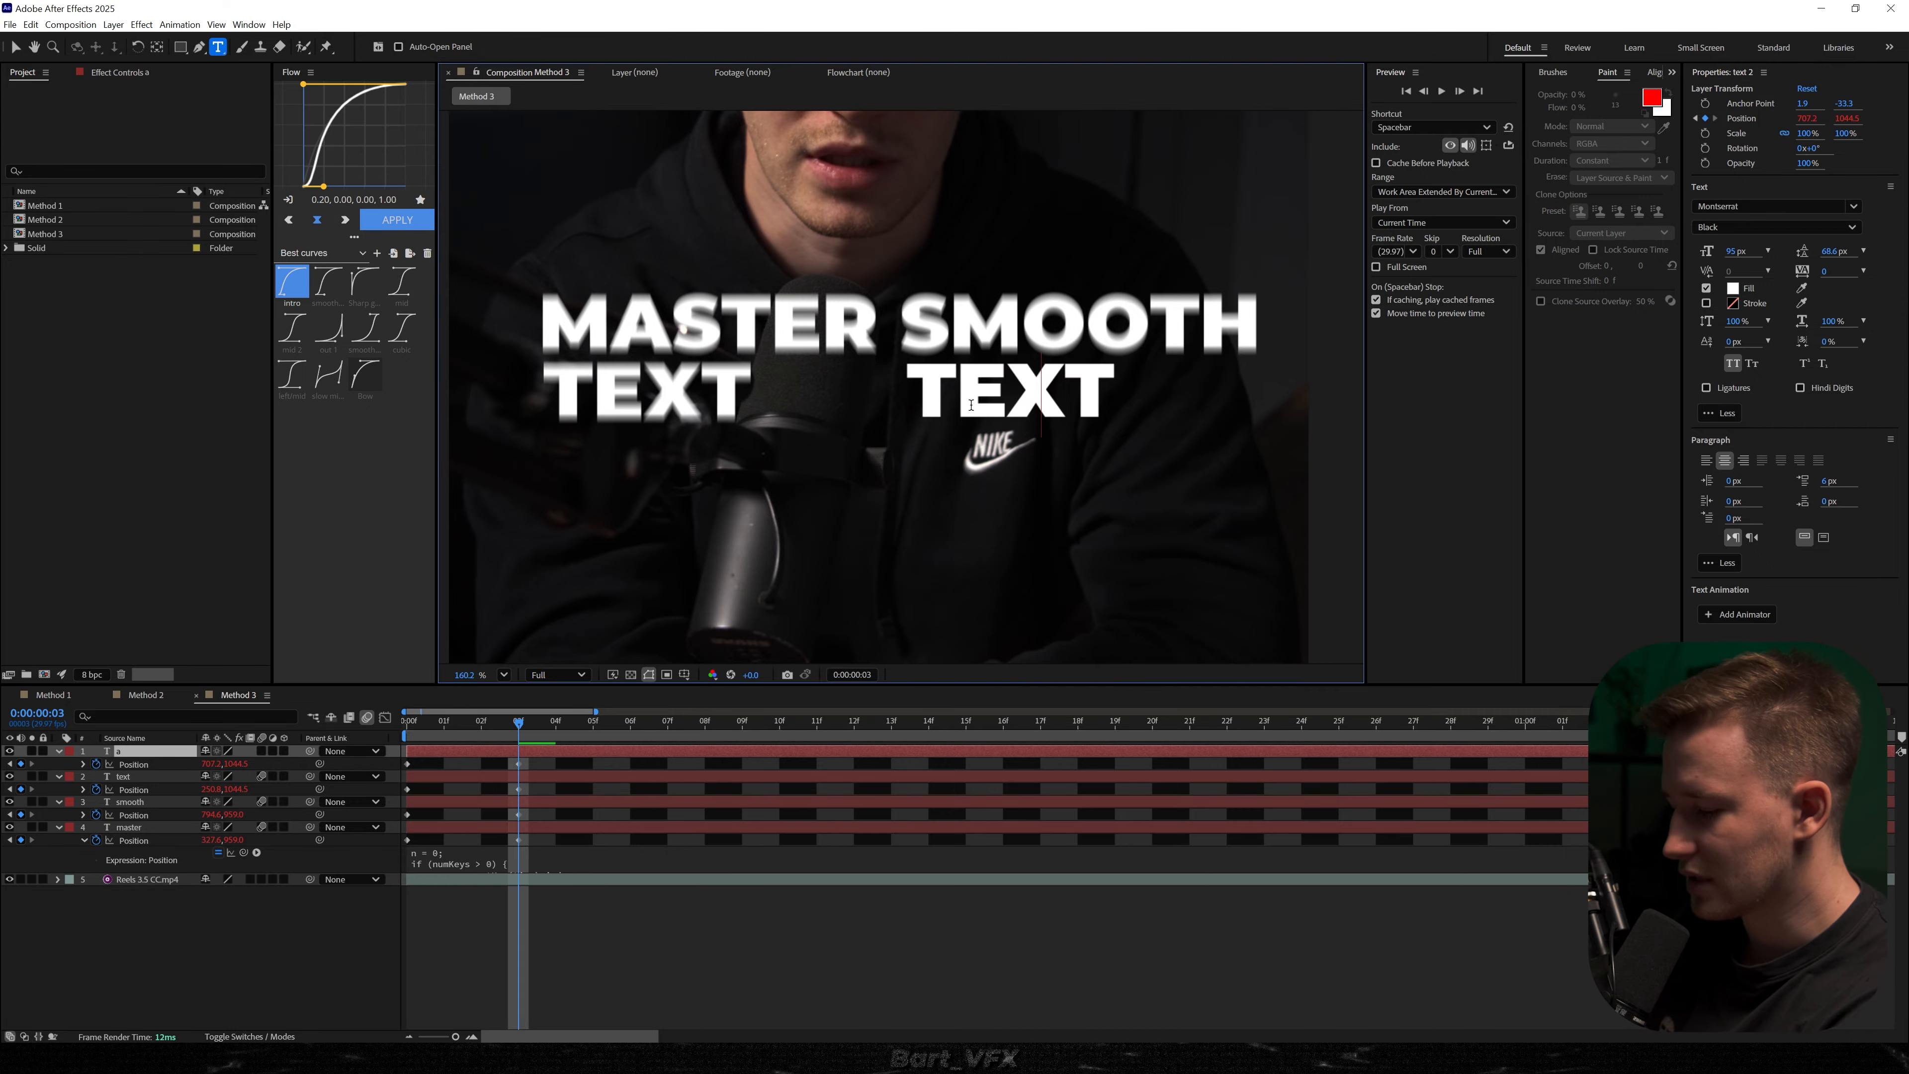
pyautogui.write('animations')
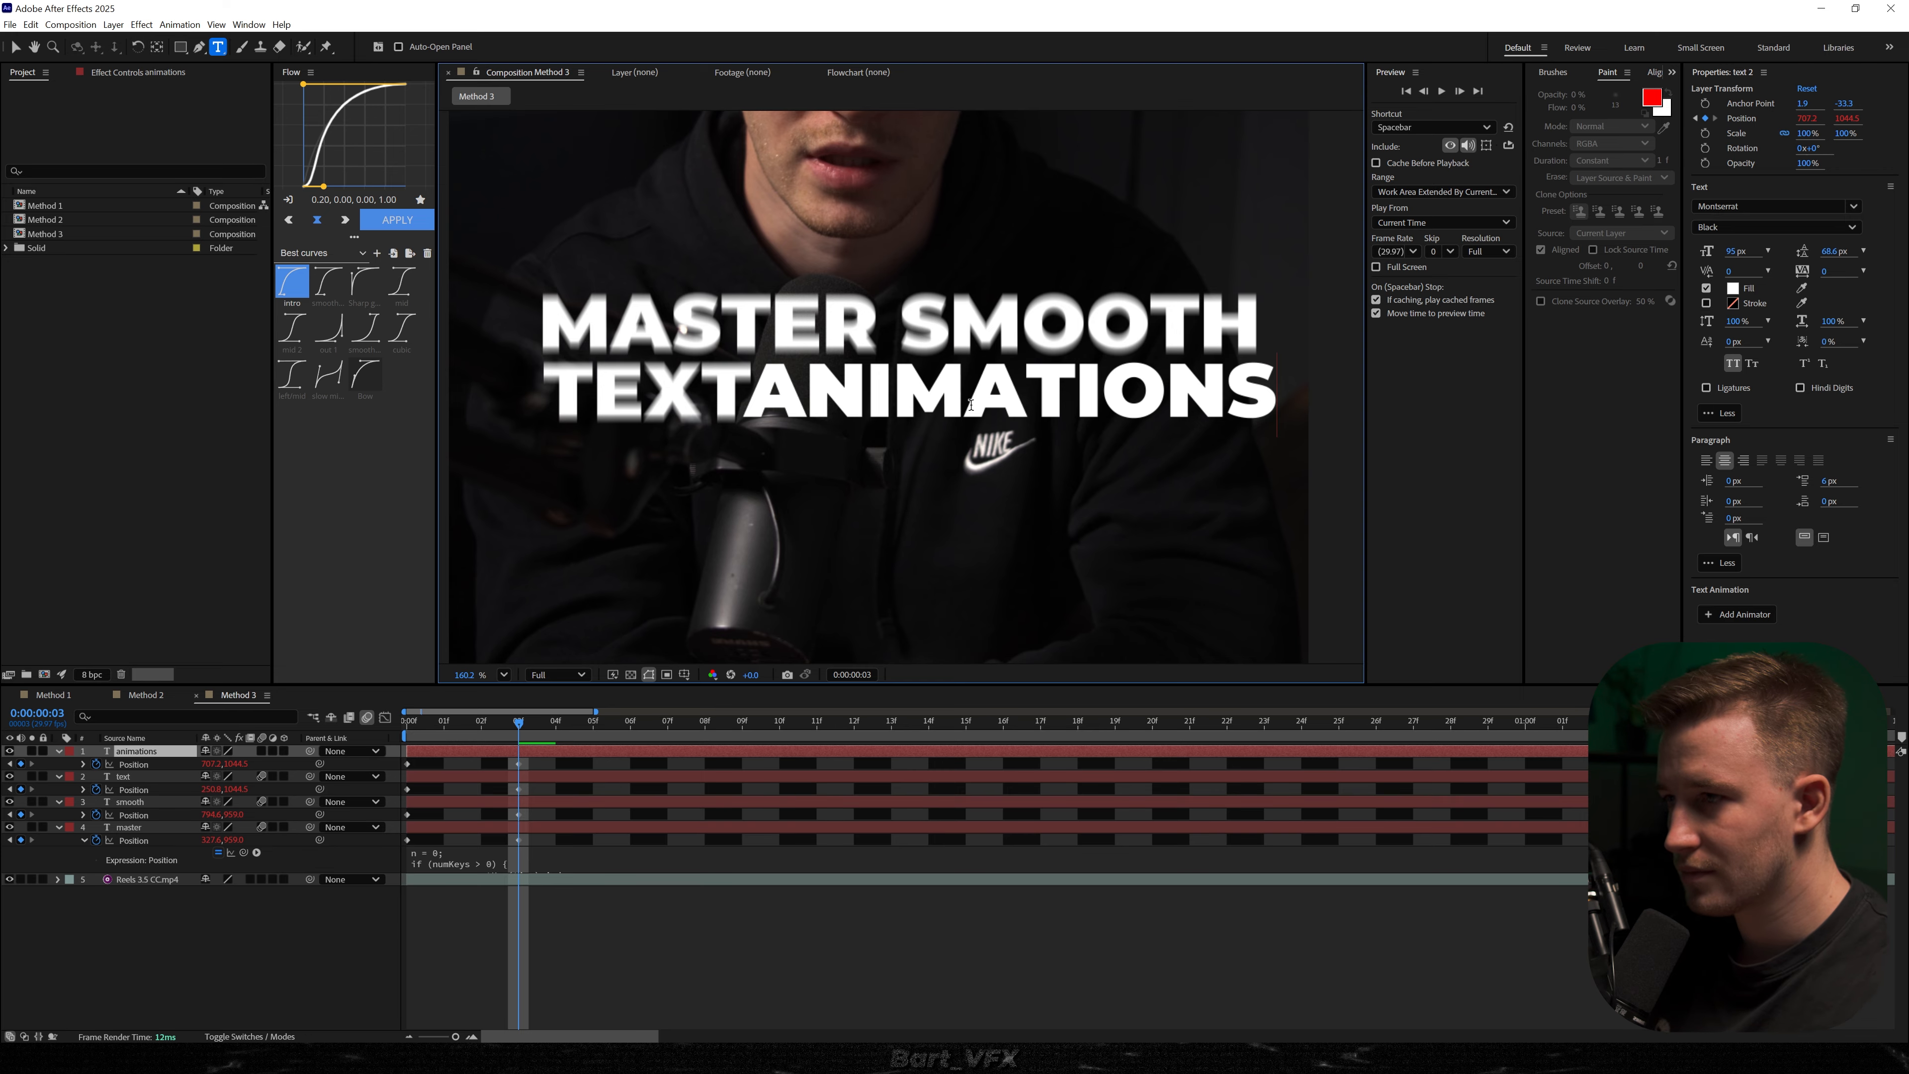
pyautogui.press('Escape')
pyautogui.press('v')
pyautogui.moveTo(869, 367); pyautogui.dragTo(978, 366)
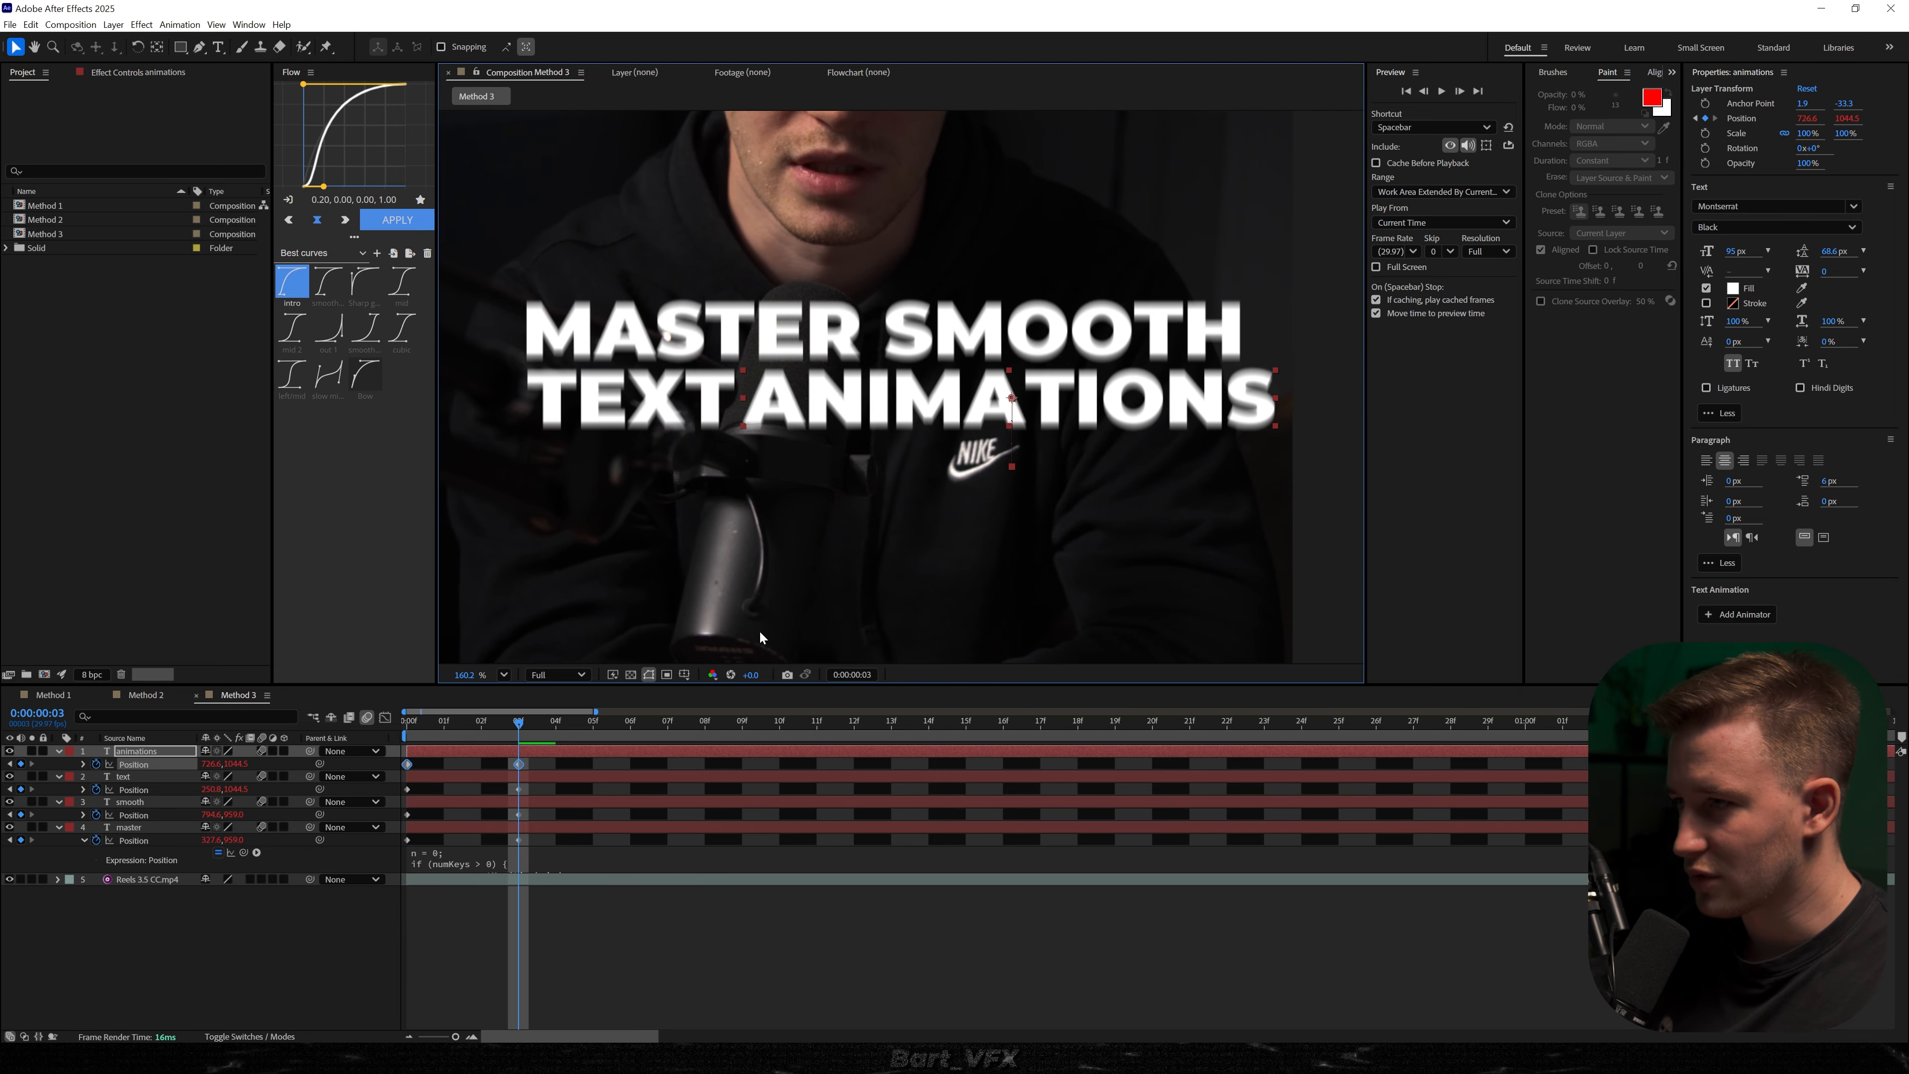
# - Shift the Position keyframes of all four text layers together slightly to the left, and preview the animation
pyautogui.moveTo(539, 760); pyautogui.dragTo(383, 841)
pyautogui.moveTo(785, 403); pyautogui.dragTo(756, 406)
pyautogui.scroll(-2, 772, 408)
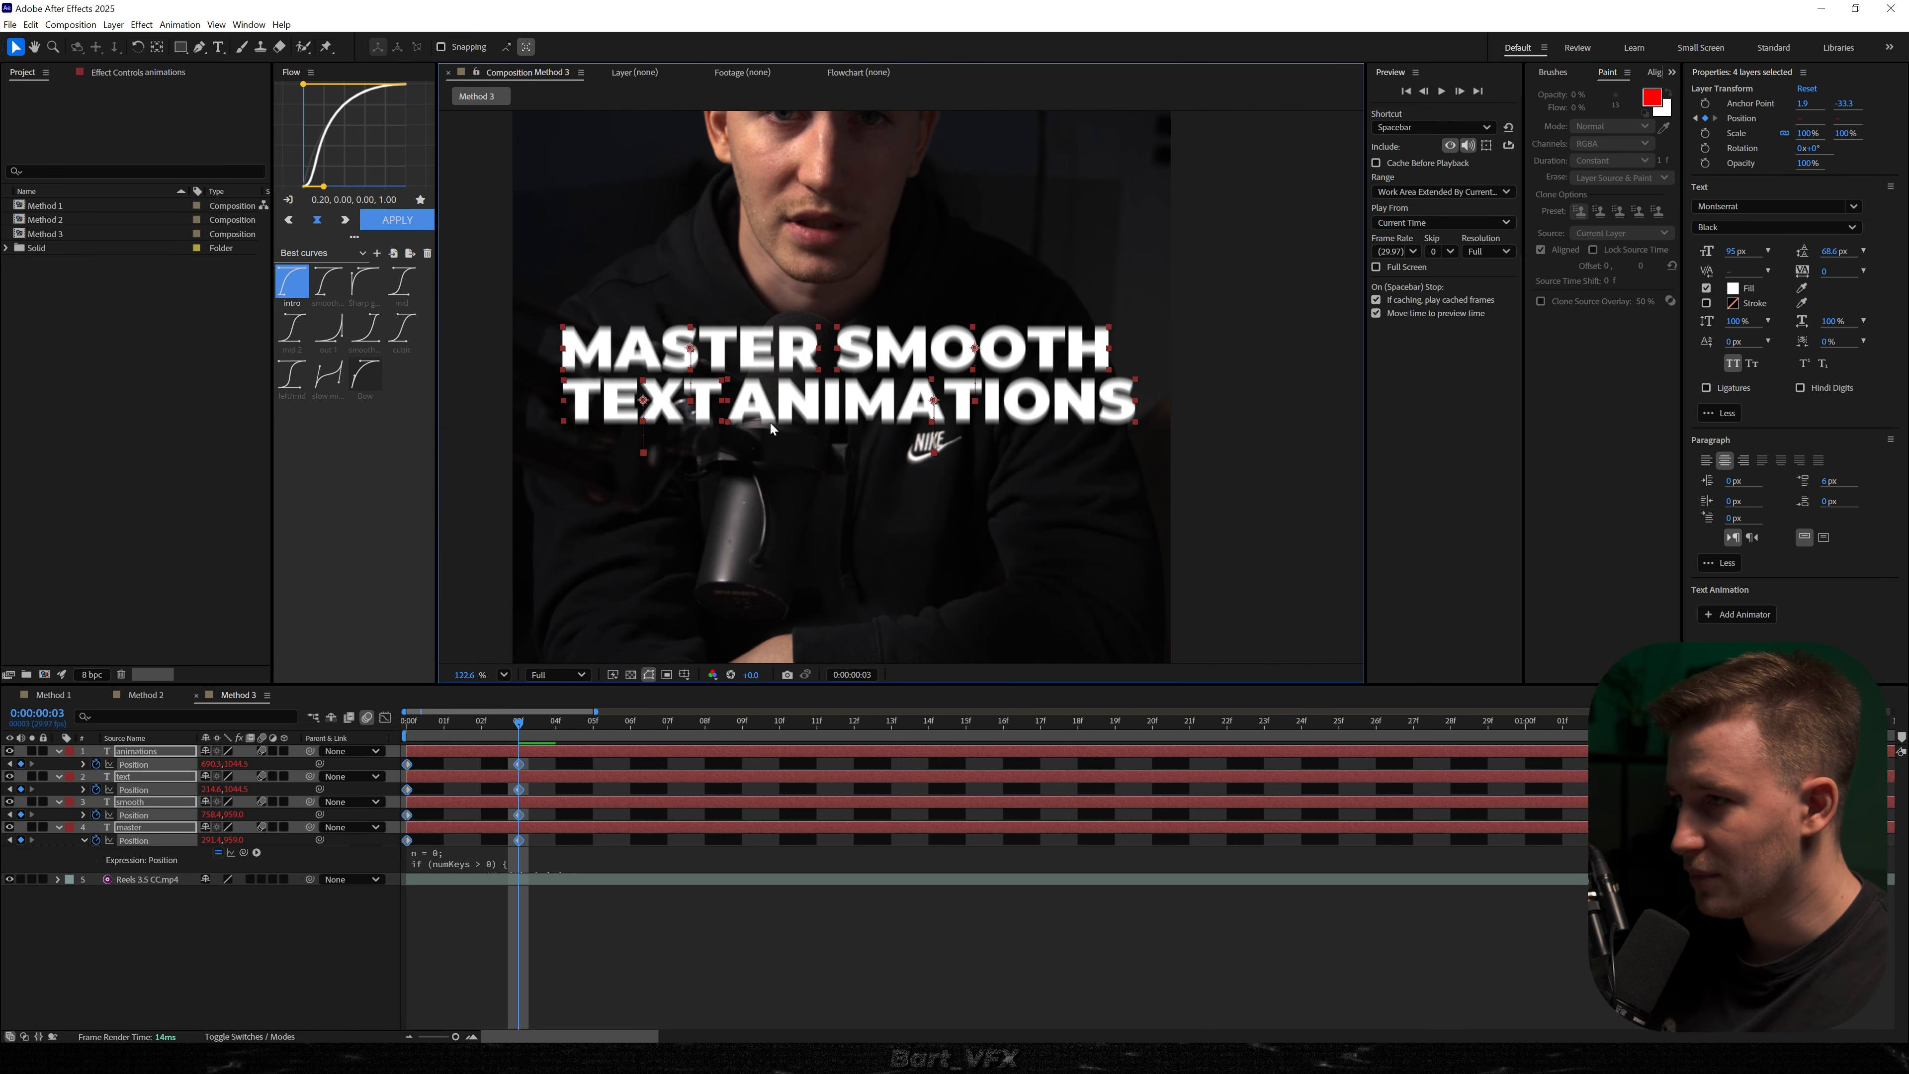
pyautogui.press('Home')
pyautogui.press('space')
pyautogui.click(520, 932)
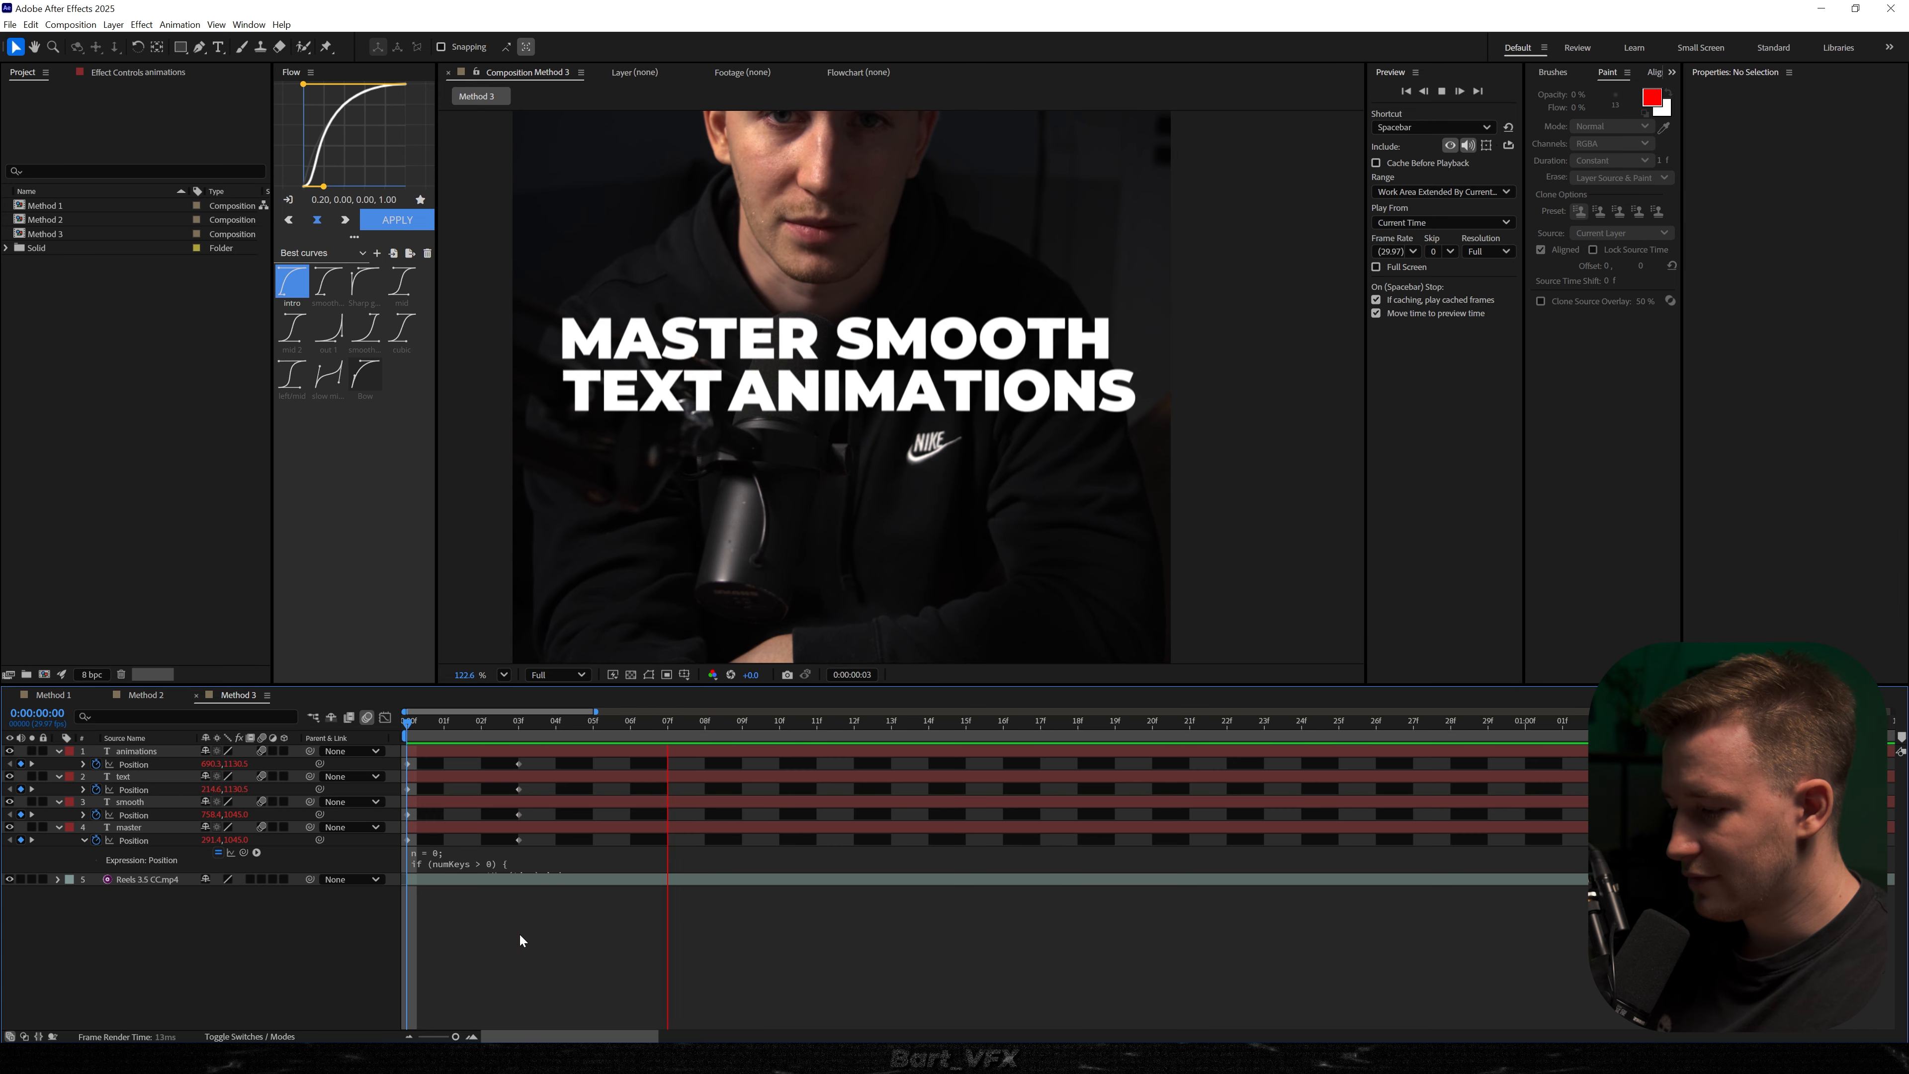
pyautogui.press('u')
pyautogui.click(367, 718)
pyautogui.press('space')
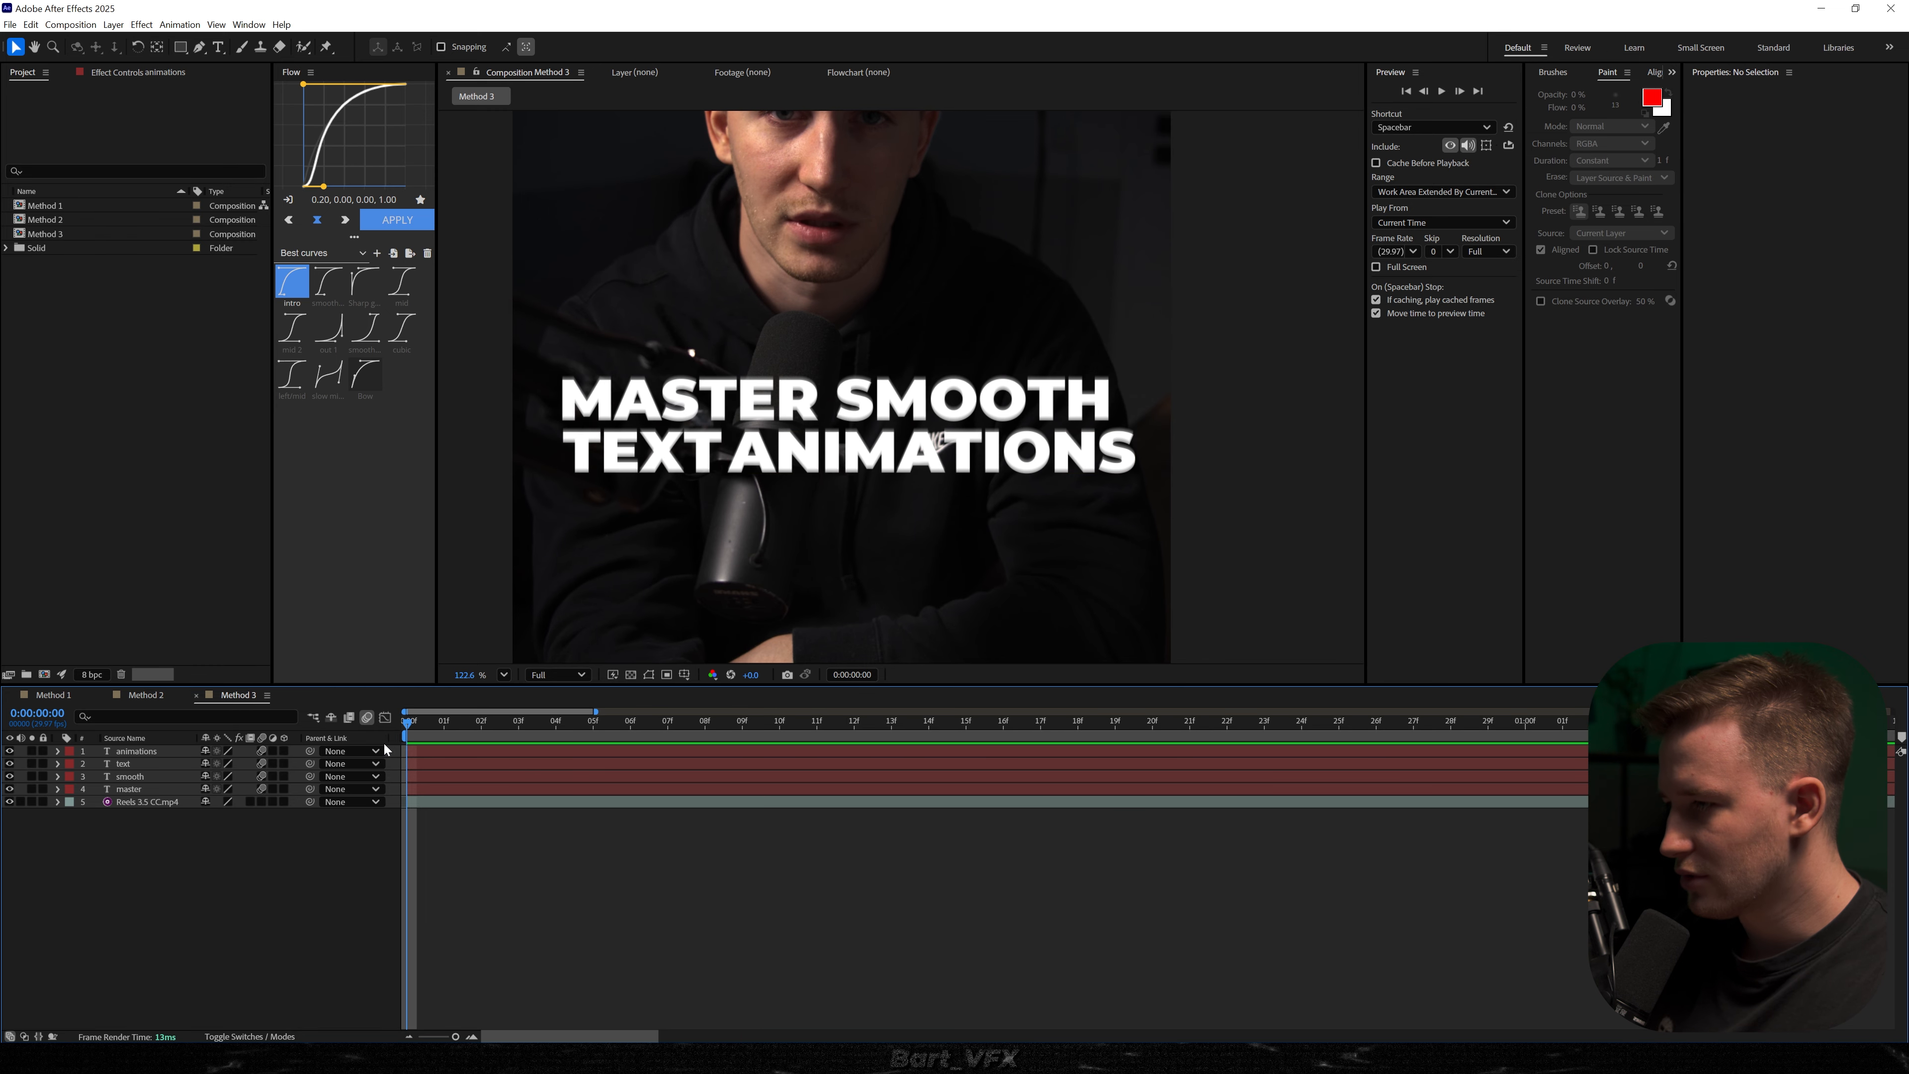
# - Fade in all four text layers with Opacity keyframes from 0% at frame 0 to 100% at frame 3, and preview
pyautogui.click(141, 752)
pyautogui.keyDown('shift'); pyautogui.click(184, 789); pyautogui.keyUp('shift')
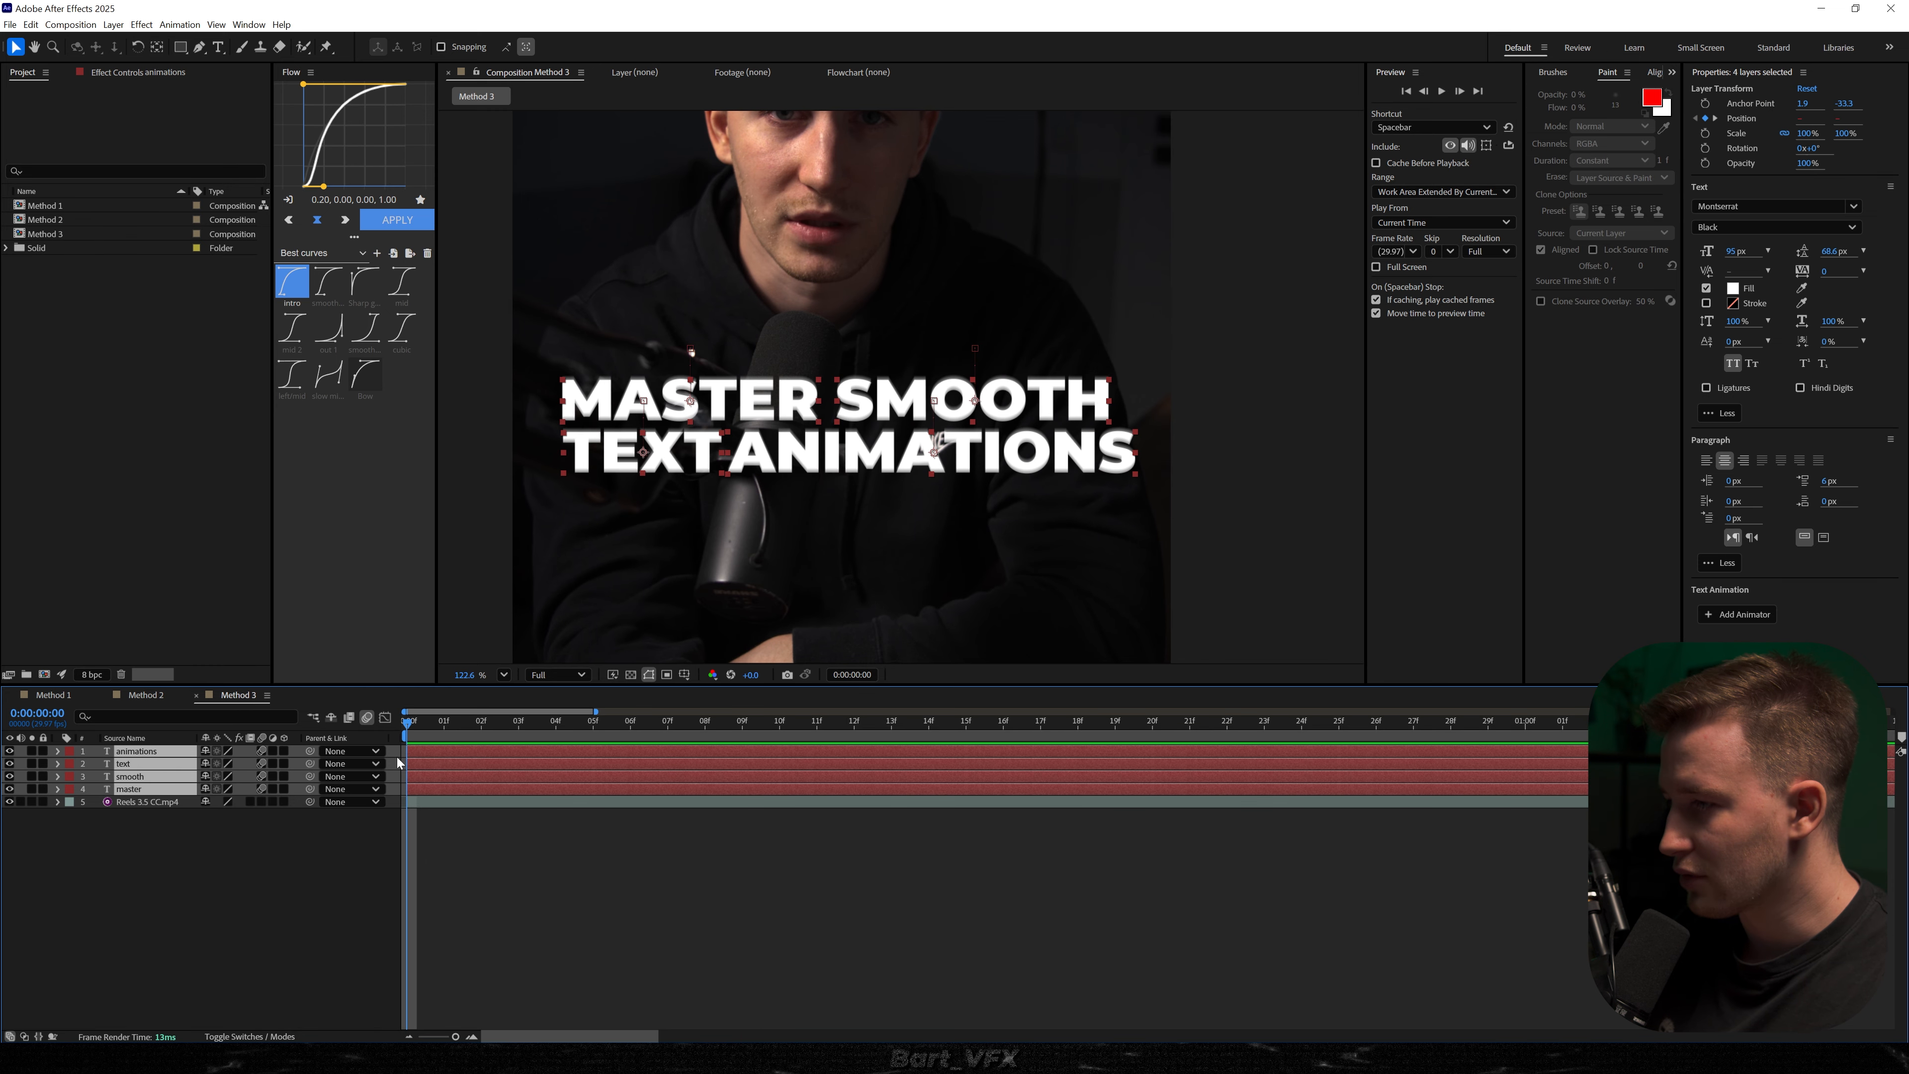
pyautogui.hotkey('alt', 'shift', 't')
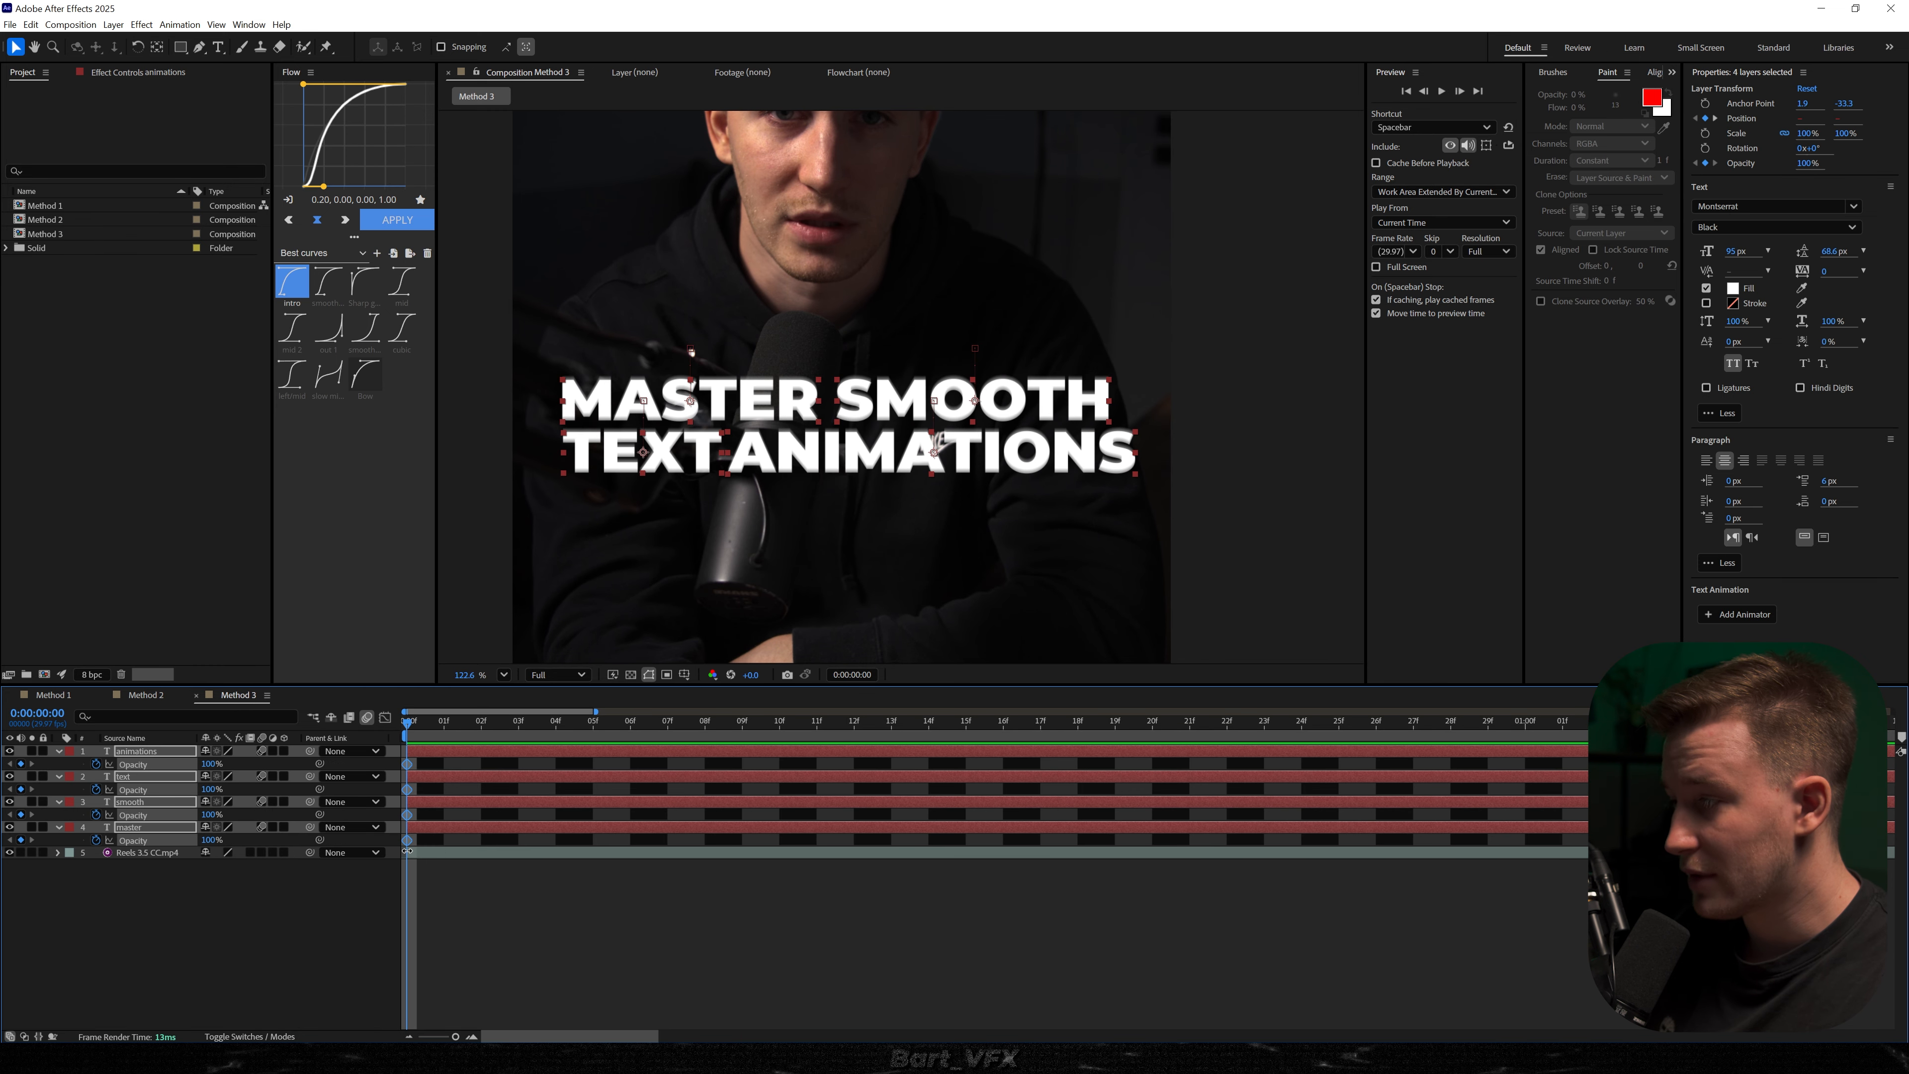
pyautogui.moveTo(412, 839); pyautogui.dragTo(523, 840)
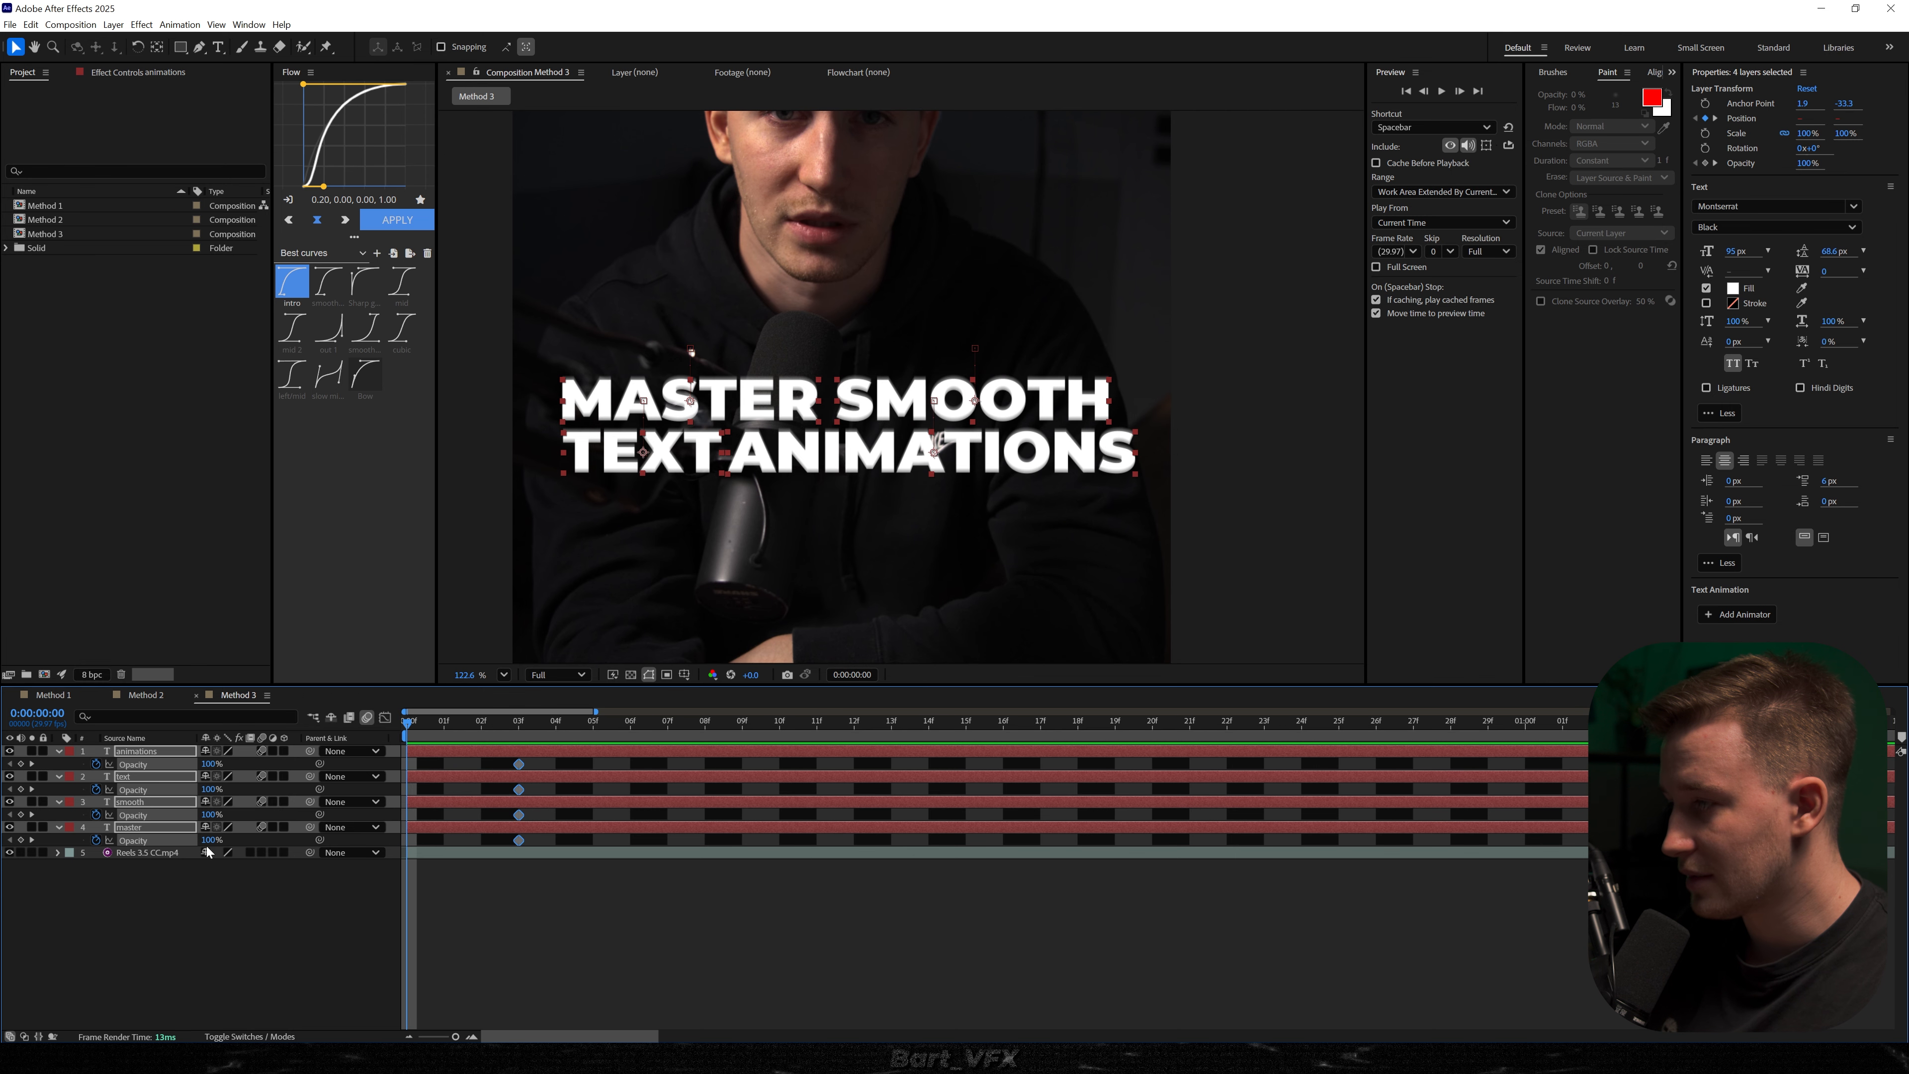
pyautogui.press('space')
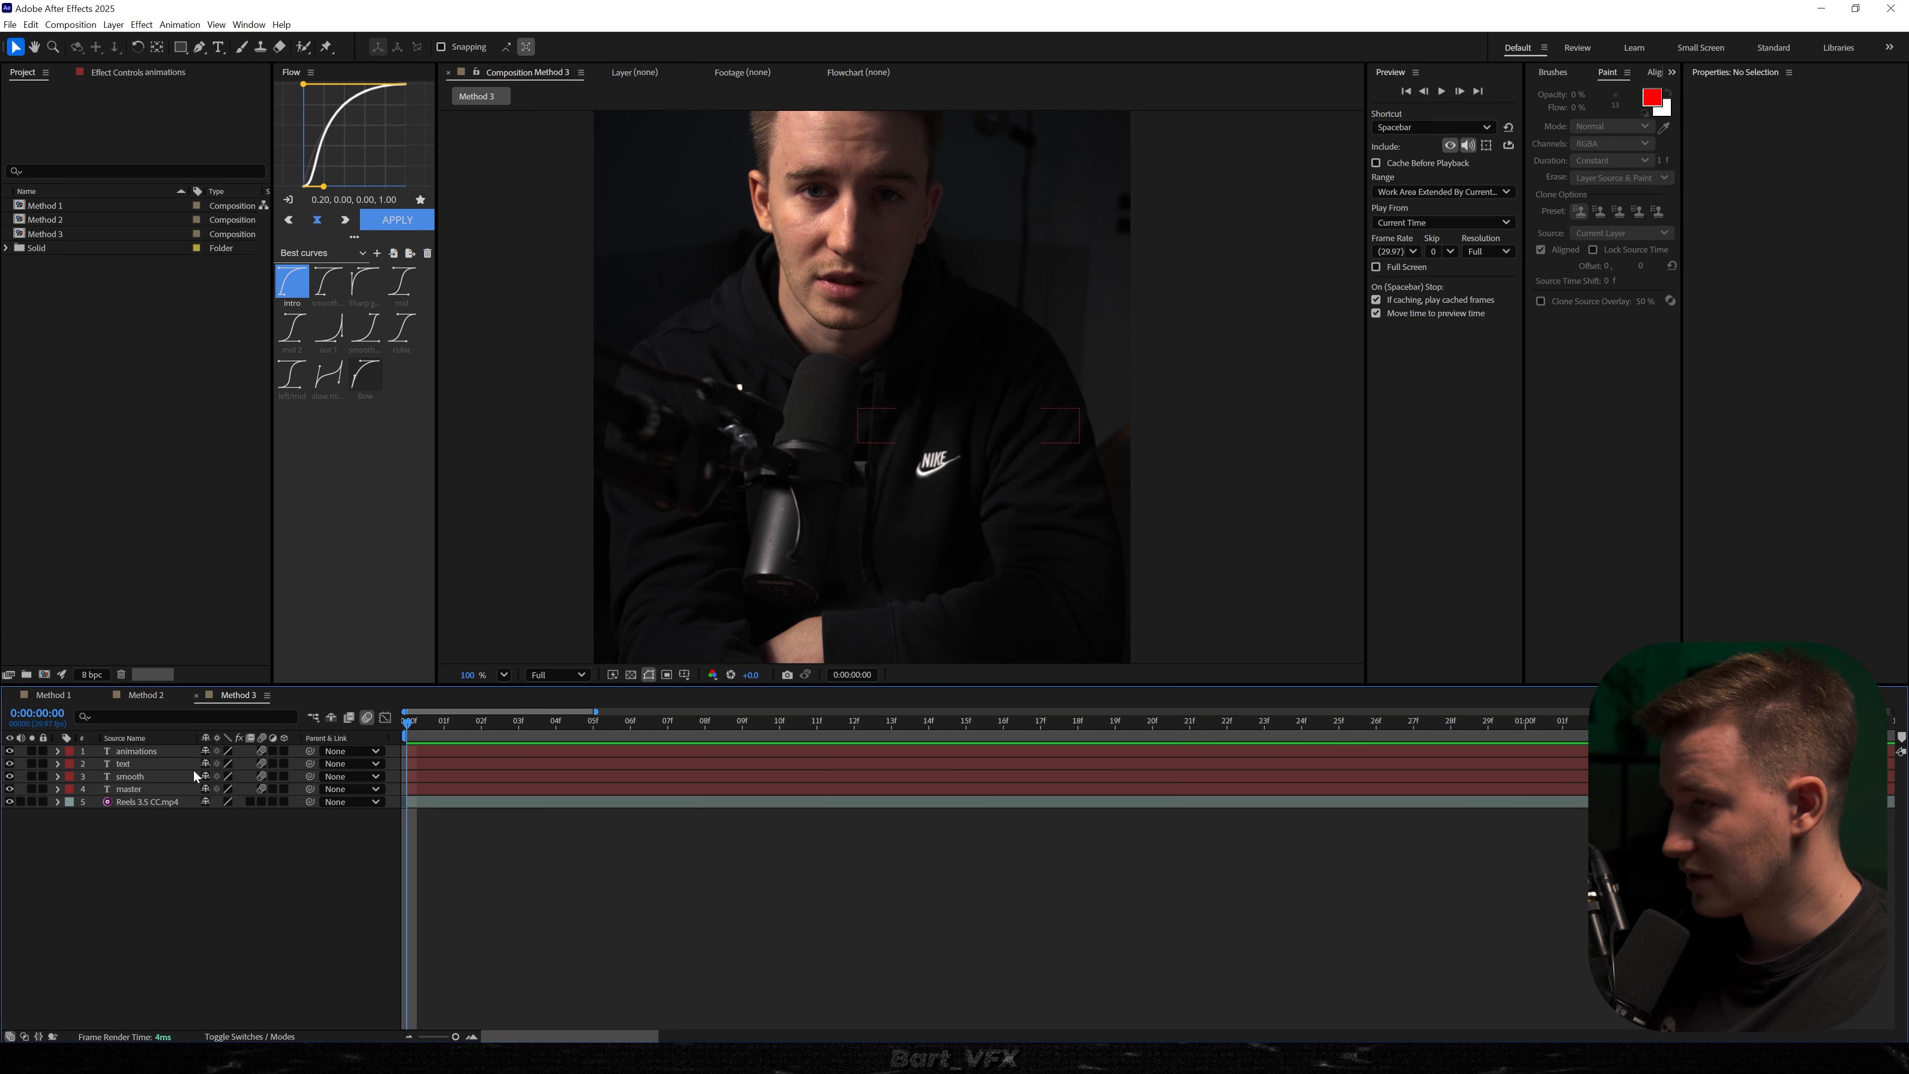
# - Stagger the smooth, text and animations layers to start at frames 2, 4 and 6, and preview the result
pyautogui.click(165, 779)
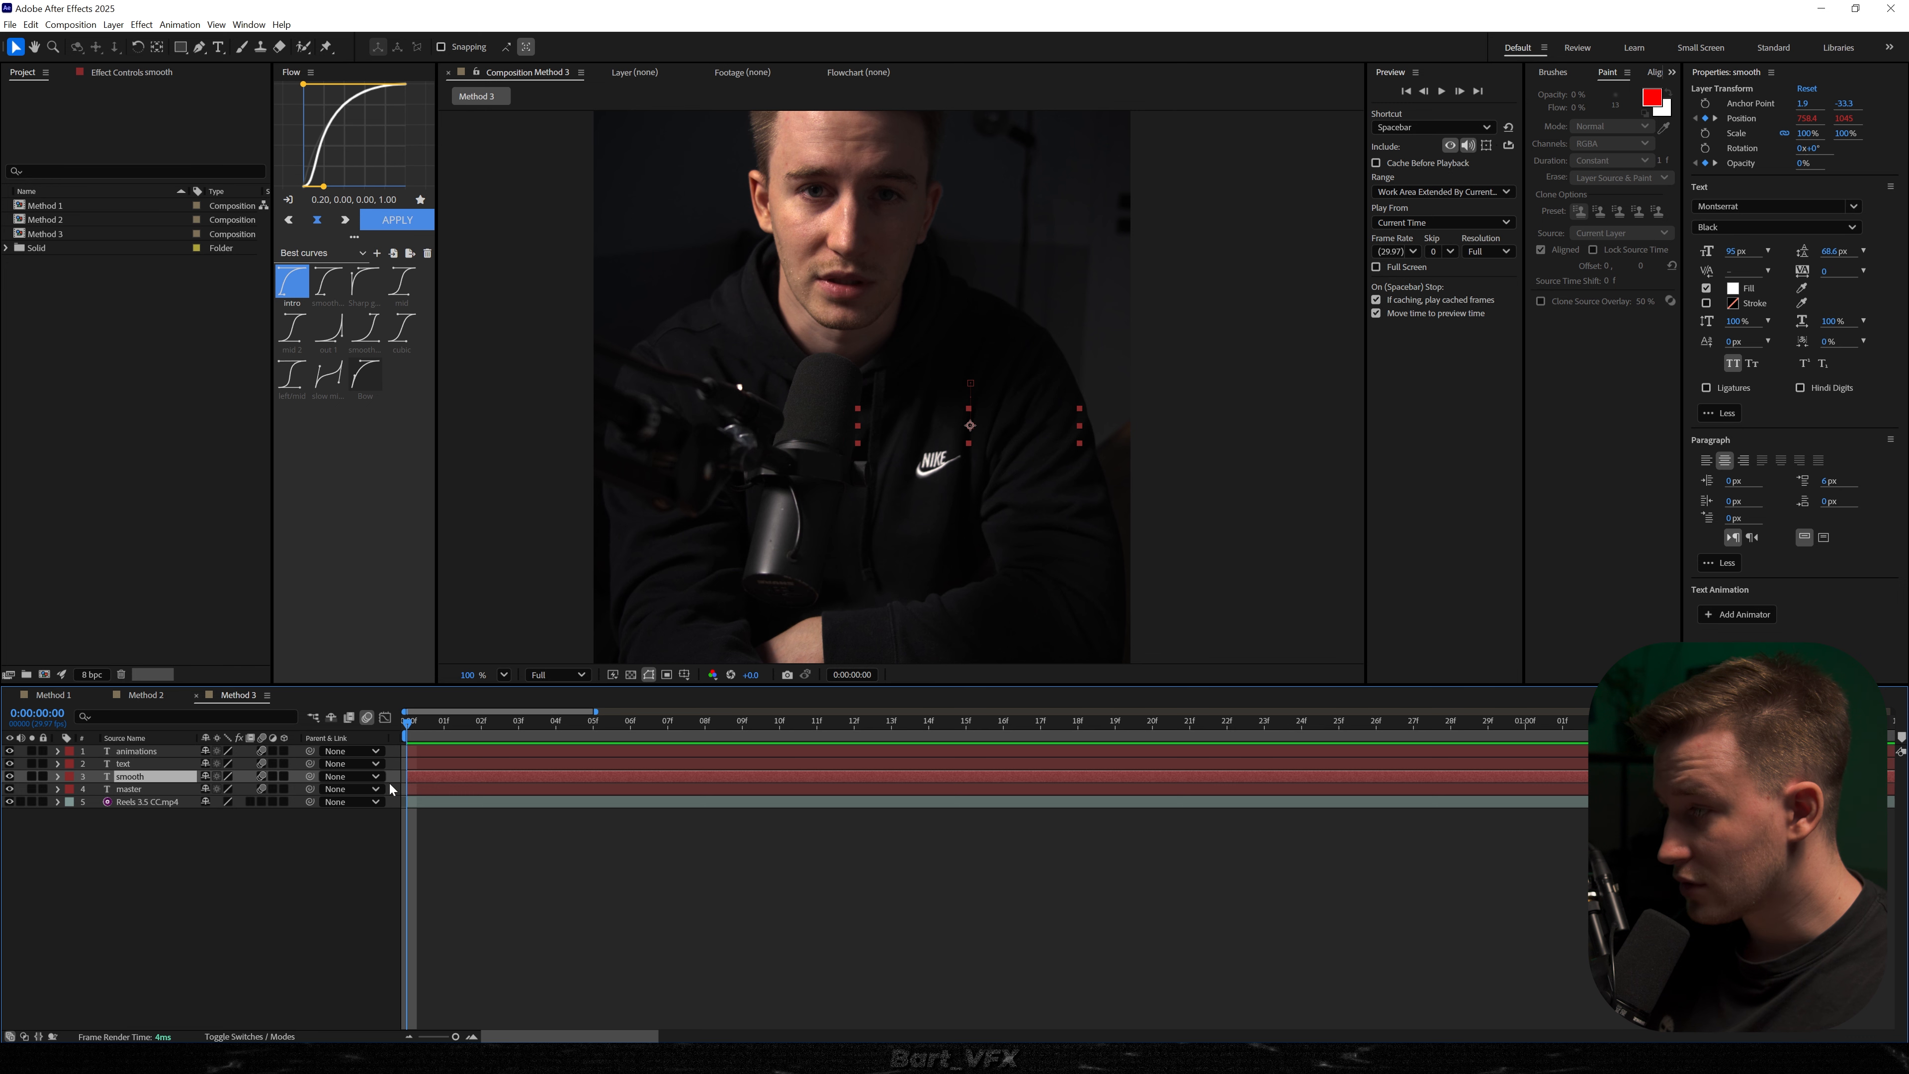
pyautogui.moveTo(422, 776); pyautogui.dragTo(676, 754)
pyautogui.hotkey('shift', '/')
pyautogui.press('space')
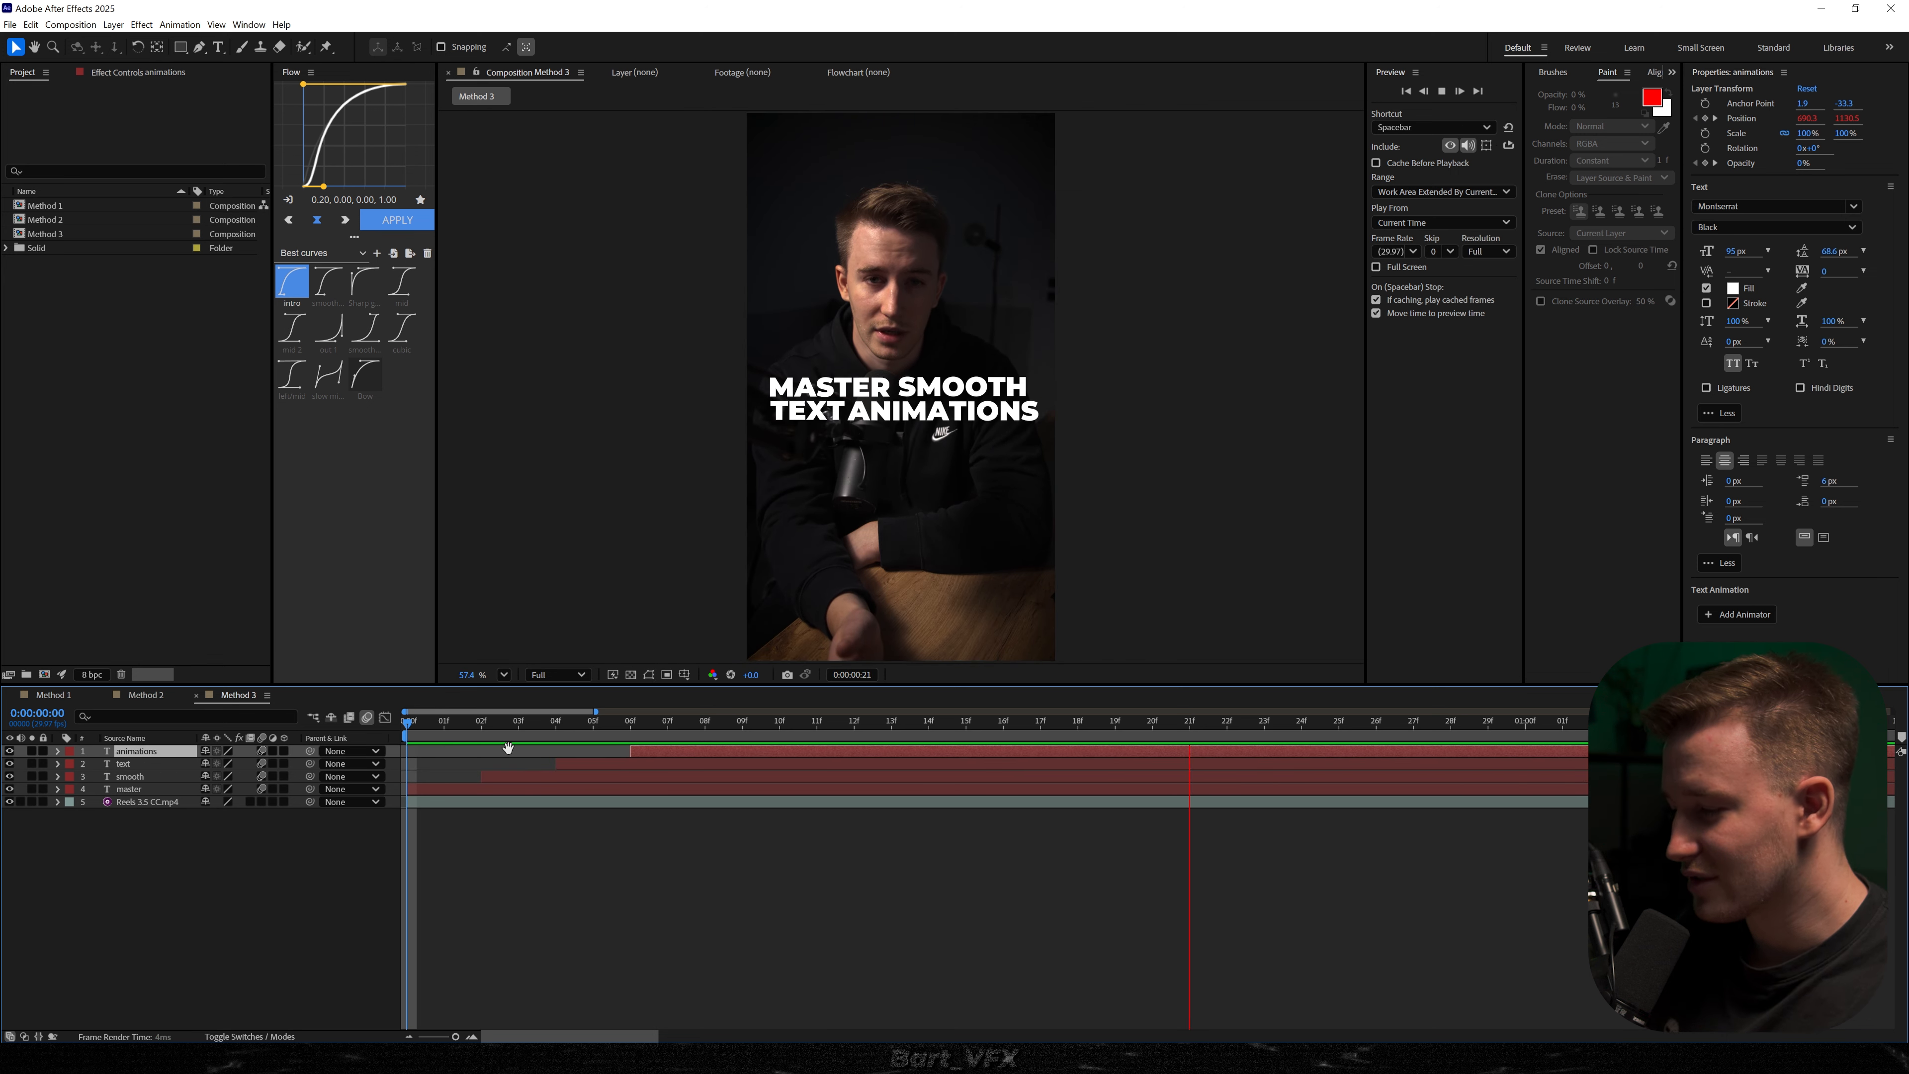
# - Add an adjustment layer above the four staggered text layers, apply the zoom preset to it, and play the animation
pyautogui.press('space')
pyautogui.hotkey('ctrl', 'alt', 'y')
pyautogui.hotkey('ctrl', 'space')
pyautogui.write('zoom')
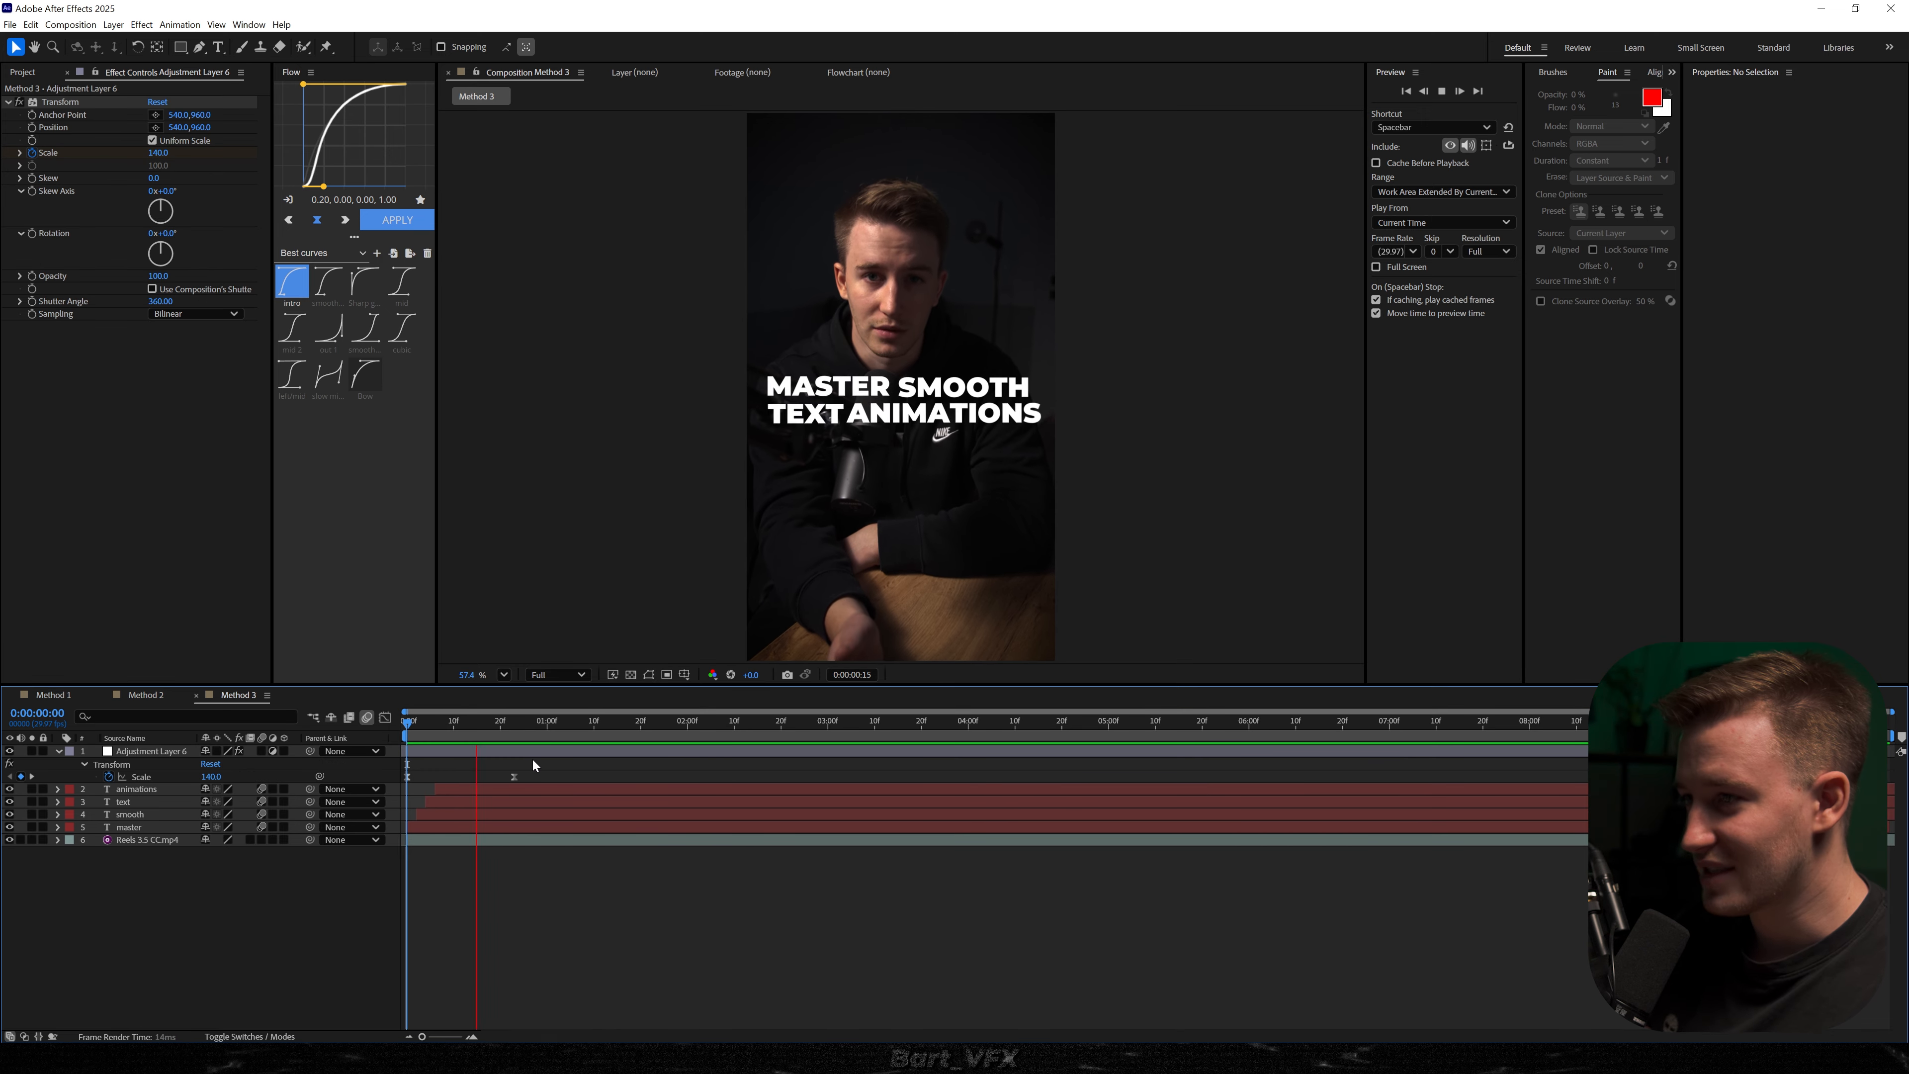
pyautogui.press('space')
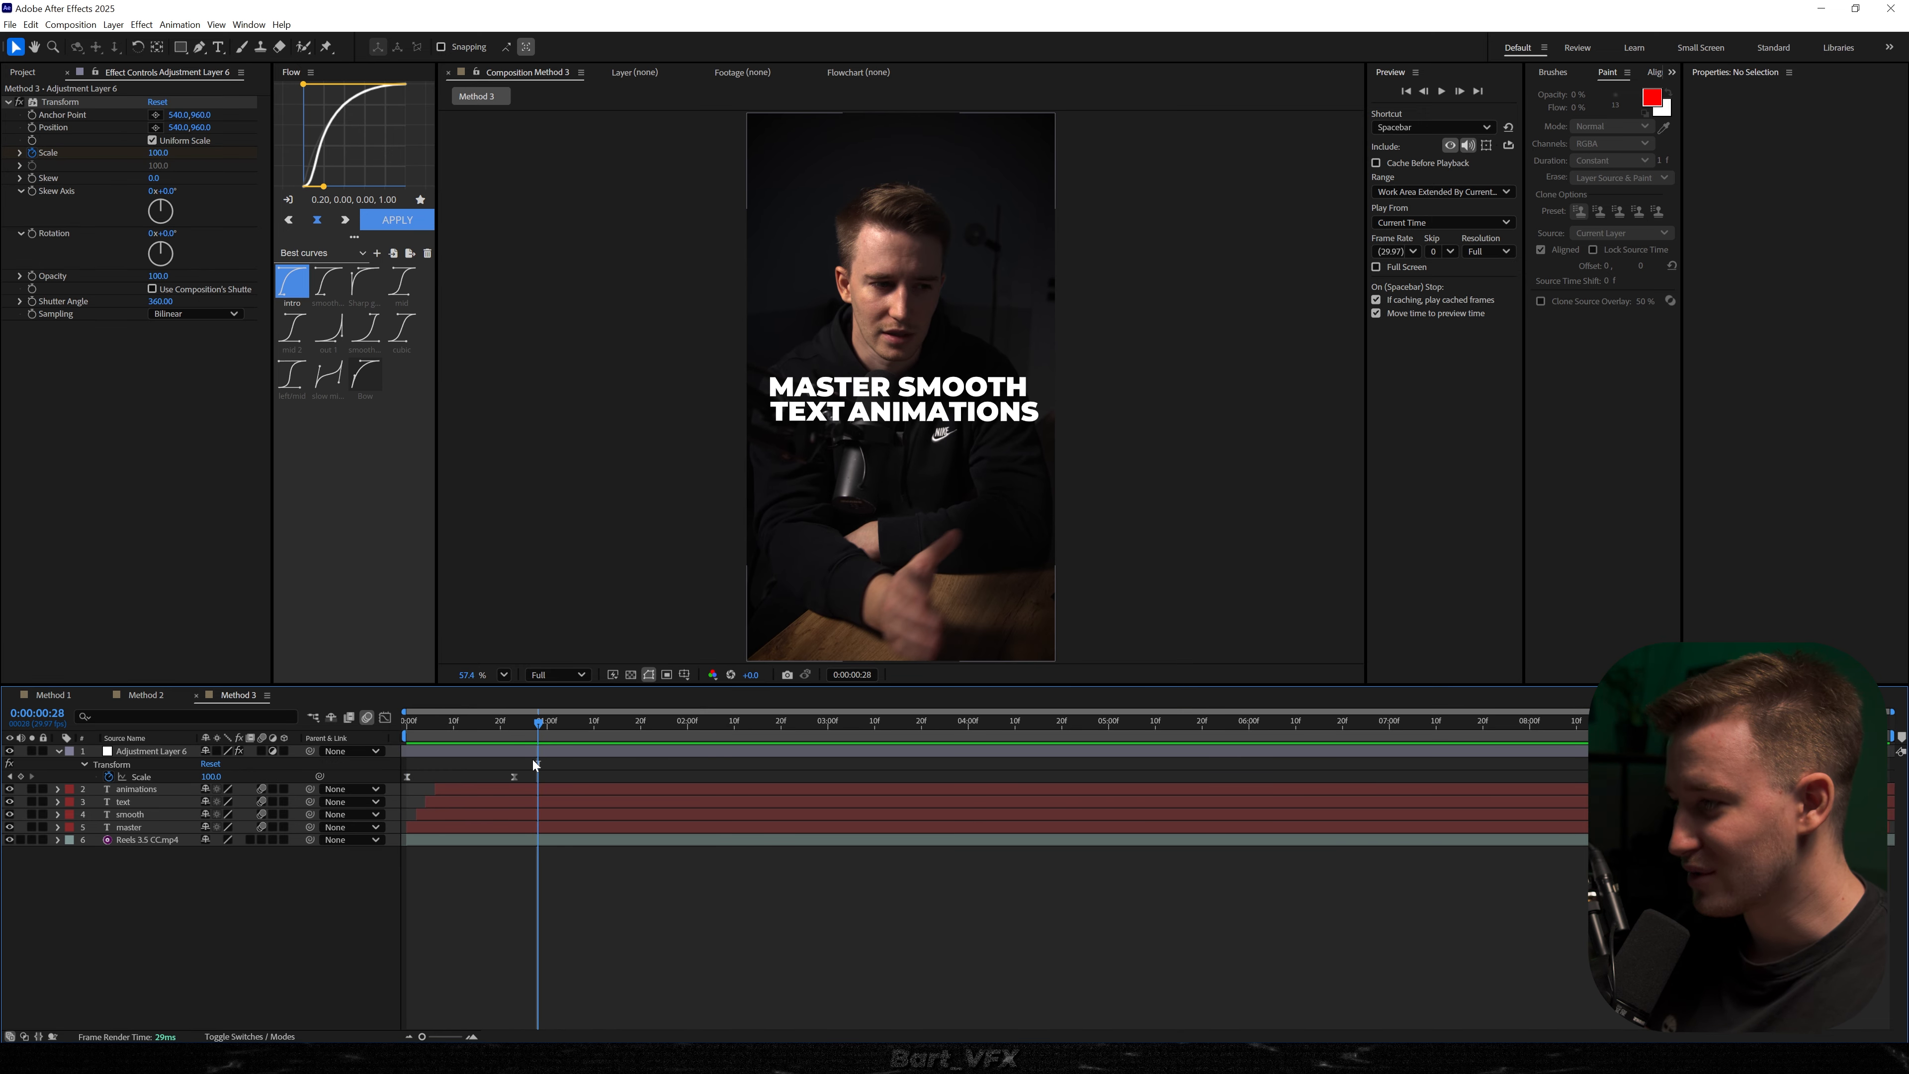
# - Parent the four text layers to a new null object and scale the null to 82.9%
pyautogui.hotkey('ctrl', 'alt', 'shift', 'y')
pyautogui.click(136, 801)
pyautogui.keyDown('shift'); pyautogui.click(151, 836); pyautogui.keyUp('shift')
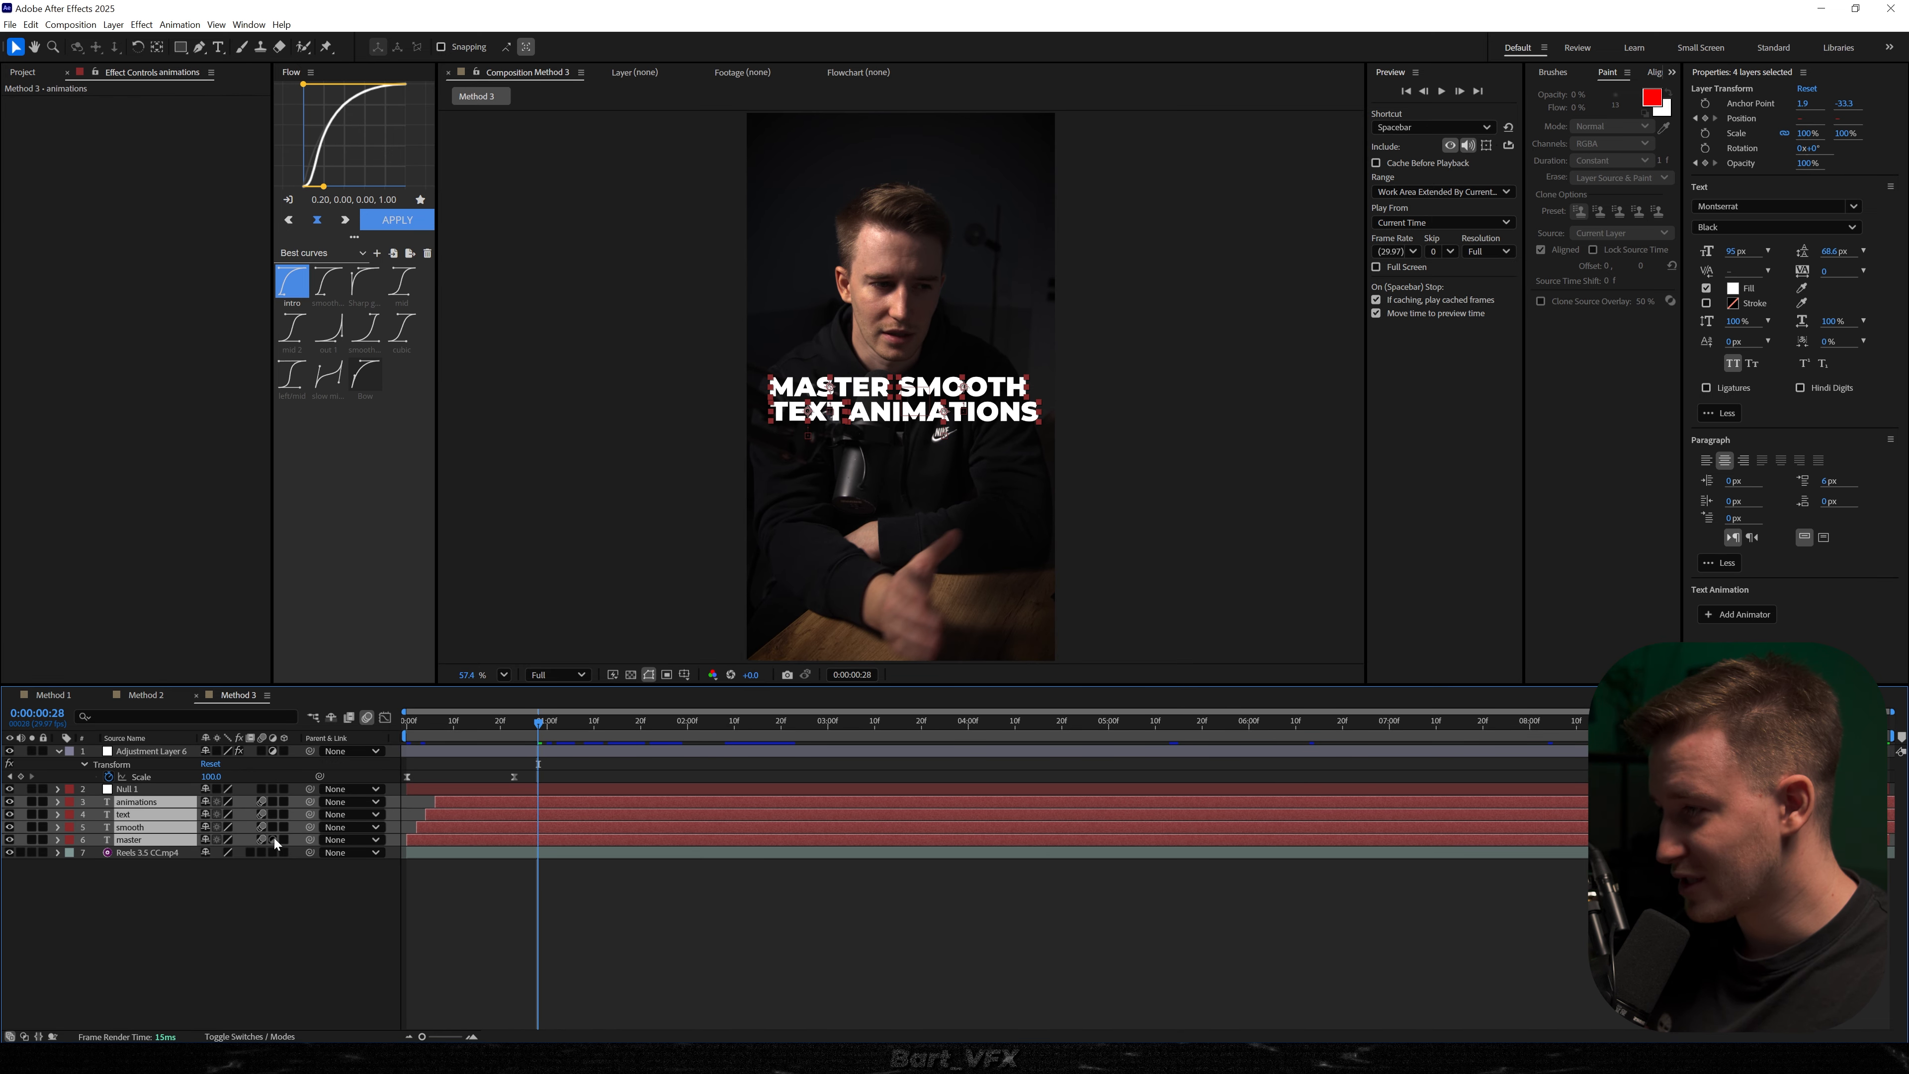
pyautogui.moveTo(308, 828); pyautogui.dragTo(174, 804)
pyautogui.click(152, 788)
pyautogui.press('s')
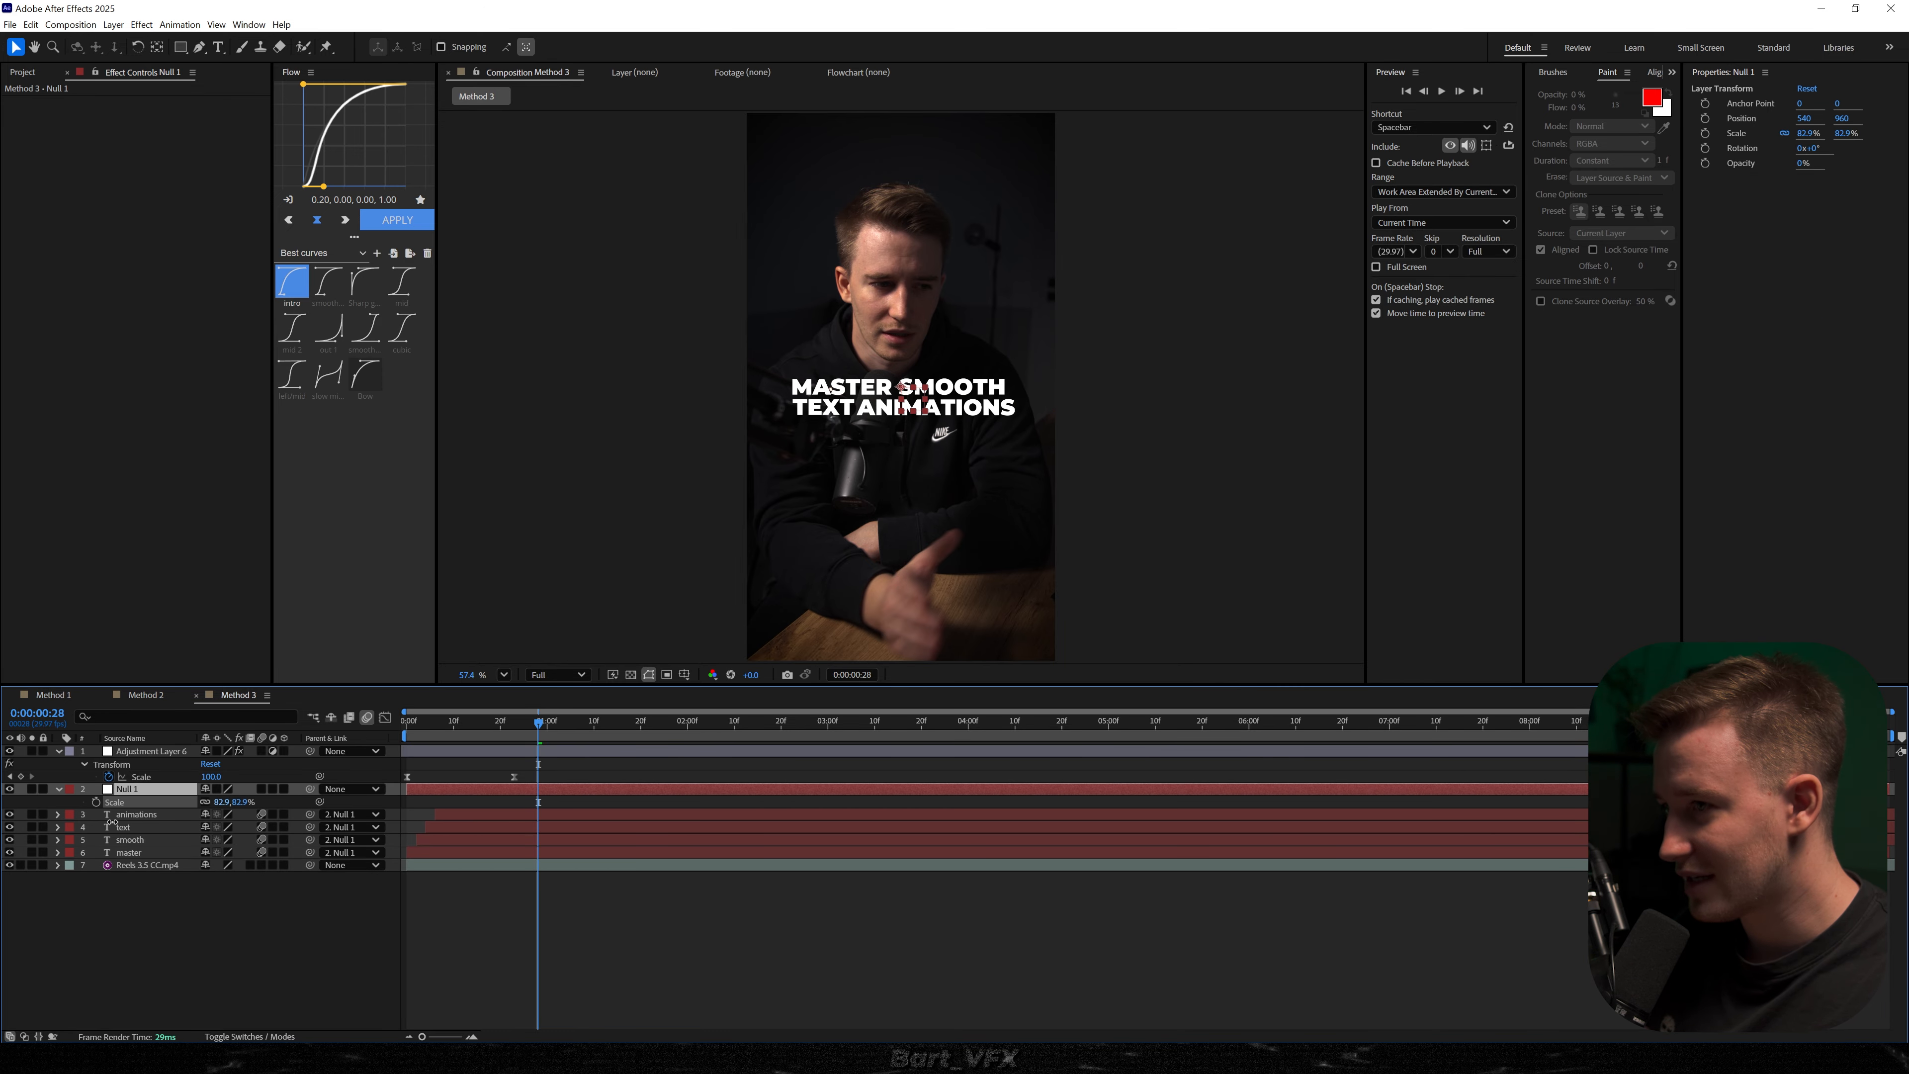
# - Delete the null object controlling the text layers
pyautogui.click(177, 781)
pyautogui.click(177, 786)
pyautogui.press('Delete')
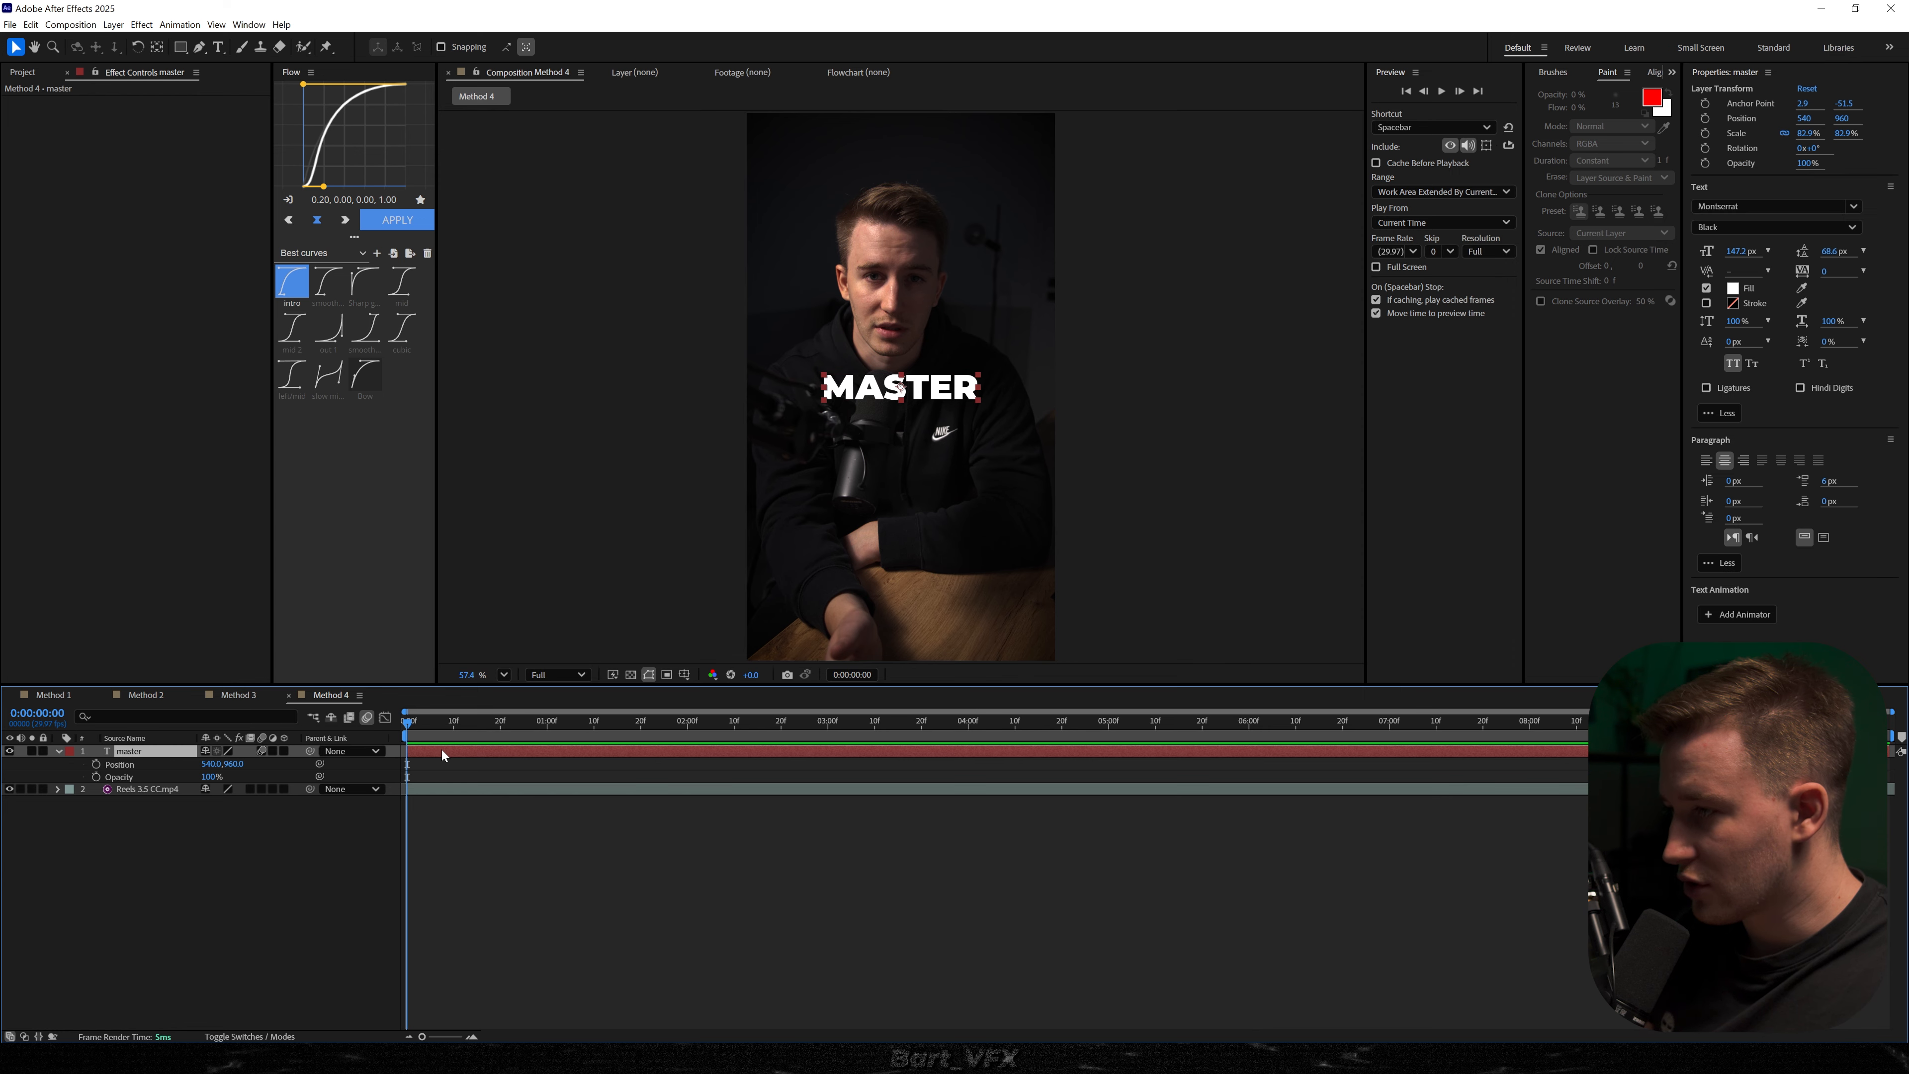
# - In Method 4, try the MB 07 Wobble preset on the master text layer and preview it
pyautogui.hotkey('ctrl', 'space')
pyautogui.write('mb')
pyautogui.press('Down')
pyautogui.press('Tab')
pyautogui.press('Down')
pyautogui.press('Down')
pyautogui.press('Down')
pyautogui.press('Down')
pyautogui.press('Down')
pyautogui.press('Down')
pyautogui.press('Down')
pyautogui.press('Down')
pyautogui.press('Down')
pyautogui.press('Up')
pyautogui.press('Up')
pyautogui.press('Up')
pyautogui.press('Up')
pyautogui.press('Up')
pyautogui.press('Down')
pyautogui.press('Down')
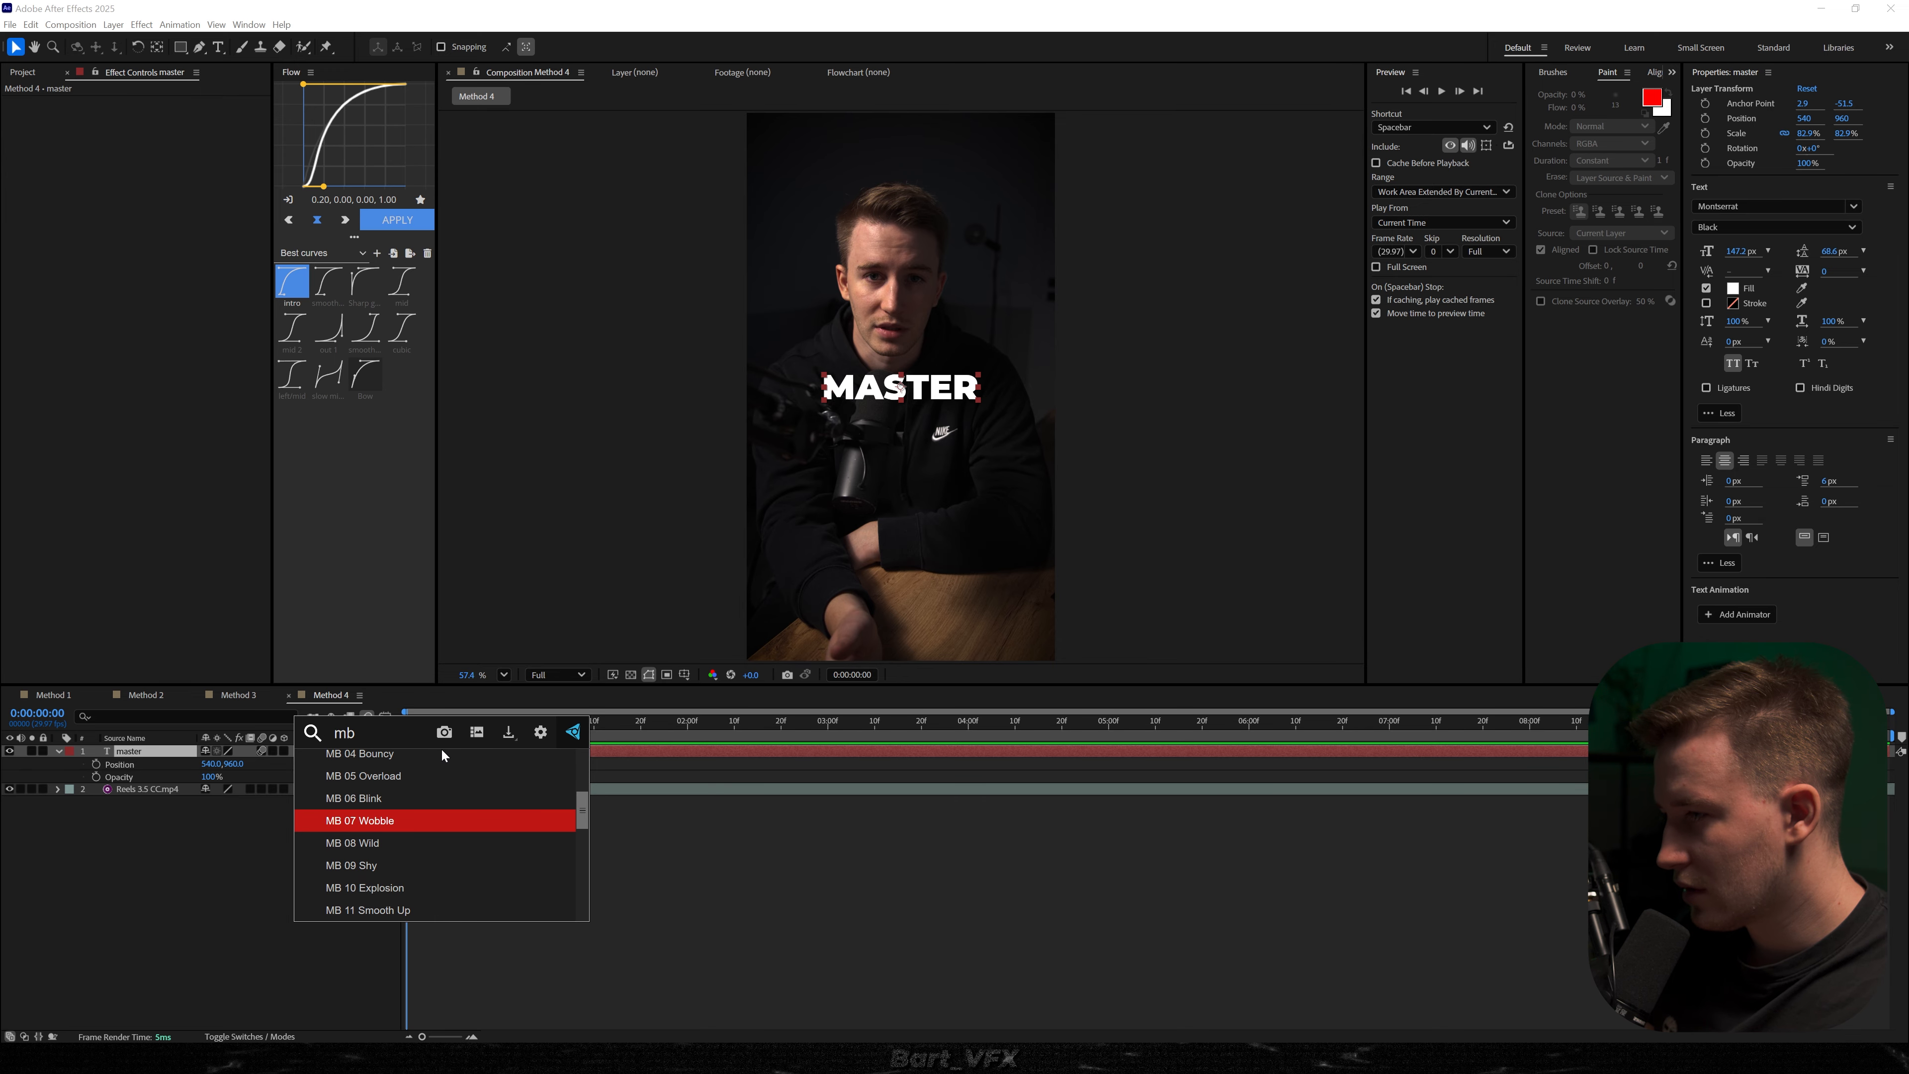
pyautogui.press('Return')
pyautogui.press('space')
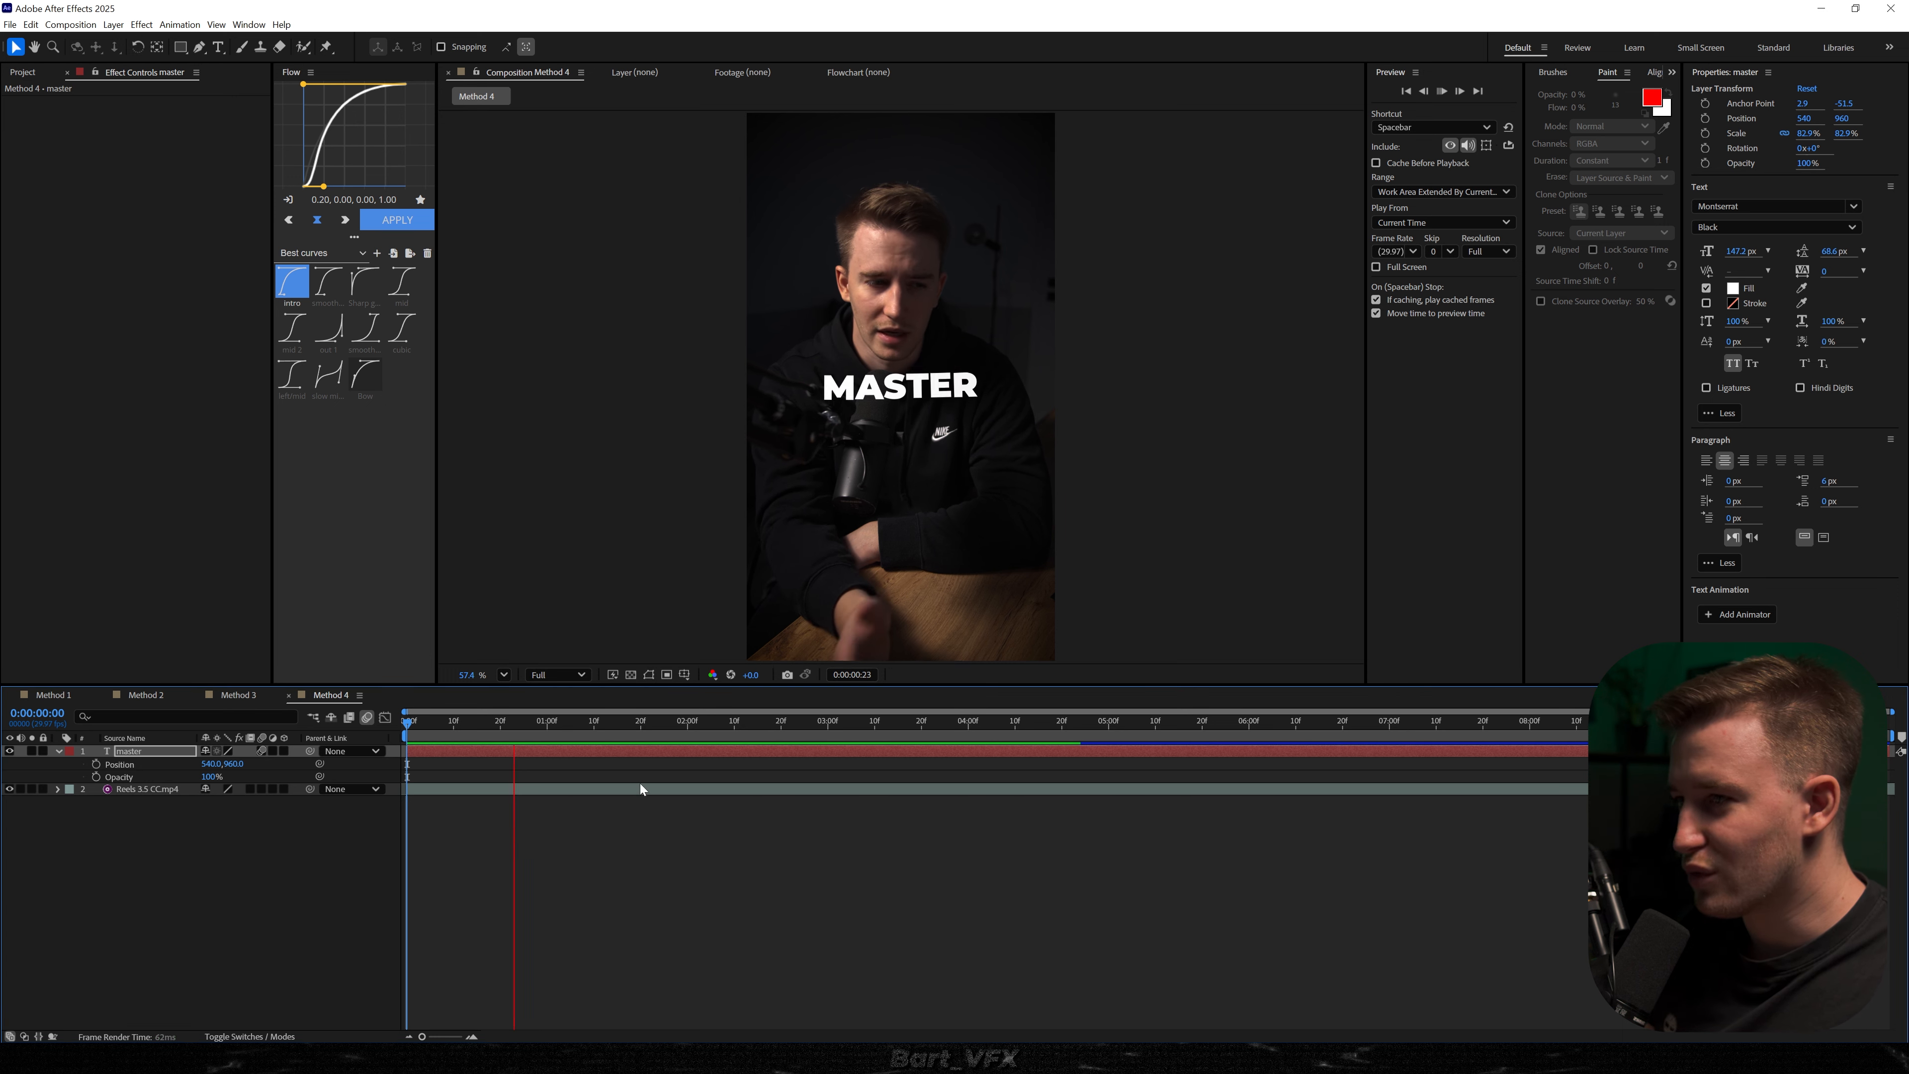
pyautogui.press('space')
# - Try an MB preset that adds Opacity keyframes to the master text layer, and preview it
pyautogui.hotkey('ctrl', 'space')
pyautogui.write('mb')
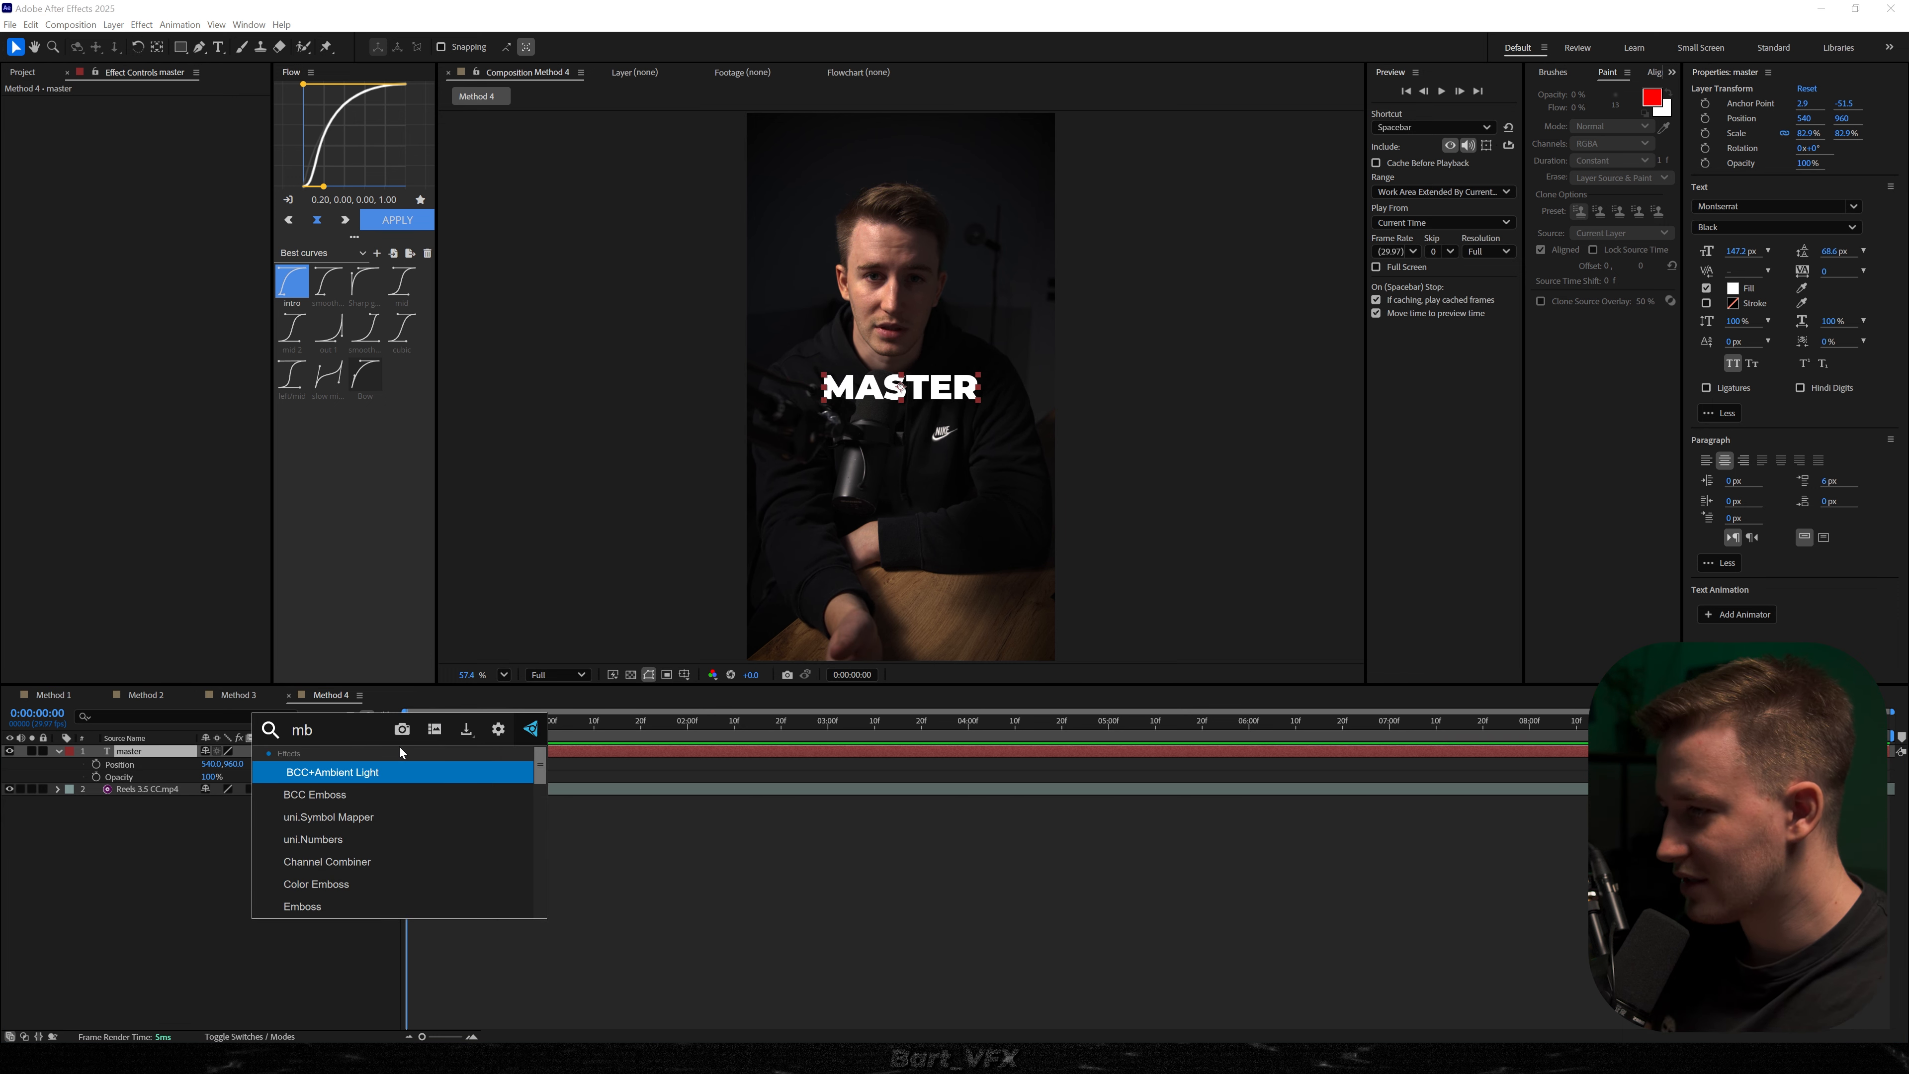
pyautogui.scroll(-3, 399, 752)
pyautogui.press('Down')
pyautogui.press('Return')
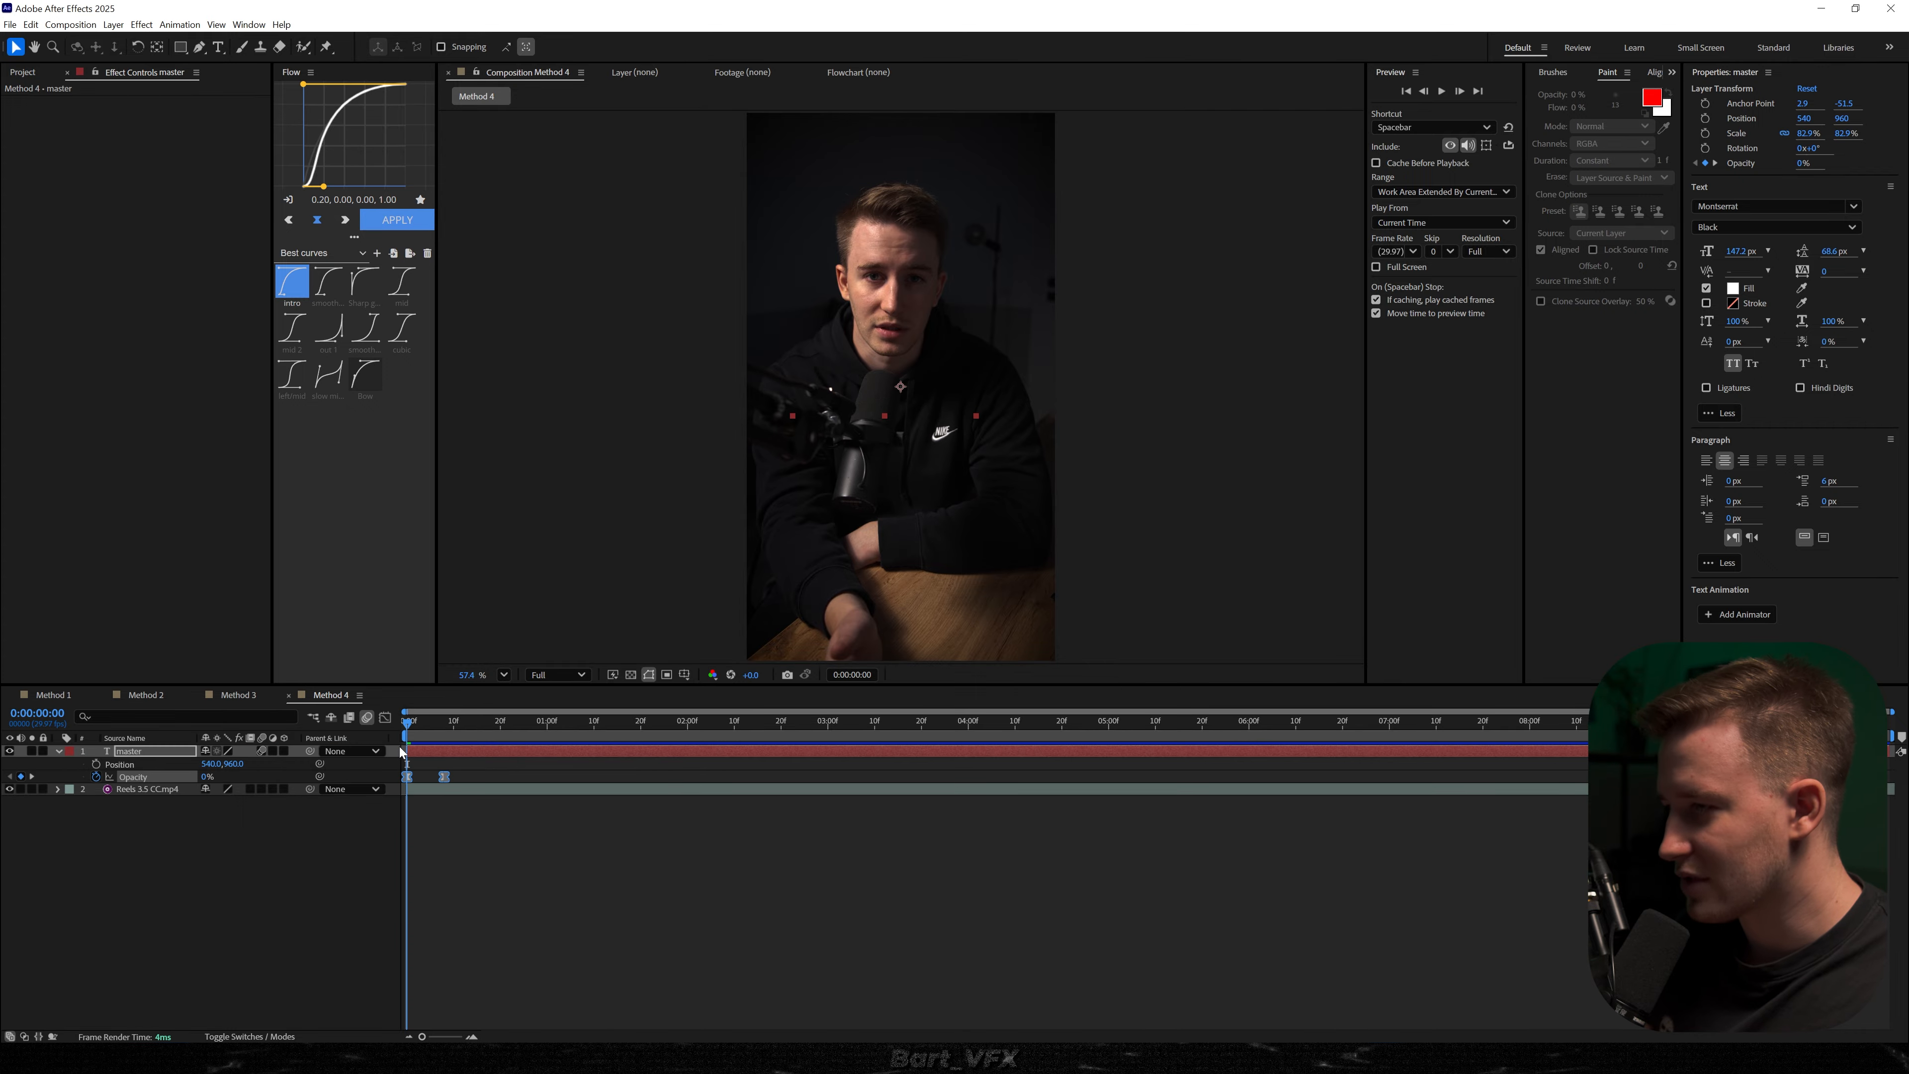
pyautogui.press('space')
pyautogui.press('space')
# - Apply another MB text animation preset to the master layer and play it back
pyautogui.hotkey('ctrl', 'space')
pyautogui.write('mb')
pyautogui.press('Down')
pyautogui.press('Down')
pyautogui.press('Down')
pyautogui.press('Down')
pyautogui.press('Return')
pyautogui.press('space')
pyautogui.click(648, 820)
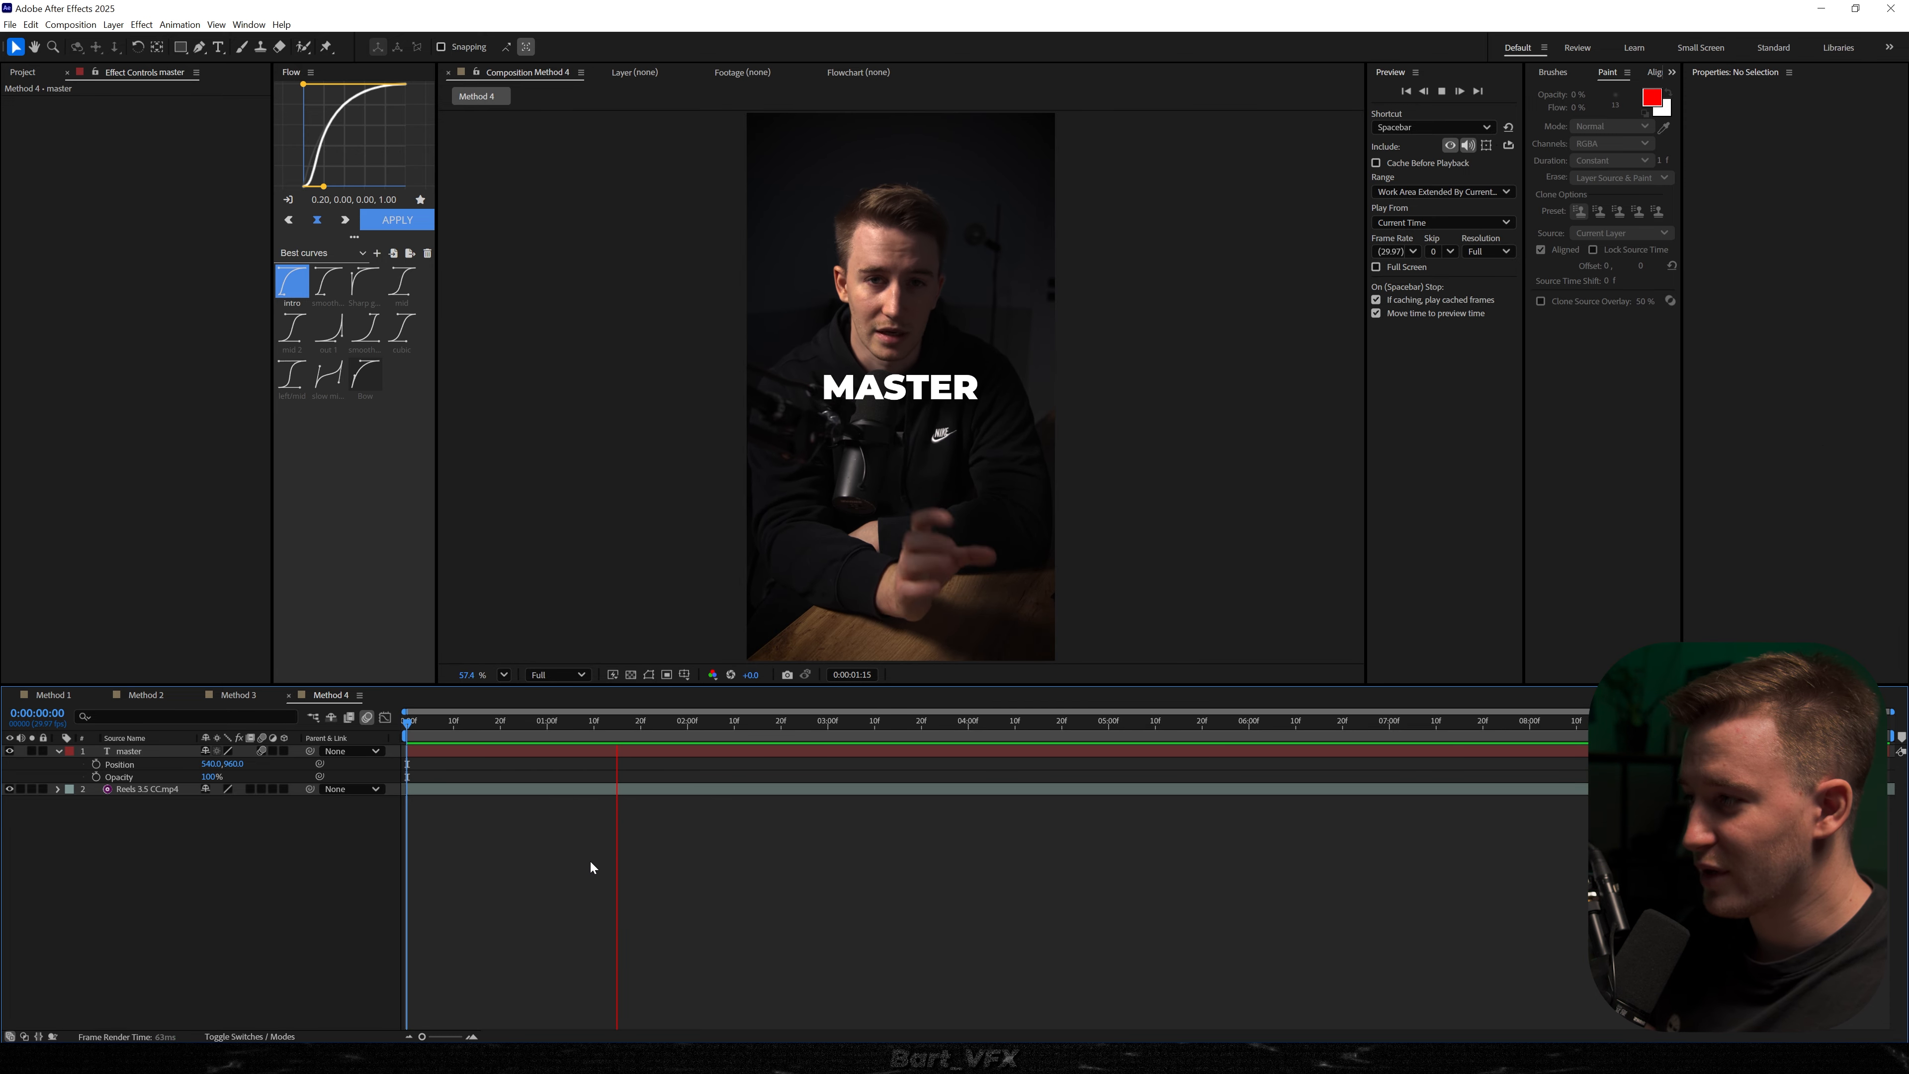
pyautogui.press('space')
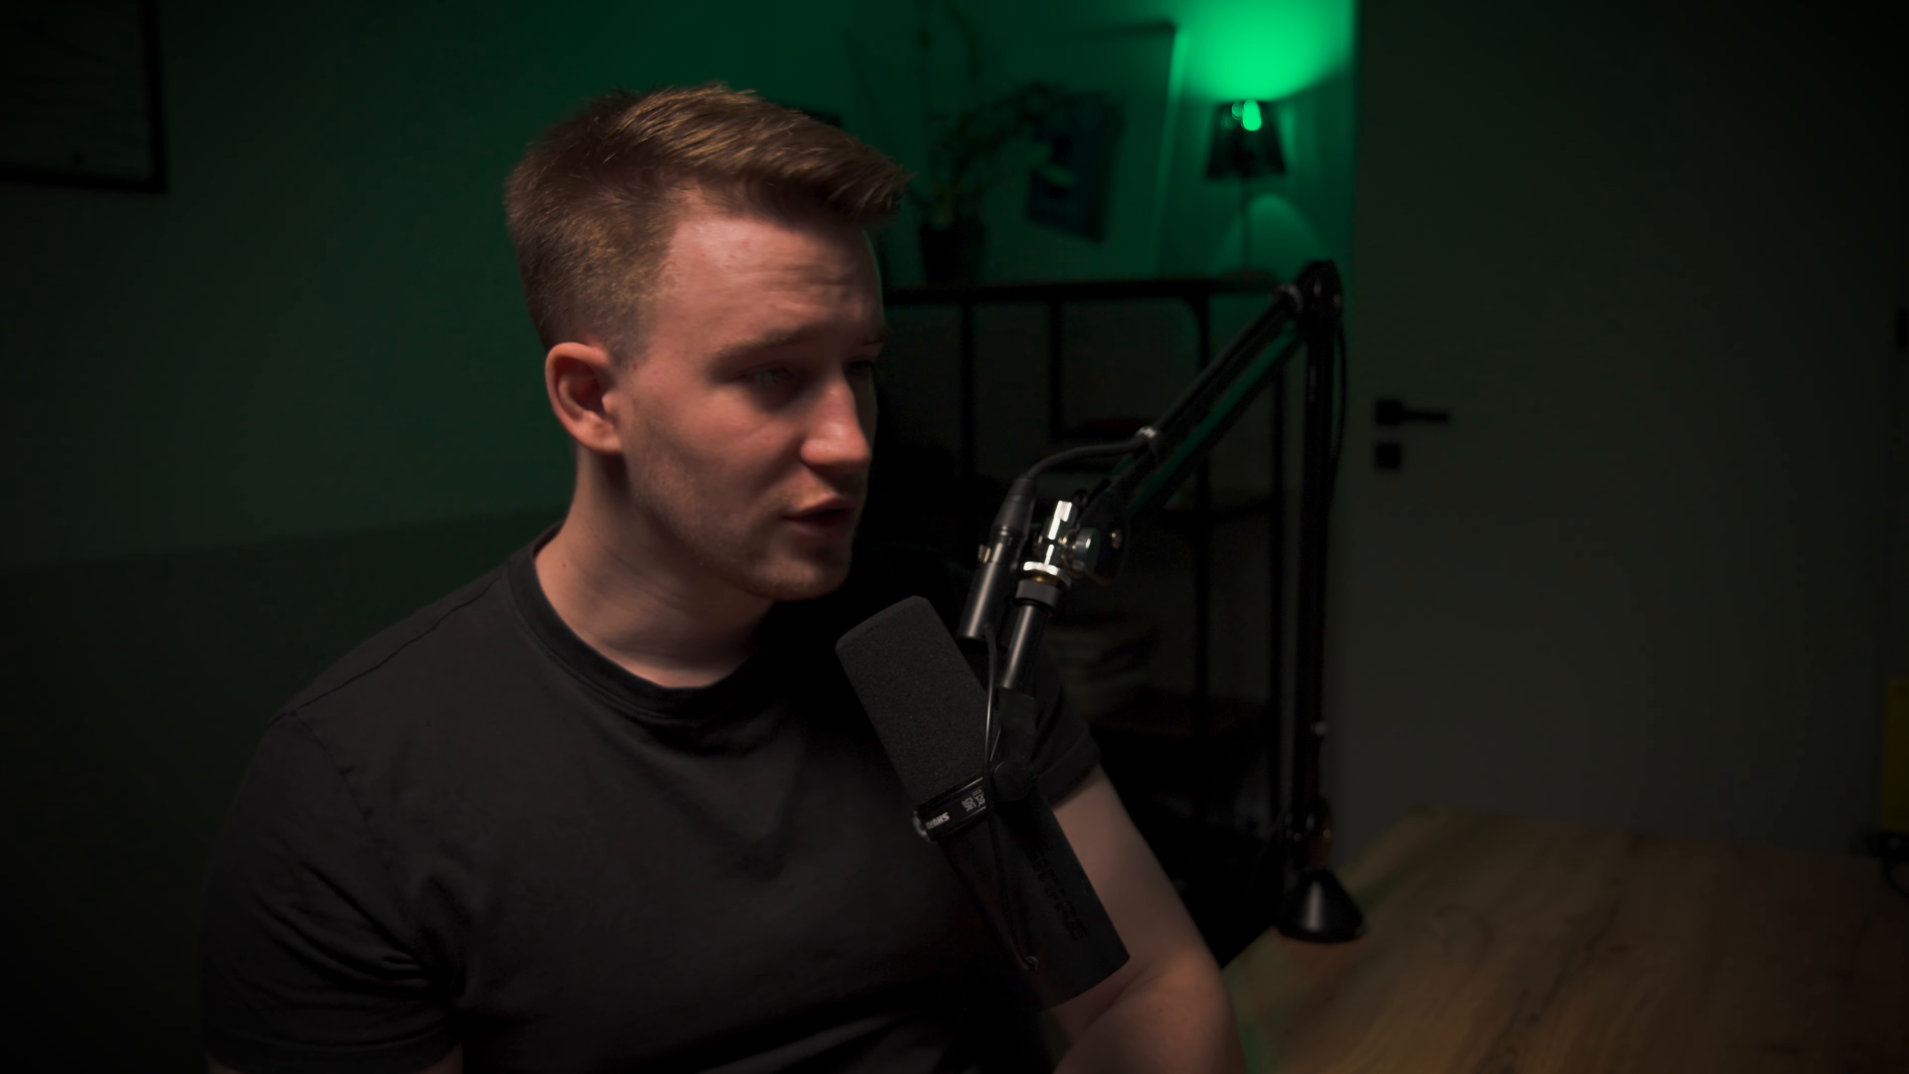